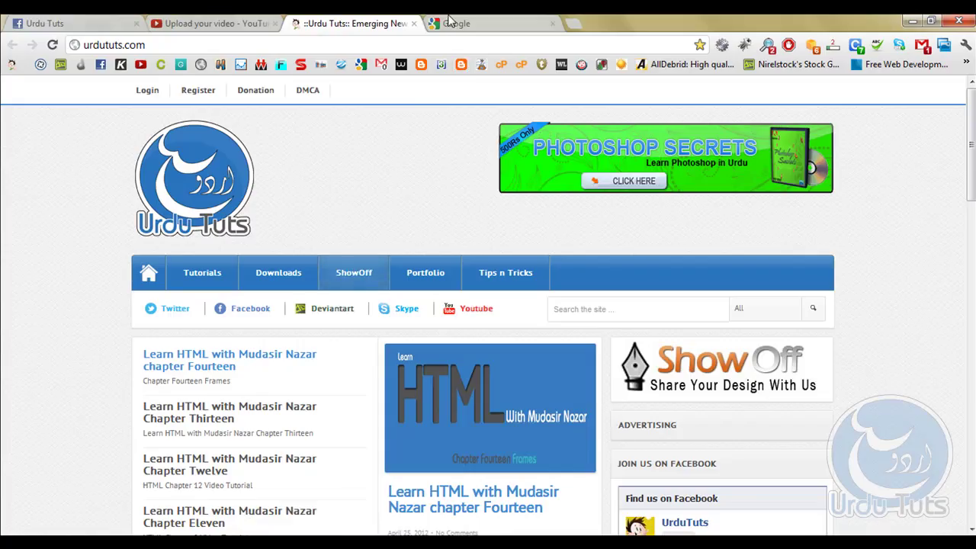
Step: Switch from the Photoshop banner to the Google search tab in Chrome
key("ctrl+Tab")
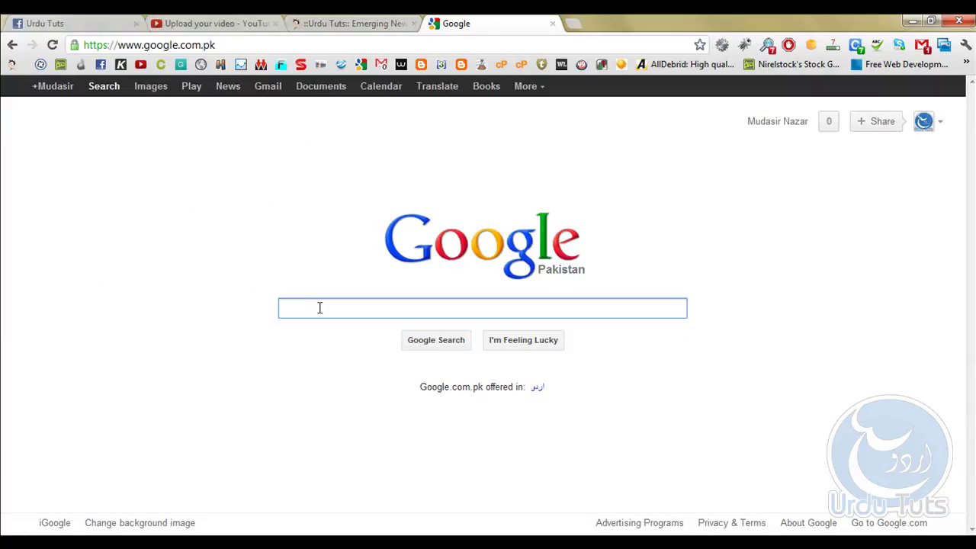
Step: Search Google for 'advertising sizes'
type("a")
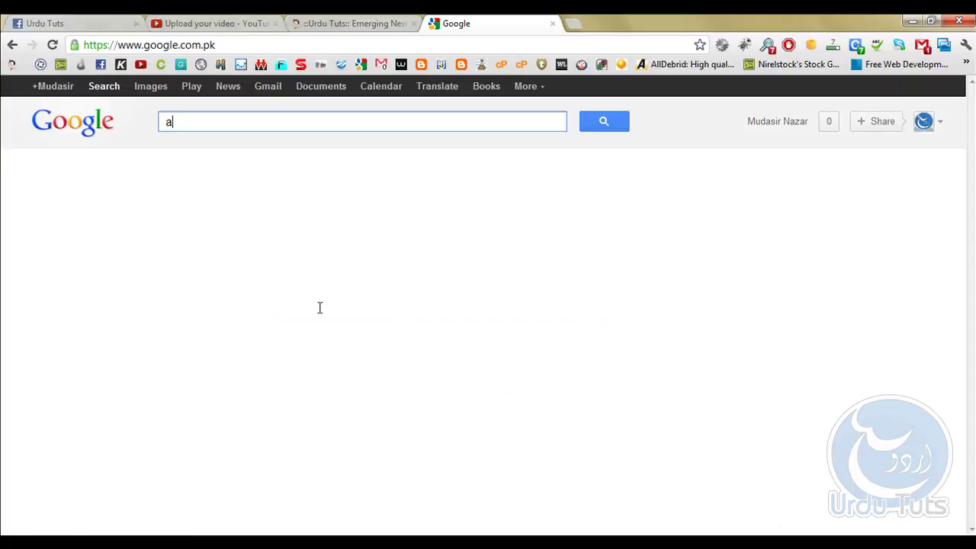
type("dver")
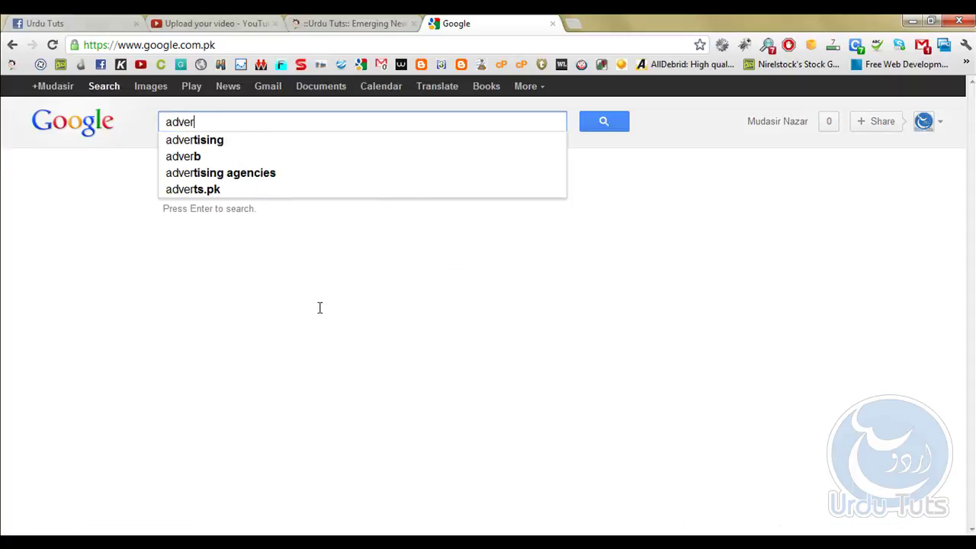
type("tising si")
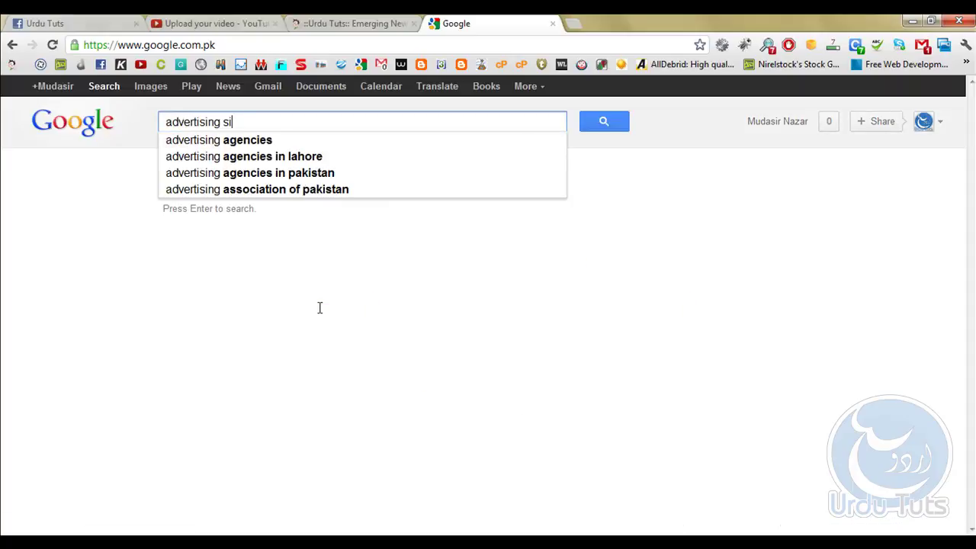
type("tes")
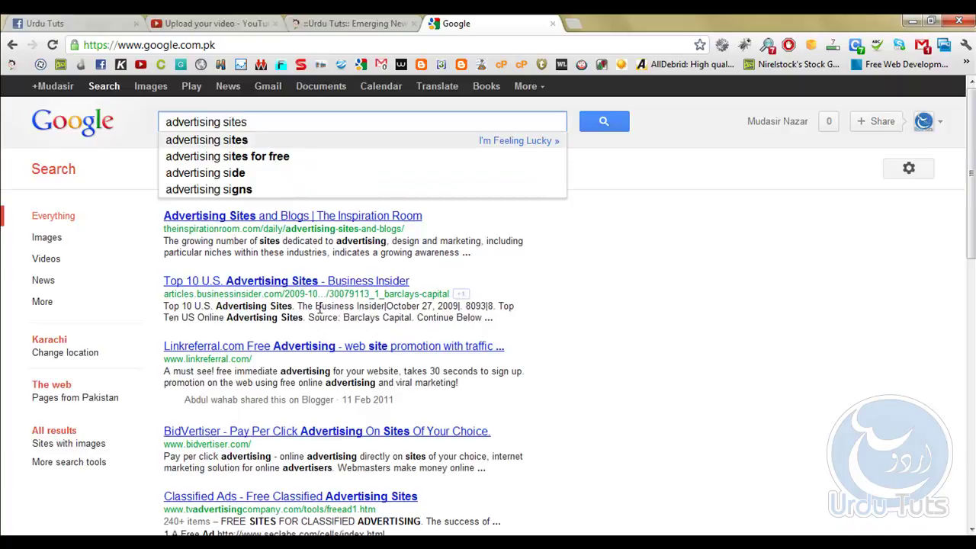
key("BackSpace")
key("BackSpace")
key("BackSpace")
type("ze")
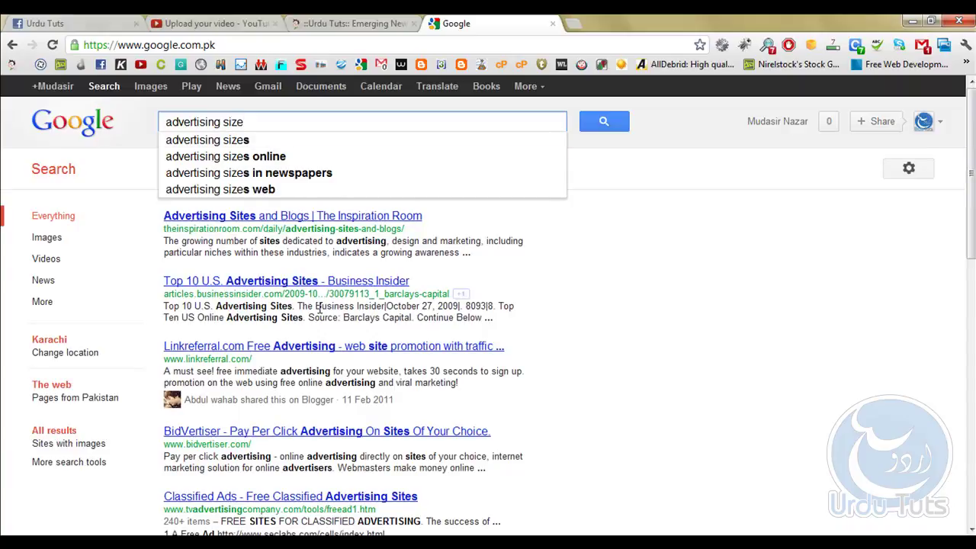
type("s")
key("Return")
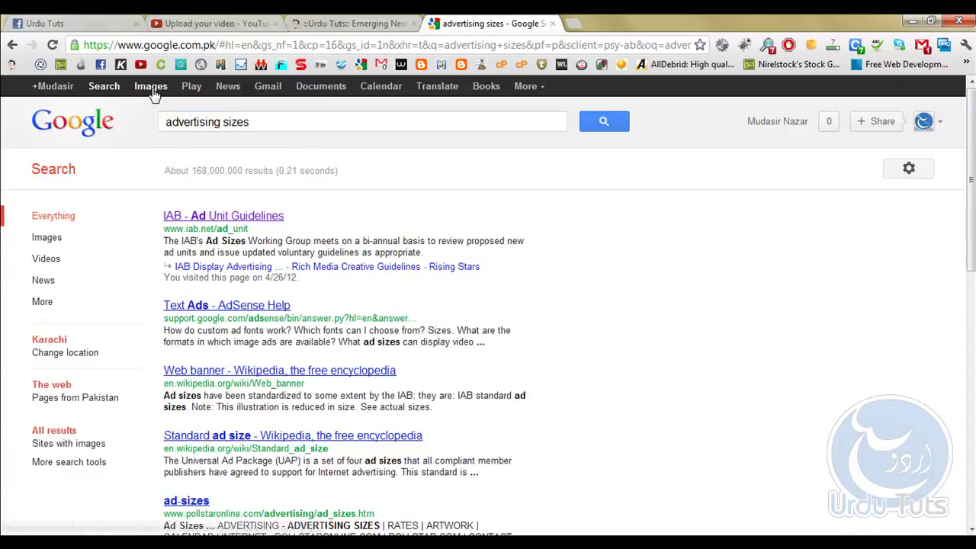
Step: Open the first image result's full-size banner ad sizes chart in a new tab
left_click(153, 90)
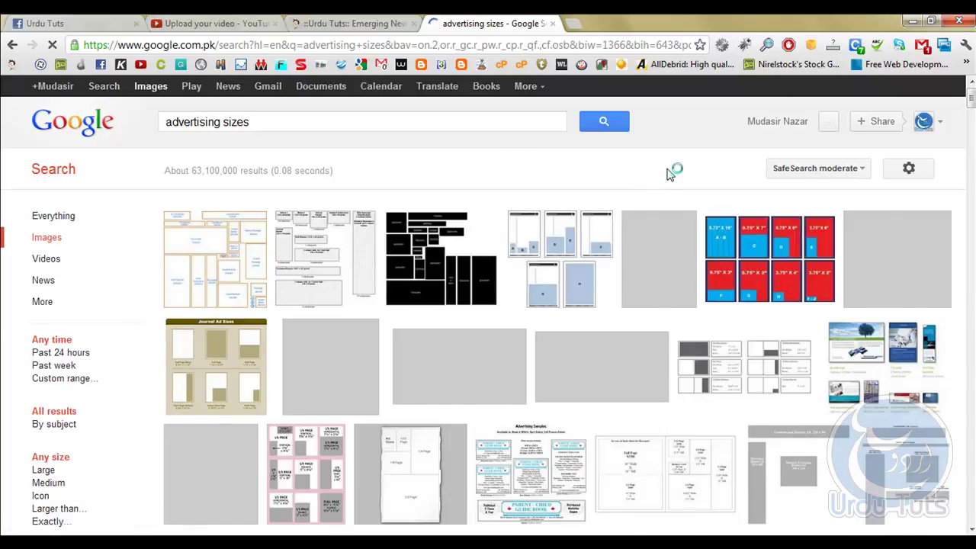
right_click(244, 238)
left_click(266, 239)
left_click(604, 23)
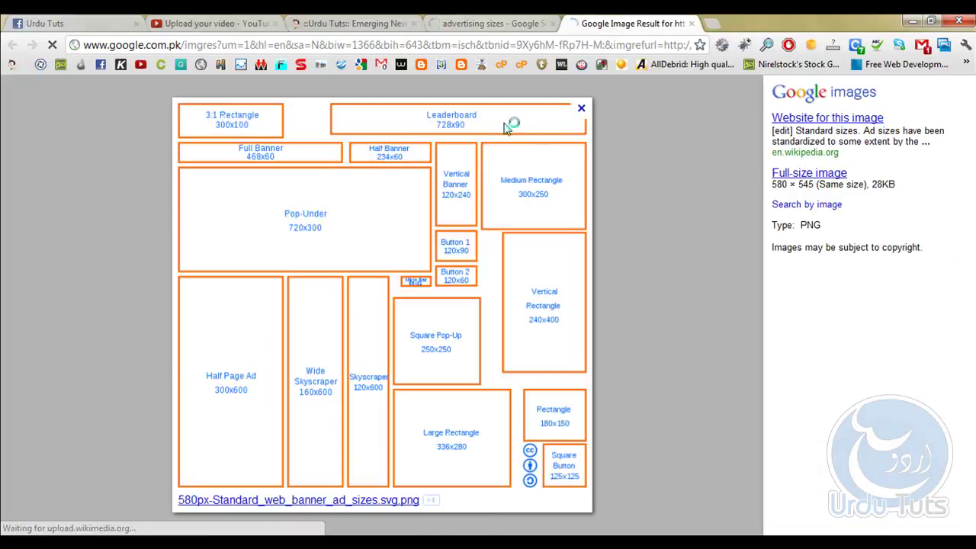
left_click(312, 130)
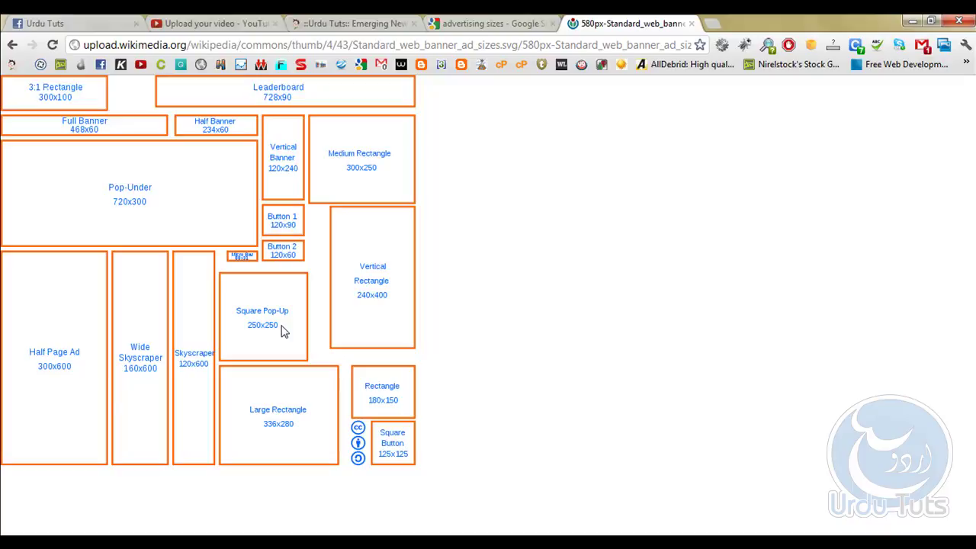
Step: Allow ads on the Urdu Tuts site with AdBlock's Don't run on this page
left_click(303, 21)
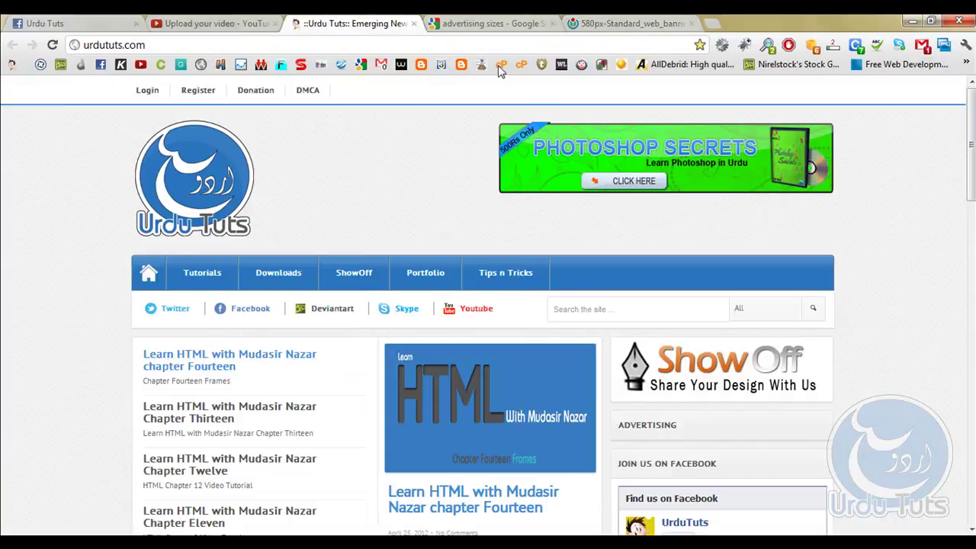
left_click(789, 45)
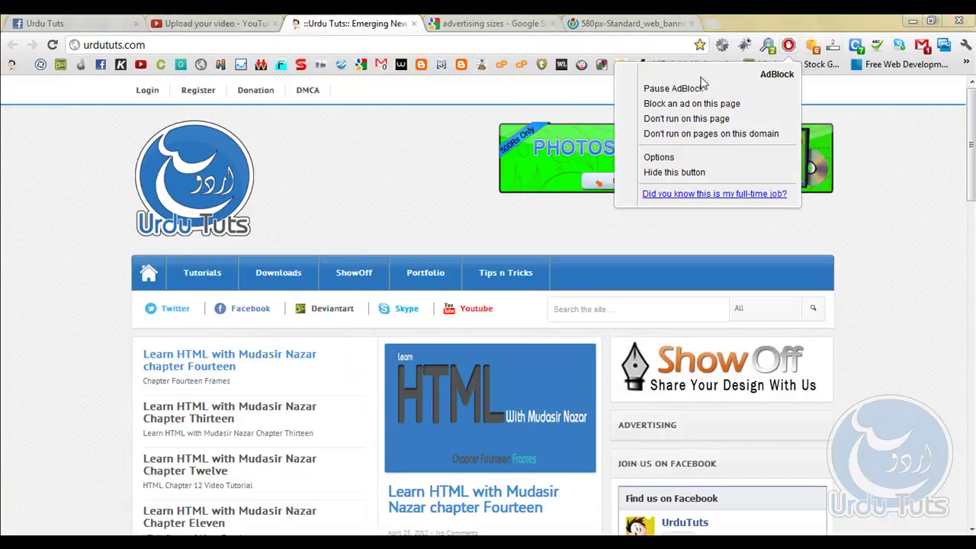
left_click(688, 120)
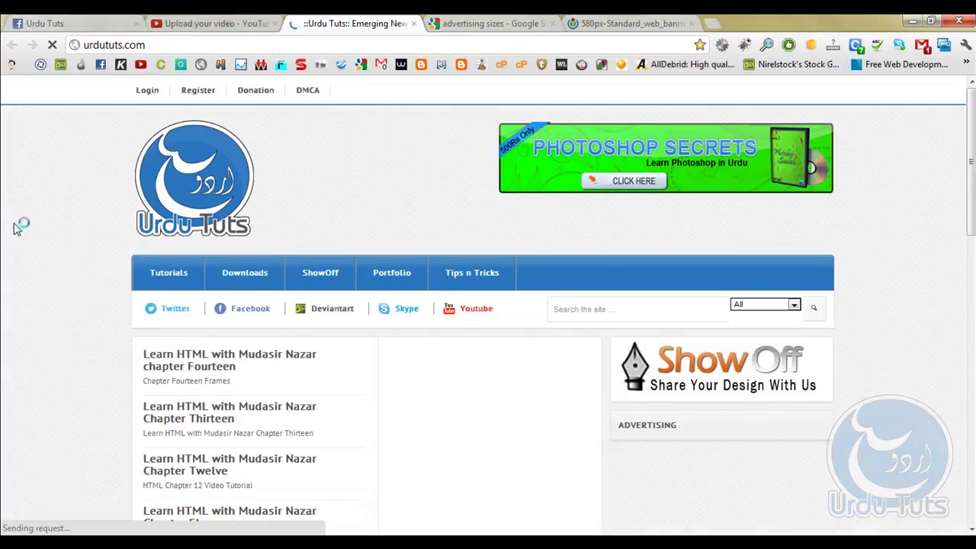
scroll(17, 227, "down", 3)
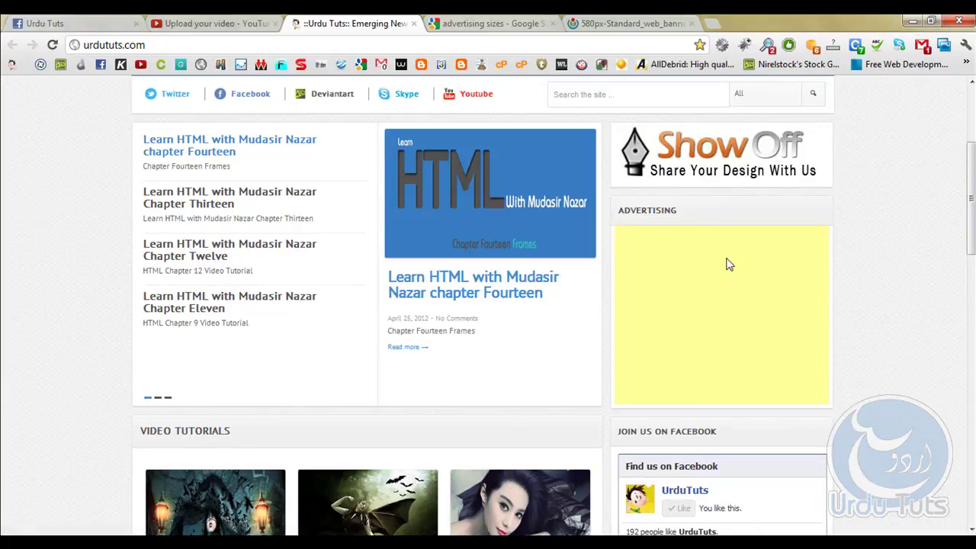
Step: Compare the banner sizes chart with the Urdu Tuts site, then return to the Photoshop banner
left_click(614, 25)
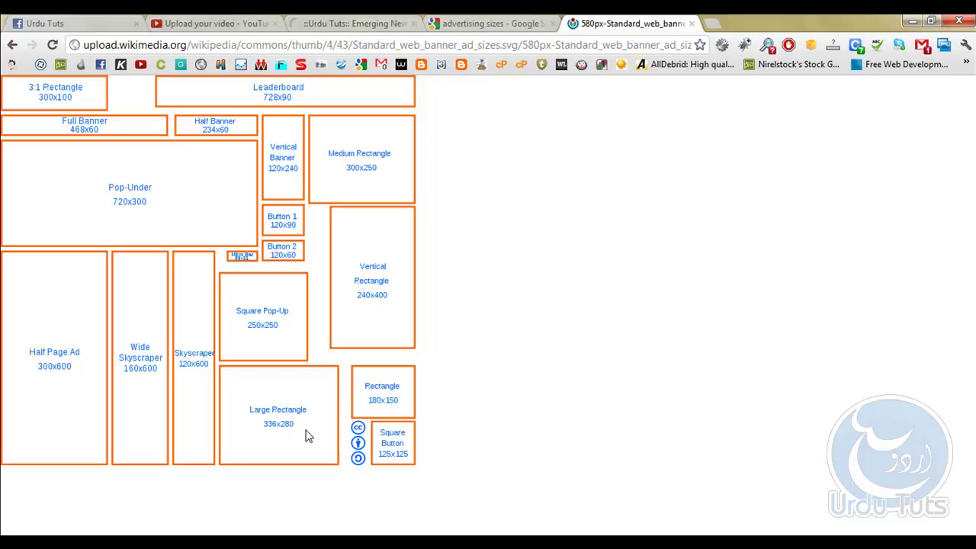
left_click(336, 23)
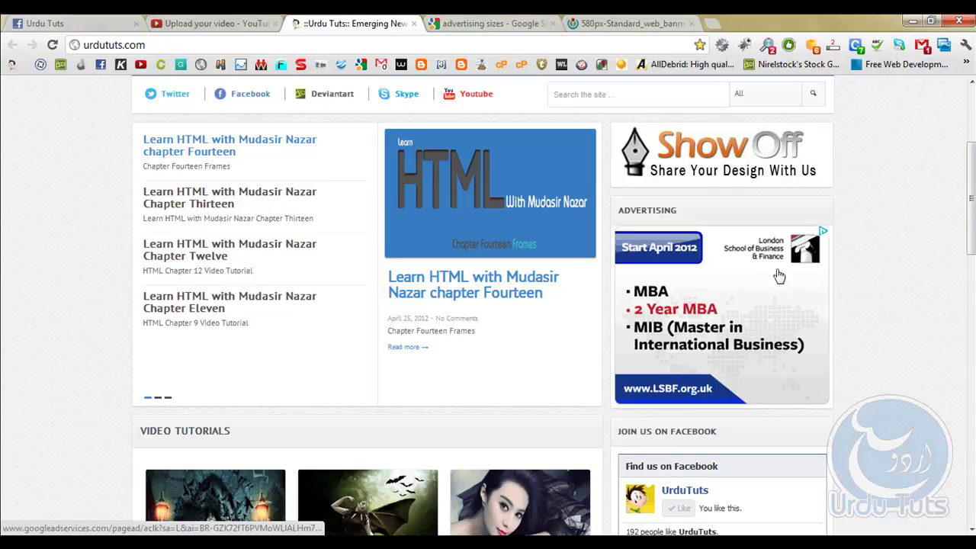
left_click(626, 24)
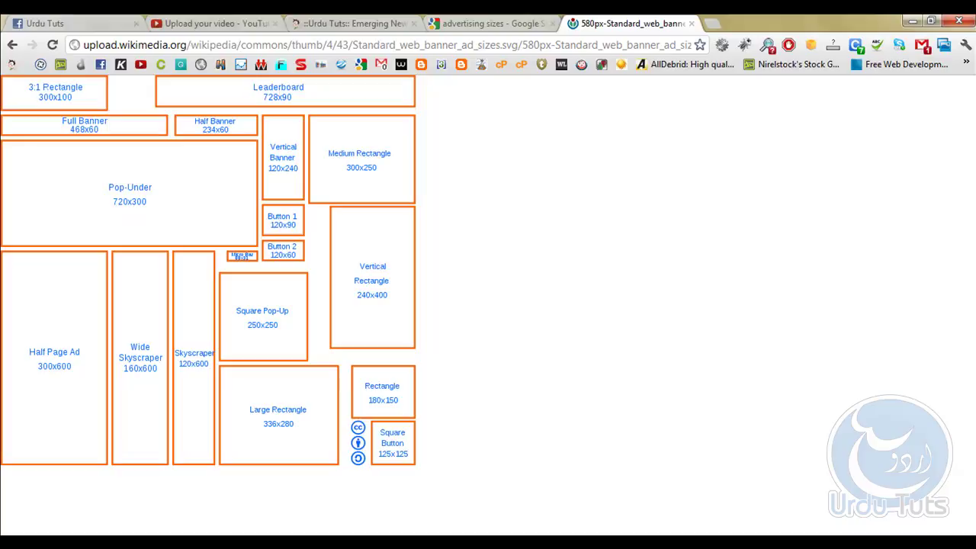
left_click(431, 499)
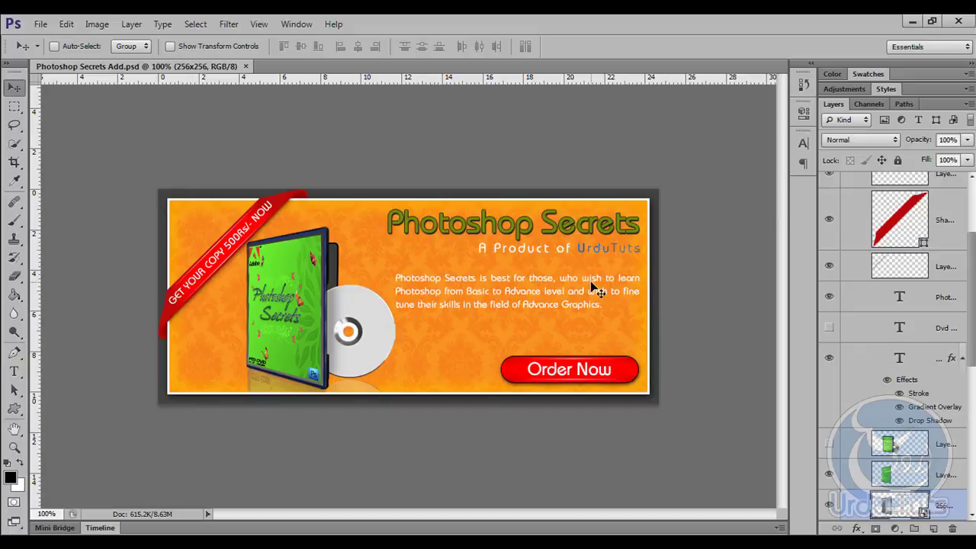
Step: Check the banner's Image Size, confirming 700x300 pixels, without changing it
left_click(97, 24)
left_click(119, 127)
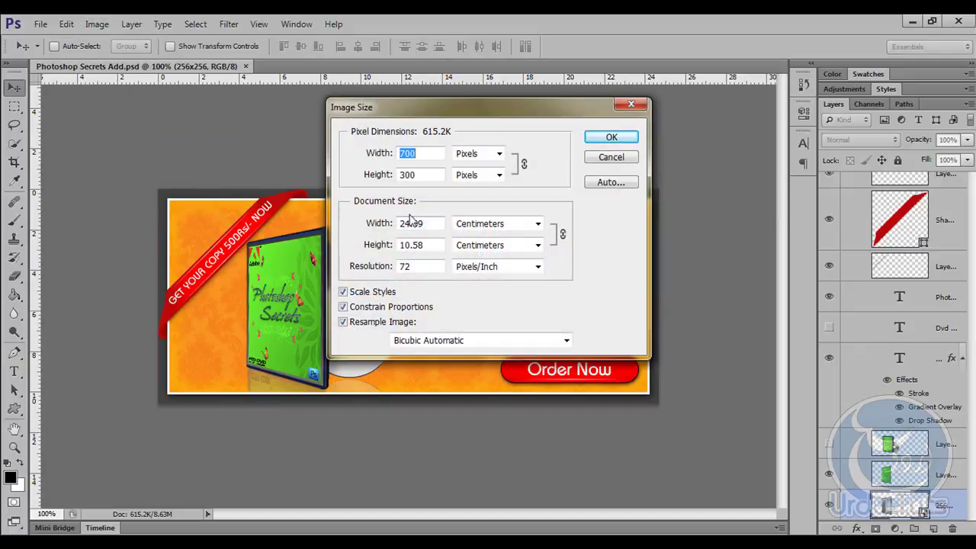
double_click(417, 152)
left_click(611, 157)
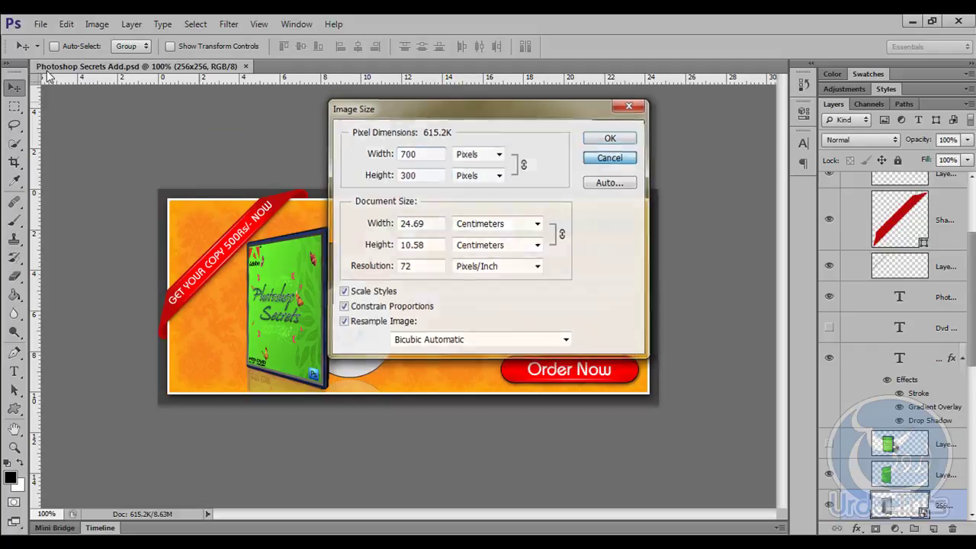
Step: Create a new 700x300 pixel document named Bg
left_click(41, 23)
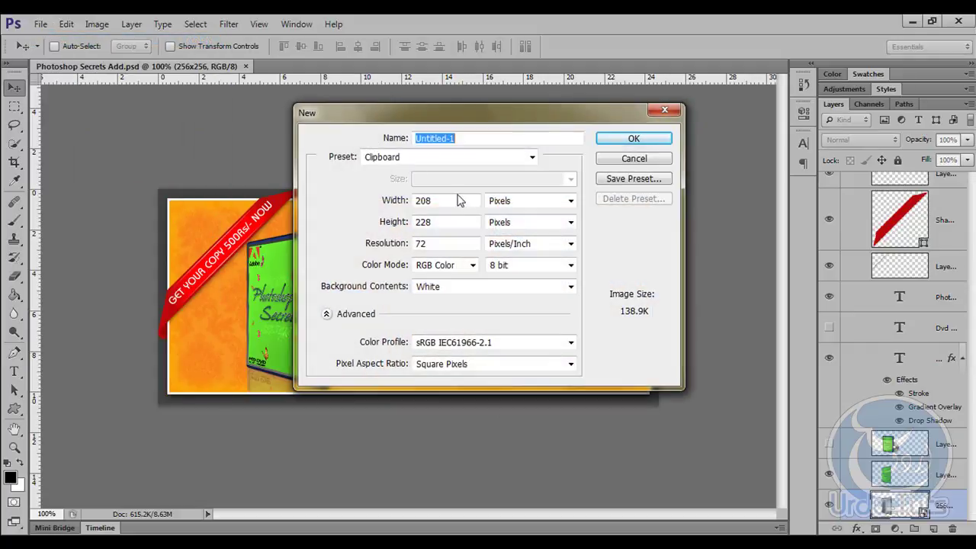
double_click(458, 200)
type("700")
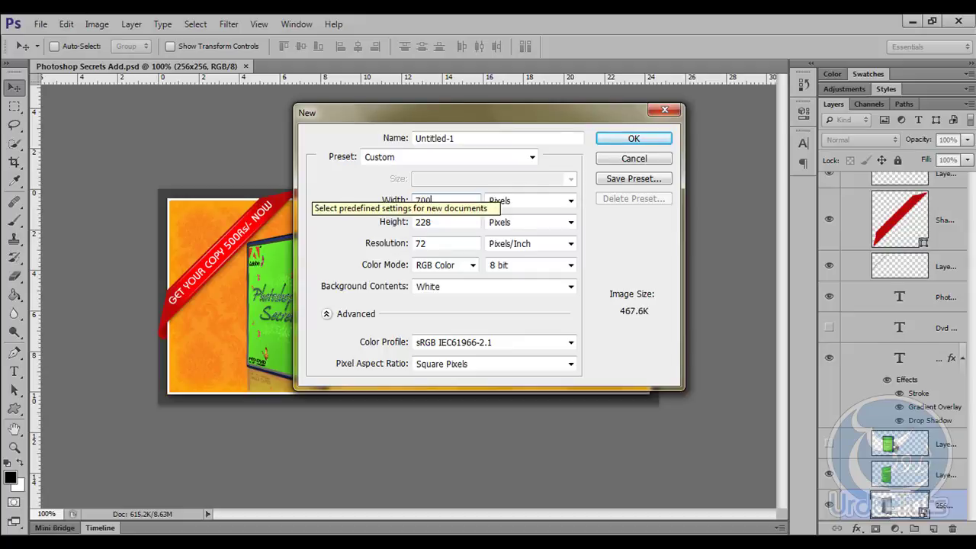
key("Tab")
key("Tab")
type("300")
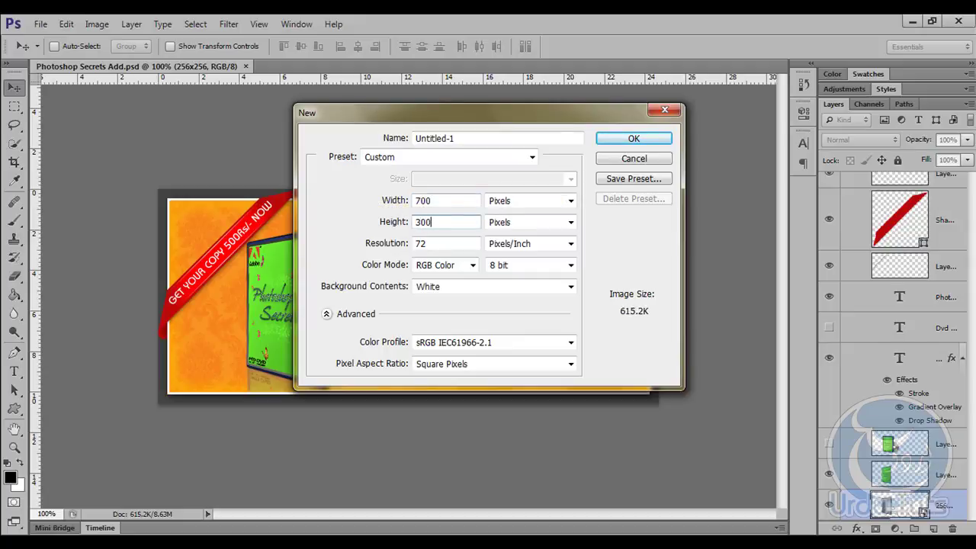
left_click(420, 138)
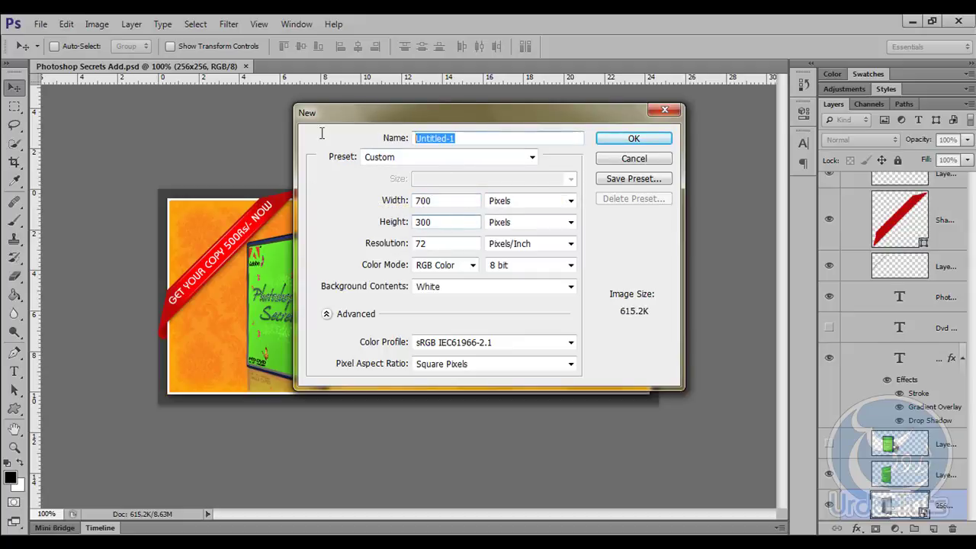
type("Bg")
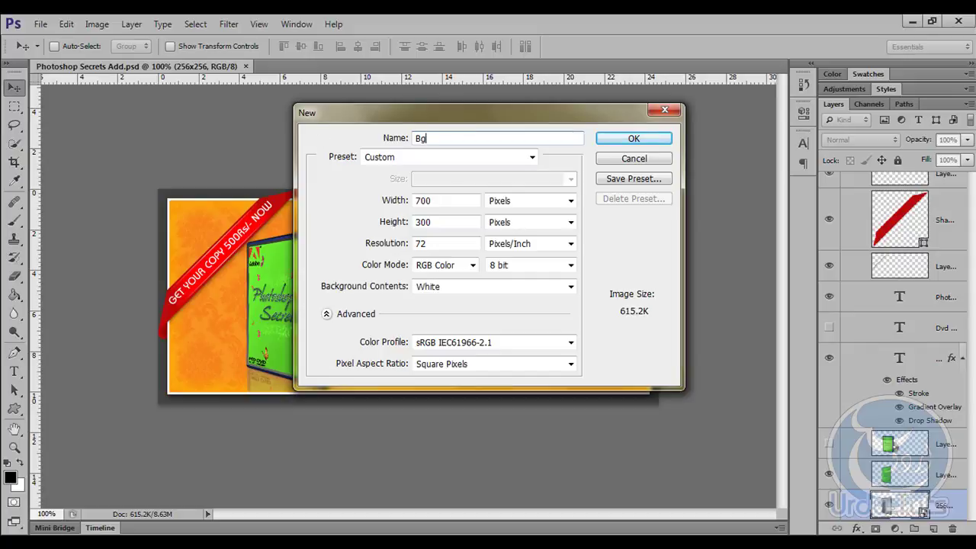
left_click(640, 139)
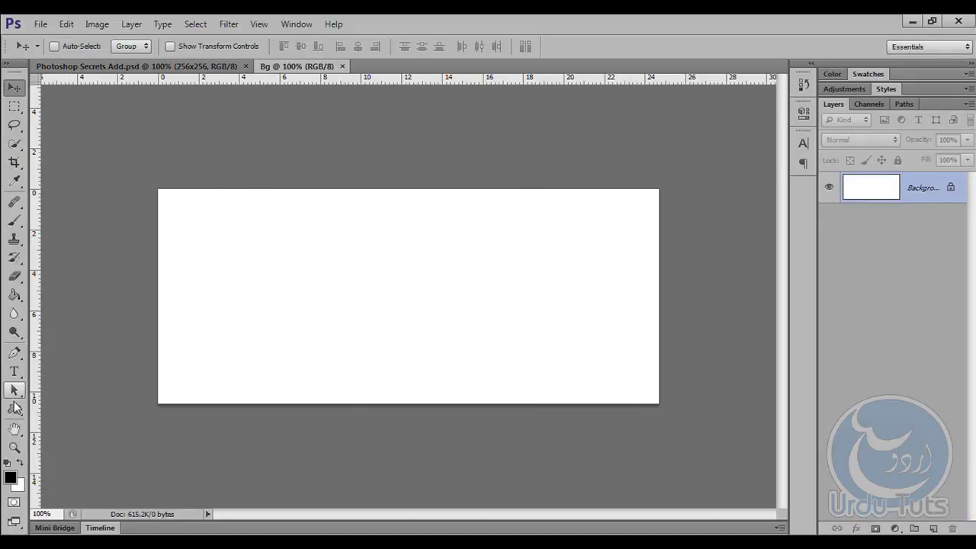
Step: Fill the Bg canvas with dark grey #292929 using the Paint Bucket
left_click(14, 296)
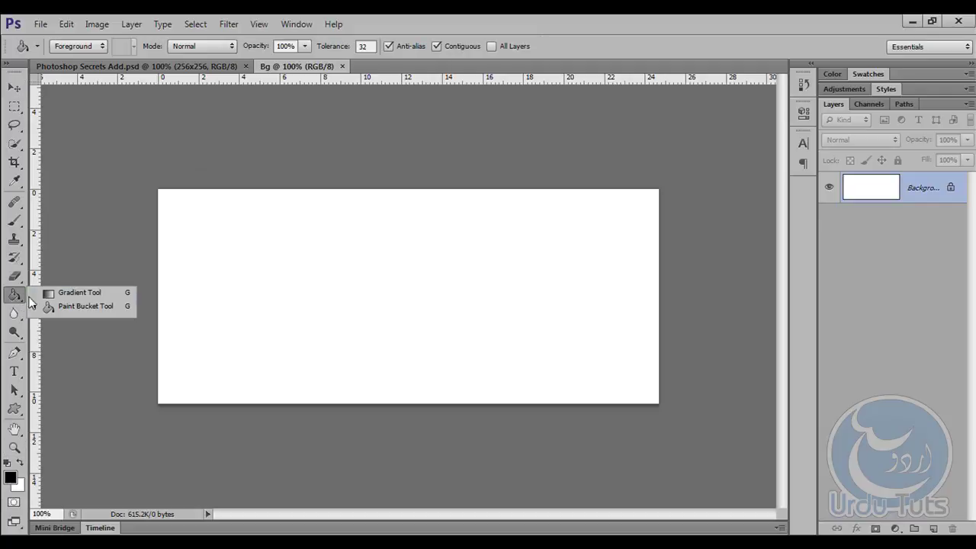
left_click(68, 306)
left_click(10, 478)
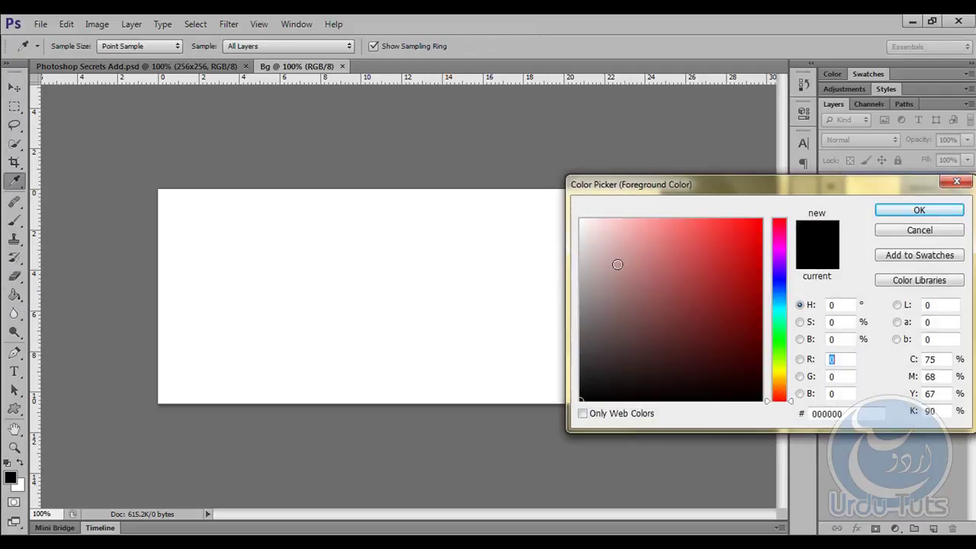
left_click_drag(618, 265, 487, 372)
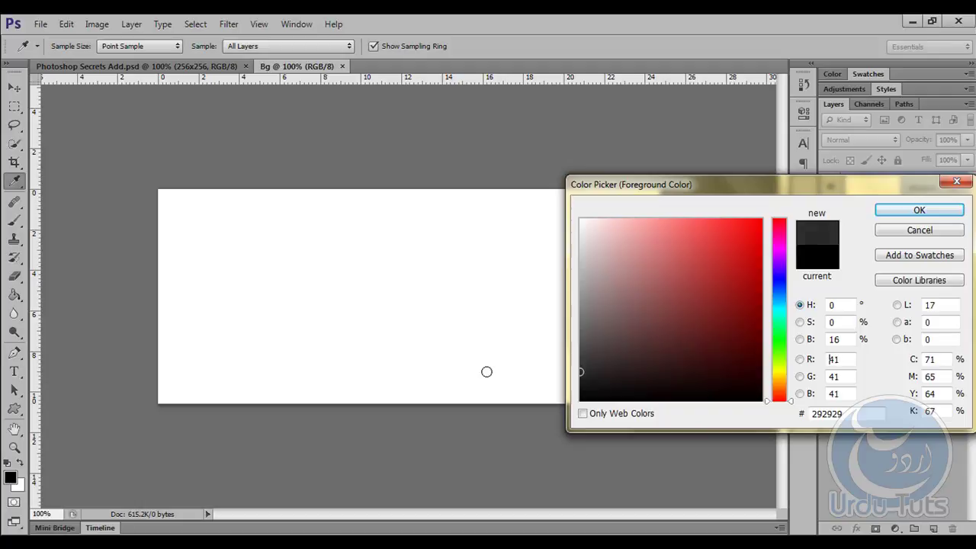
left_click(904, 211)
left_click(261, 324)
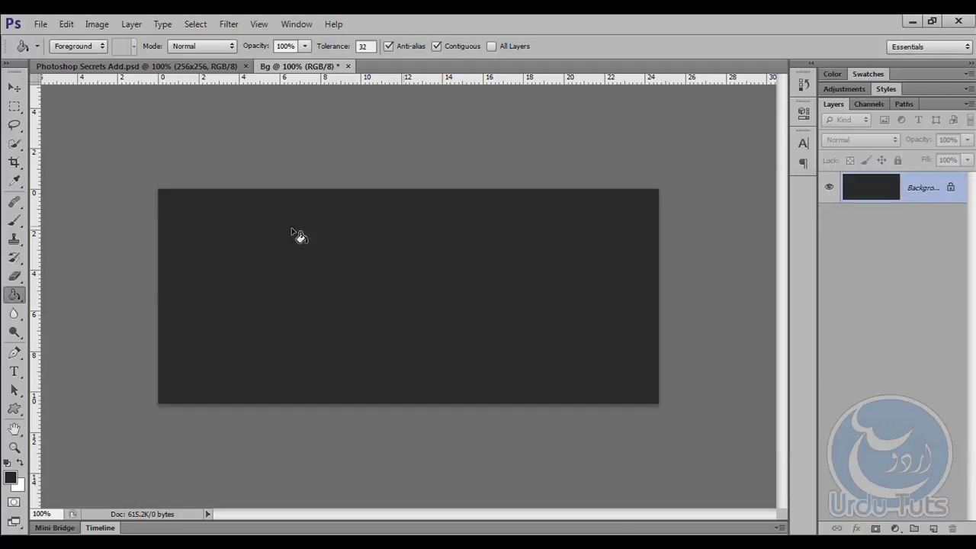
left_click(13, 87)
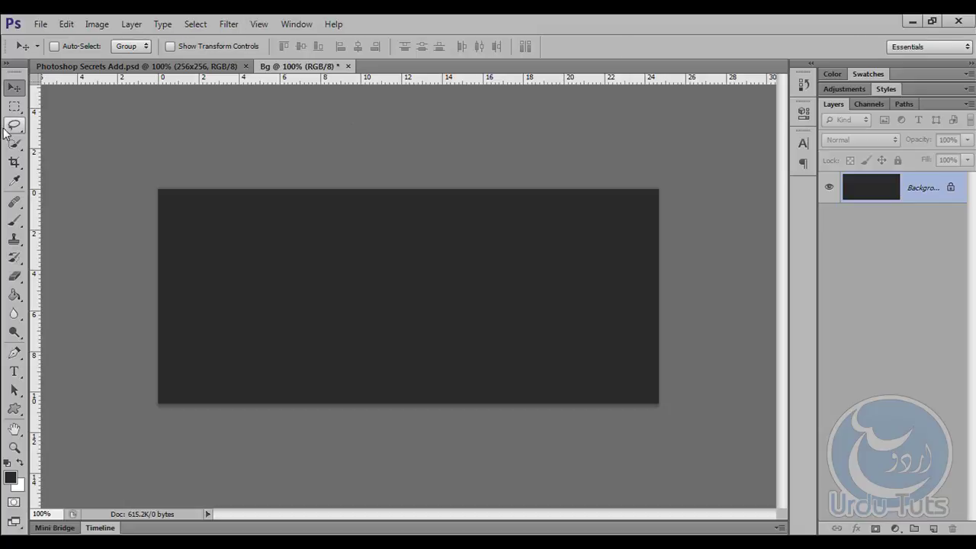
Step: Add Layer 1 with a white rectangle inset slightly from the canvas edges
left_click(14, 106)
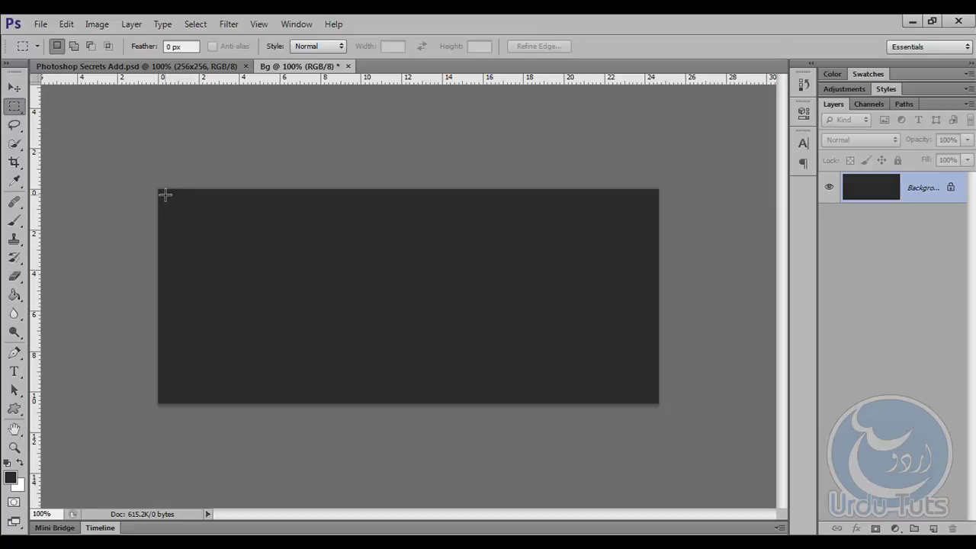
left_click_drag(164, 195, 652, 396)
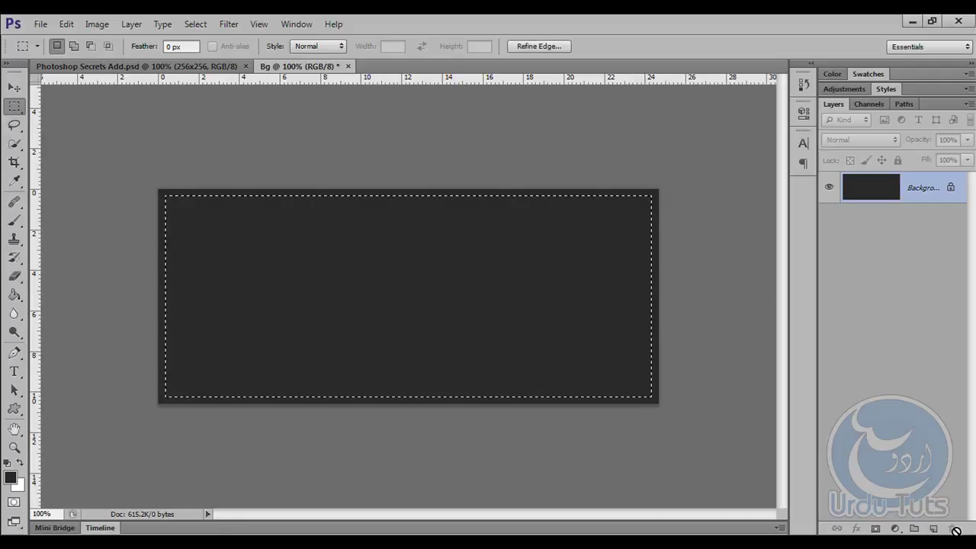
left_click(933, 528)
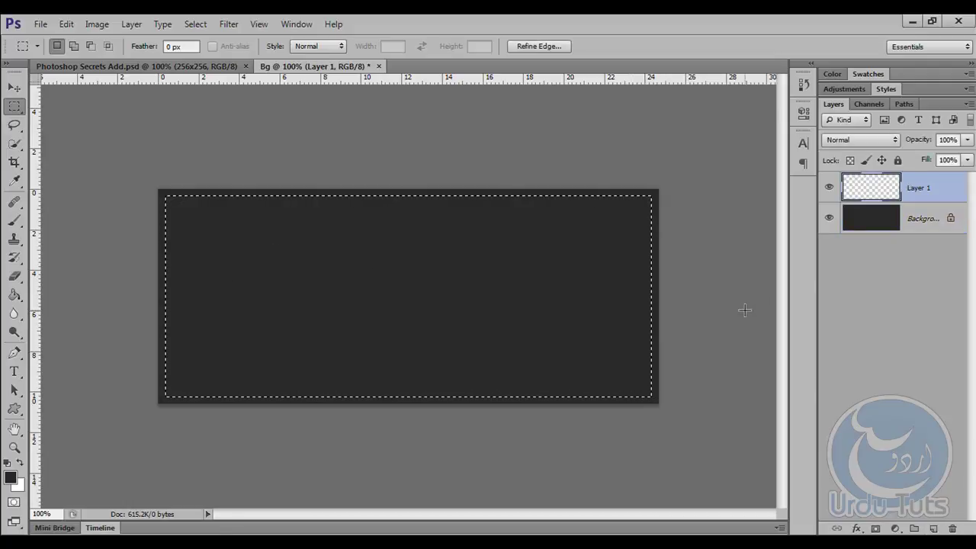
left_click(13, 296)
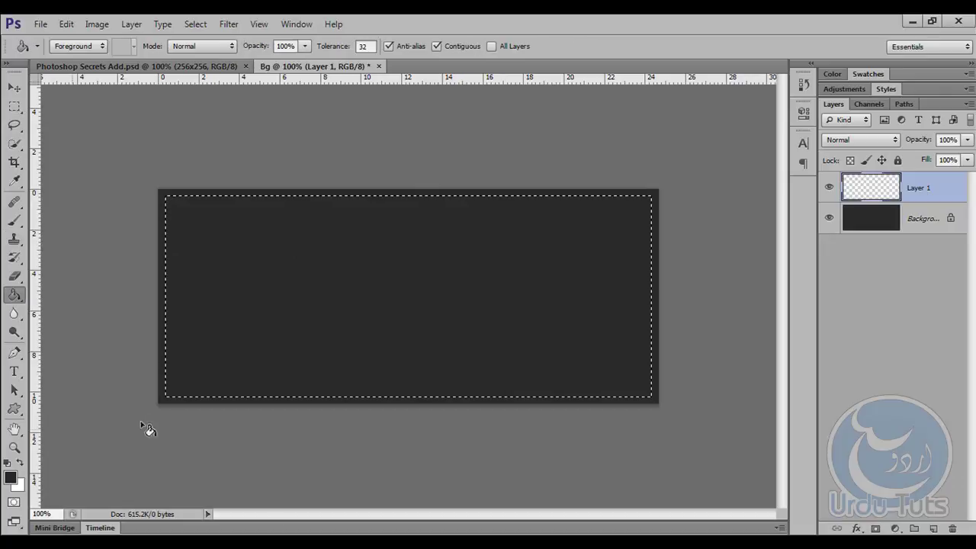
key("x")
left_click(323, 262)
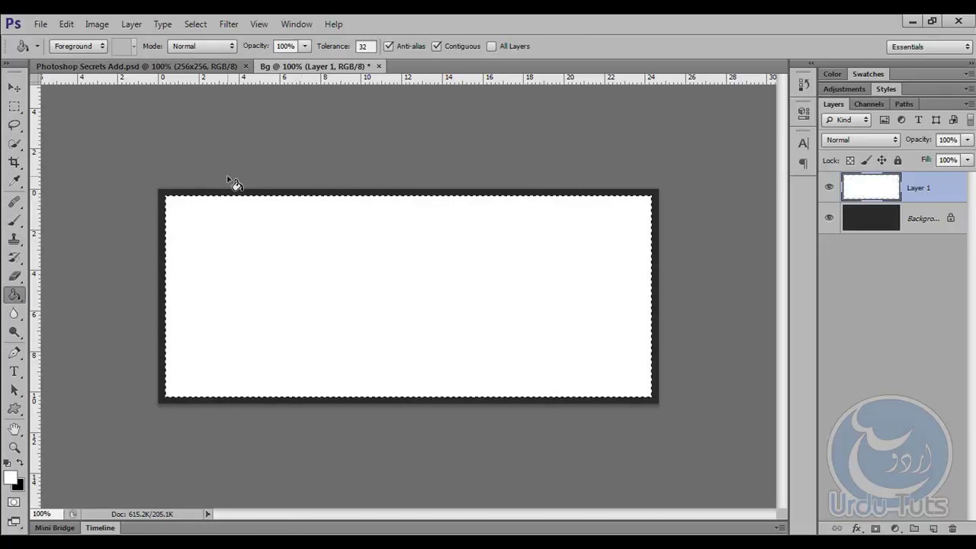
key("ctrl+d")
Step: Sample orange faa113 from the banner and fill Layer 1's rectangle with it
left_click(206, 67)
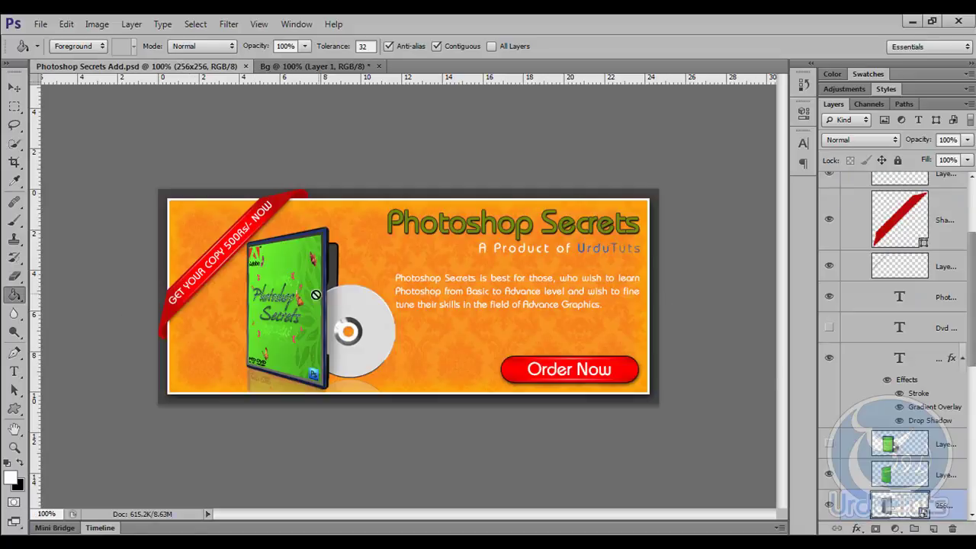
left_click(13, 478)
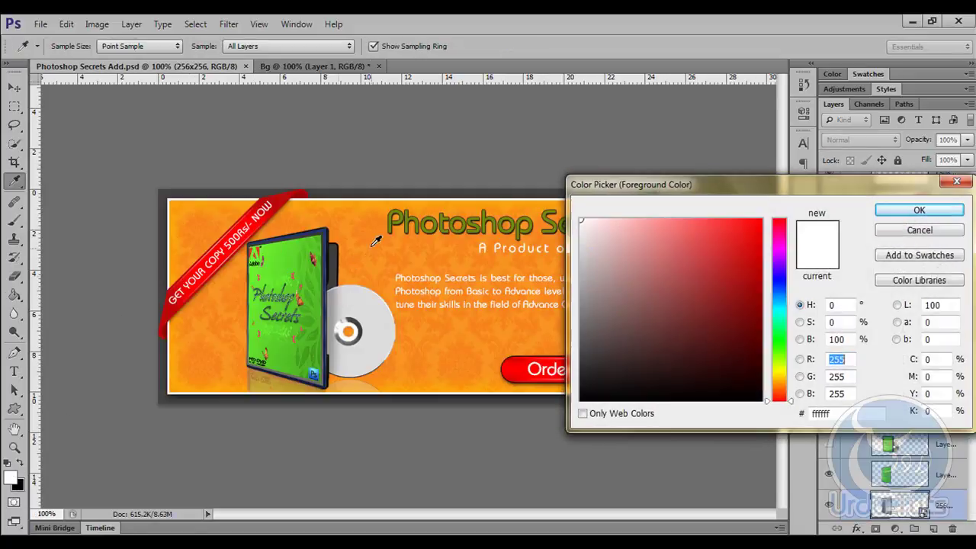
left_click(366, 205)
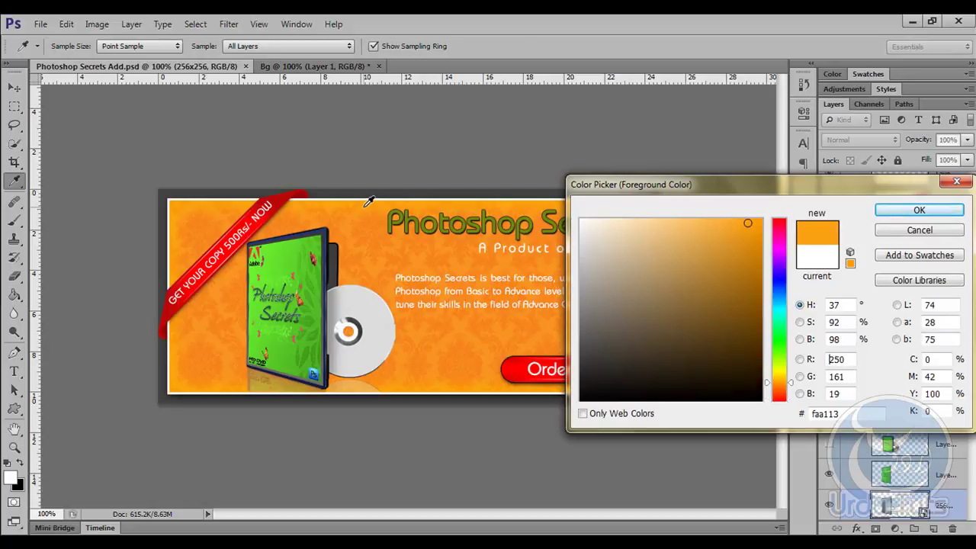
left_click(920, 209)
left_click(297, 67)
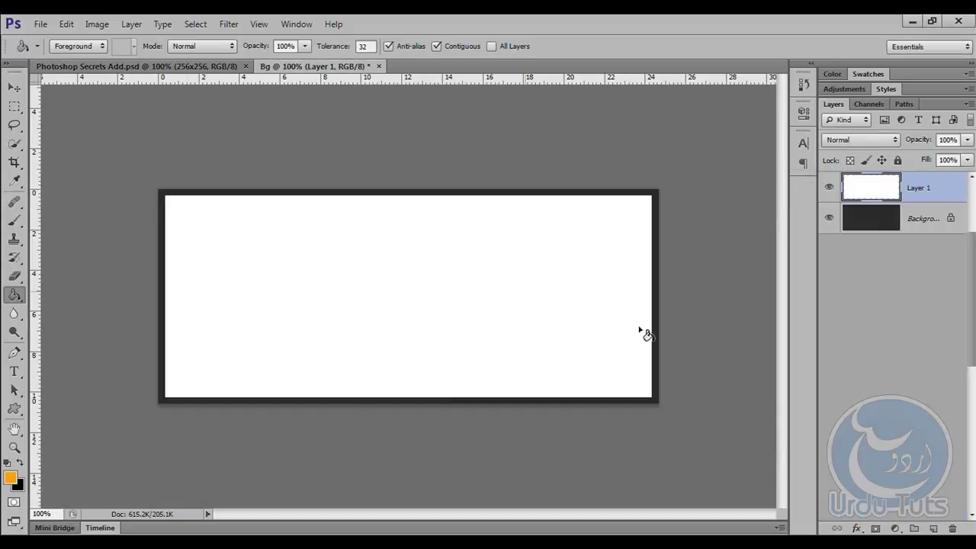
left_click(876, 192, "ctrl")
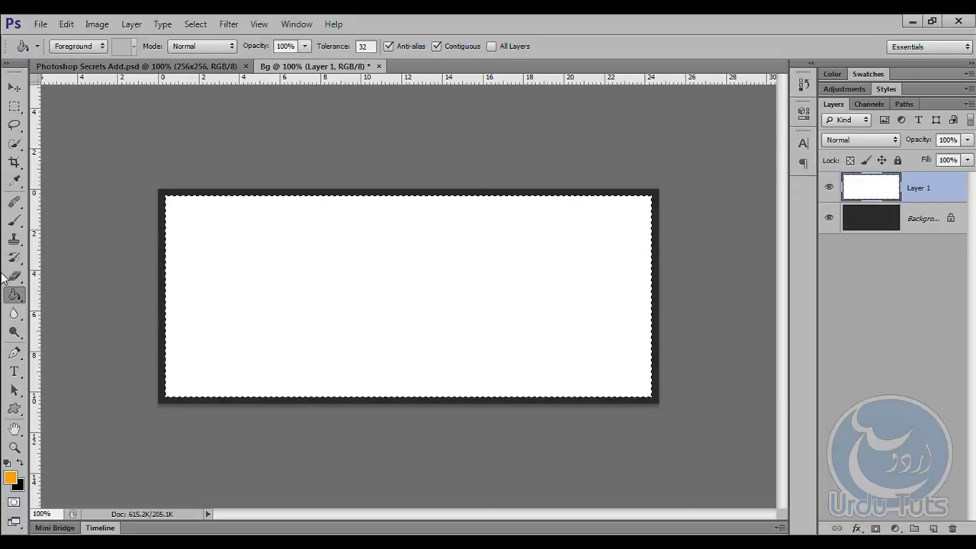
left_click(330, 273)
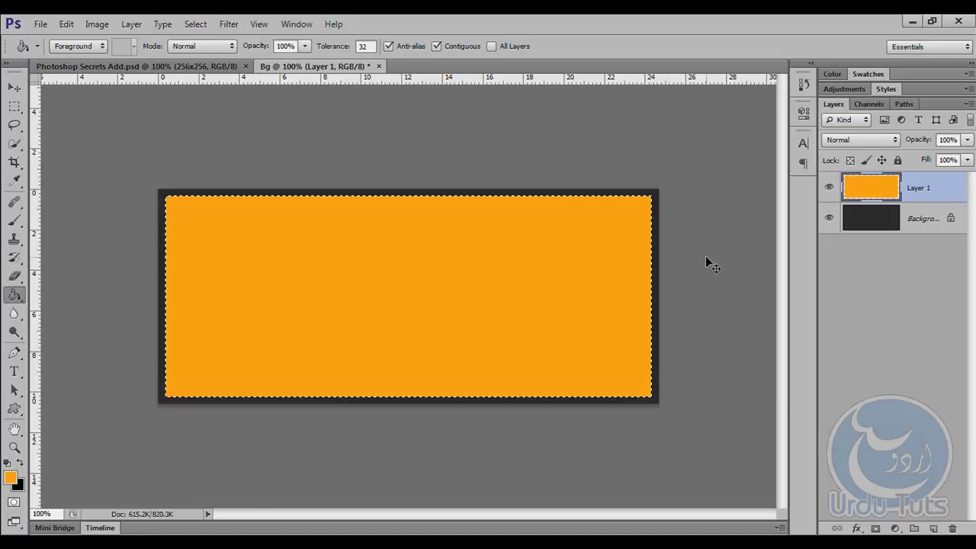
key("ctrl+d")
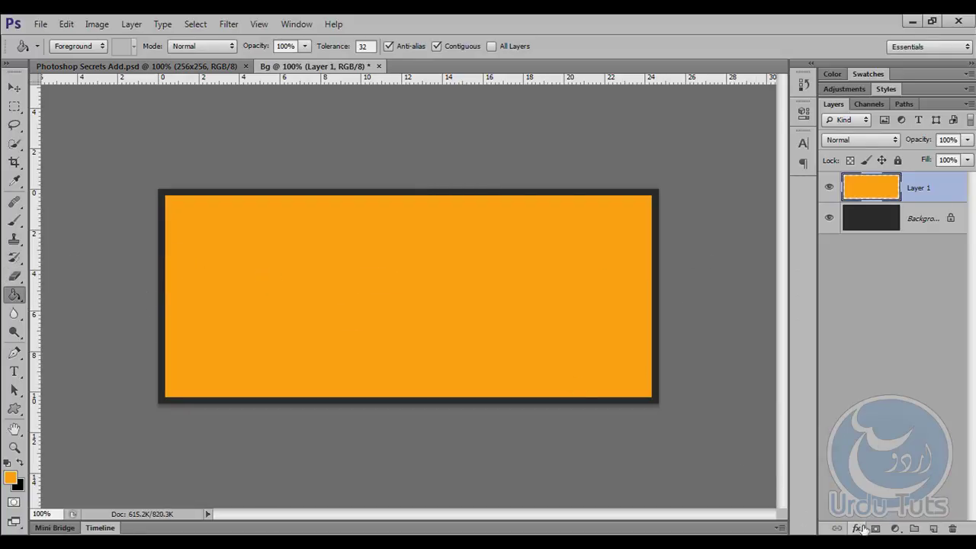
Step: Give Layer 1 a white Inside stroke in Blending Options
left_click(857, 529)
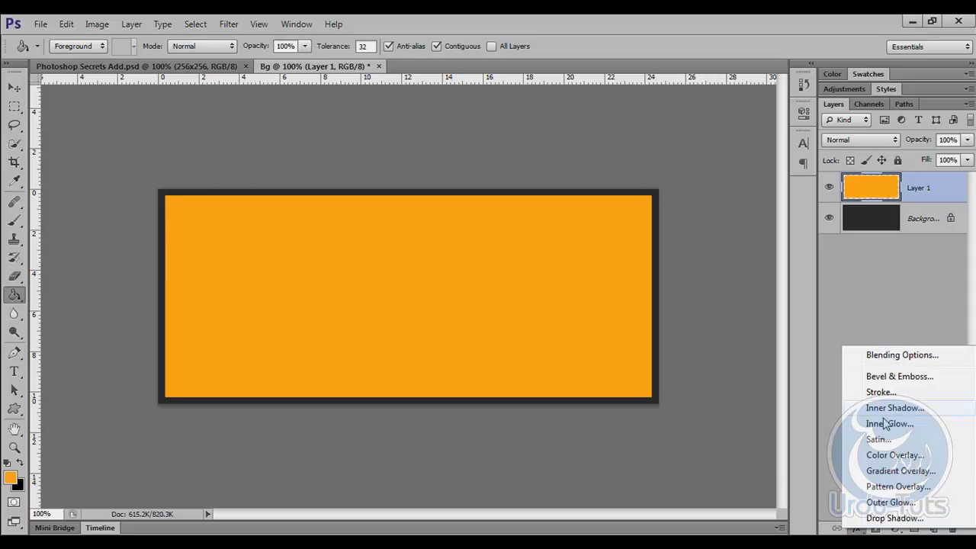
left_click(904, 358)
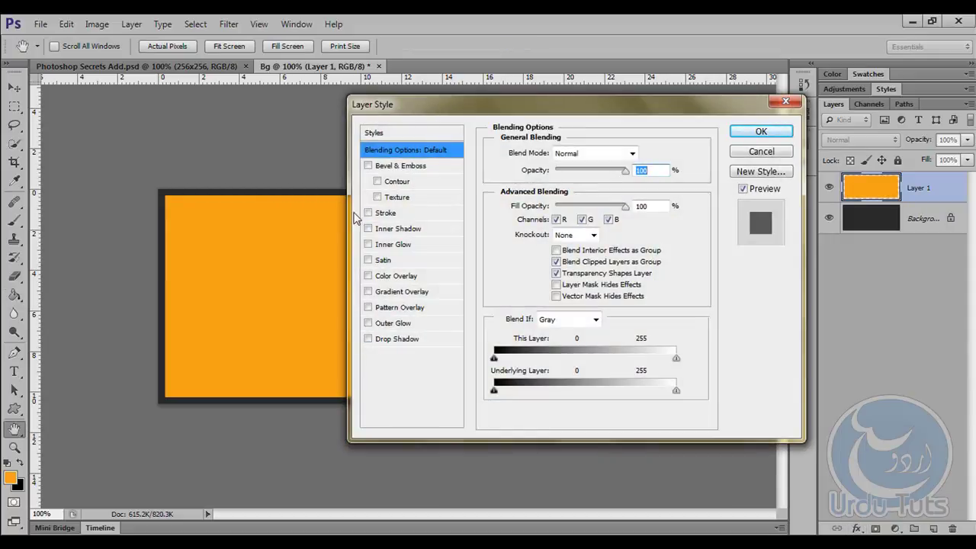
left_click(369, 213)
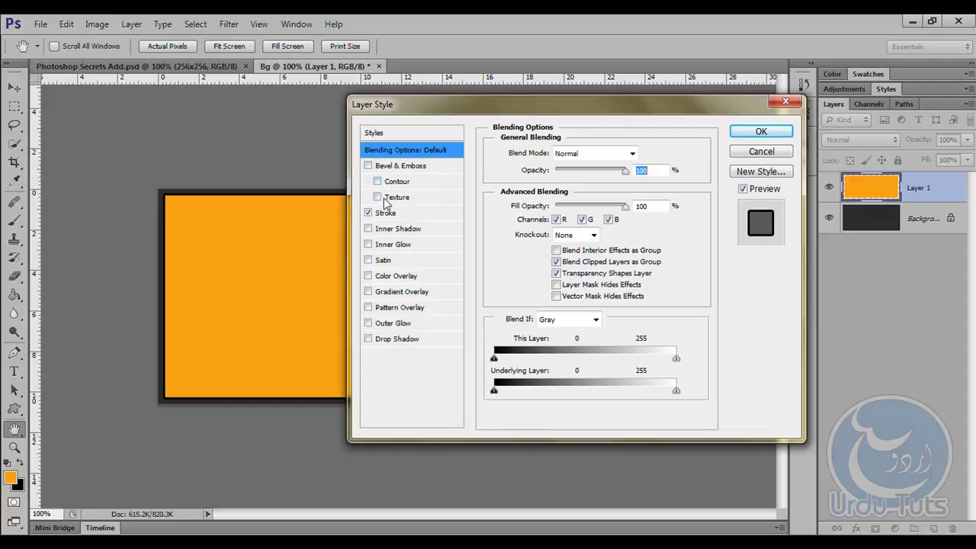
left_click(401, 213)
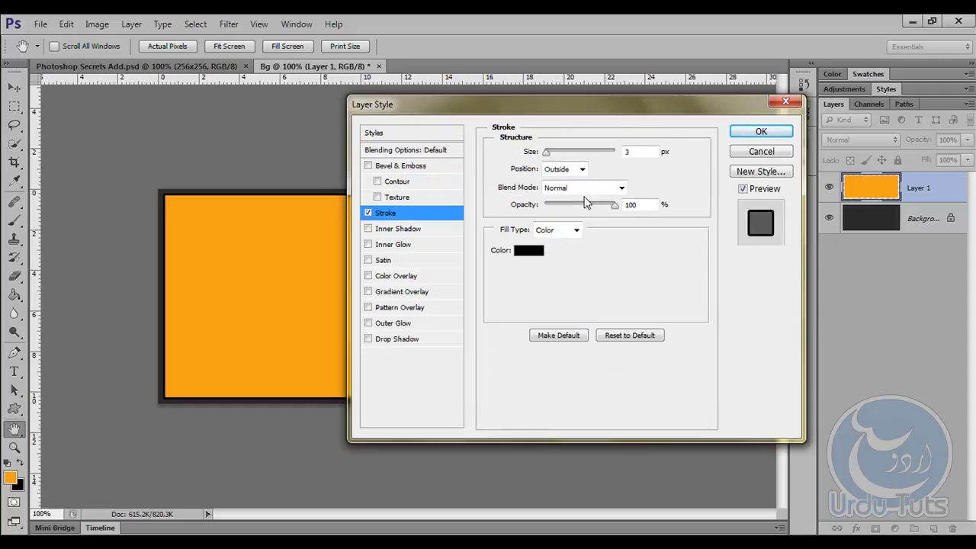
left_click(568, 169)
left_click(571, 193)
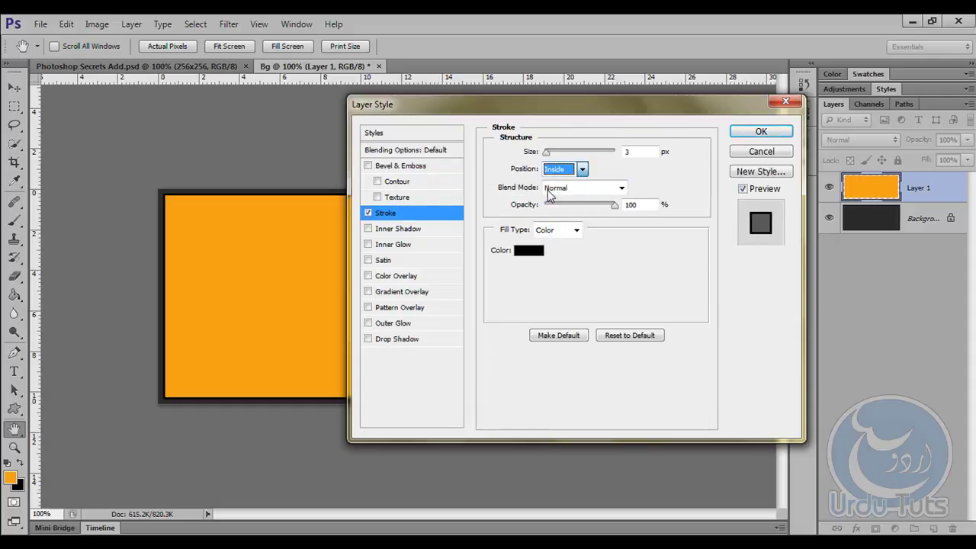
left_click(526, 249)
left_click_drag(582, 266, 581, 220)
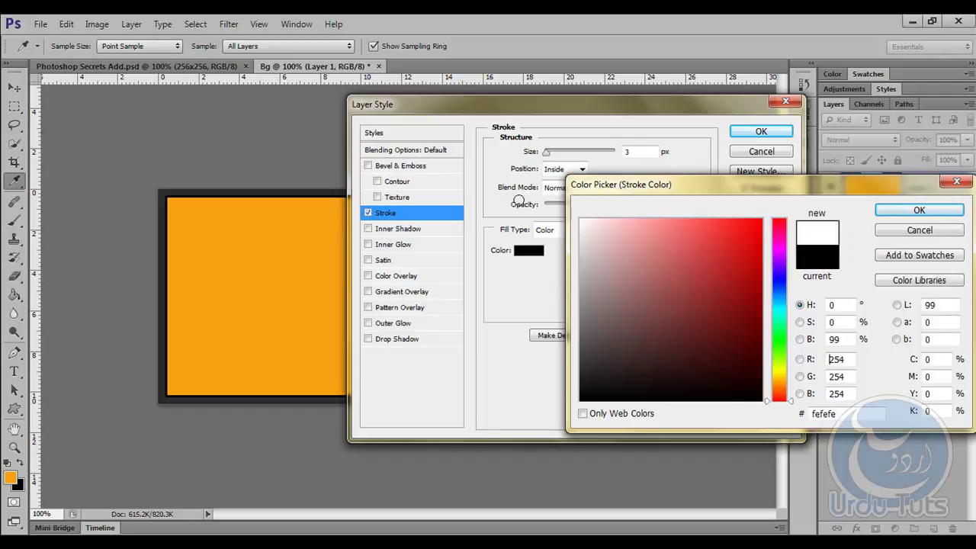
left_click(899, 216)
Step: Set the stroke size to 16 px, add a Drop Shadow, and apply the effects
left_click_drag(577, 106, 706, 178)
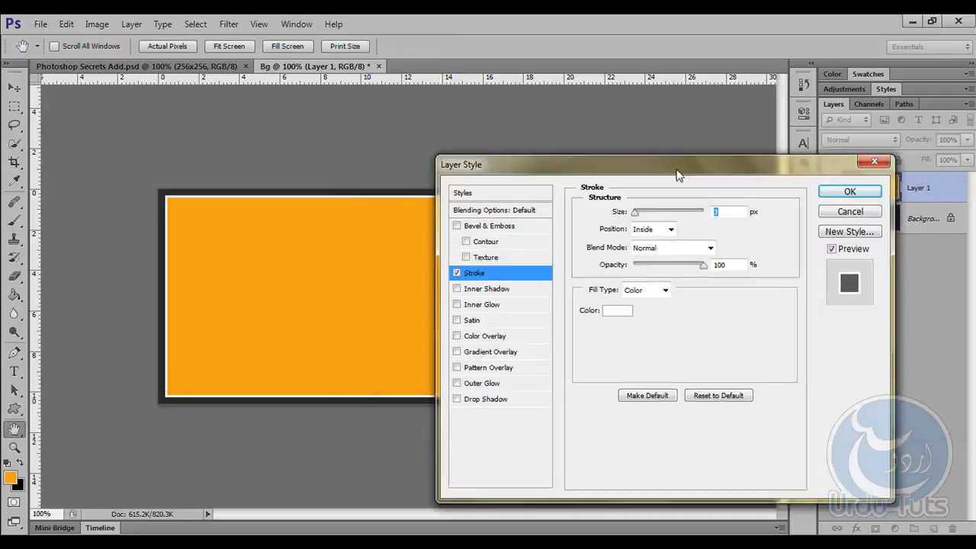
left_click_drag(675, 229, 679, 231)
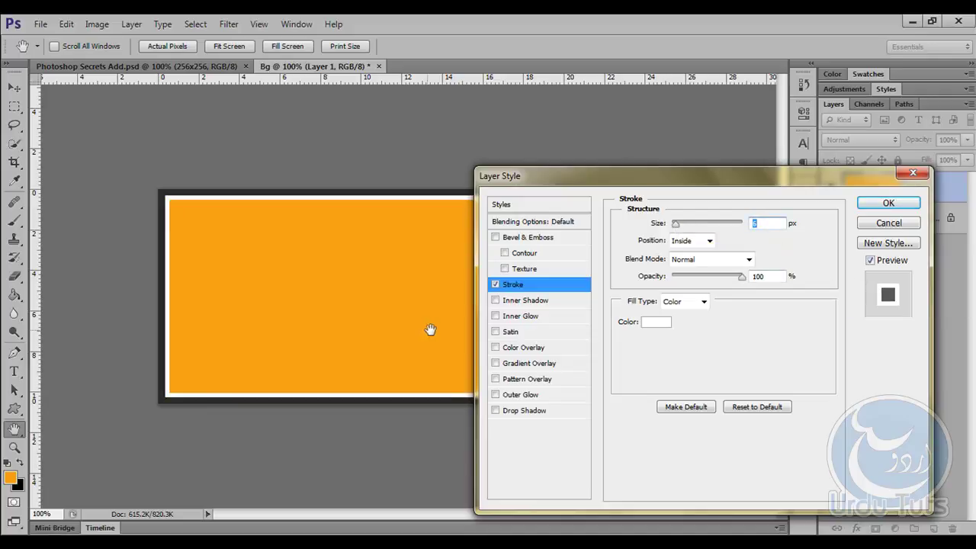
left_click_drag(538, 188, 662, 197)
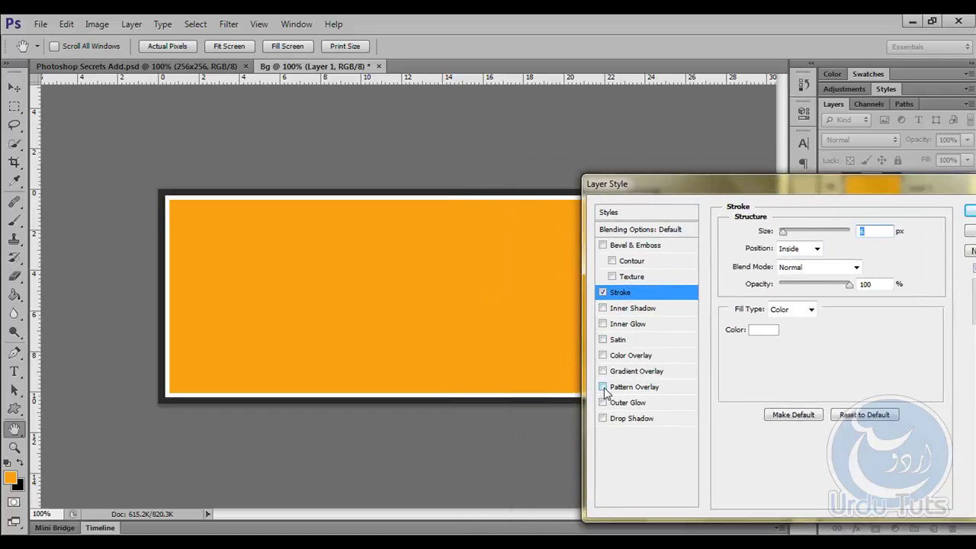
left_click(603, 418)
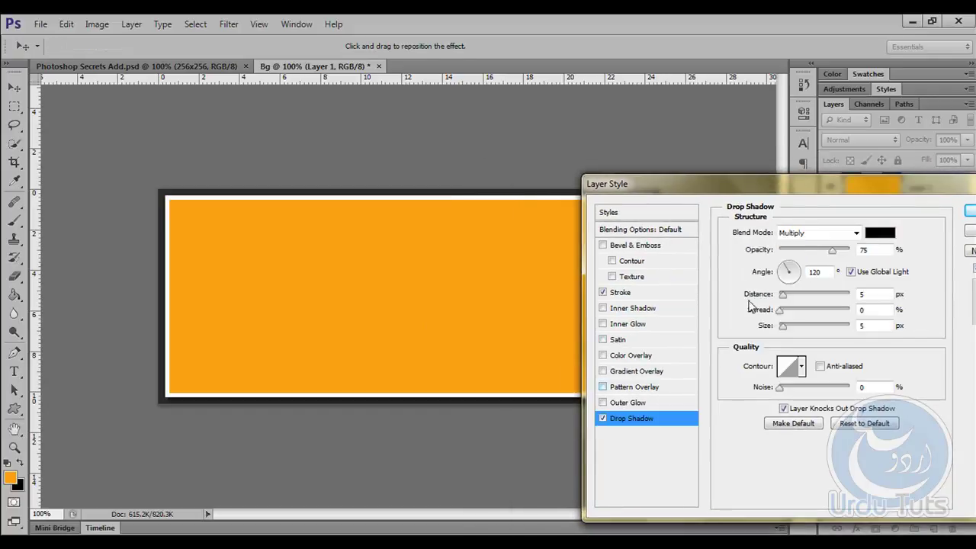
left_click(969, 211)
key("g")
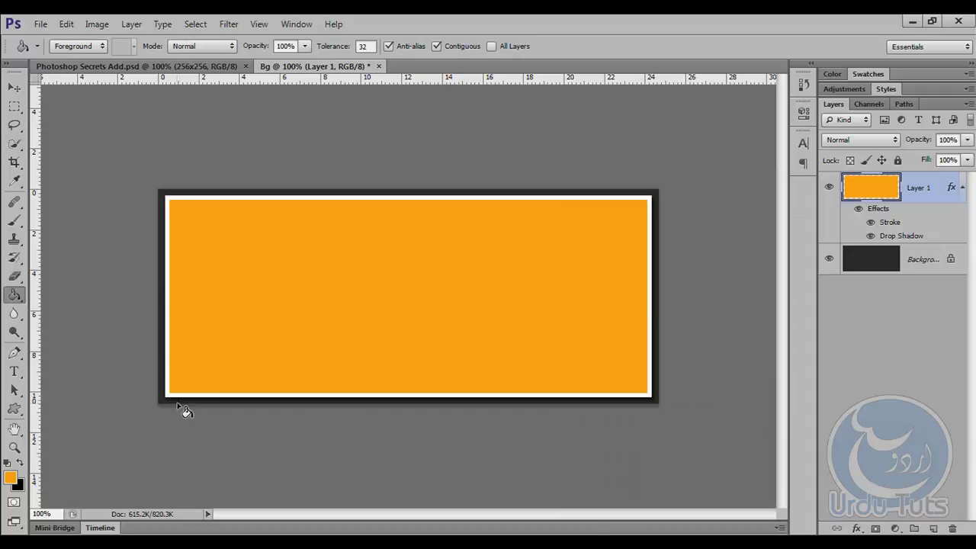
Step: Fill the Background layer with grey 5c5c5c
left_click(9, 477)
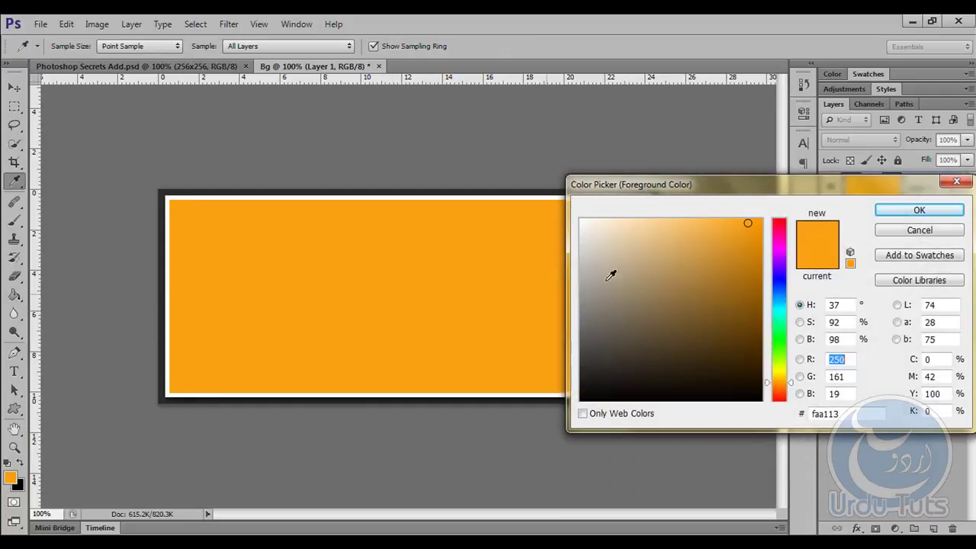
left_click(621, 296)
left_click_drag(620, 295, 562, 316)
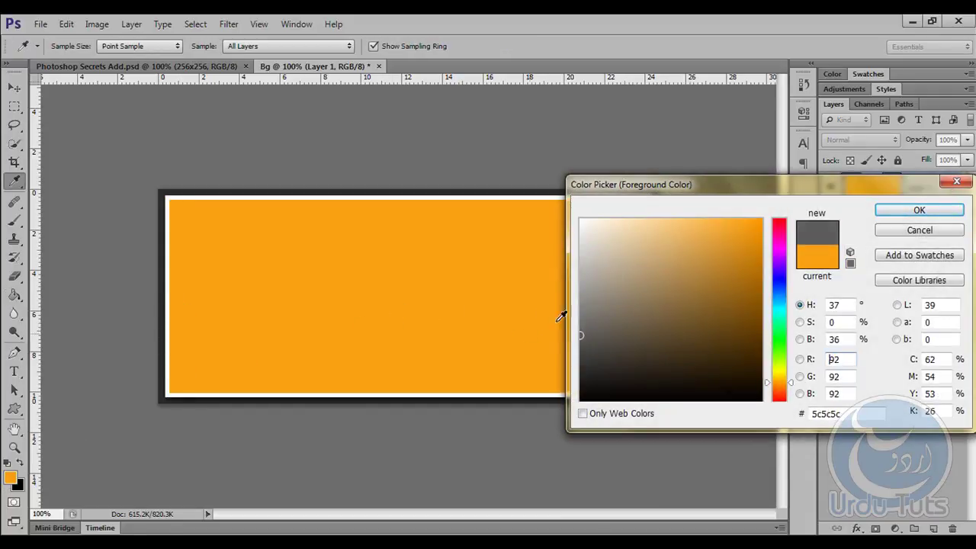
left_click(896, 211)
left_click(907, 263)
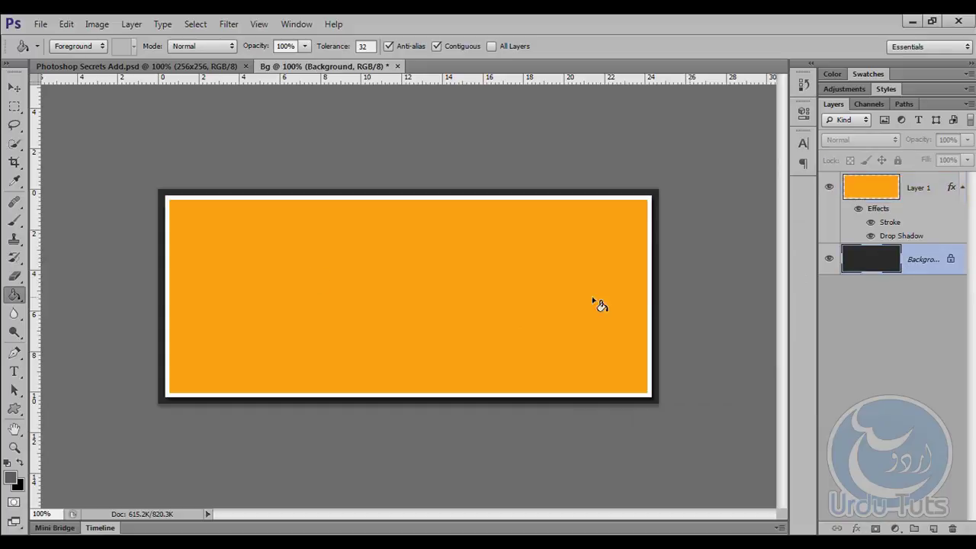
left_click(182, 268)
Step: Set Layer 1's Drop Shadow to 100% opacity, distance 0 and size 10
double_click(889, 223)
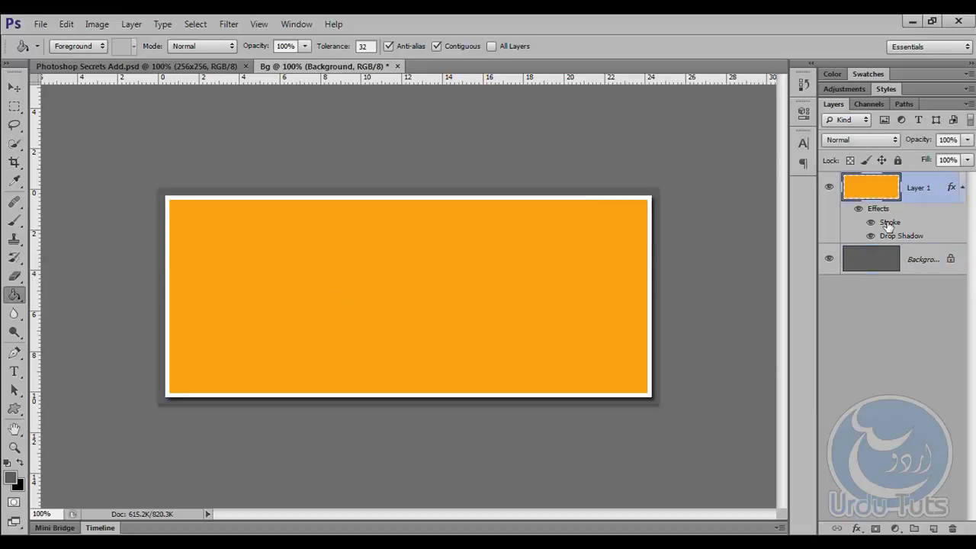
left_click_drag(683, 185, 737, 139)
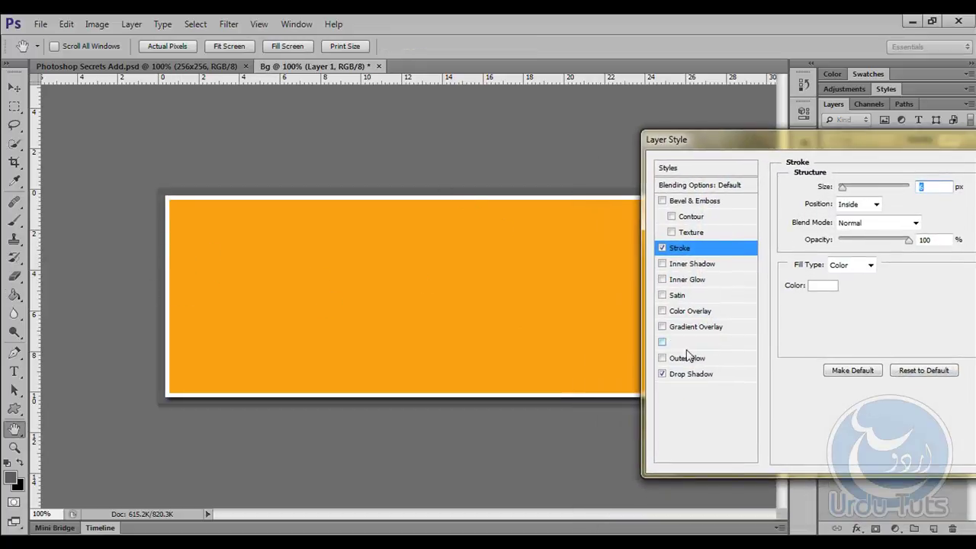
left_click(693, 375)
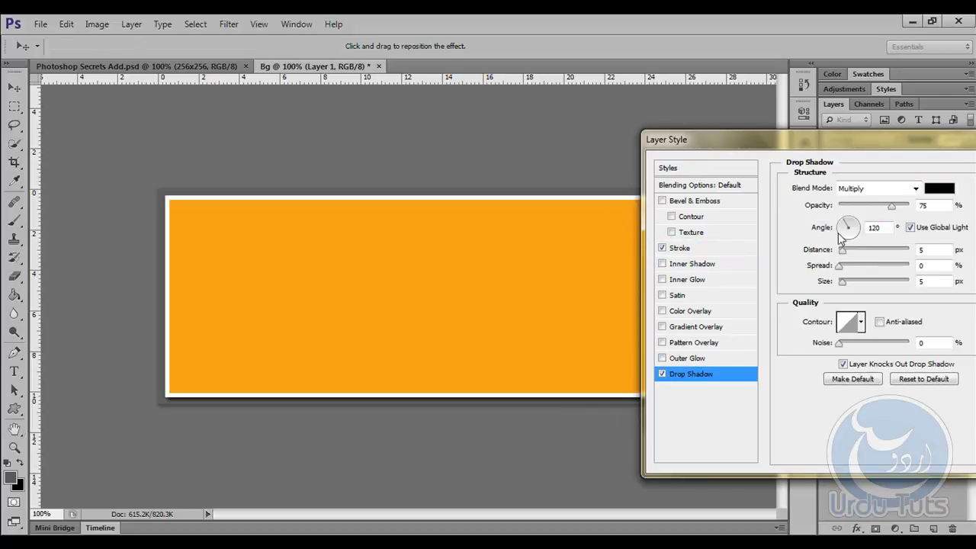
left_click_drag(889, 206, 912, 206)
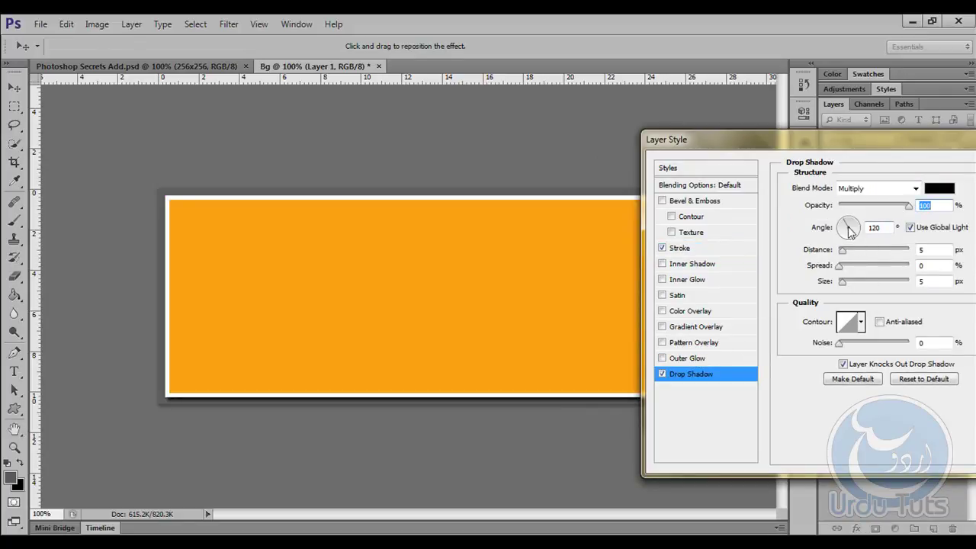
mouse_move(843, 250)
left_mouse_down()
mouse_move(847, 285)
mouse_move(842, 256)
left_mouse_up()
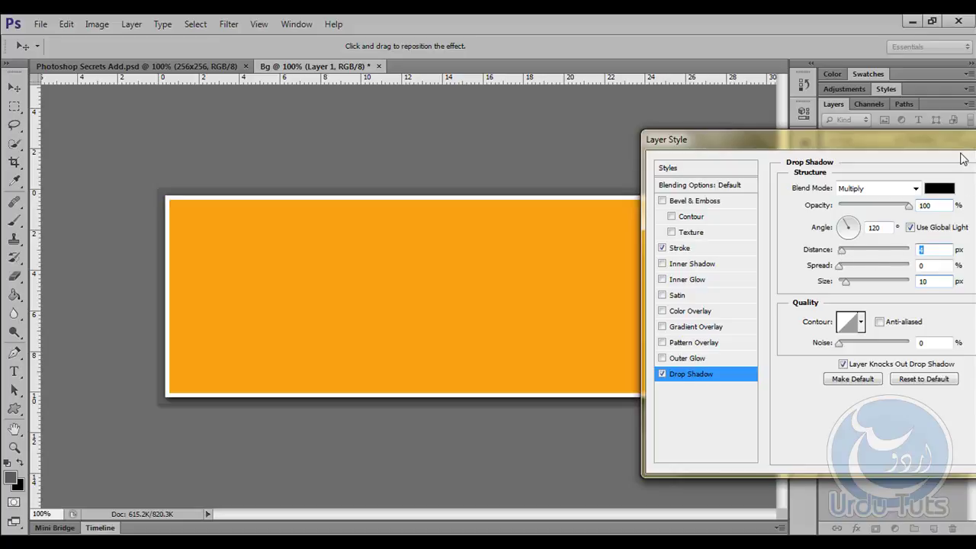
left_click_drag(963, 157, 780, 159)
left_click(871, 182)
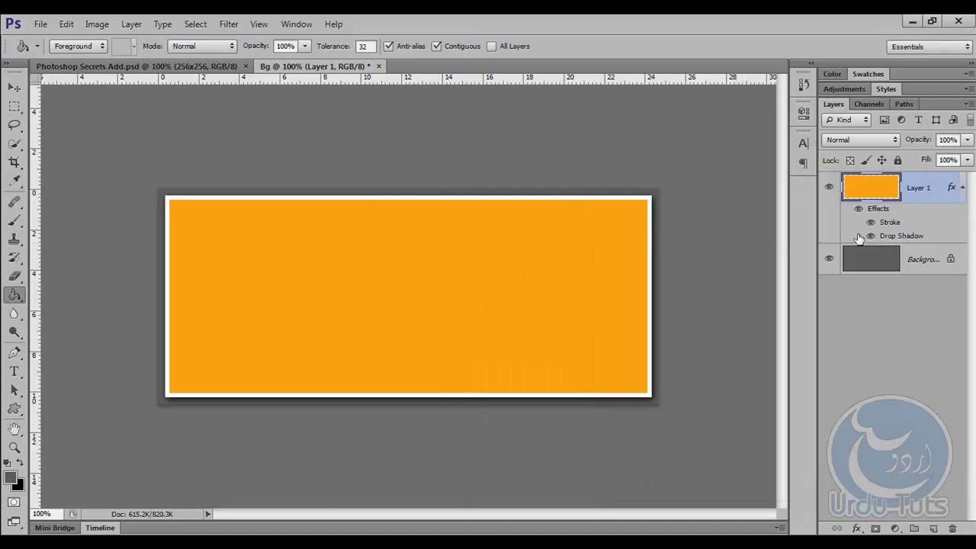
Step: Add an orange eb9602 Inner Glow to Layer 1 and increase its size
double_click(900, 222)
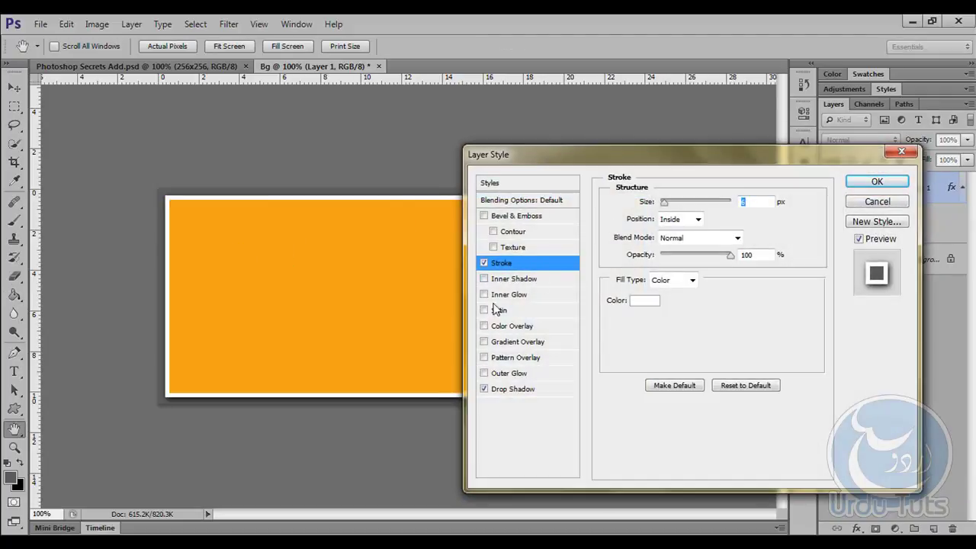
left_click(484, 294)
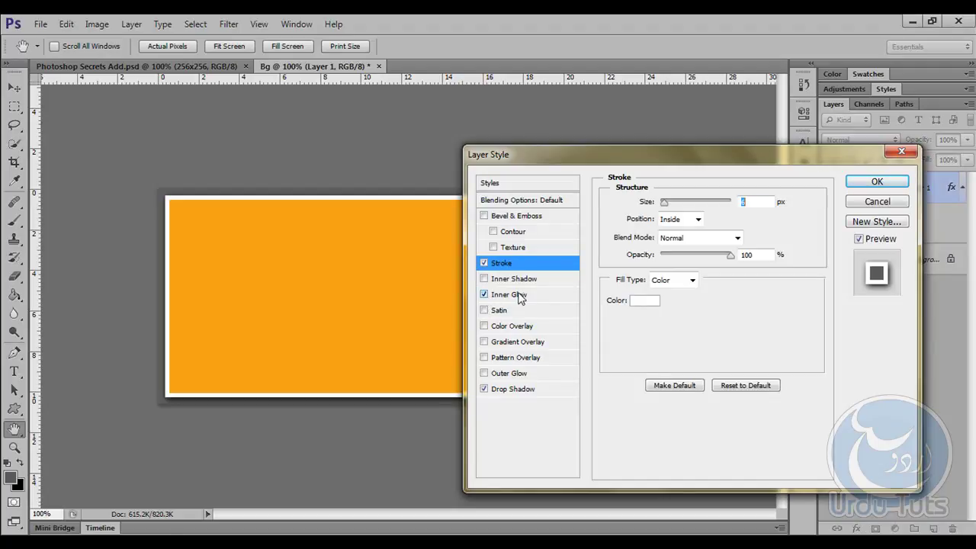
left_click_drag(663, 157, 737, 141)
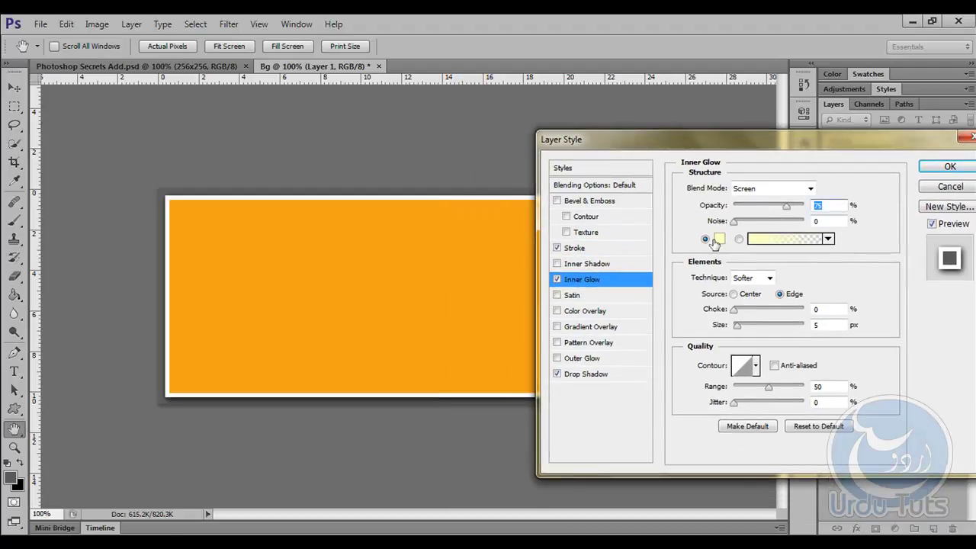
left_click(719, 239)
left_click(299, 263)
left_click_drag(747, 223, 759, 233)
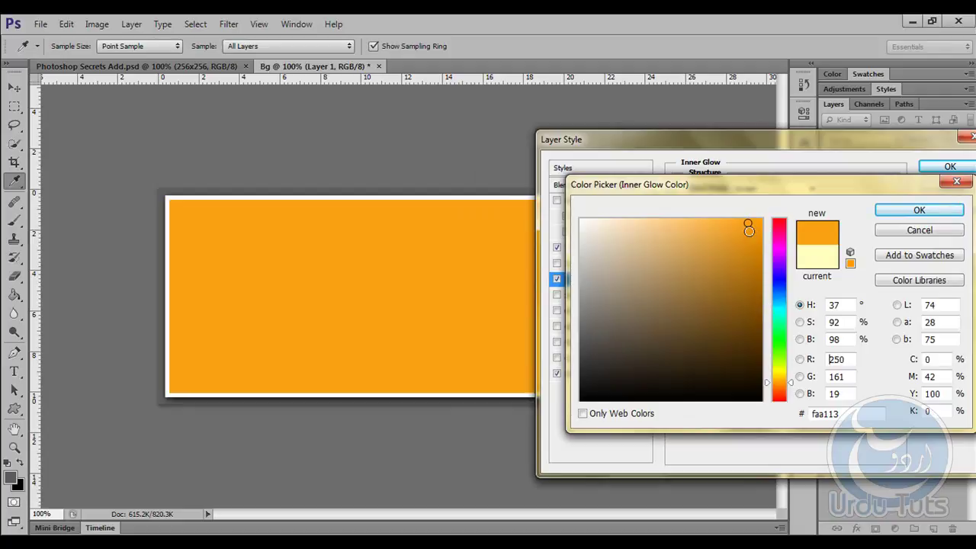
left_click(771, 384)
left_click_drag(772, 384, 772, 378)
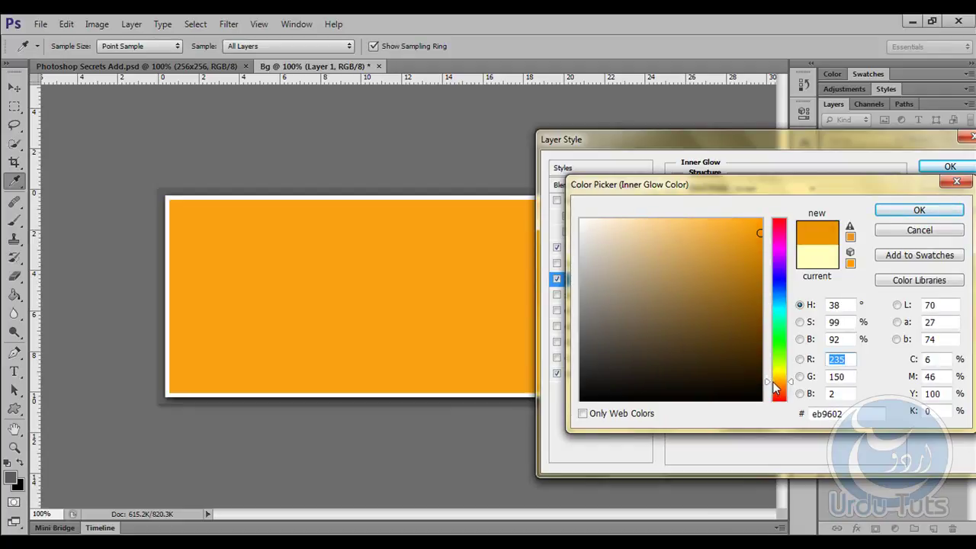
left_click(921, 212)
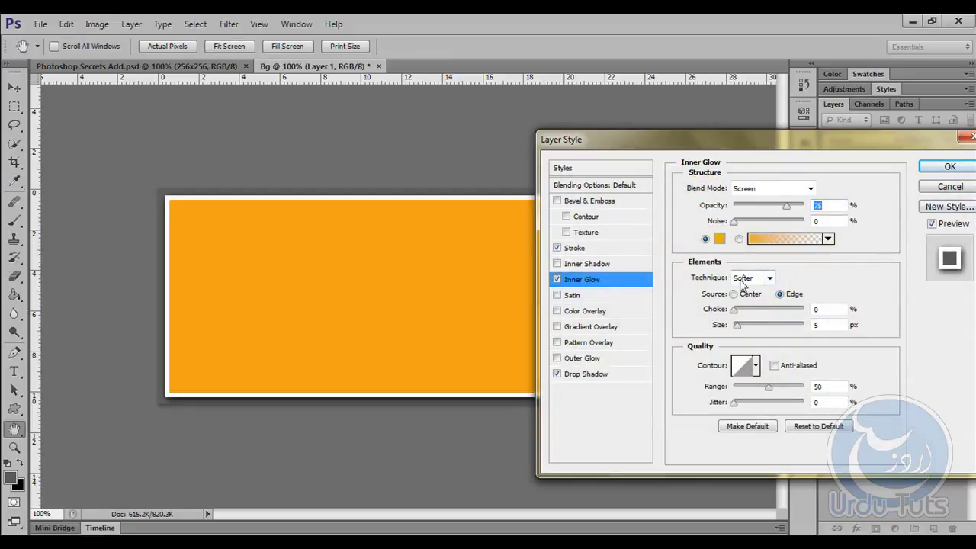
left_click_drag(737, 326, 746, 329)
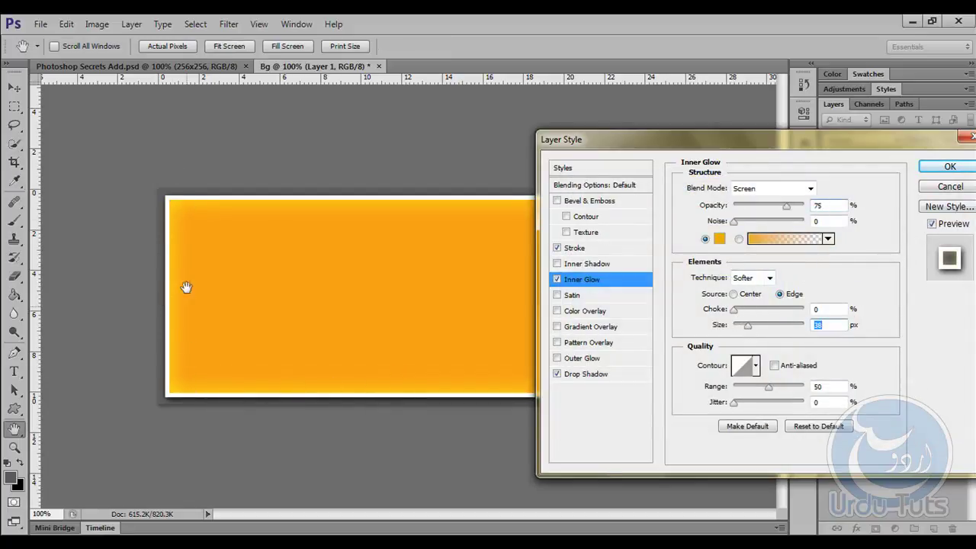
left_click(949, 166)
key("g")
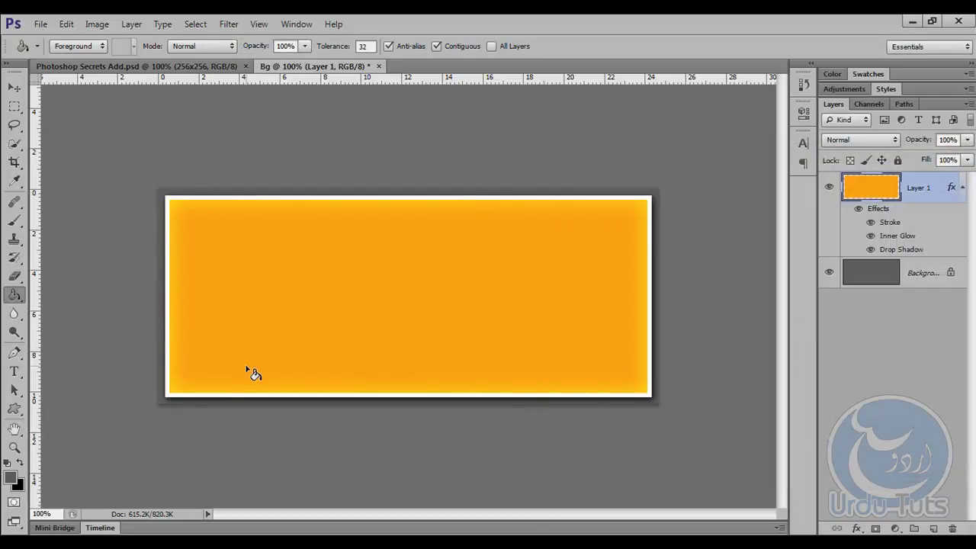
left_click(137, 66)
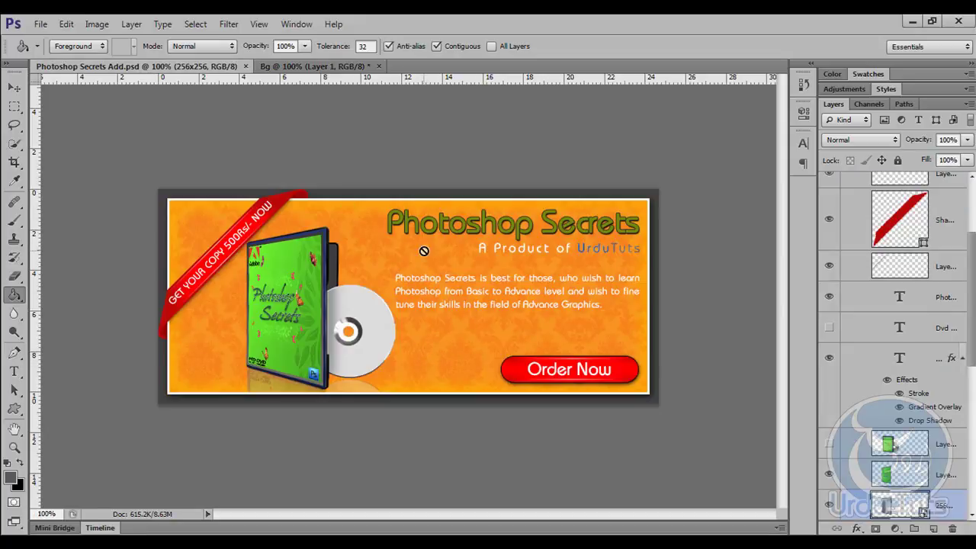
left_click(320, 63)
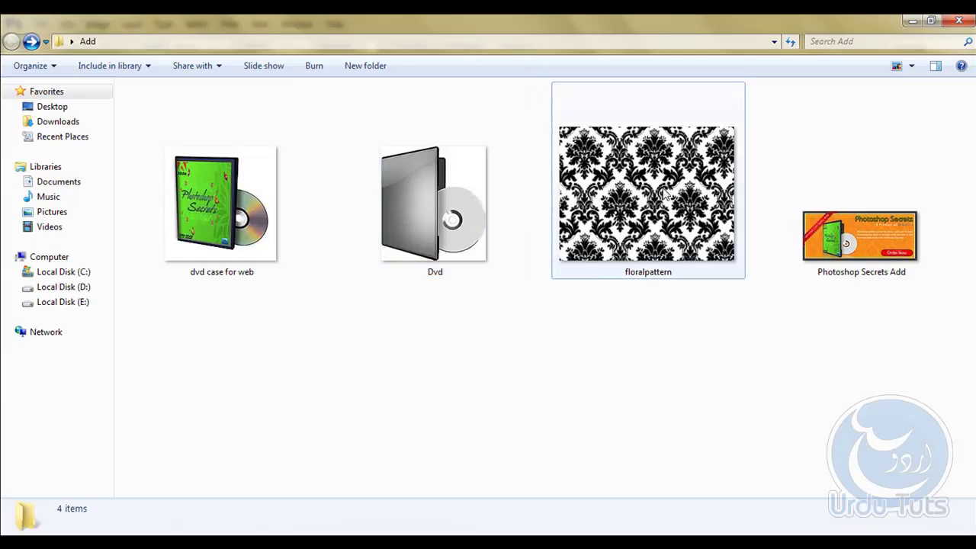
left_click(626, 244)
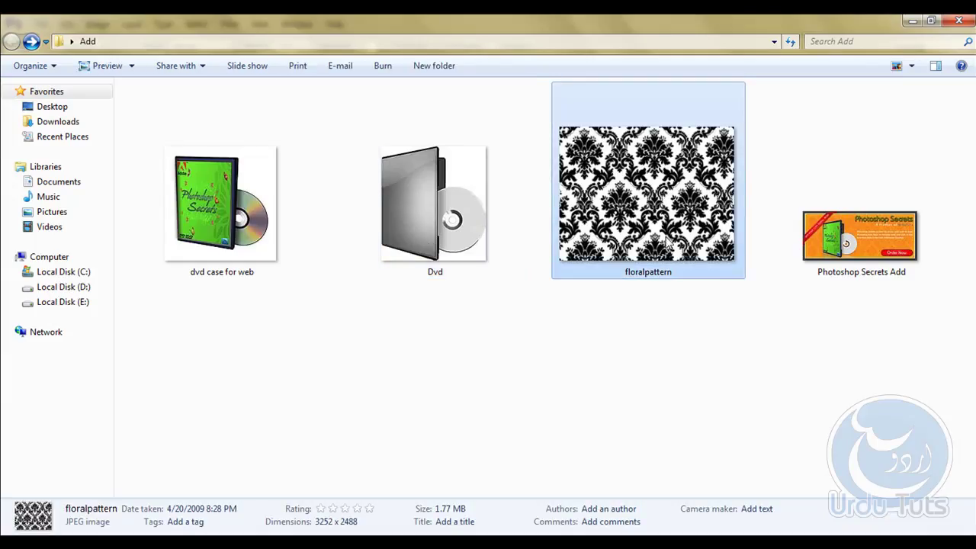
mouse_move(647, 194)
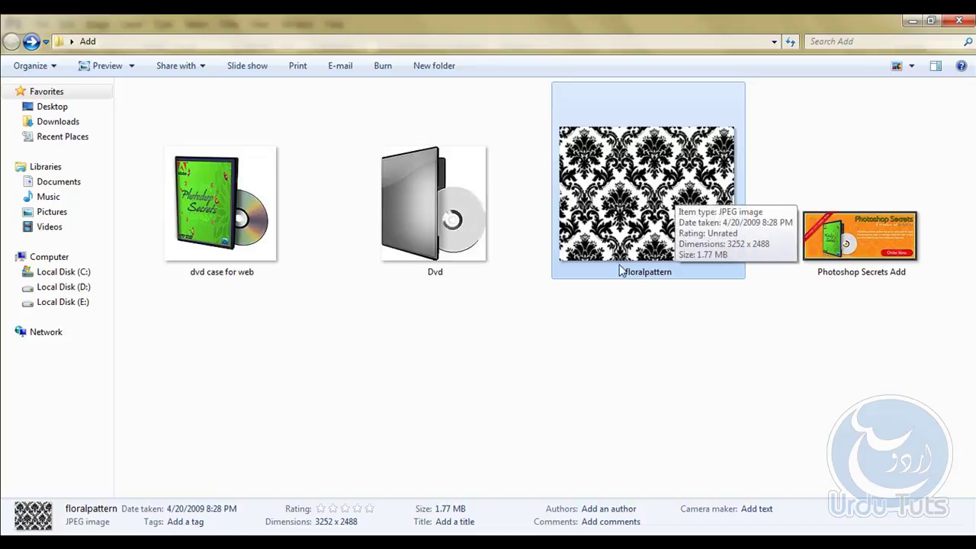
Step: Drag floralpattern.jpg from the Add folder in Explorer onto Photoshop to open it
mouse_move(612, 186)
left_mouse_down()
mouse_move(381, 412)
mouse_move(472, 218)
left_mouse_up()
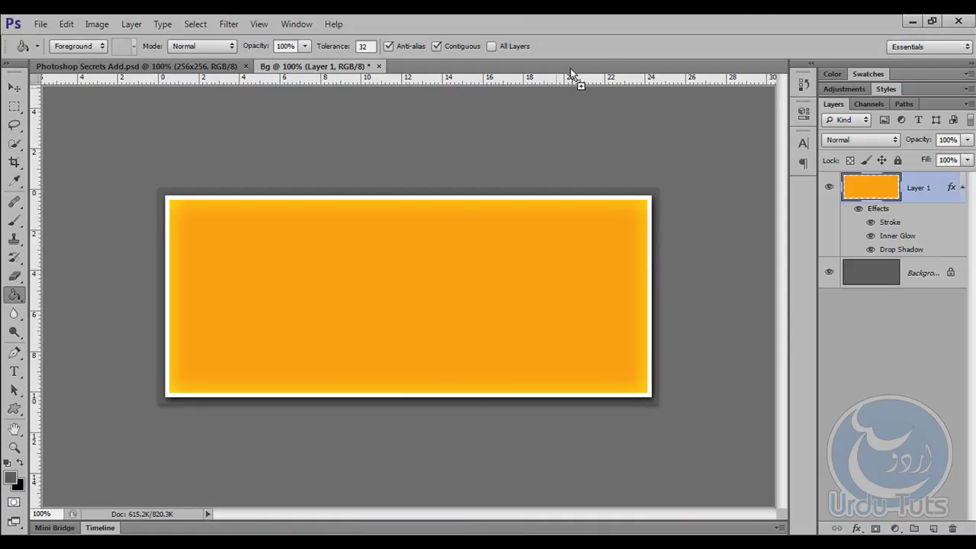
left_click_drag(571, 69, 592, 43)
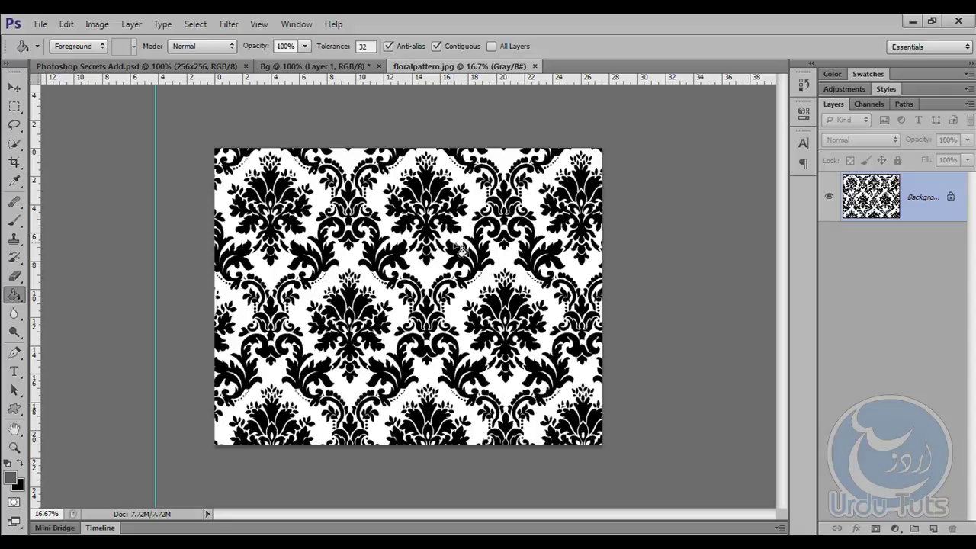
Step: Copy the whole floral pattern and paste it onto a new layer in the Bg banner
key("ctrl+a")
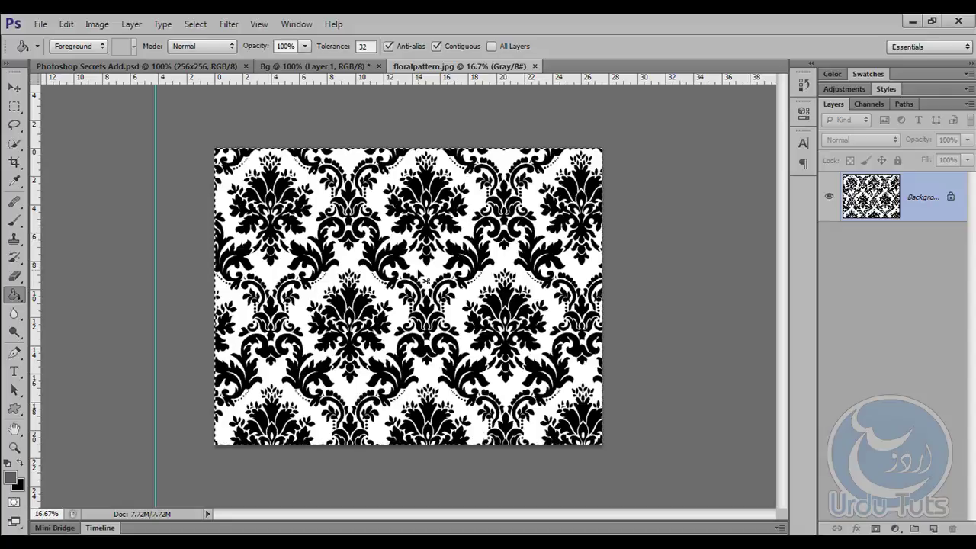
left_click(314, 66)
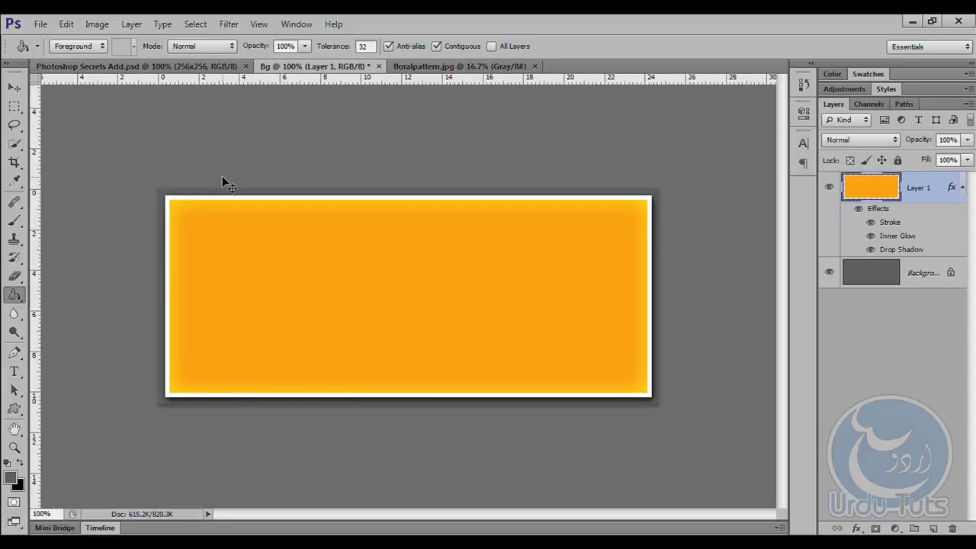
key("ctrl+shift+alt+n")
key("ctrl+v")
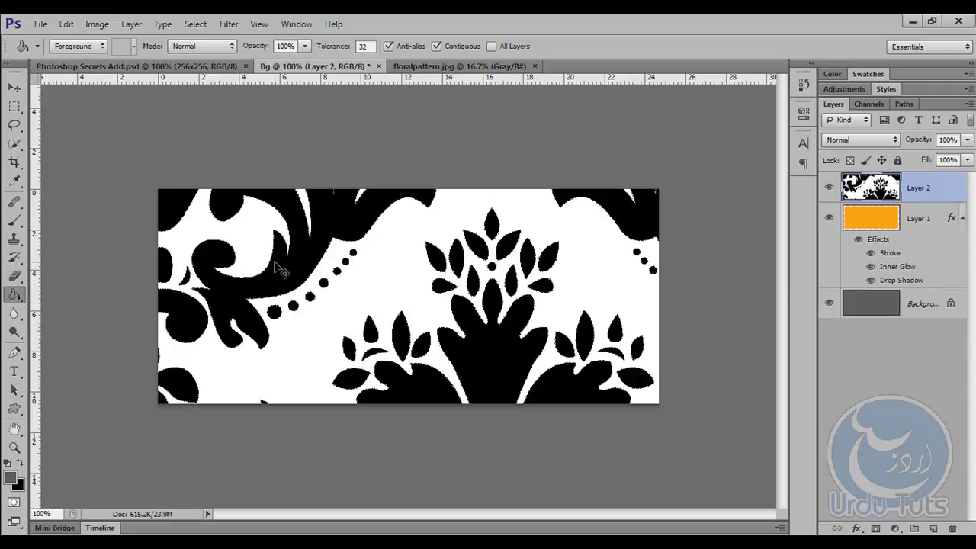
Step: Scale the pasted pattern to about 12% and fit it into the panel's top-left corner
key("ctrl+t")
key("ctrl+0")
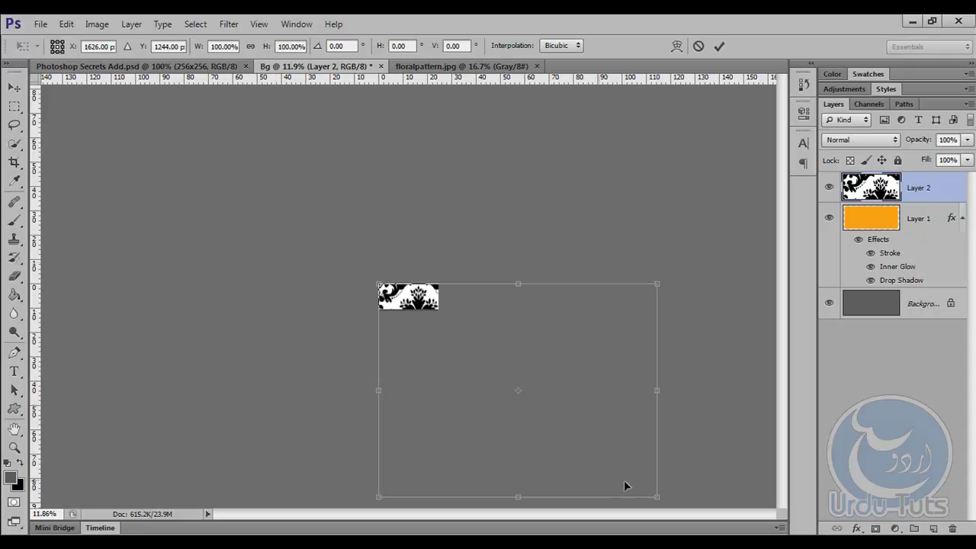
left_click_drag(655, 496, 418, 291)
key("ctrl+0")
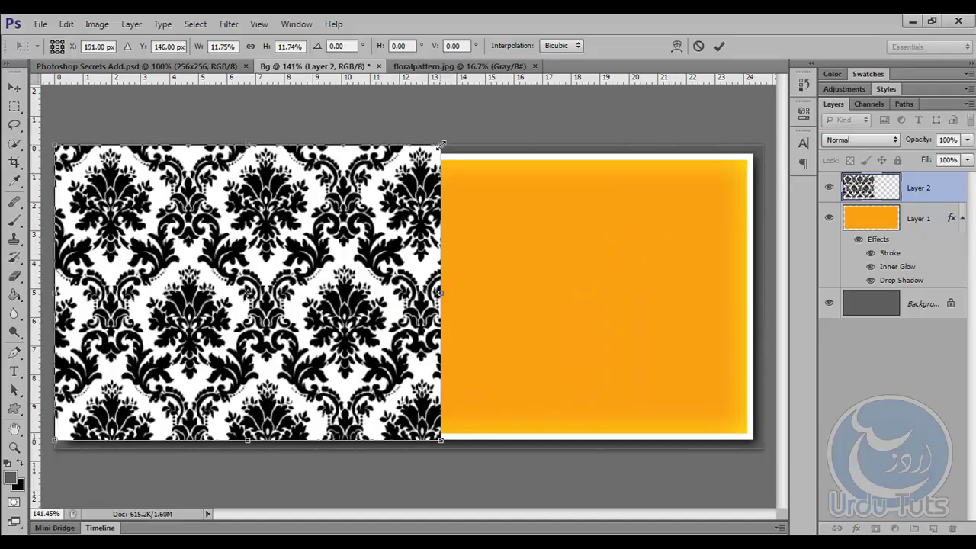
left_click_drag(442, 144, 367, 204)
mouse_move(263, 280)
left_mouse_down()
mouse_move(280, 248)
mouse_move(273, 236)
left_mouse_up()
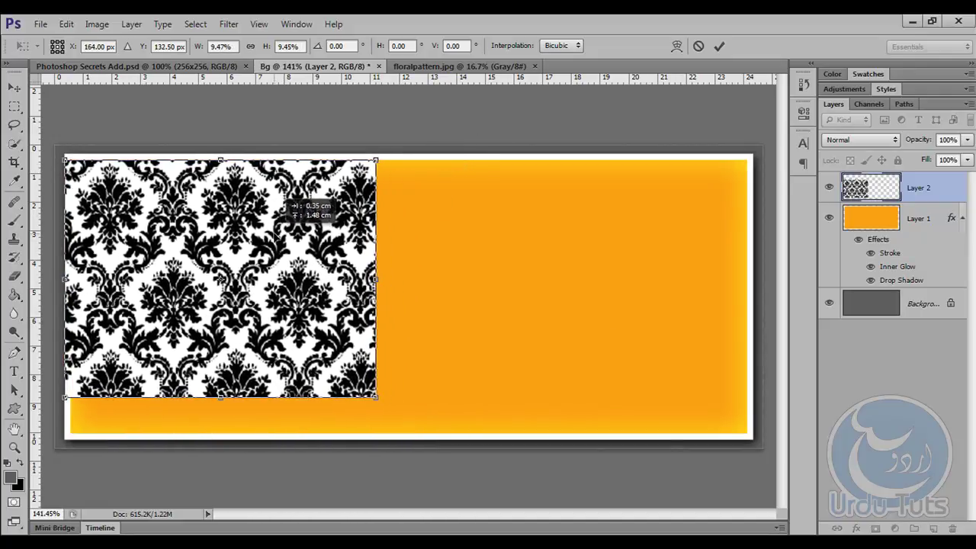
left_click_drag(284, 202, 289, 202)
key("Return")
left_click(14, 89)
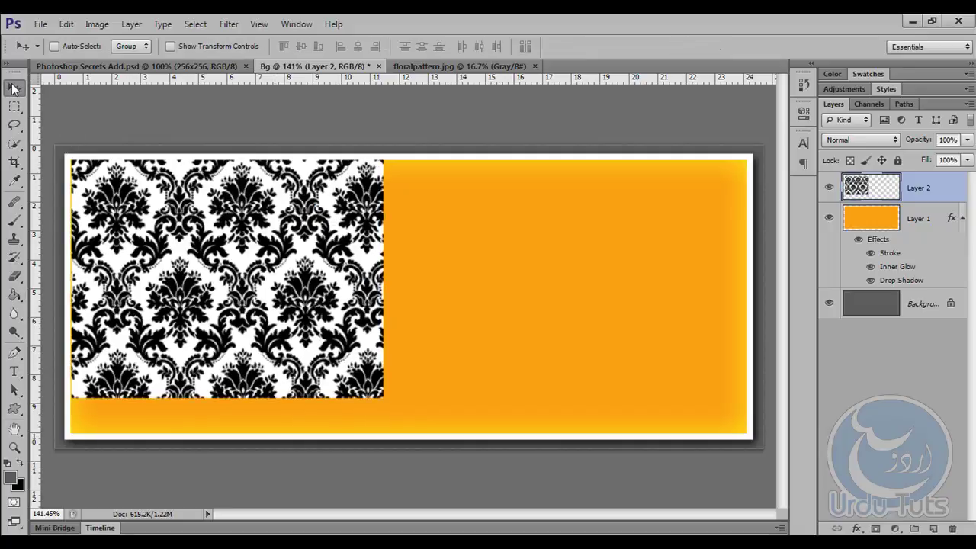
key("Left")
key("Up")
key("Up")
key("Left")
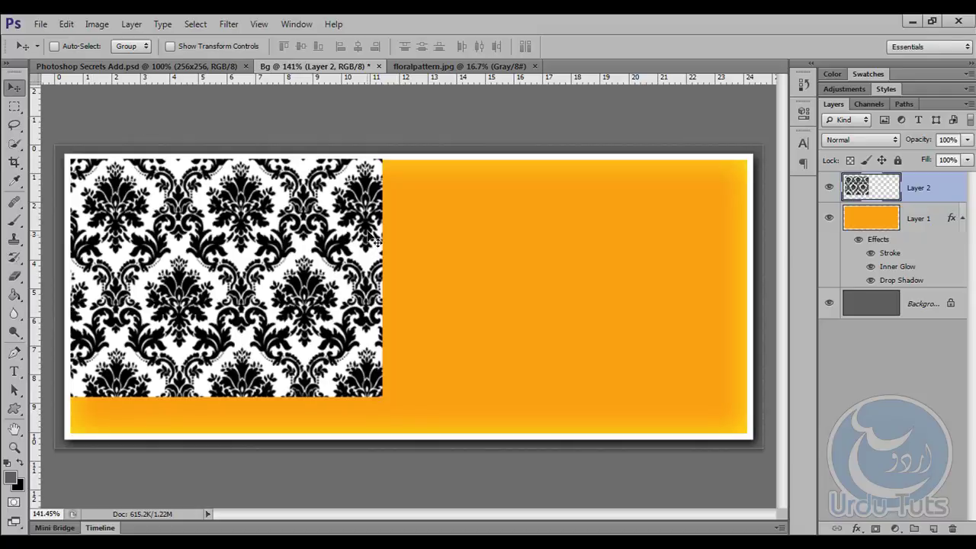
Step: Duplicate the pattern layer and line the copy up beside the first pattern
key("ctrl+j")
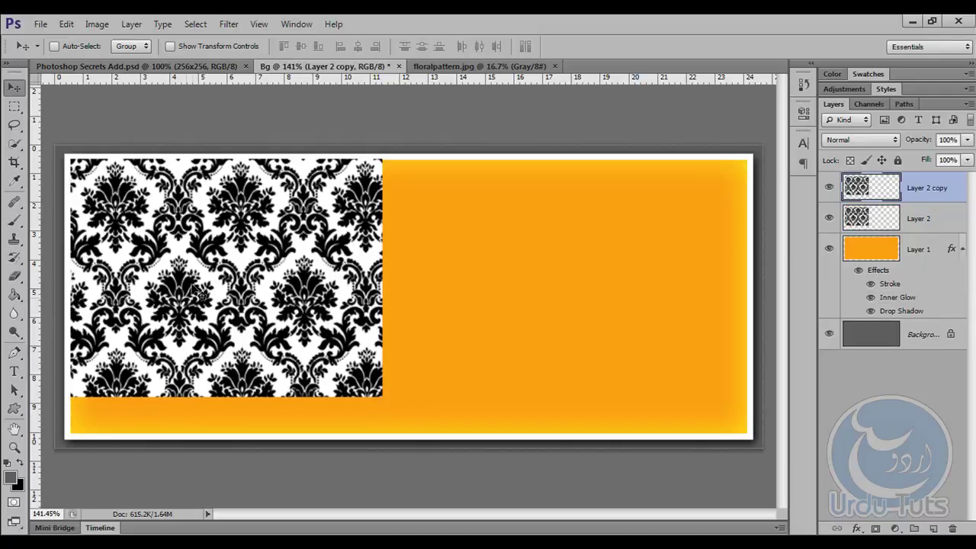
left_click_drag(183, 402, 190, 467)
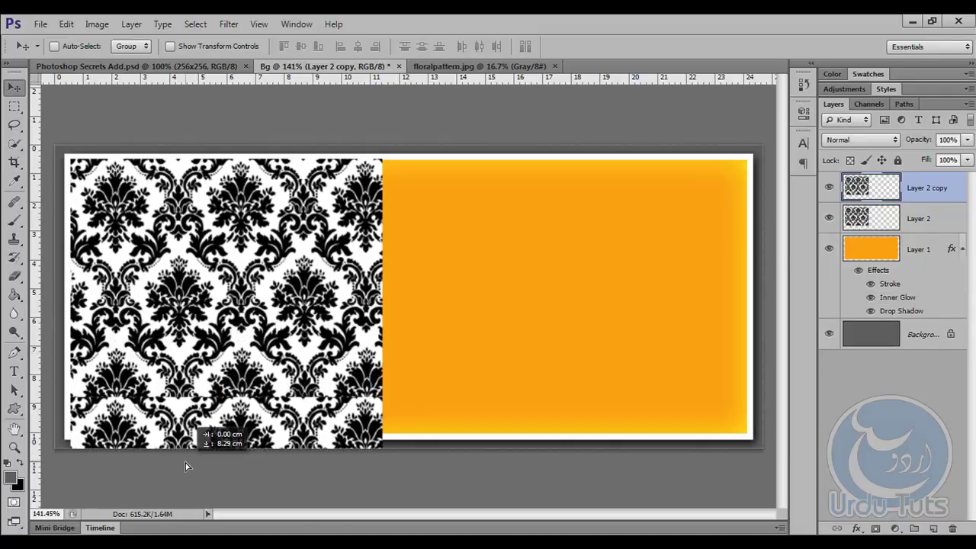
left_click_drag(238, 432, 559, 200)
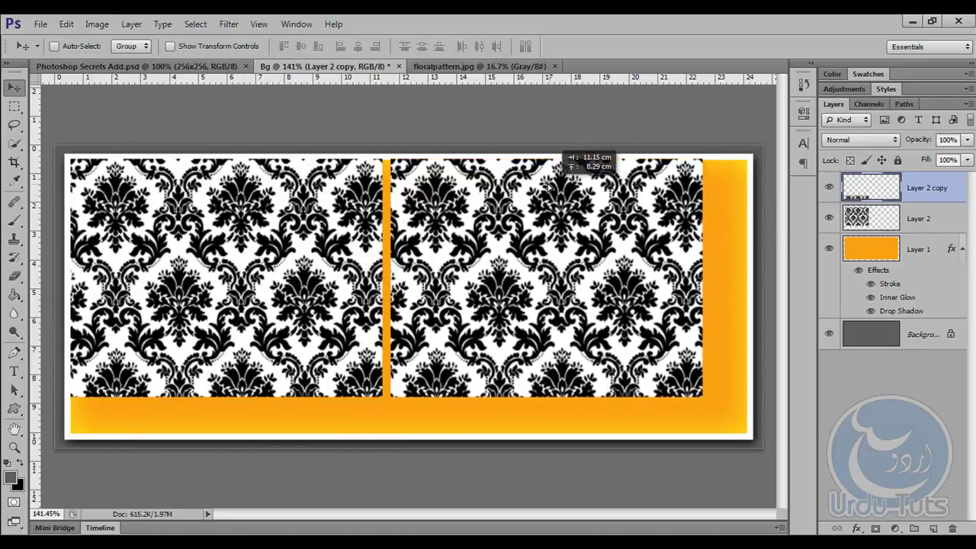
left_click_drag(559, 200, 547, 190)
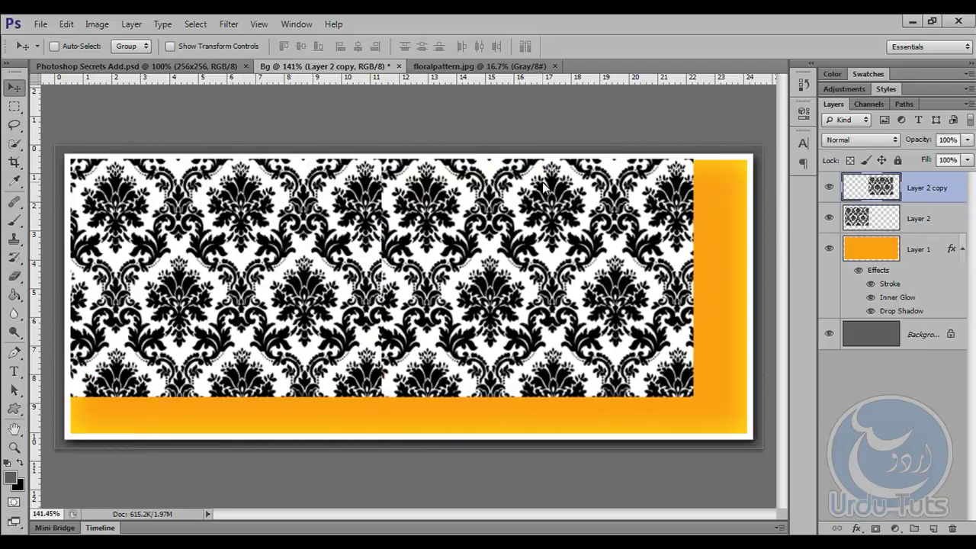
key("Left")
key("Left")
key("Left")
key("Left")
key("Left")
key("Left")
key("Left")
key("Left")
key("Left")
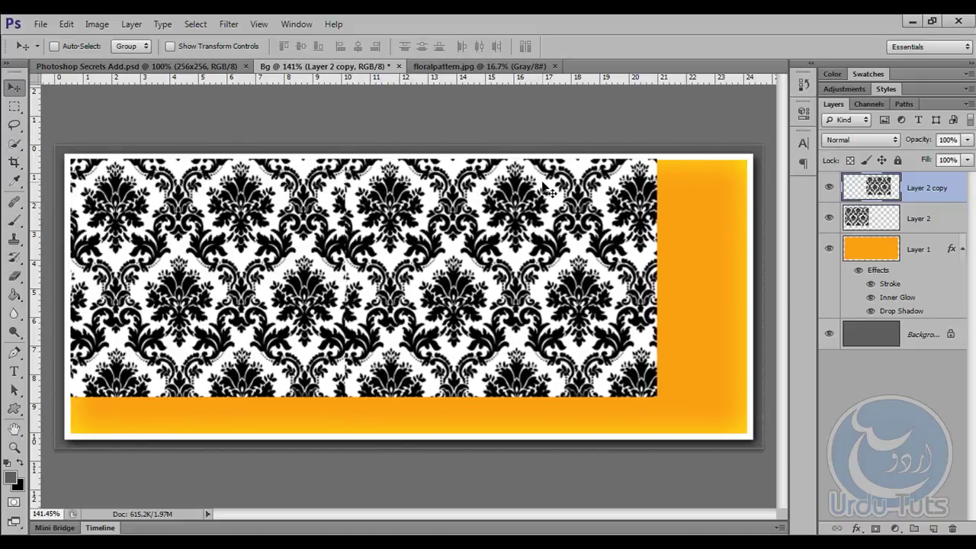
key("Left")
key("Left")
key("Left")
key("Left")
key("Left")
key("Left")
key("Left")
key("Left")
key("Left")
key("Left")
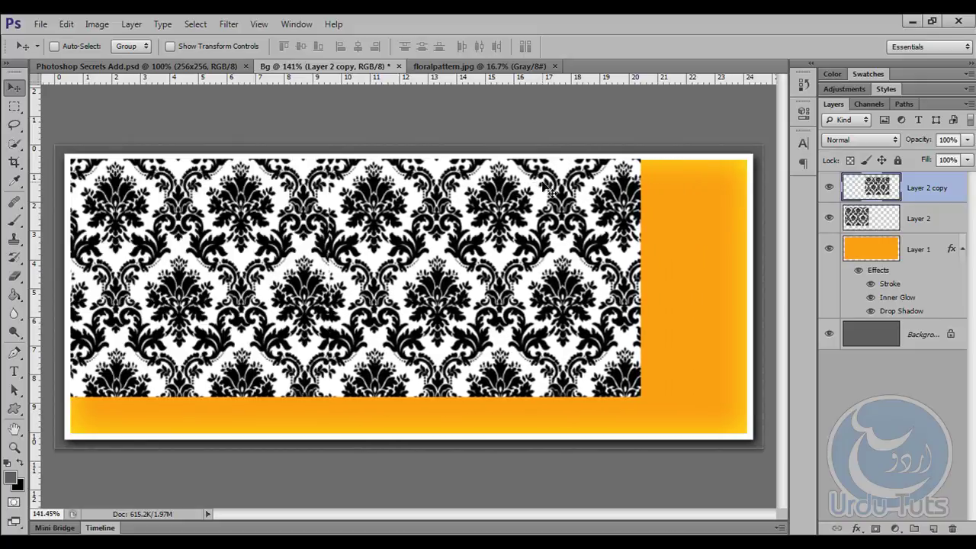
key("Left")
key("Left")
key("Left")
key("Left")
key("Left")
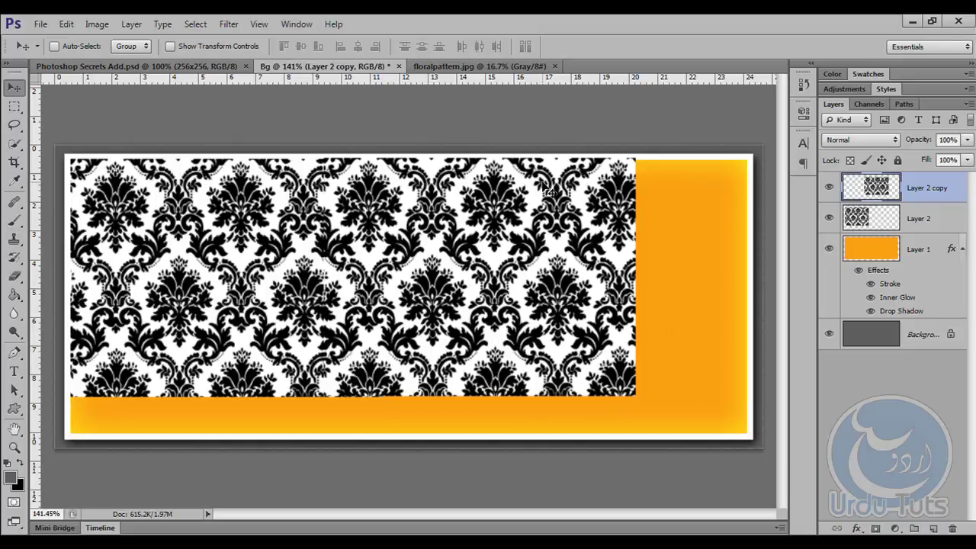
key("Left")
key("Left")
key("Left")
key("Left")
key("Left")
key("Left")
key("Left")
key("Left")
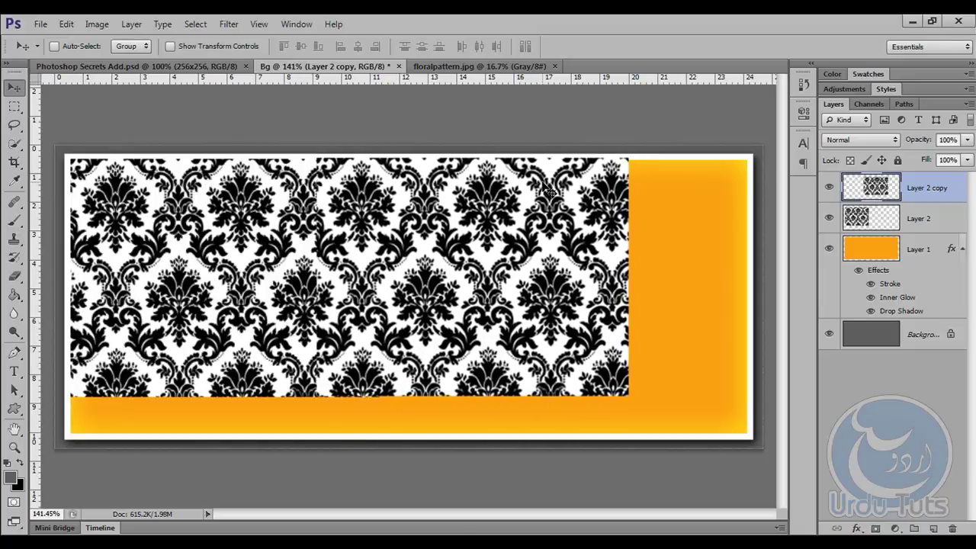
key("Right")
key("Right")
key("Right")
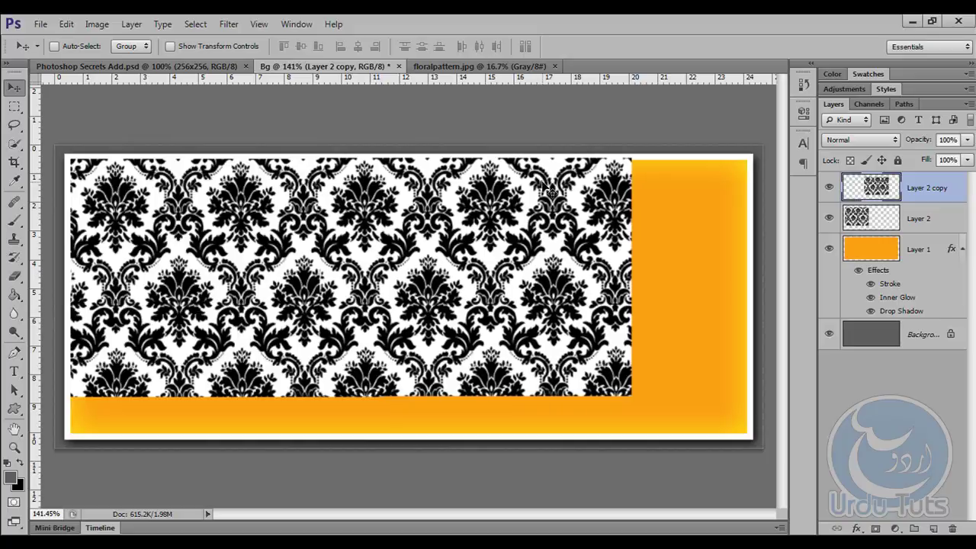
key("Right")
key("Right")
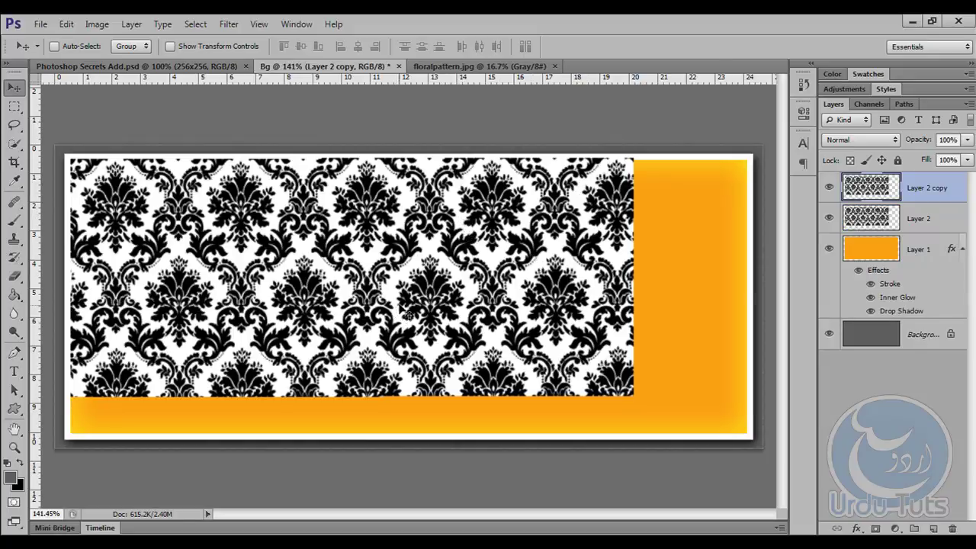
Step: Flip the pattern copy vertically, butt it below the original, and merge the two layers
key("ctrl+t")
right_click(383, 229)
left_click(428, 461)
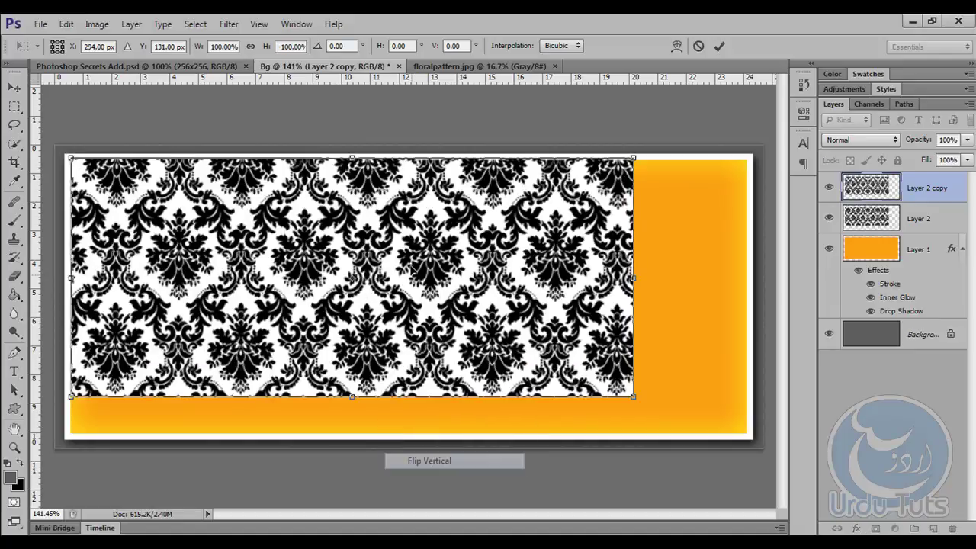
left_click_drag(407, 231, 406, 470)
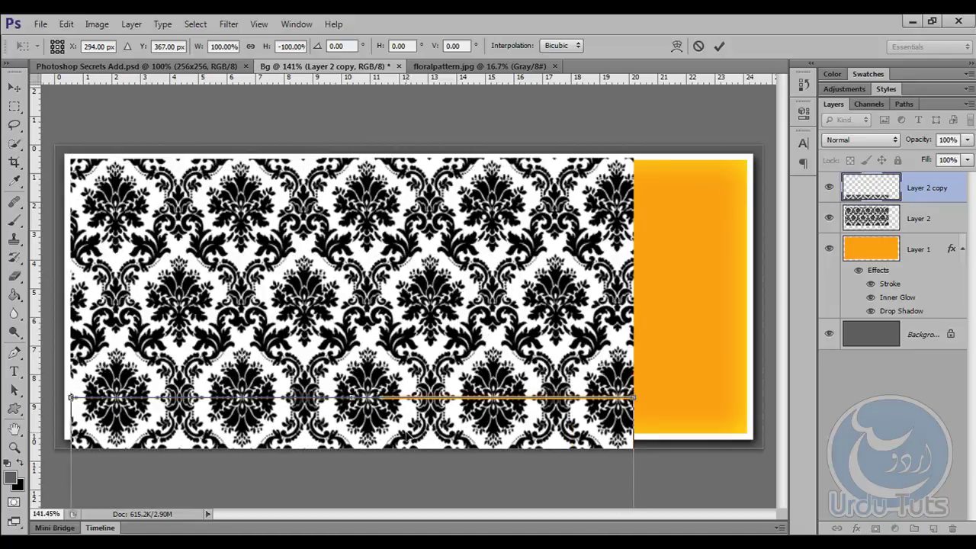
key("Return")
key("Up")
key("Up")
key("Up")
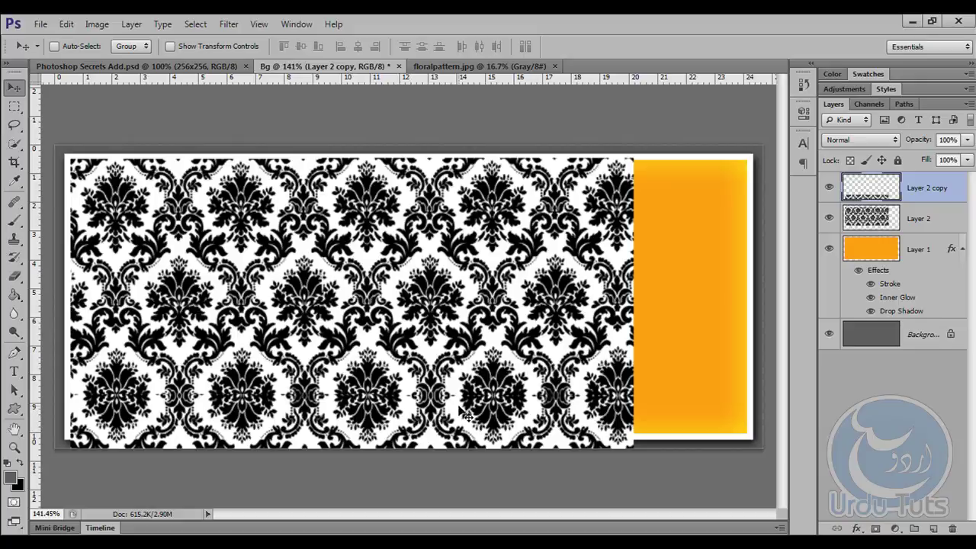
key("ctrl+e")
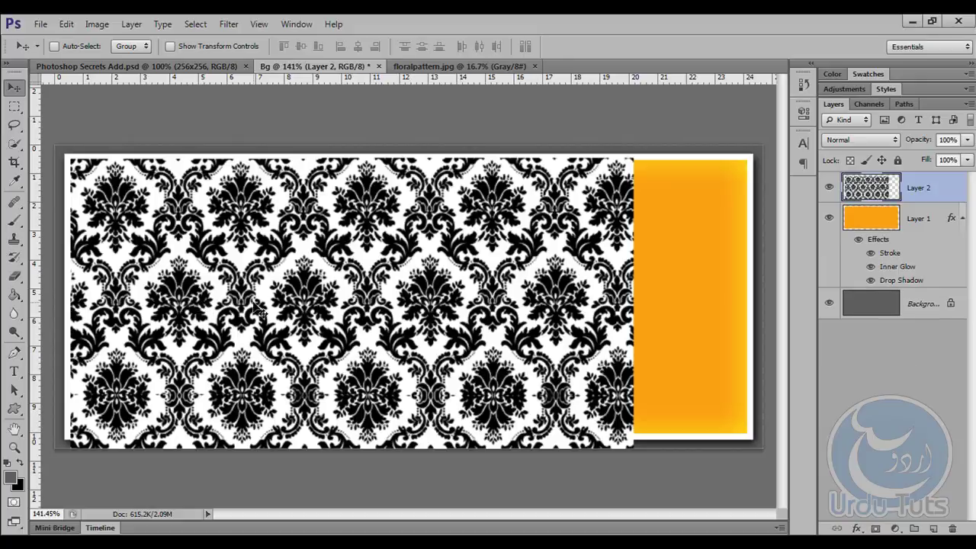
Step: Add a horizontally mirrored copy at the panel's right end, hide the seam, and merge
key("ctrl+j")
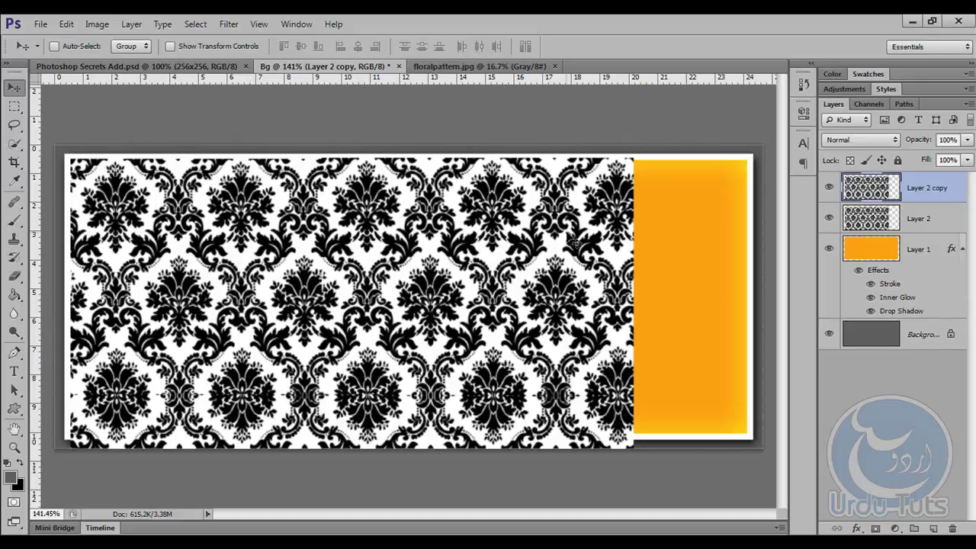
key("ctrl+t")
right_click(355, 221)
left_click(404, 431)
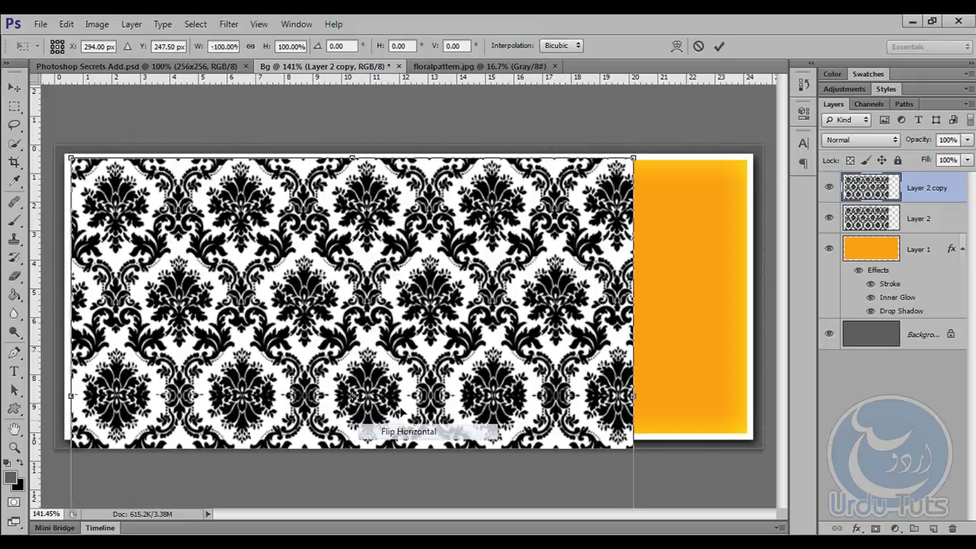
mouse_move(613, 296)
left_mouse_down()
mouse_move(732, 296)
mouse_move(679, 285)
left_mouse_up()
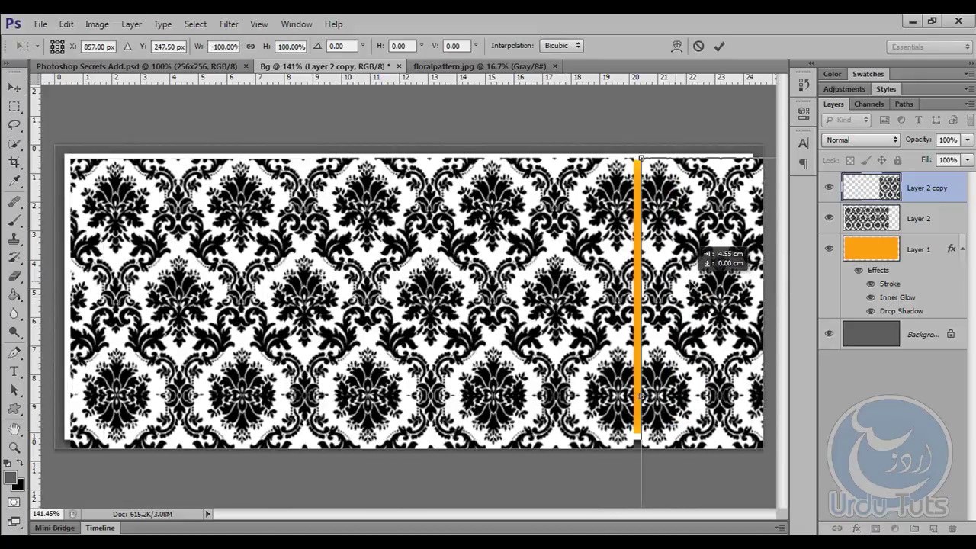
key("Return")
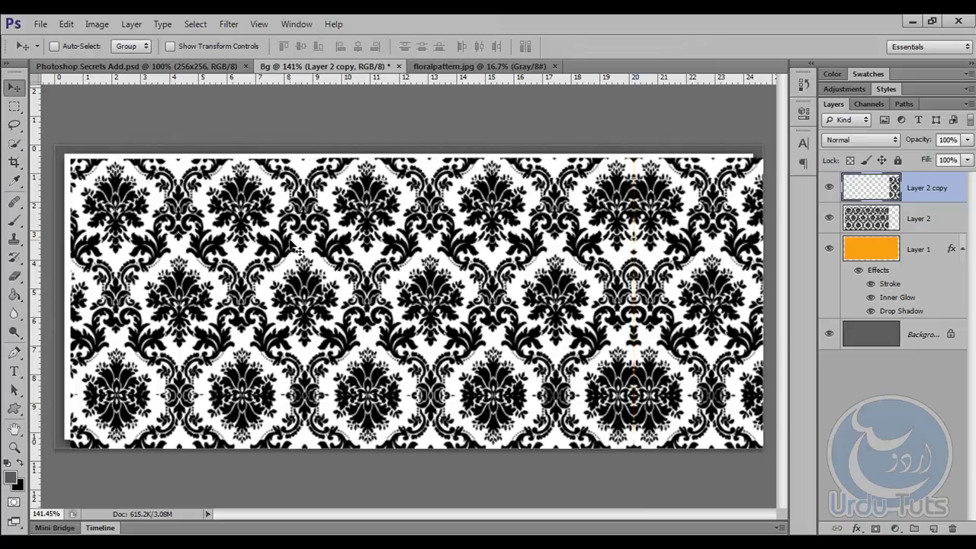
key("Left")
key("Left")
key("Left")
key("Left")
key("Left")
key("Left")
key("Left")
key("Left")
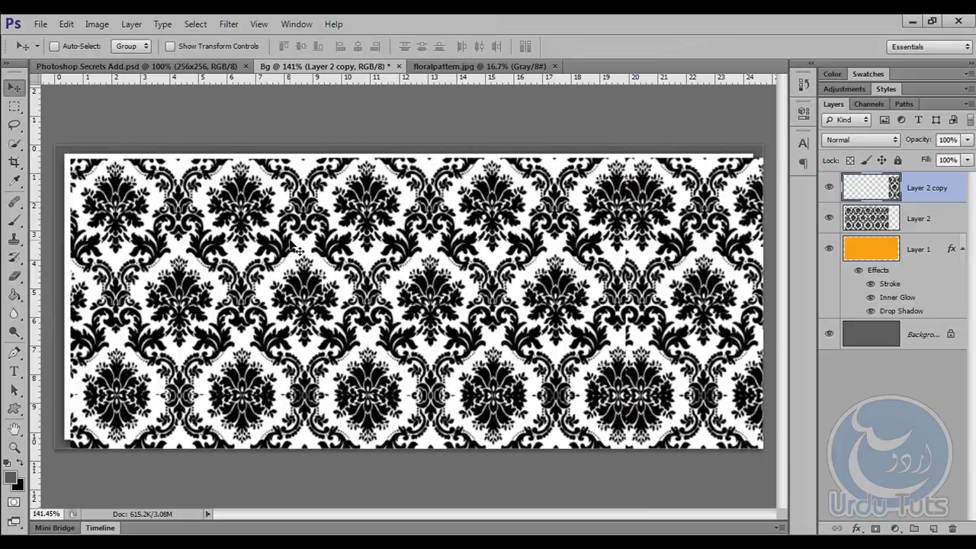
key("Left")
key("Left")
key("Left")
key("Left")
key("Left")
key("Left")
key("Left")
key("Left")
key("Left")
key("Left")
key("Left")
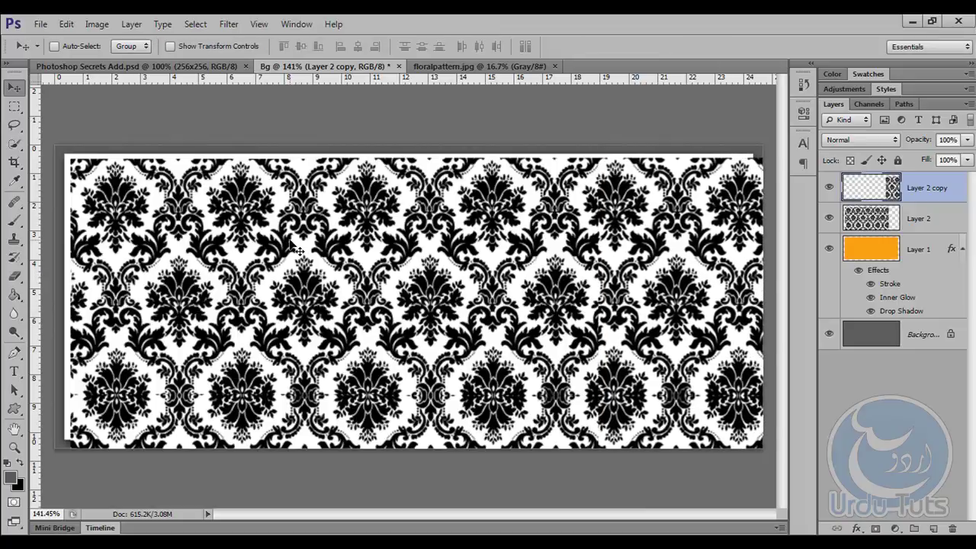
key("Left")
key("Left")
key("Left")
key("Left")
key("Left")
key("Left")
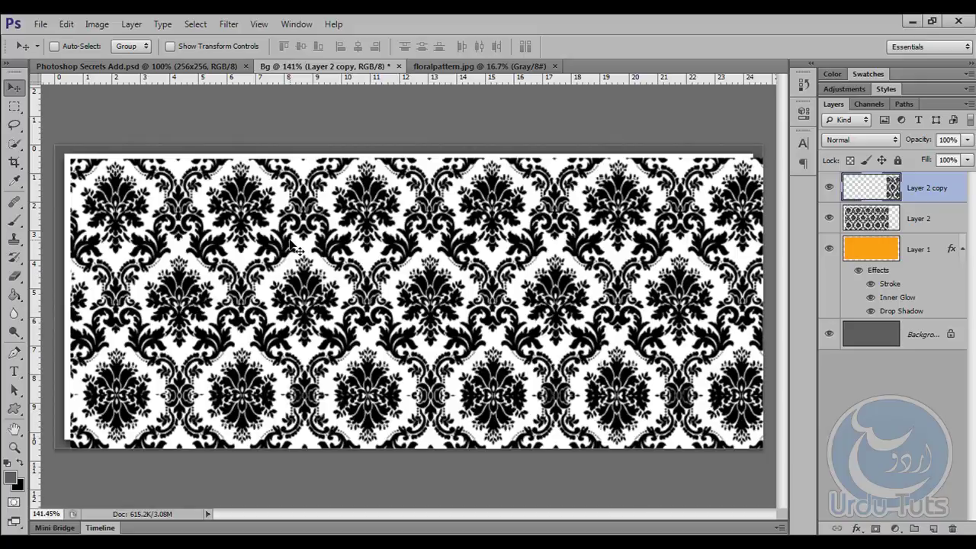
key("ctrl+e")
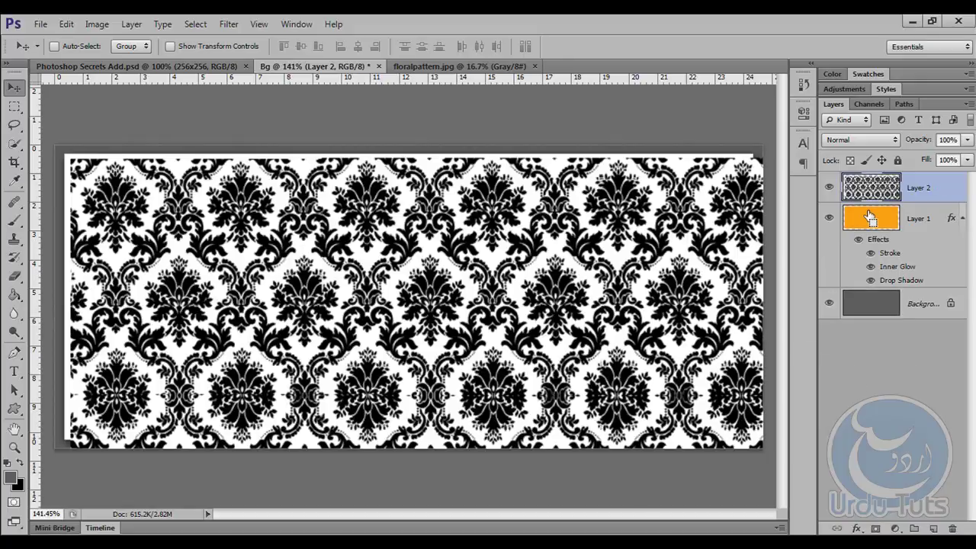
Step: Delete the pattern spilling outside the orange panel using Layer 1's outline
left_click(870, 218, "ctrl")
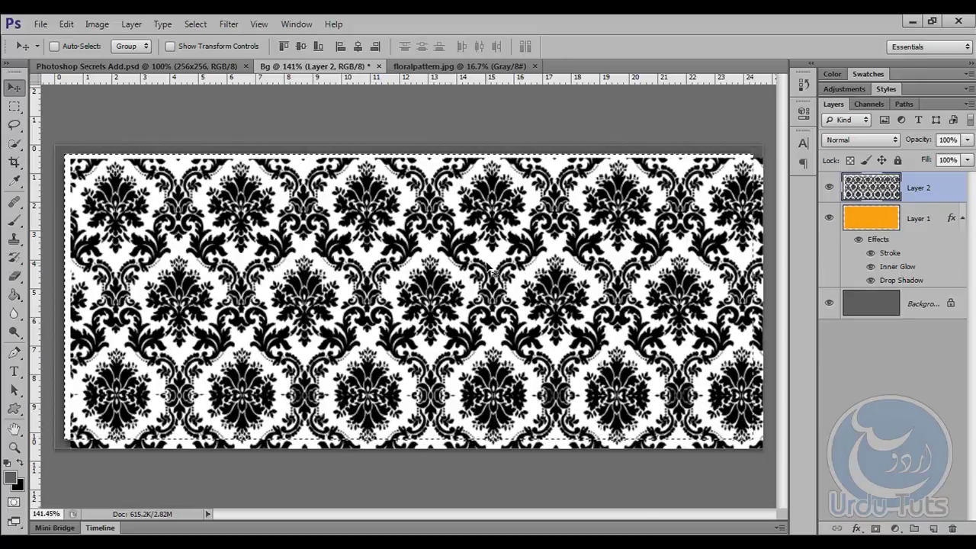
key("ctrl+a")
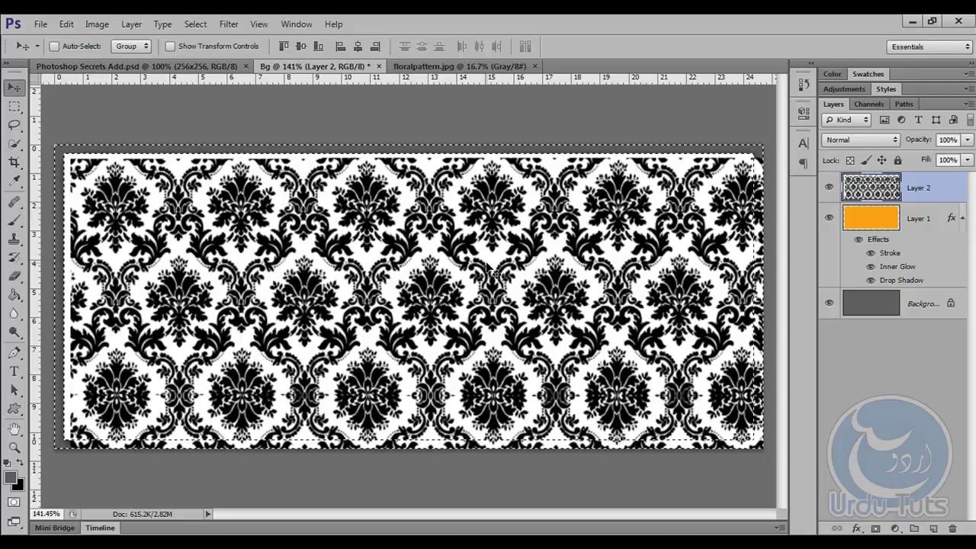
key("Delete")
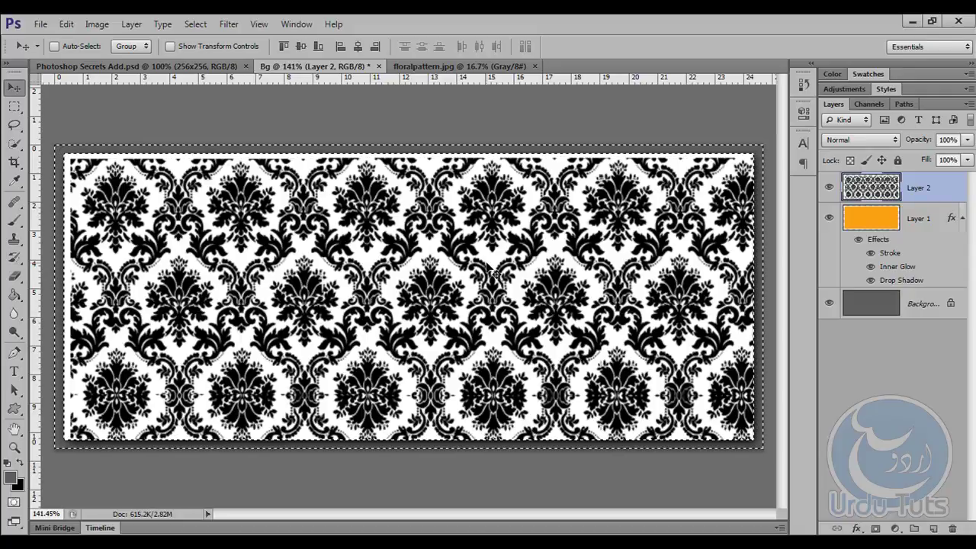
key("ctrl+d")
Step: Set the pattern layer to Overlay at 10% opacity and view the banner at 100%
left_click(865, 141)
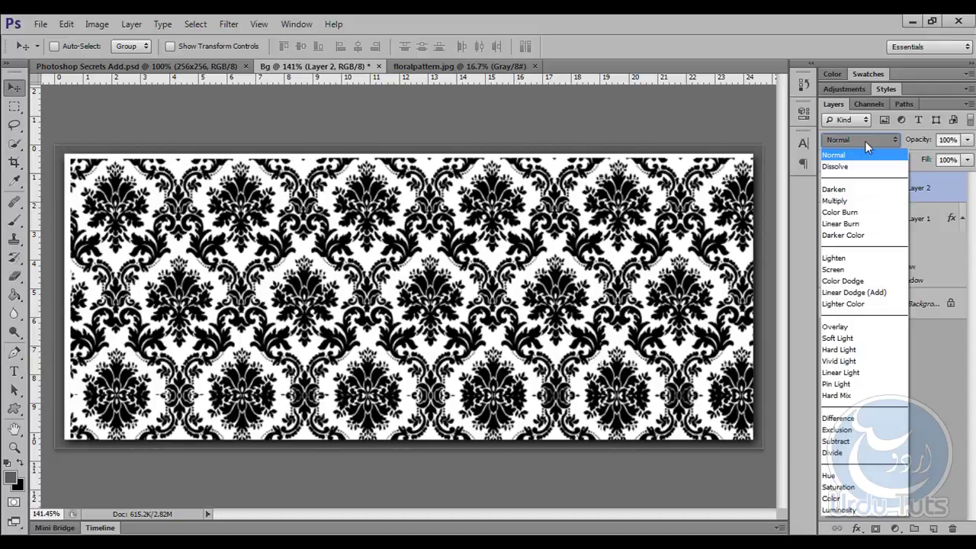
left_click(828, 320)
left_click_drag(921, 143, 855, 155)
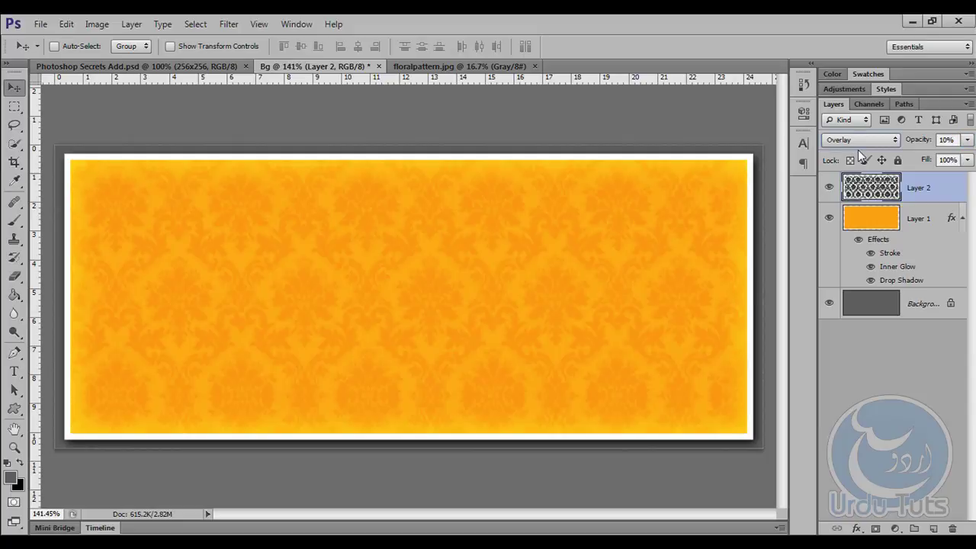
key("ctrl+minus")
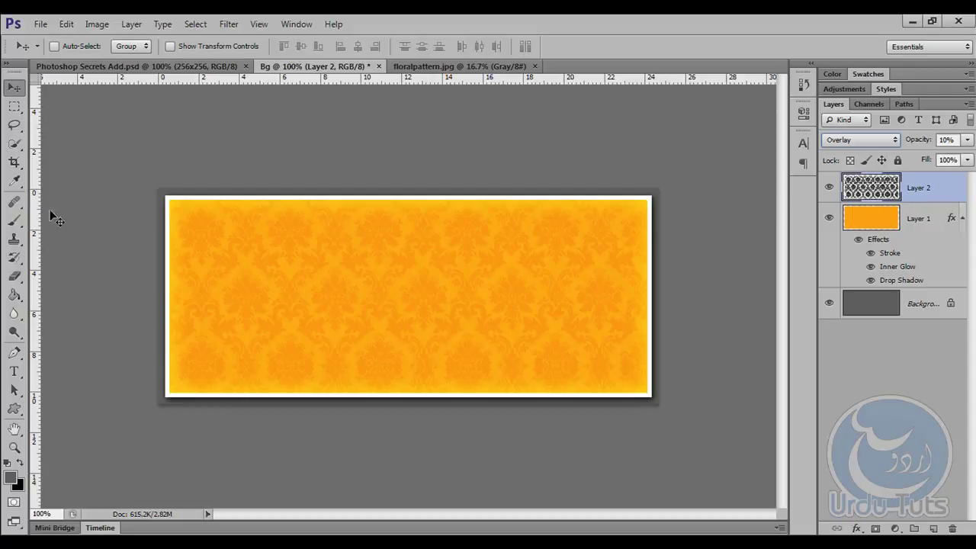
left_click(124, 66)
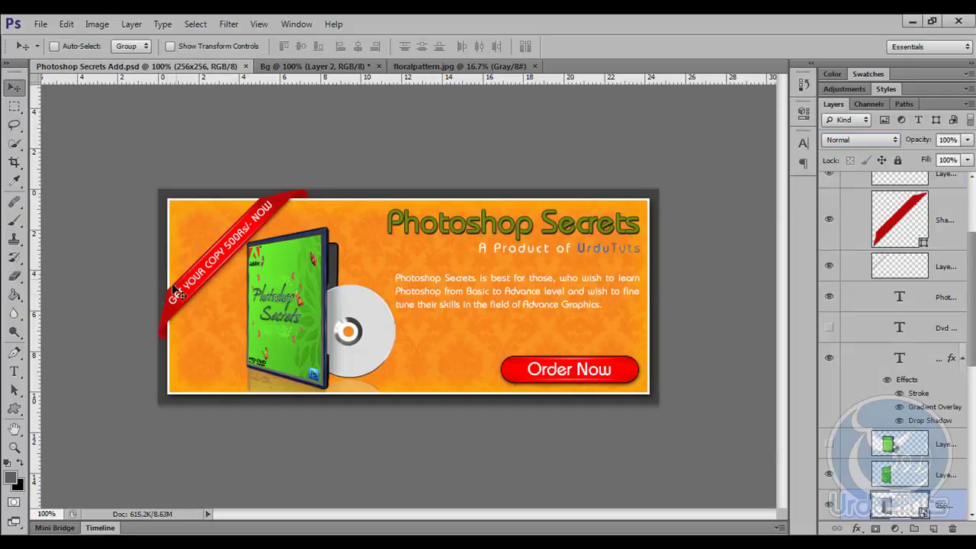
key("ctrl+plus")
key("ctrl+plus")
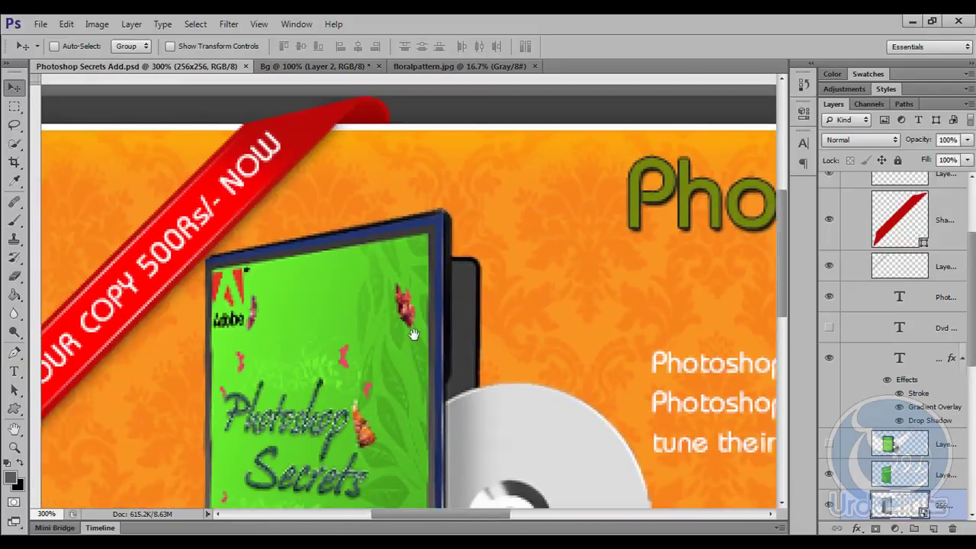
left_click_drag(280, 263, 538, 195)
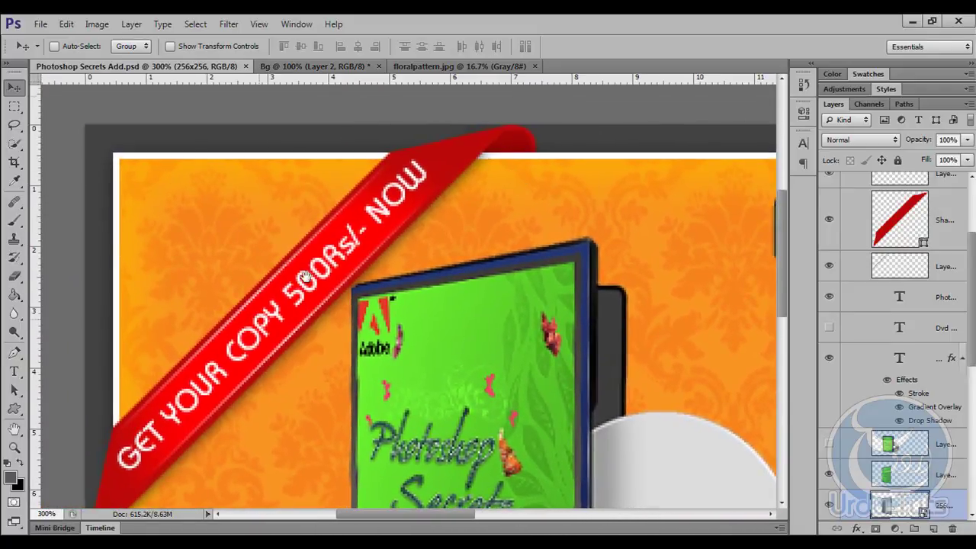
mouse_move(358, 243)
left_mouse_down()
mouse_move(229, 350)
mouse_move(312, 293)
left_mouse_up()
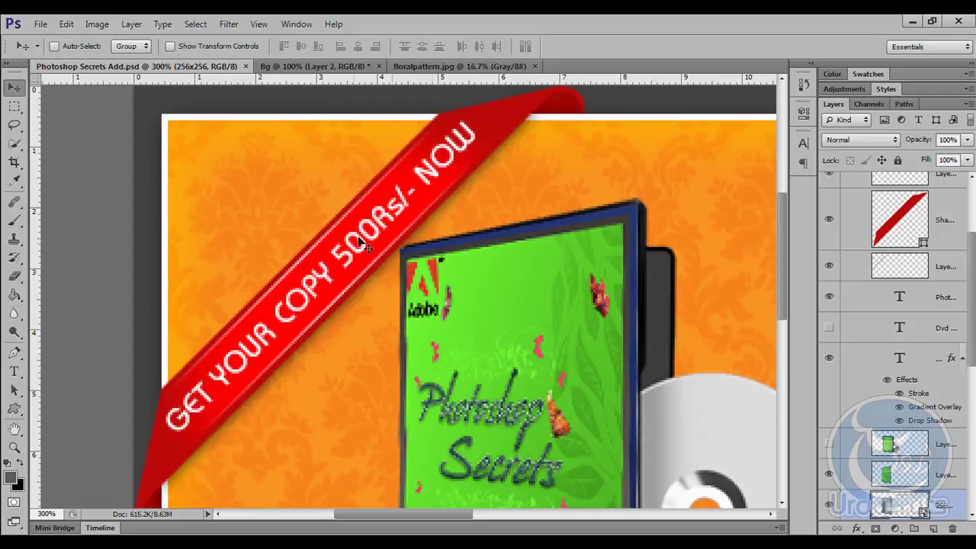
left_click(314, 65)
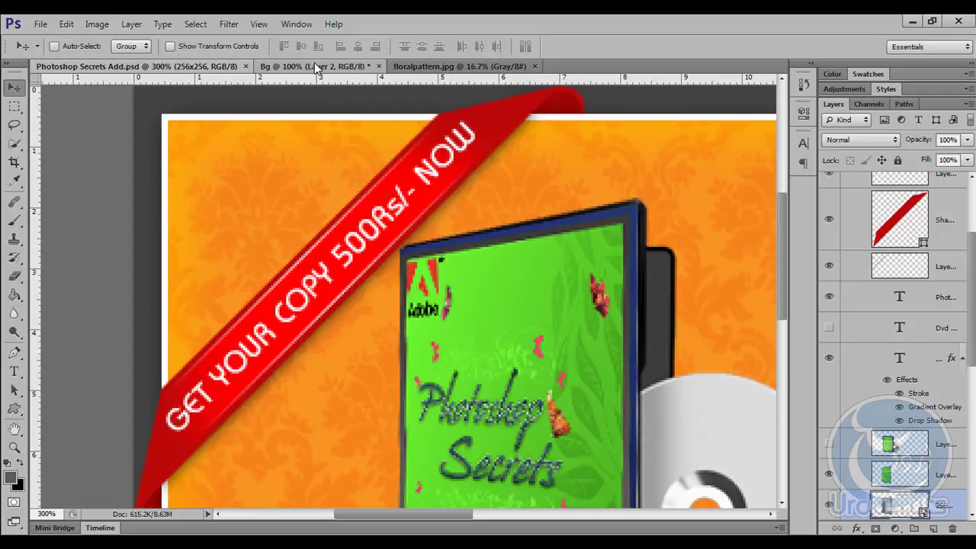
Step: Zoom to 200% and drop a vertical guide at about 0.14 cm on the panel's left edge
key("ctrl+plus")
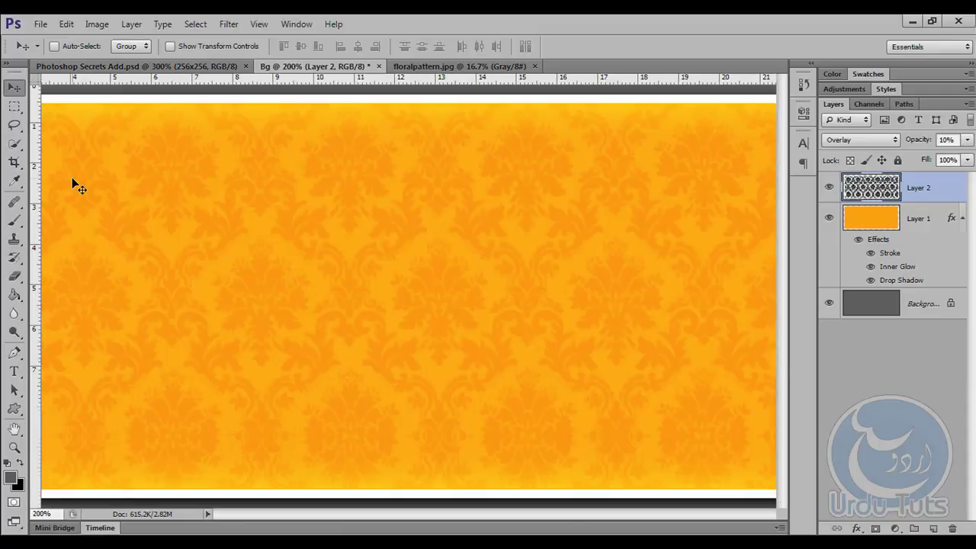
mouse_move(114, 191)
left_mouse_down()
mouse_move(363, 241)
mouse_move(258, 200)
left_mouse_up()
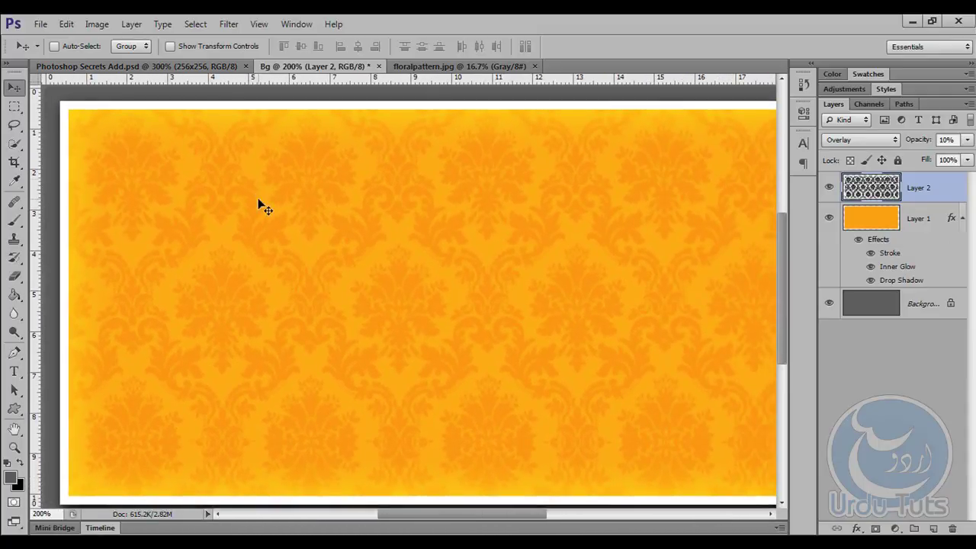
left_click_drag(34, 145, 108, 154)
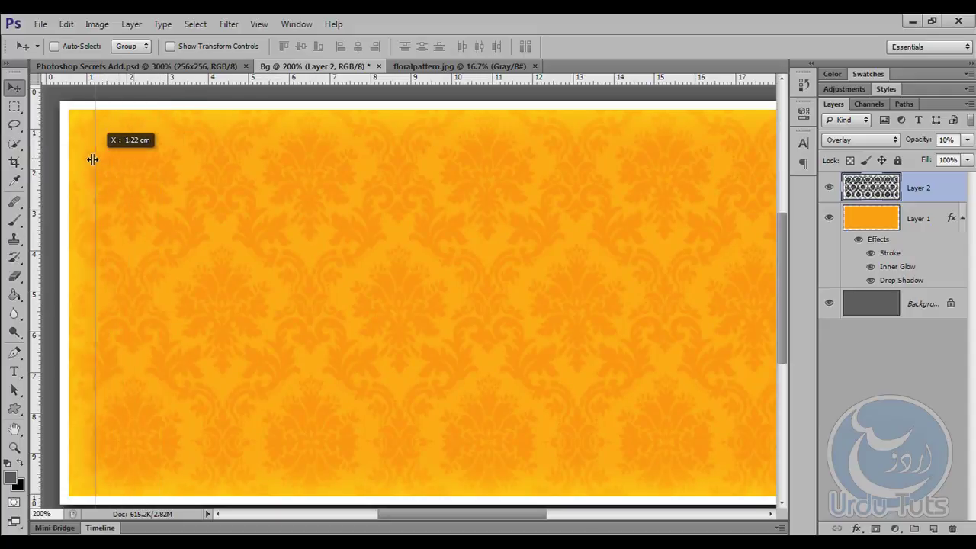
left_click_drag(107, 154, 37, 166)
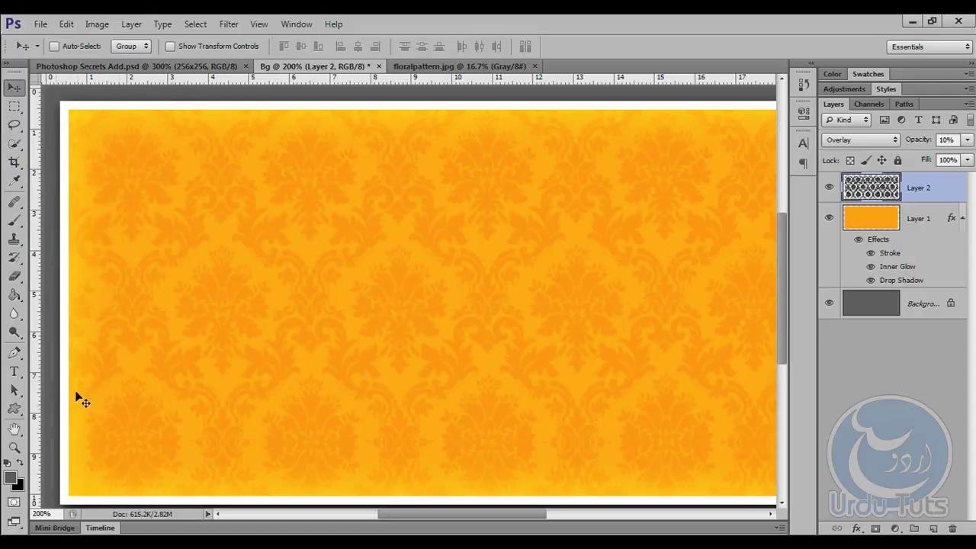
left_click(14, 429)
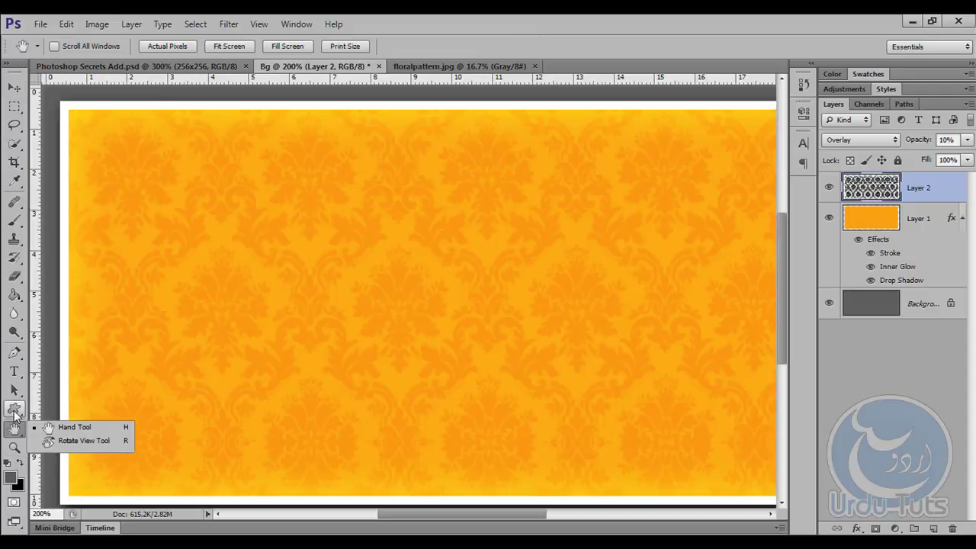
left_click_drag(14, 409, 45, 409)
Step: Draw a long rectangle bar across the panel's middle with a white fill
left_click(99, 409)
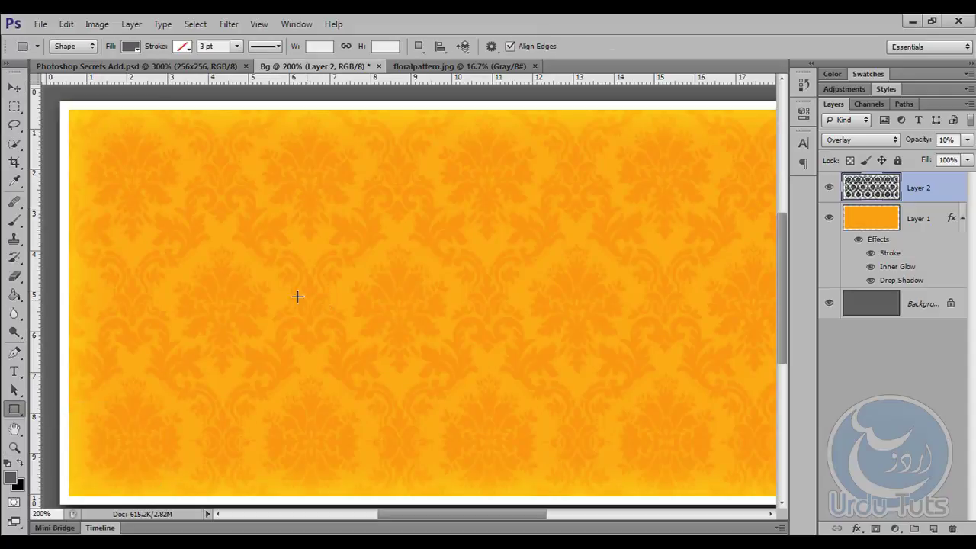
mouse_move(228, 259)
left_mouse_down()
mouse_move(622, 296)
mouse_move(662, 309)
left_mouse_up()
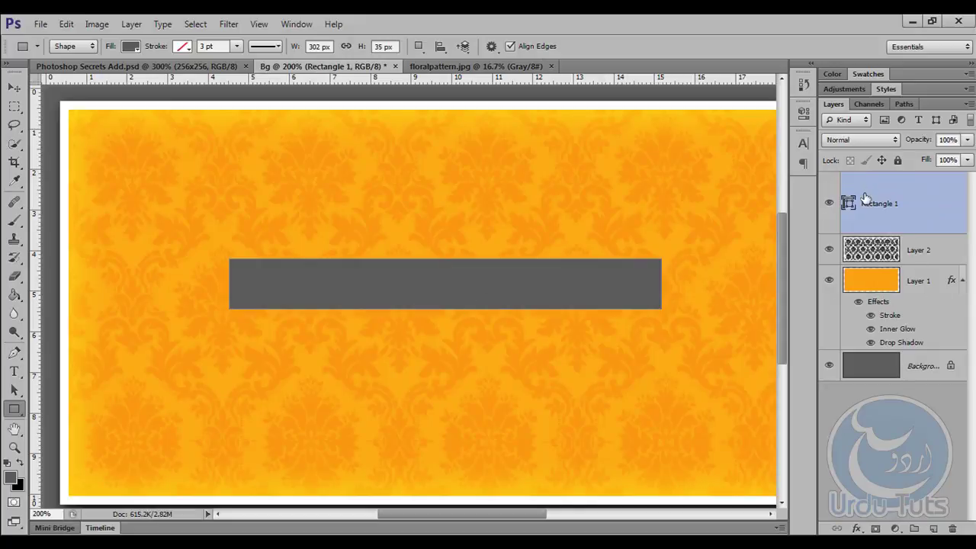
double_click(847, 203)
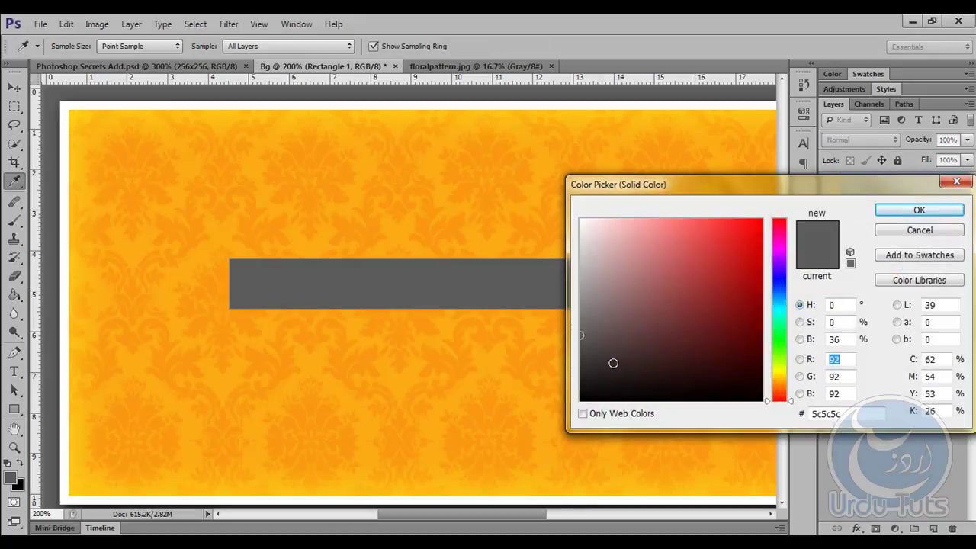
left_click_drag(602, 325, 486, 130)
key("Return")
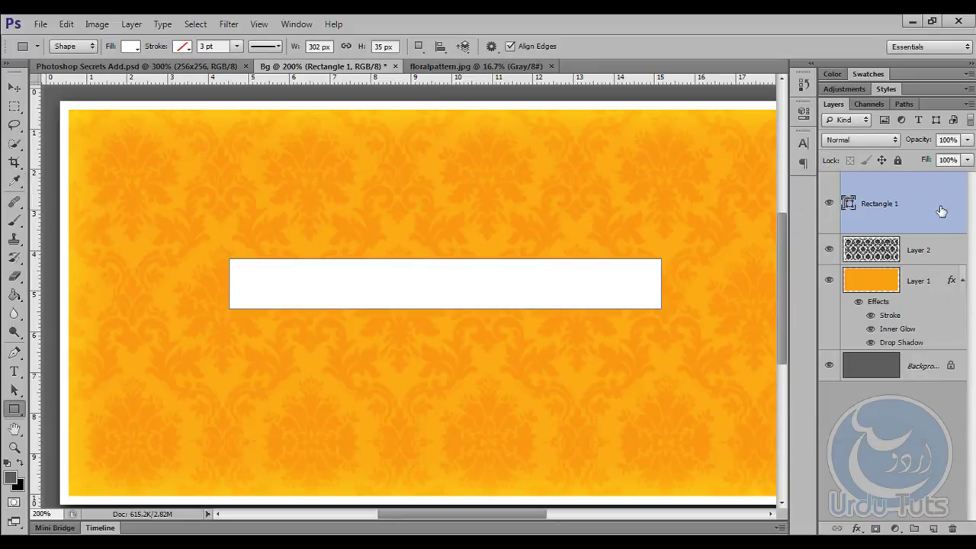
Step: Move the white rectangle down against the panel's left edge
left_click(15, 87)
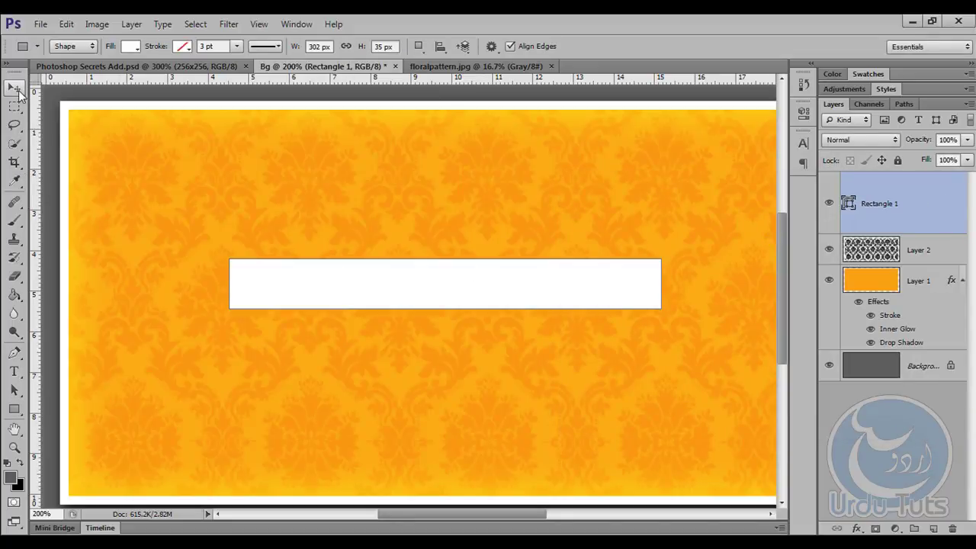
key("ctrl+t")
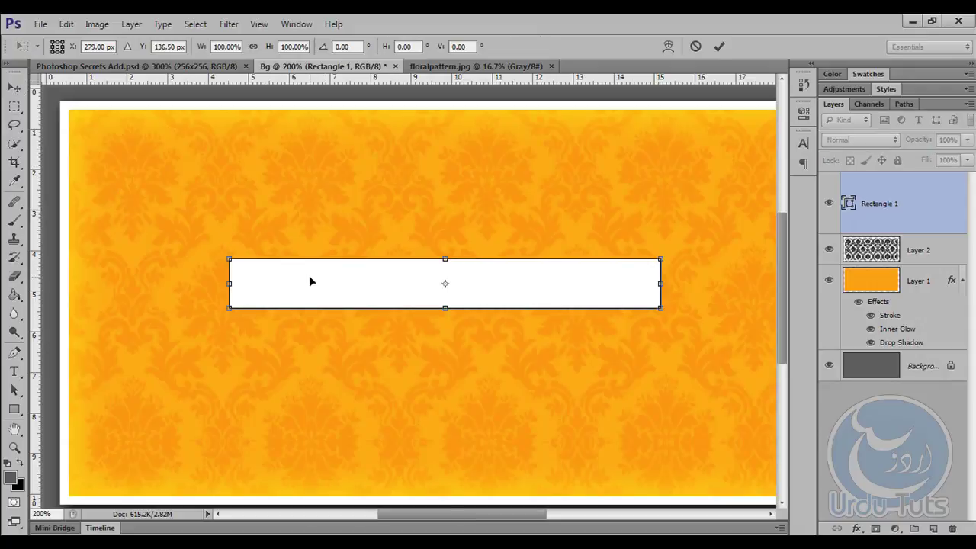
left_click_drag(346, 279, 161, 313)
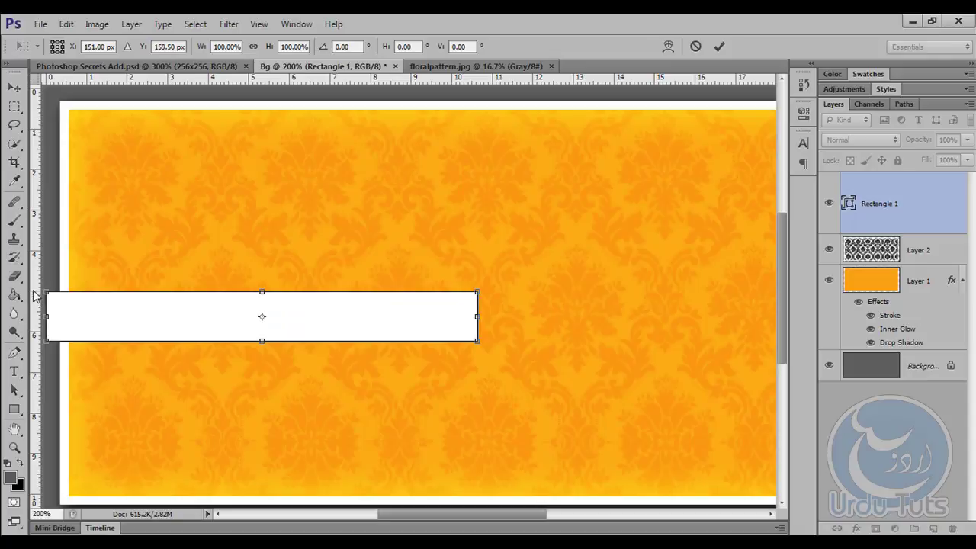
right_click(36, 295)
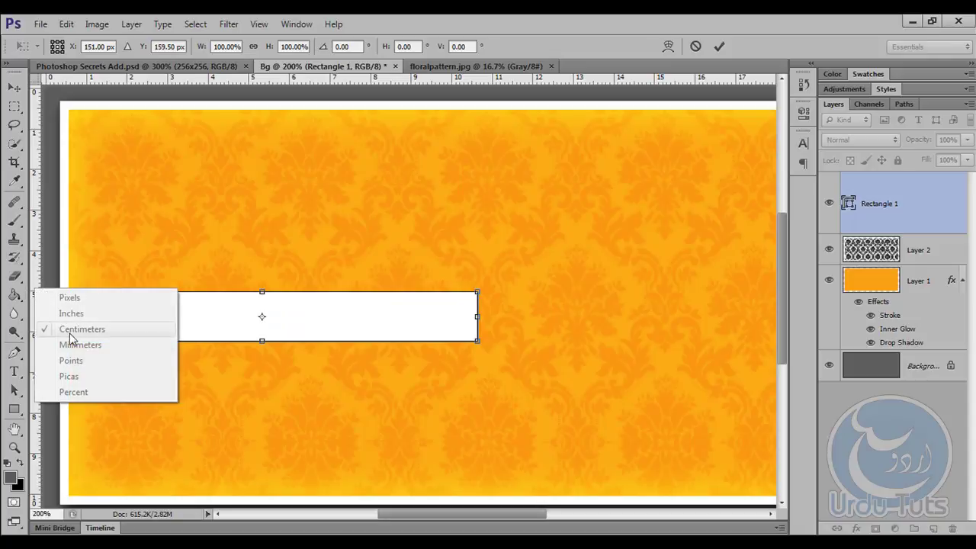
left_click(239, 319)
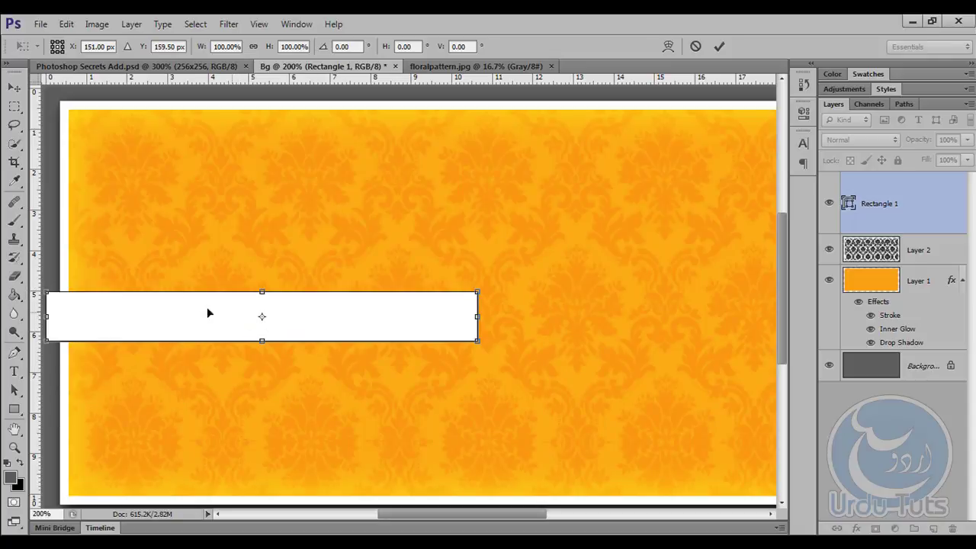
mouse_move(206, 308)
left_mouse_down()
mouse_move(178, 311)
mouse_move(193, 310)
left_mouse_up()
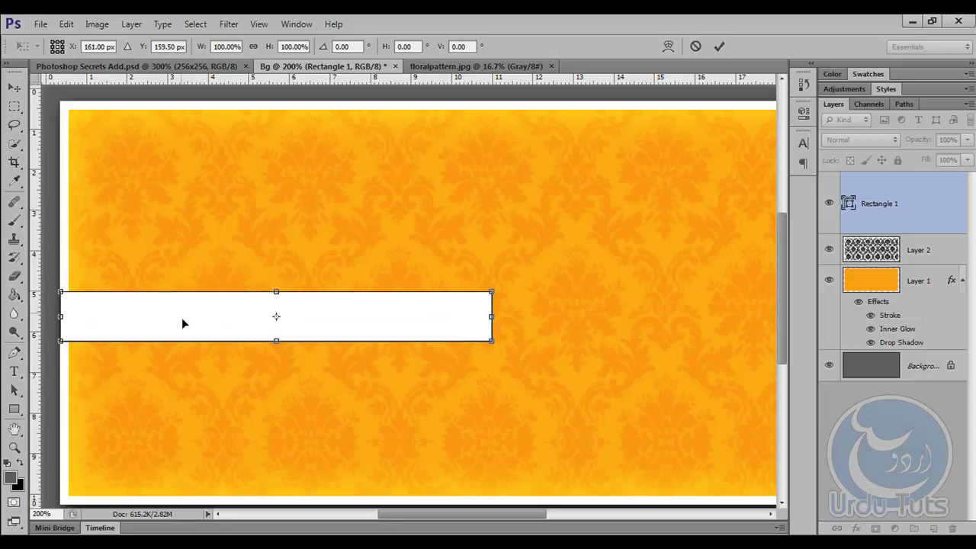
Step: Distort the rectangle's corners into a diagonal band across the top-left corner
right_click(344, 319)
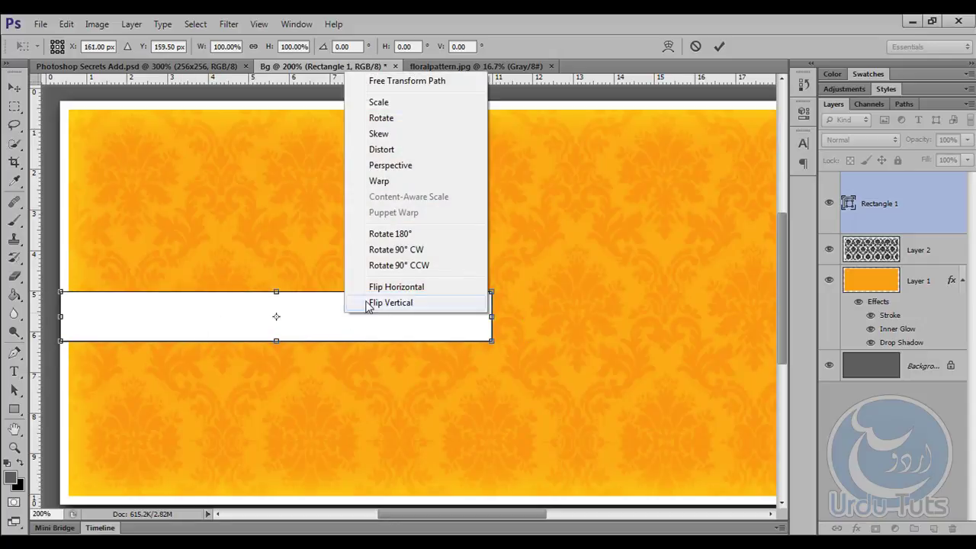
left_click(388, 150)
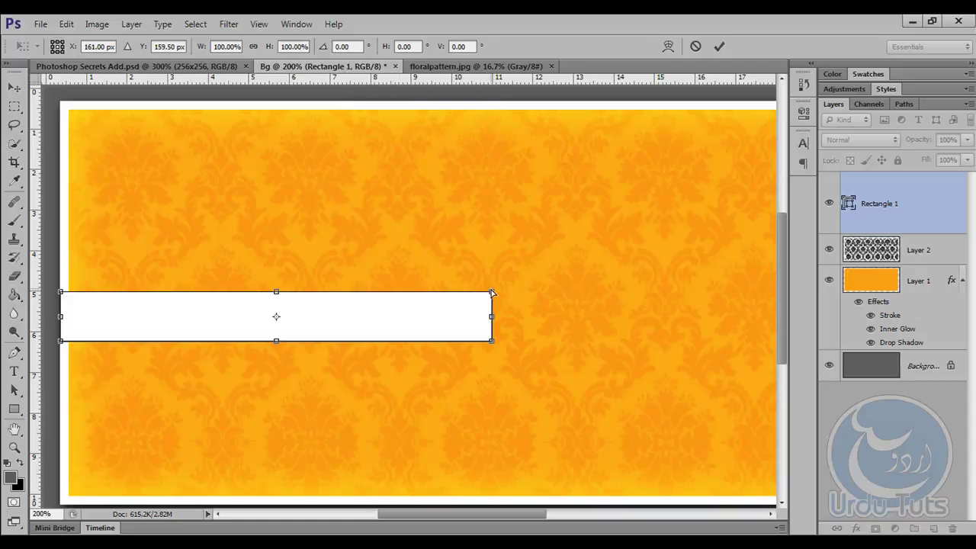
mouse_move(492, 292)
left_mouse_down()
mouse_move(250, 103)
mouse_move(261, 115)
left_mouse_up()
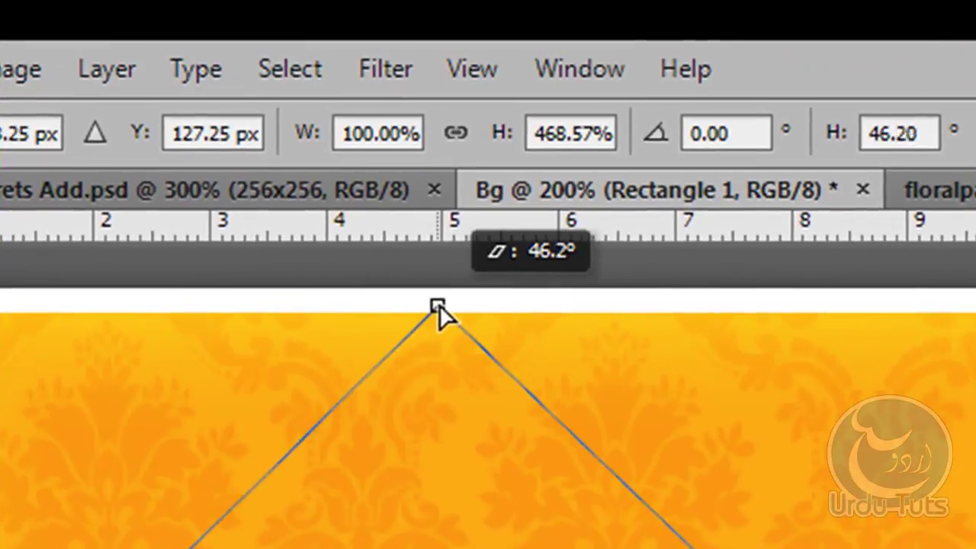
mouse_move(442, 304)
left_mouse_down()
mouse_move(429, 301)
mouse_move(441, 287)
left_mouse_up()
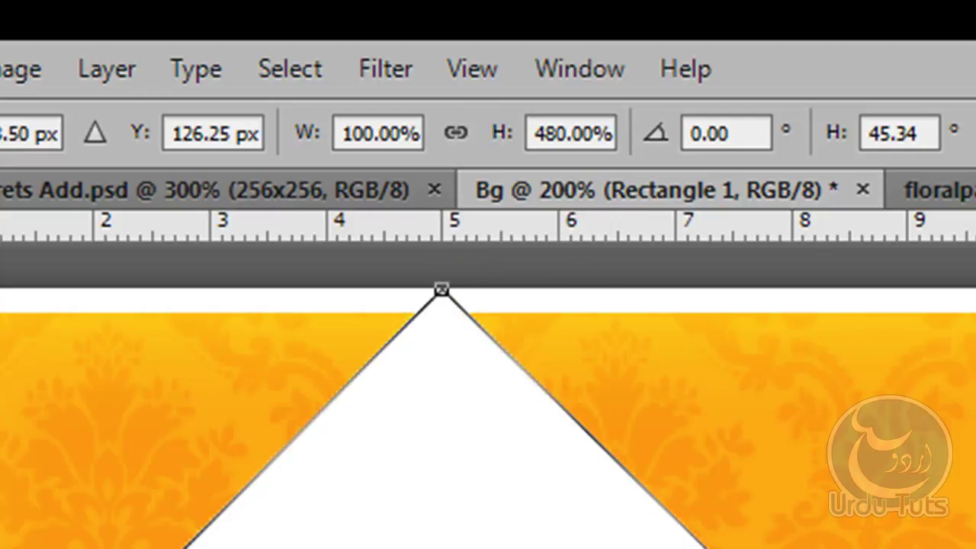
mouse_move(709, 545)
left_mouse_down()
mouse_move(612, 278)
mouse_move(570, 261)
mouse_move(640, 261)
mouse_move(619, 263)
mouse_move(622, 276)
mouse_move(618, 265)
left_mouse_up()
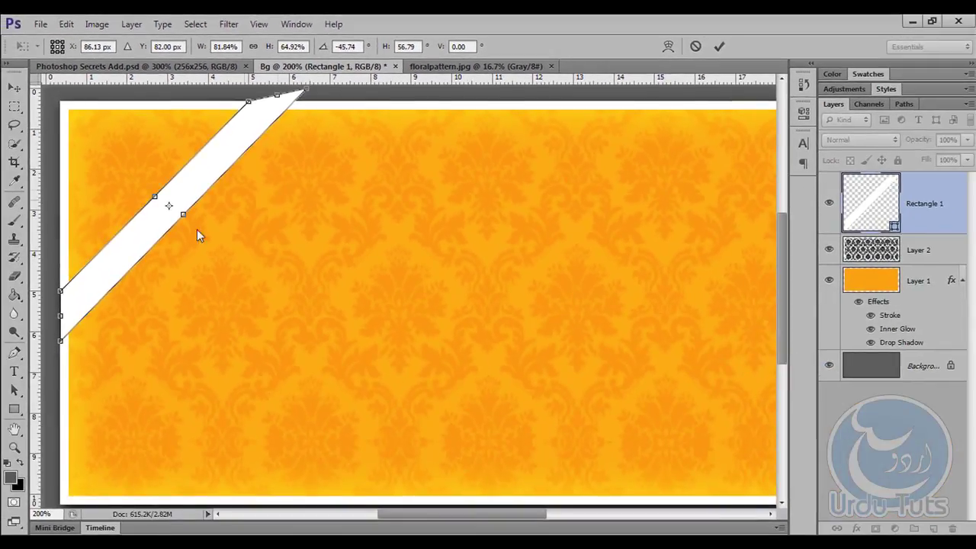
left_click_drag(59, 346, 45, 355)
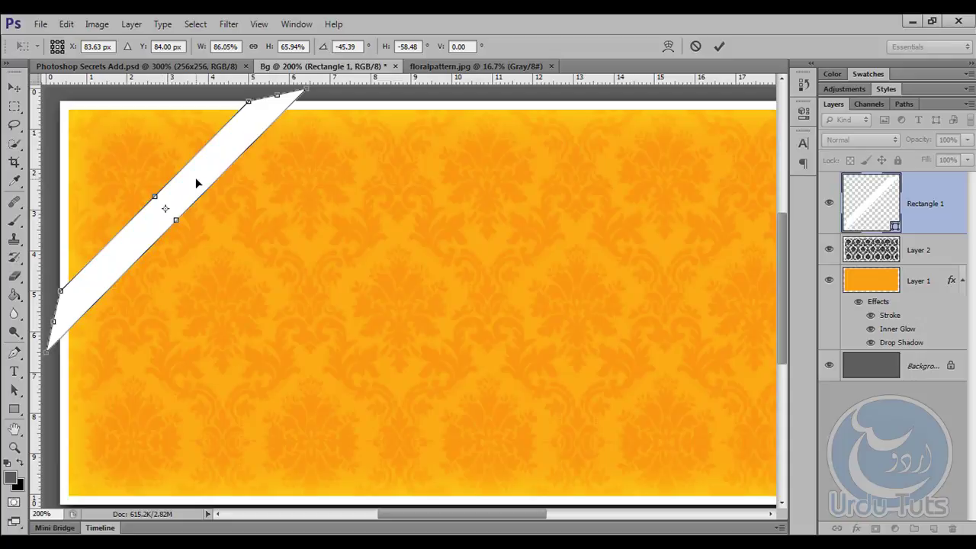
key("Return")
key("ctrl+plus")
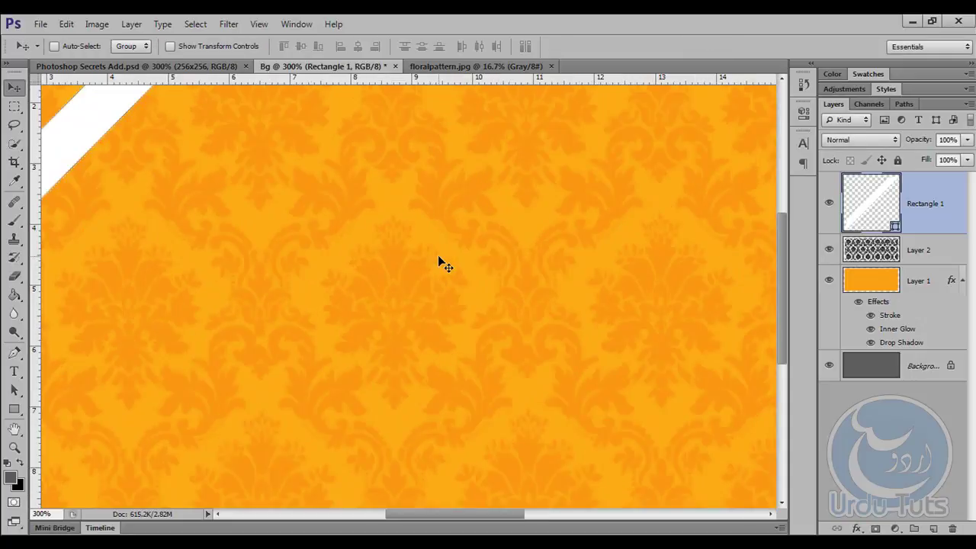
left_click_drag(267, 214, 426, 330)
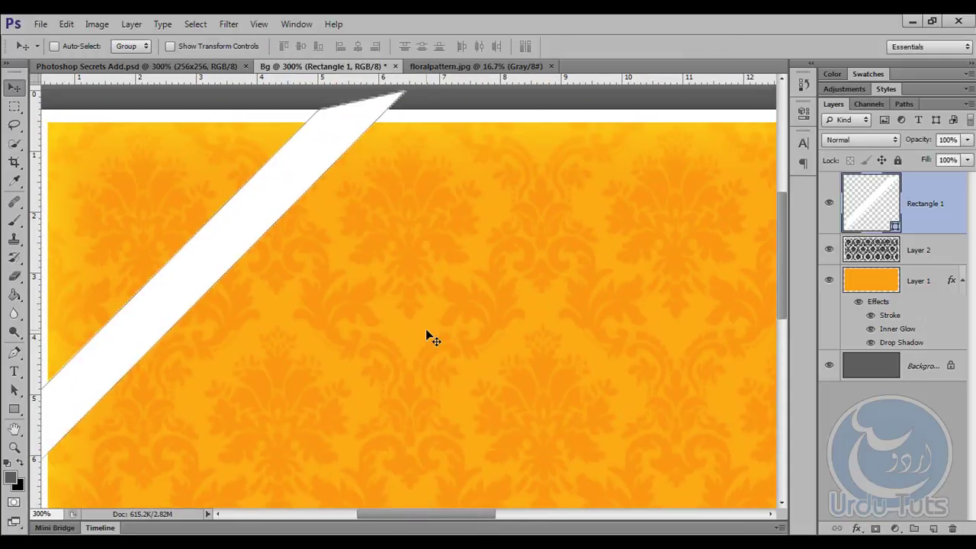
key("ctrl+plus")
left_click_drag(428, 226, 443, 366)
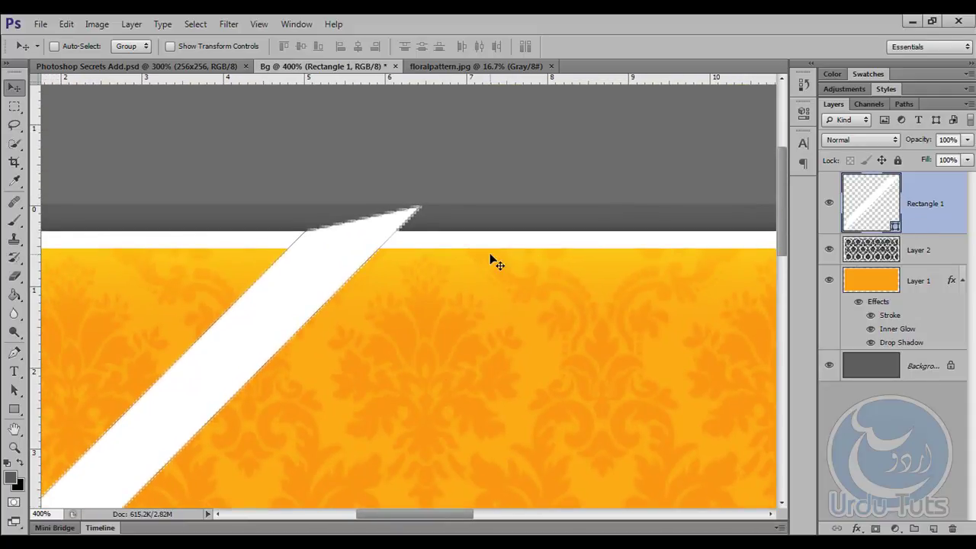
scroll(277, 242, "down", 5)
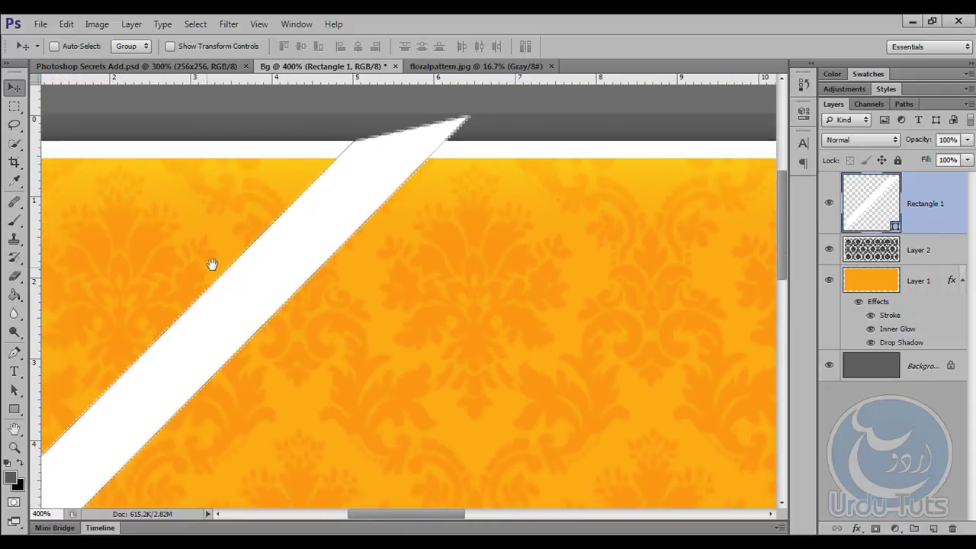
scroll(212, 264, "left", 5)
scroll(289, 261, "down", 5)
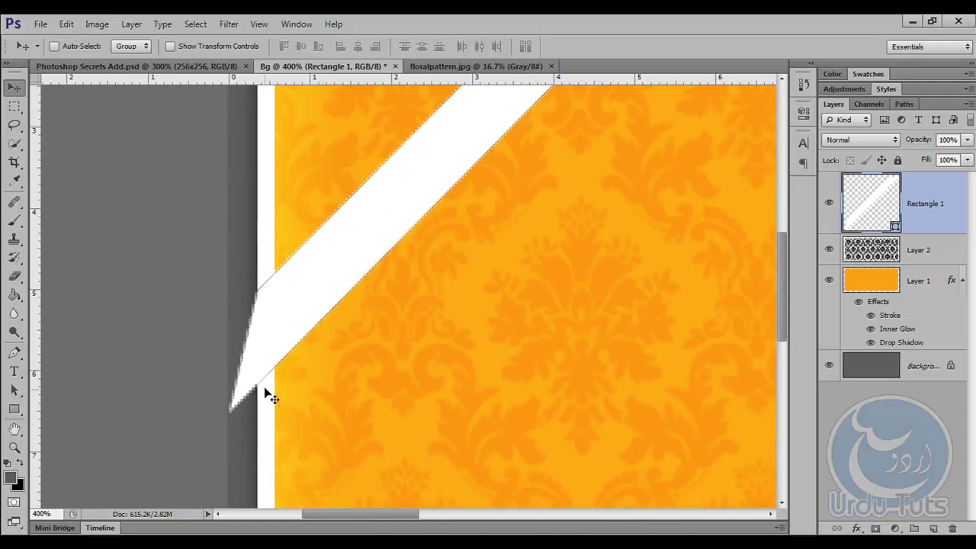
left_click(144, 68)
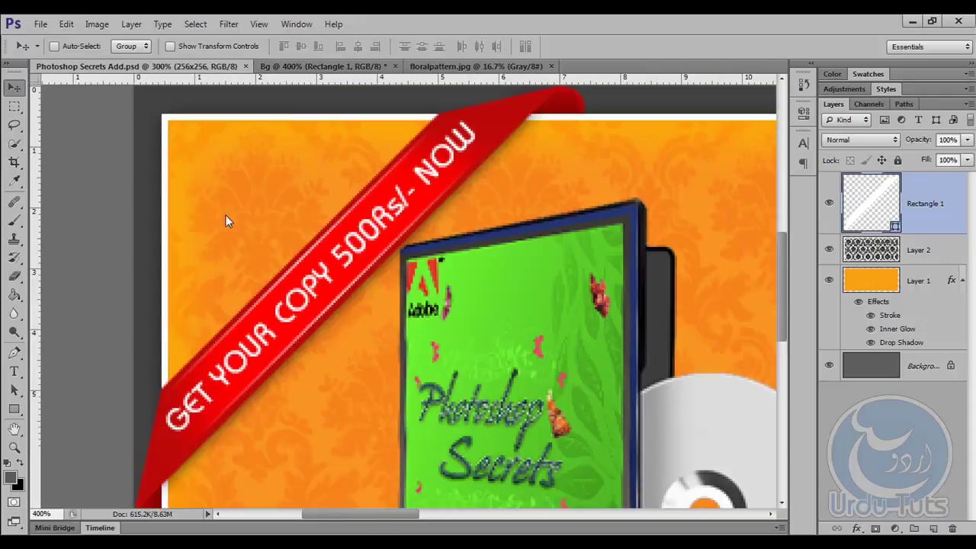
key("ctrl+plus")
key("ctrl+plus")
key("ctrl+plus")
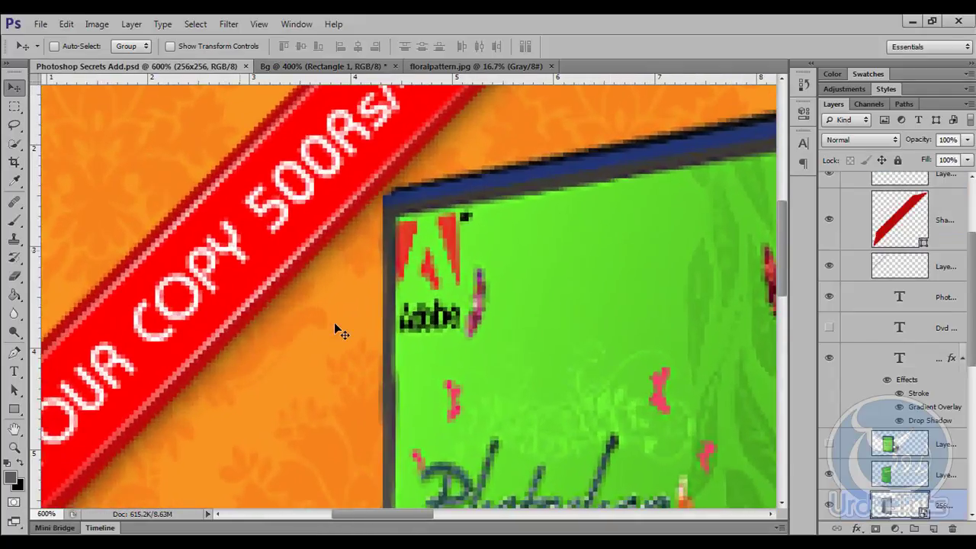
left_click_drag(527, 236, 365, 349)
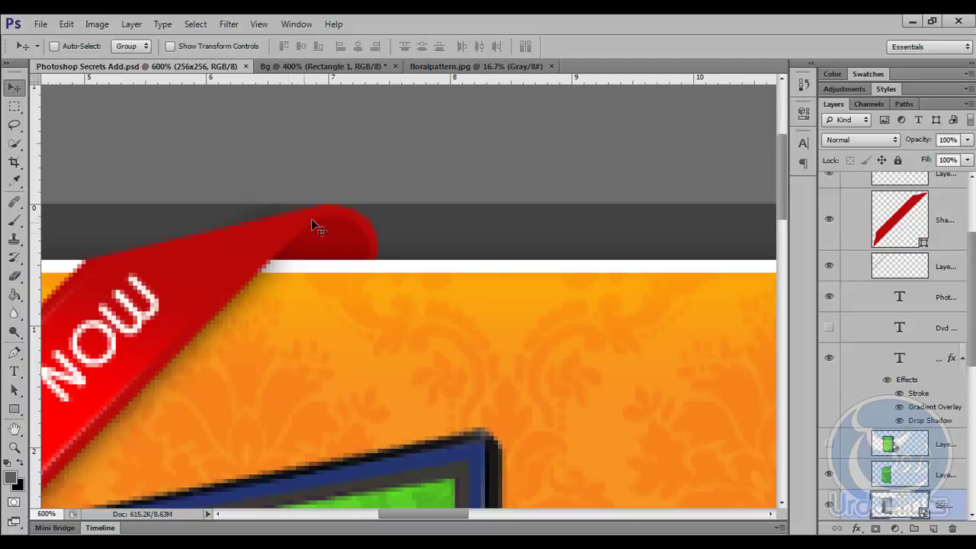
left_click(370, 66)
left_click_drag(227, 391, 189, 437)
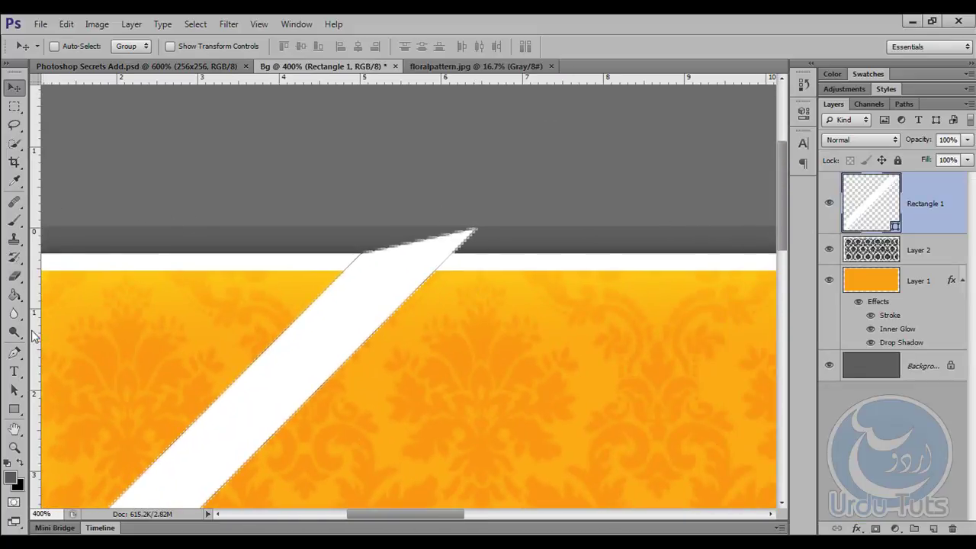
Step: Add an empty Layer 3 below Rectangle 1 and set vertical and horizontal guides at about 5 cm
left_click(14, 352)
left_click(934, 529)
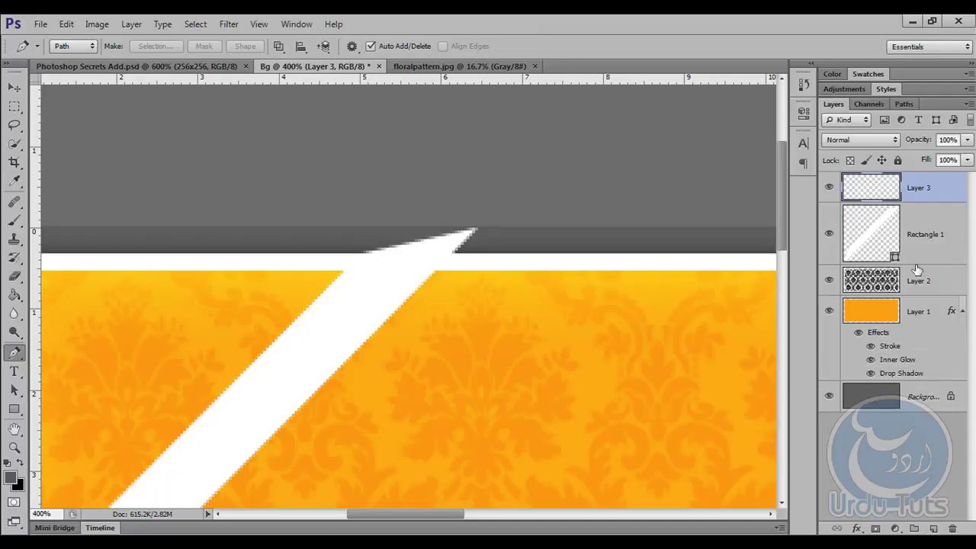
left_click_drag(915, 202, 921, 266)
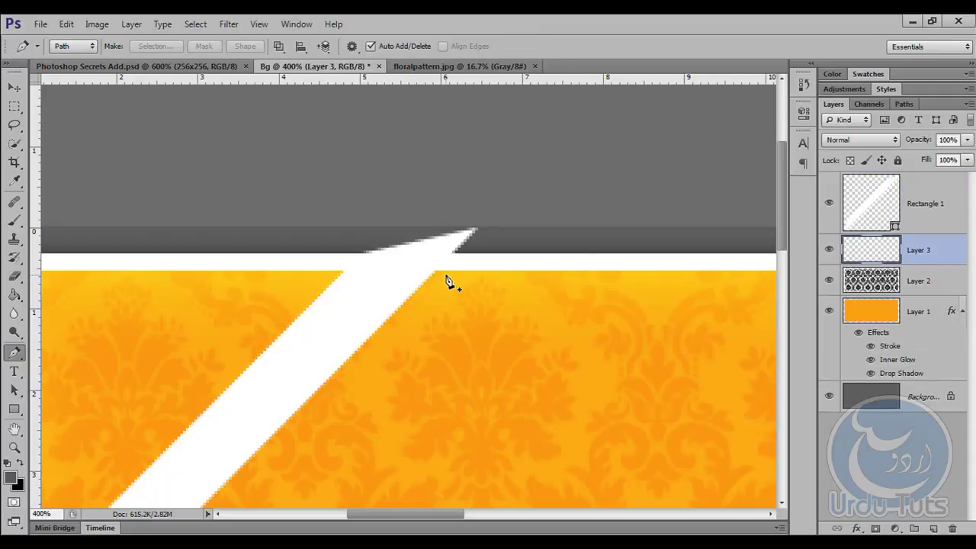
scroll(447, 282, "up", 1)
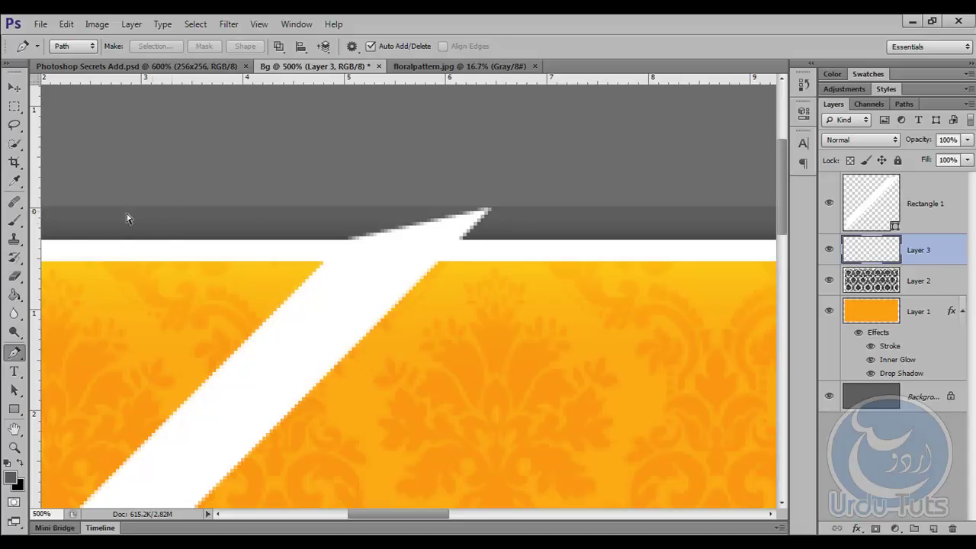
left_click_drag(35, 171, 346, 201)
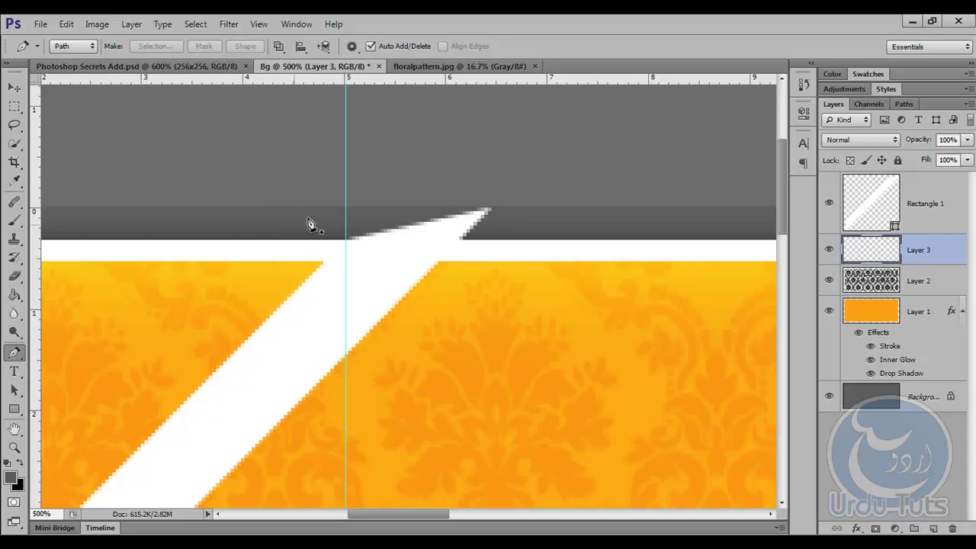
left_click_drag(171, 357, 331, 198)
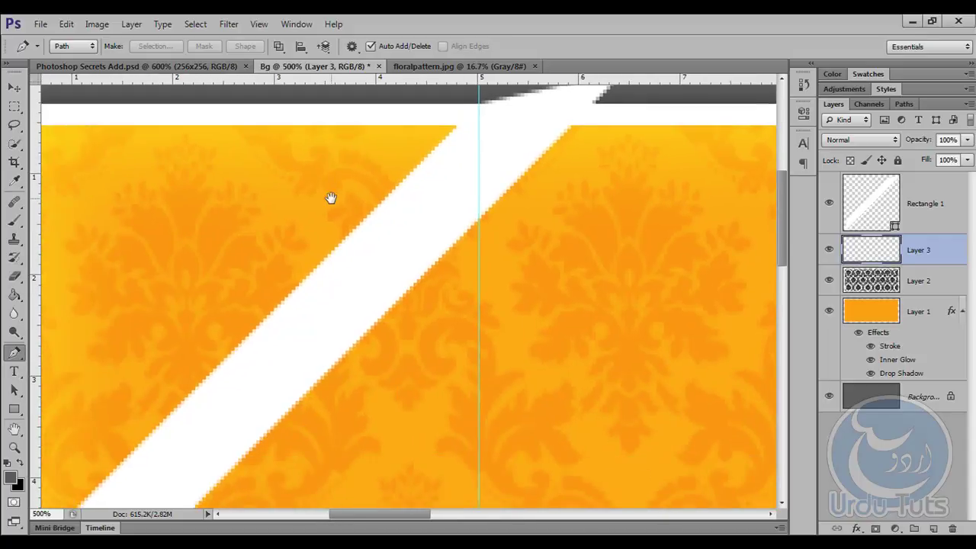
mouse_move(152, 344)
left_mouse_down()
mouse_move(239, 270)
mouse_move(277, 213)
left_mouse_up()
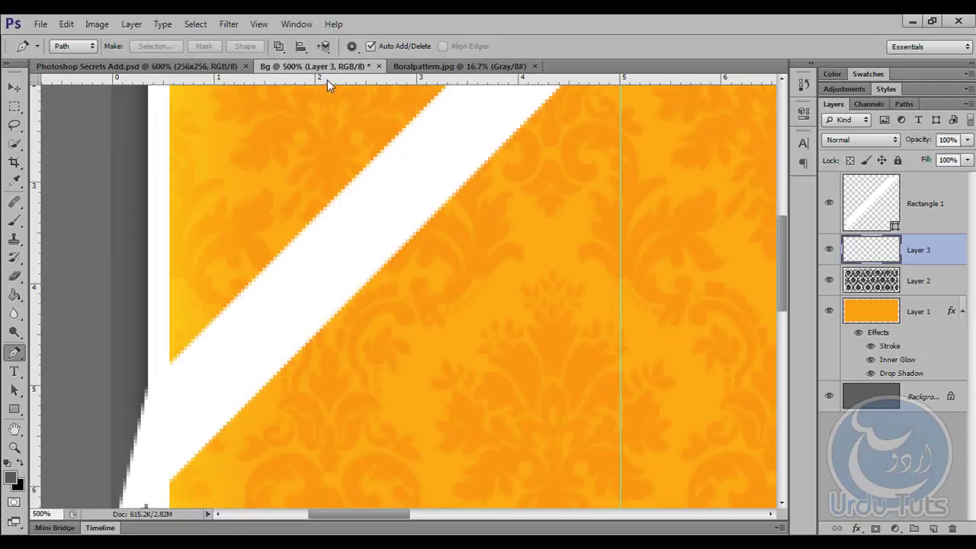
mouse_move(327, 85)
left_mouse_down()
mouse_move(281, 343)
mouse_move(262, 386)
left_mouse_up()
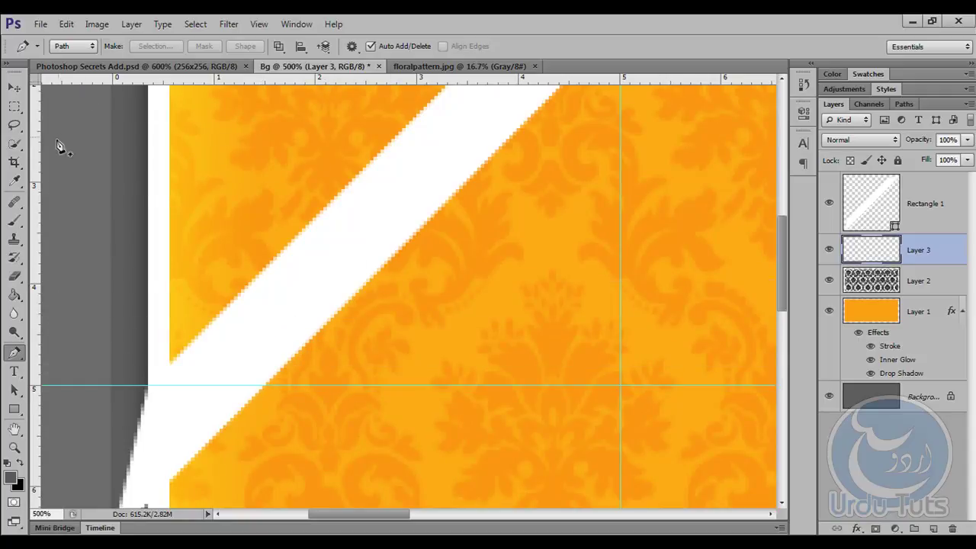
Step: Add guides at 6.53 cm and 0.32 cm horizontally, and near 0.35 cm and 6 cm vertically
left_click_drag(286, 196, 315, 166)
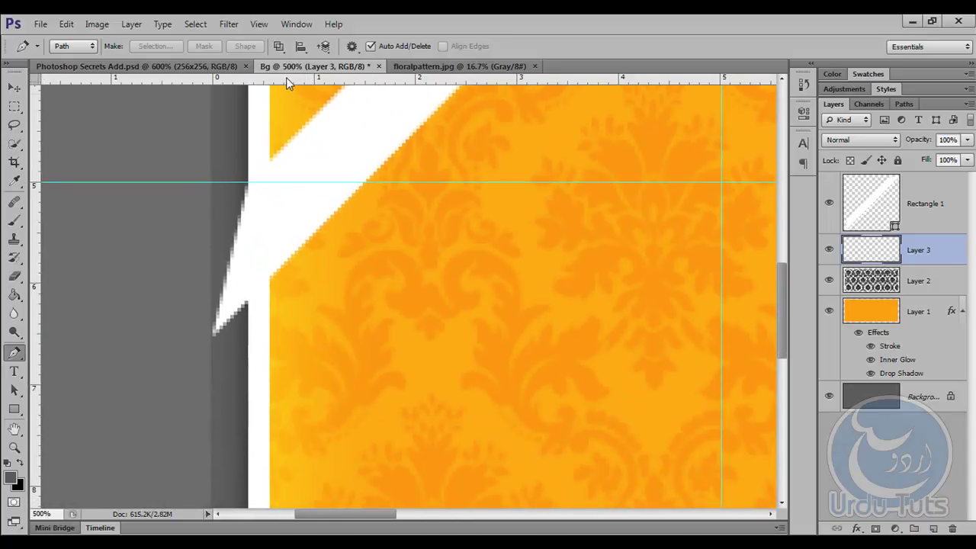
left_click_drag(287, 80, 283, 338)
left_click_drag(287, 336, 287, 336)
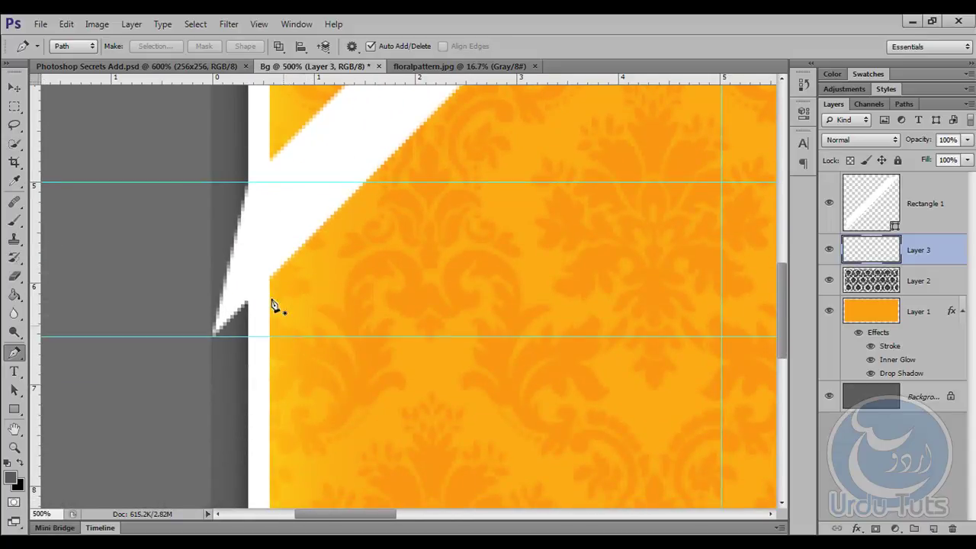
left_click_drag(39, 158, 255, 174)
left_click_drag(268, 371, 331, 167)
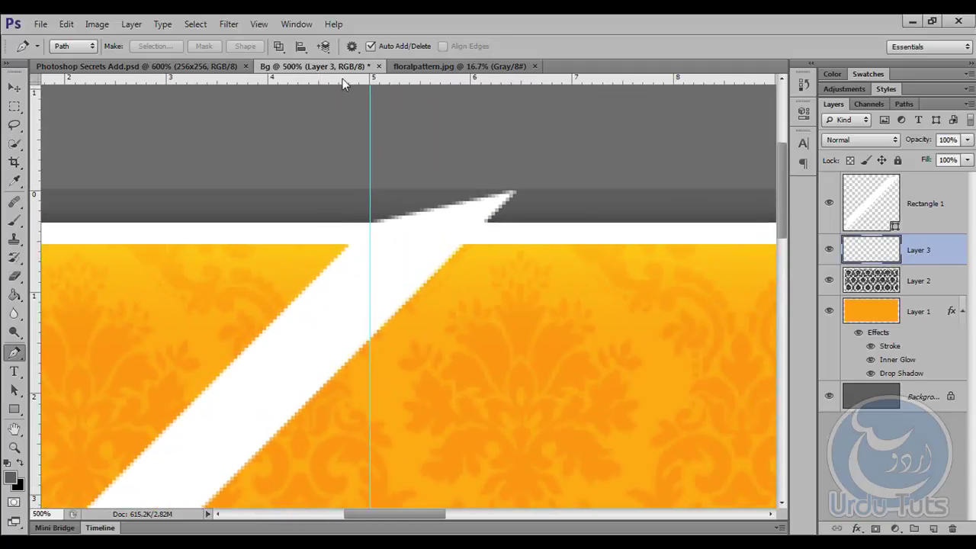
mouse_move(342, 79)
left_mouse_down()
mouse_move(338, 226)
mouse_move(352, 223)
left_mouse_up()
left_click_drag(39, 163, 520, 162)
mouse_move(284, 282)
left_mouse_down()
mouse_move(389, 116)
mouse_move(261, 295)
mouse_move(229, 371)
mouse_move(331, 262)
left_mouse_up()
Step: Show rulers, add a vertical guide at 6.70 cm and a horizontal guide at the stripe's lower end
key("ctrl+r")
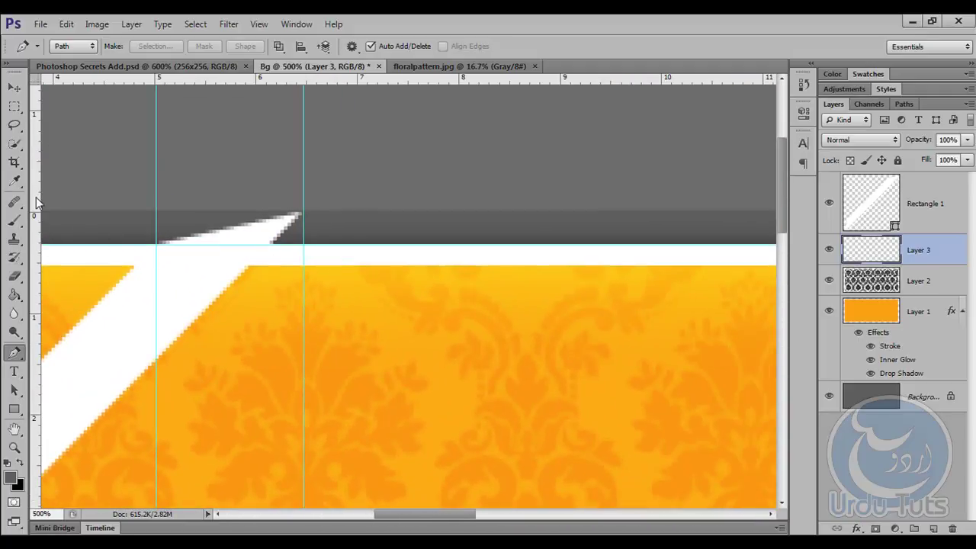
left_click_drag(35, 200, 326, 201)
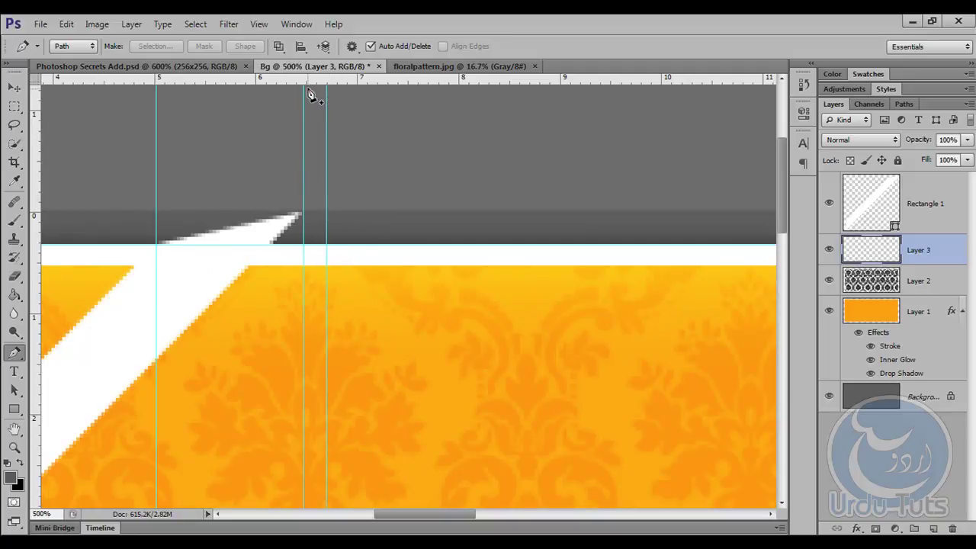
mouse_move(191, 323)
left_mouse_down()
mouse_move(328, 163)
mouse_move(359, 203)
mouse_move(380, 321)
left_mouse_up()
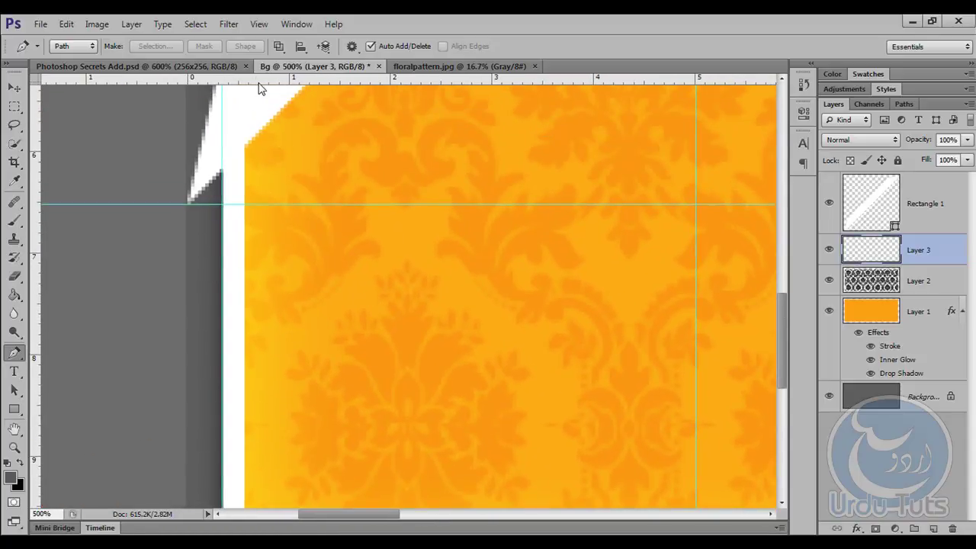
left_click_drag(259, 77, 256, 221)
left_click_drag(409, 200, 409, 307)
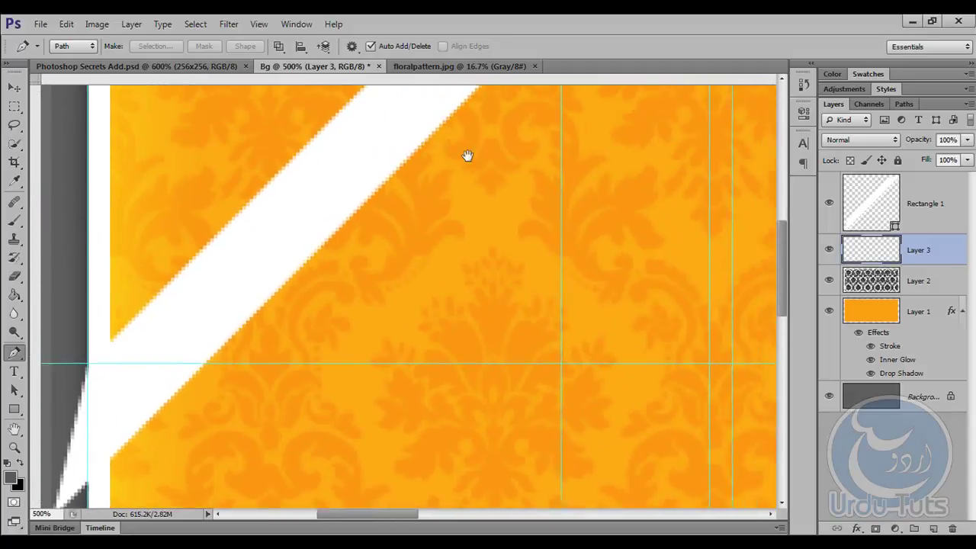
left_click_drag(468, 155, 390, 254)
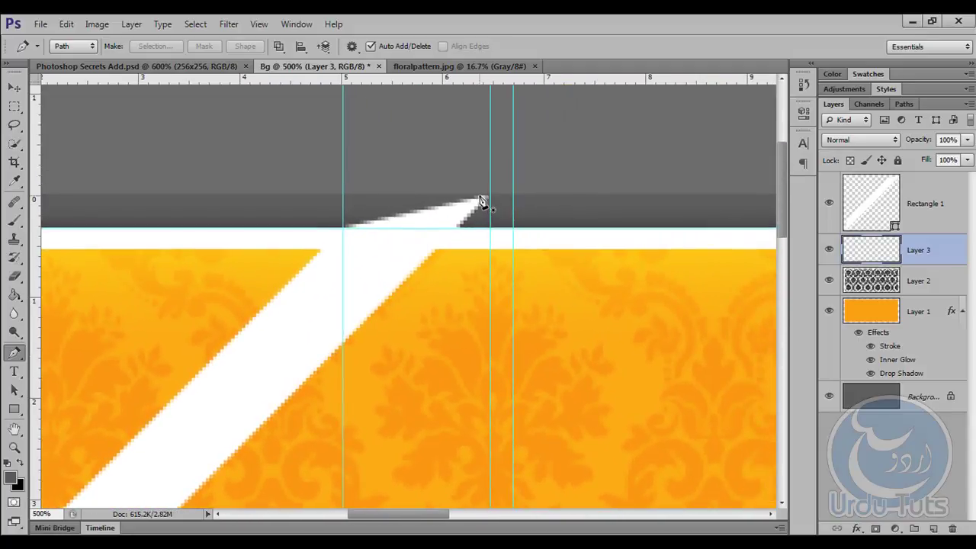
Step: Draw a closed curved pen path around the stripe's top end
left_click(482, 199)
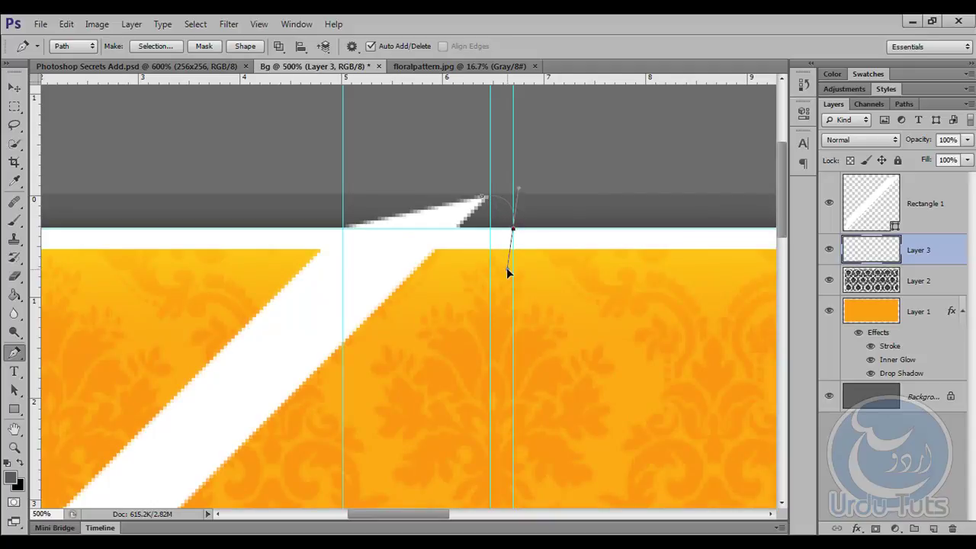
mouse_move(452, 295)
left_mouse_down()
mouse_move(404, 295)
mouse_move(395, 253)
left_mouse_up()
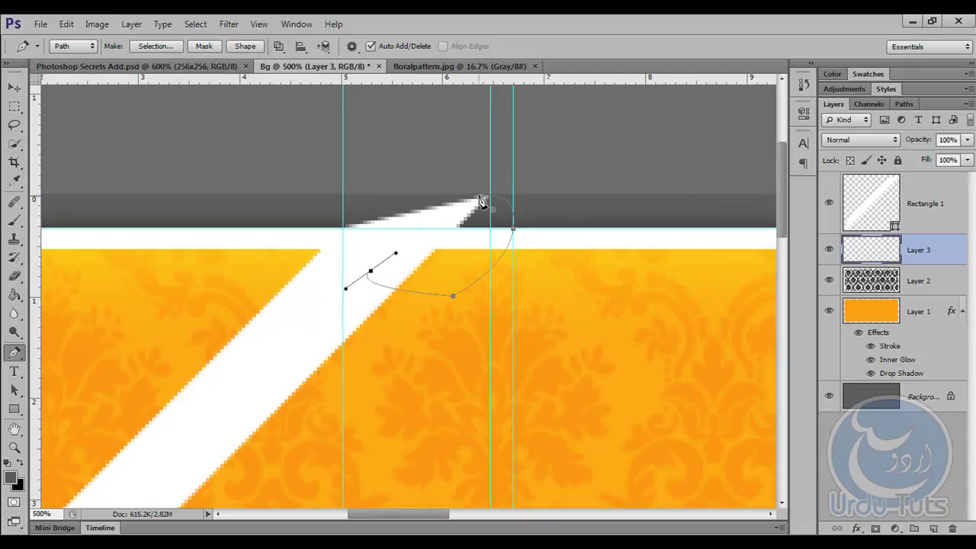
left_click(482, 200)
Step: Draw a closed curved pen path around the stripe's lower end
left_click_drag(251, 331, 347, 255)
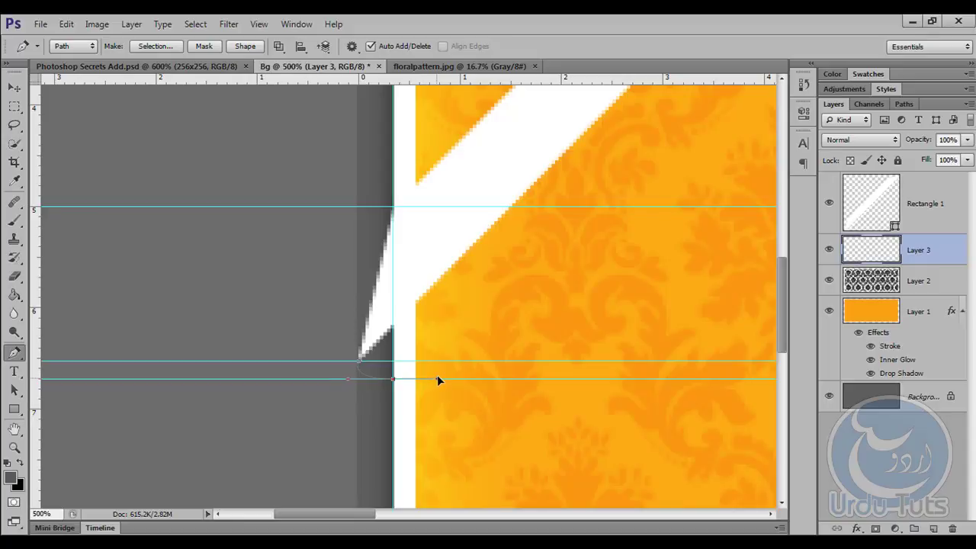
left_click_drag(438, 377, 437, 371)
left_click_drag(443, 316, 402, 275)
left_click(362, 367)
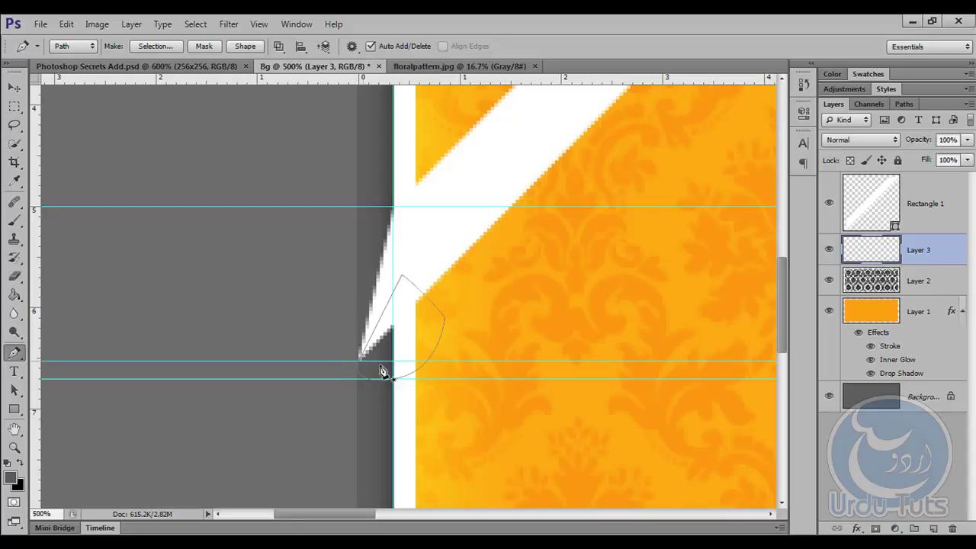
mouse_move(409, 323)
left_mouse_down()
mouse_move(491, 241)
mouse_move(475, 259)
left_mouse_up()
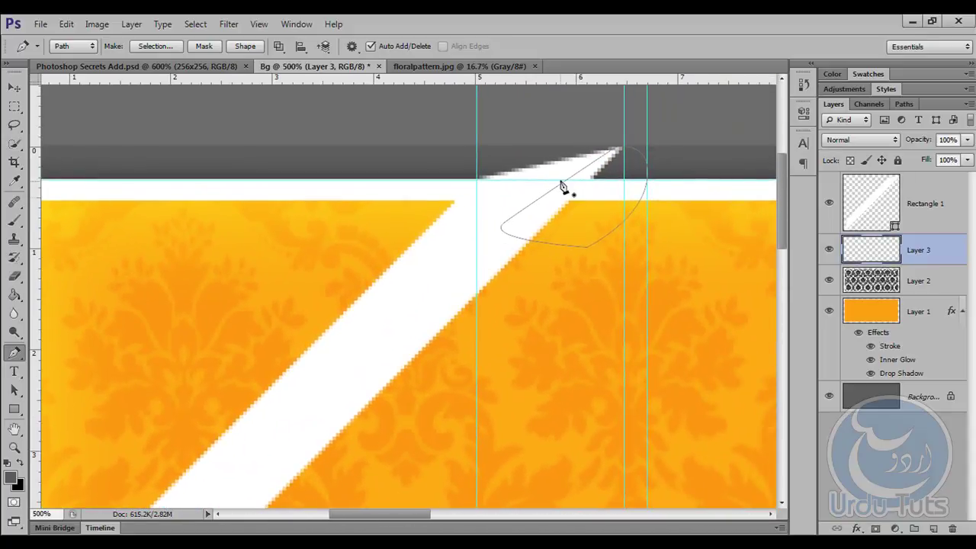
Step: Fill the curved fold paths with solid white on Layer 3 using Fill Path
right_click(557, 206)
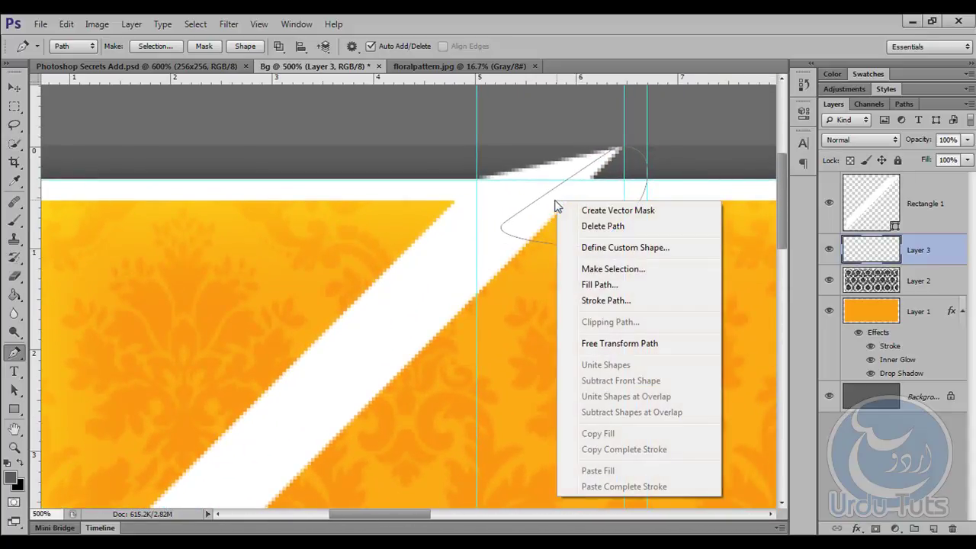
left_click(598, 285)
left_click(496, 155)
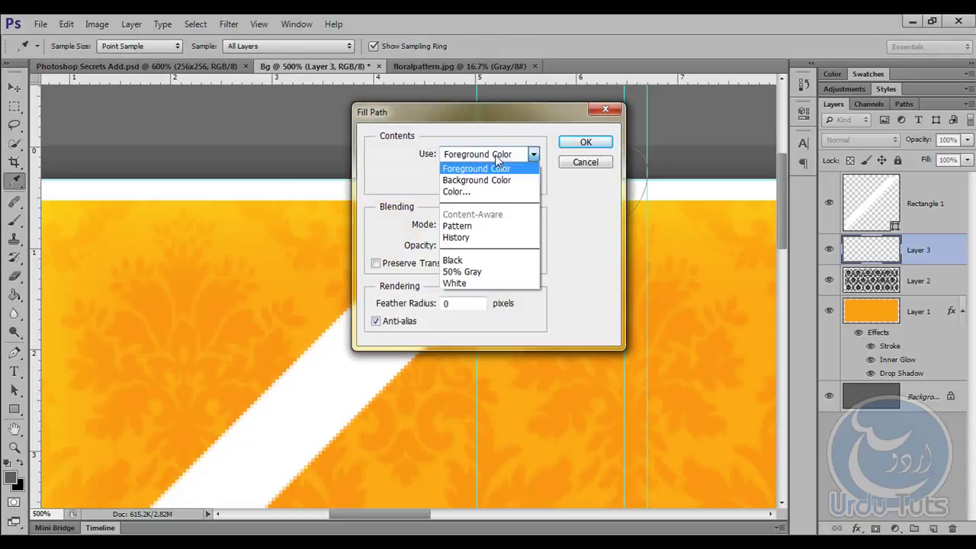
left_click(466, 196)
left_click(405, 80)
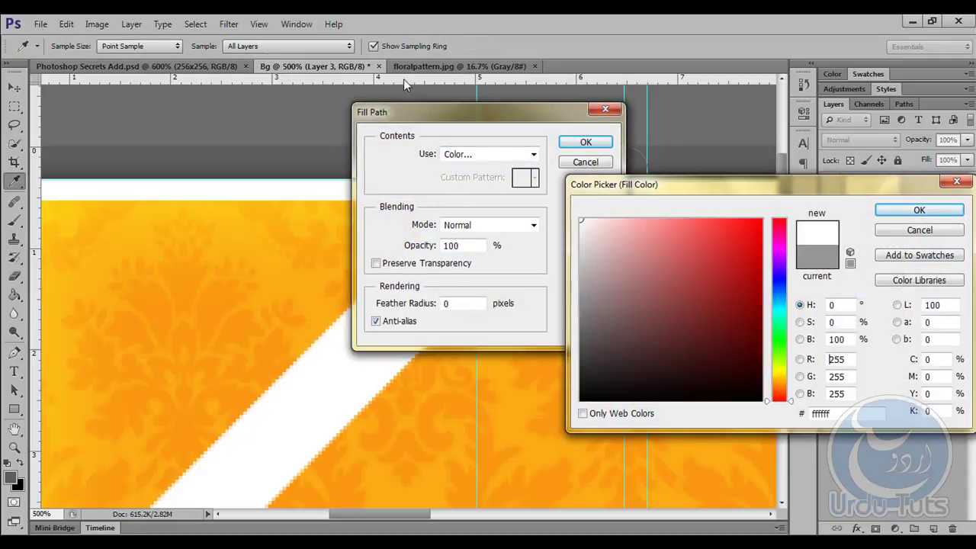
left_click(919, 210)
left_click(585, 141)
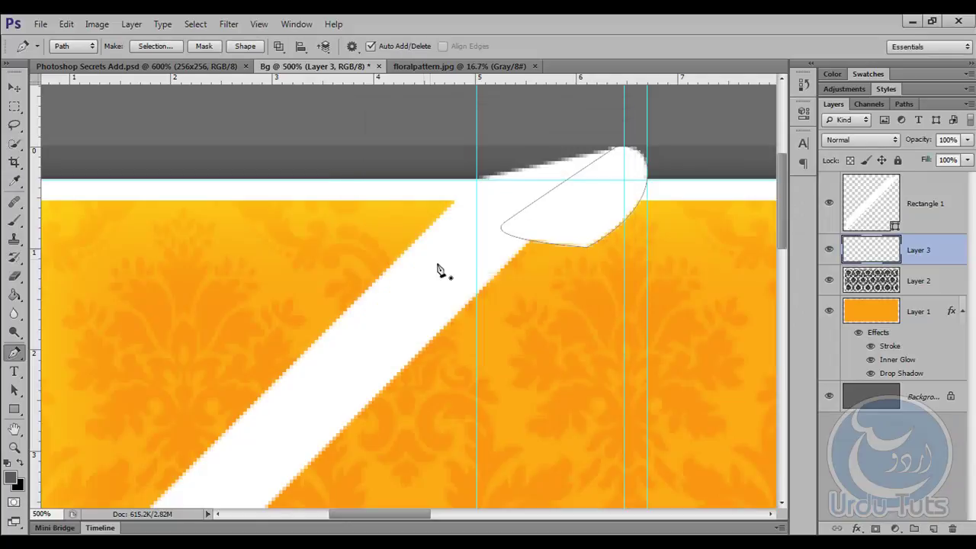
right_click(567, 190)
Step: Delete the work path and move Layer 3 down to just above Background
left_click(619, 230)
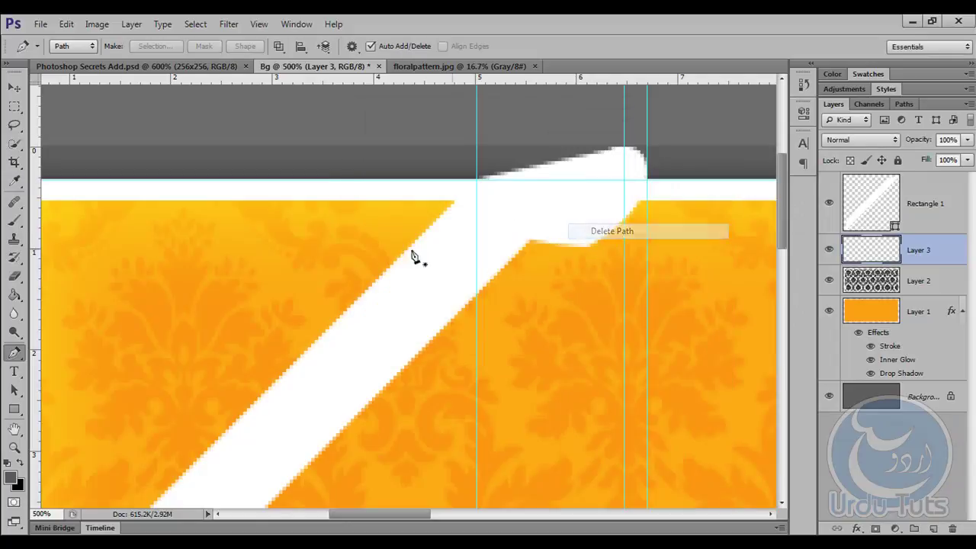
left_click(20, 91)
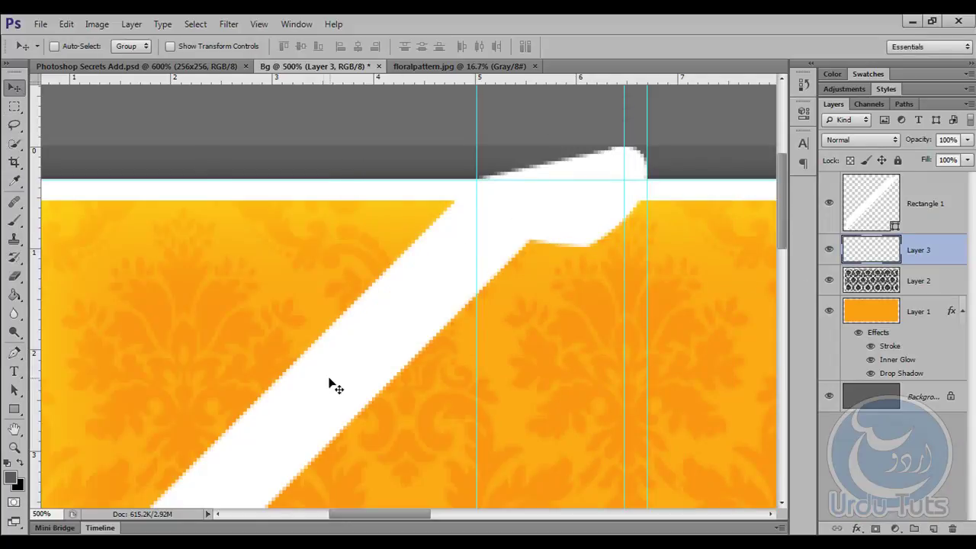
left_click_drag(336, 388, 386, 436)
left_click_drag(881, 250, 823, 375)
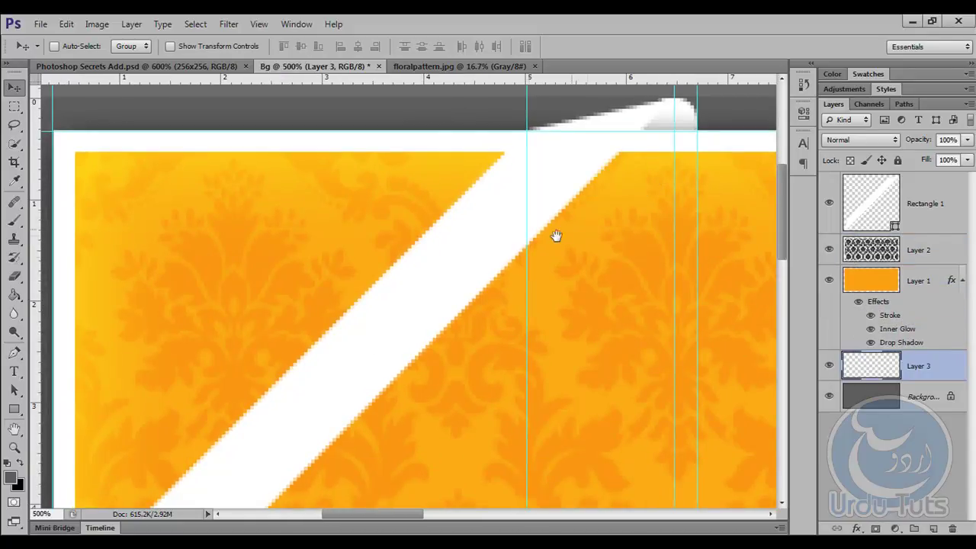
scroll(556, 235, "down", 5)
scroll(424, 324, "left", 3)
scroll(526, 237, "right", 5)
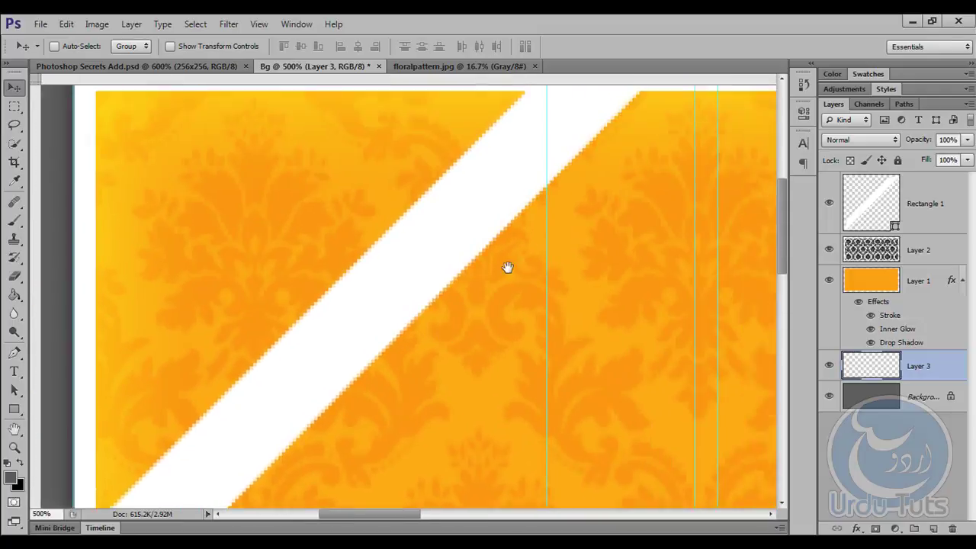
scroll(508, 266, "up", 5)
scroll(508, 266, "right", 3)
scroll(544, 222, "up", 1)
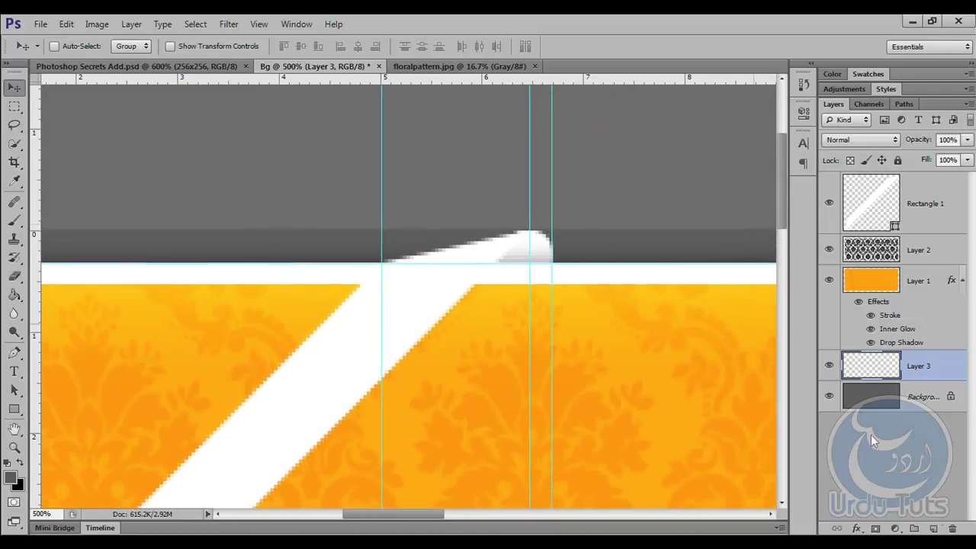
Step: Try a Gradient Overlay on Layer 3, cancel it, and select the Rectangle 1 layer
left_click(857, 528)
left_click(869, 486)
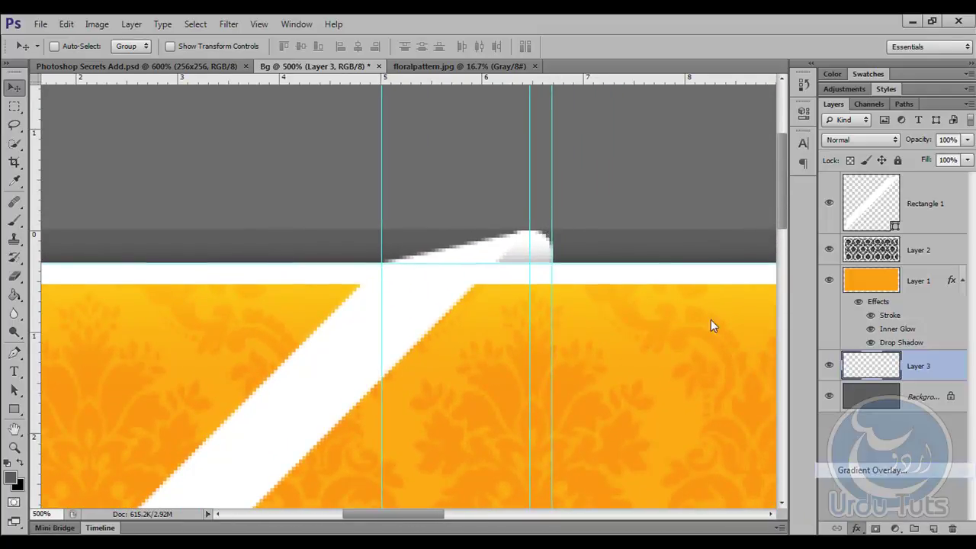
left_click(948, 188)
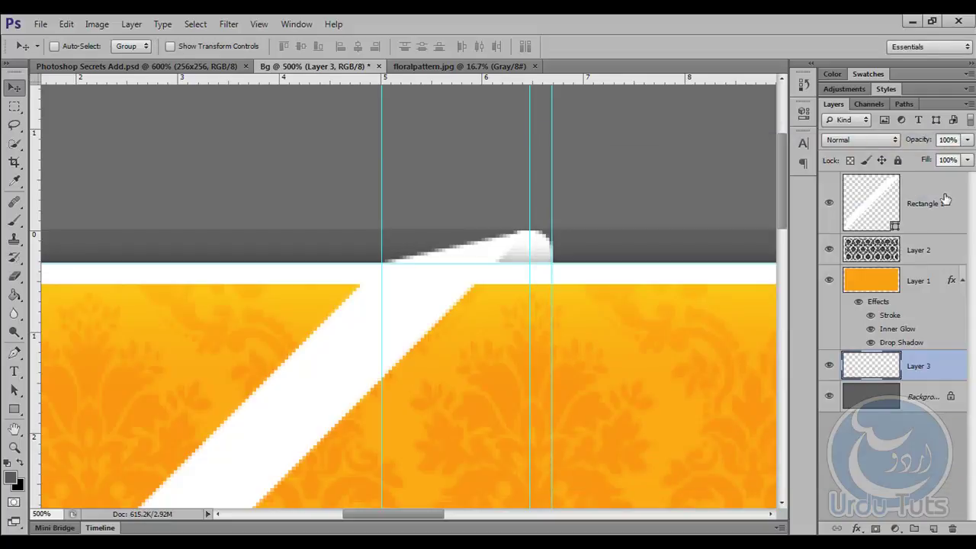
left_click(913, 200)
Step: Add a Gradient Overlay to Rectangle 1 with both gradient stops set to red ff0000
left_click(858, 528)
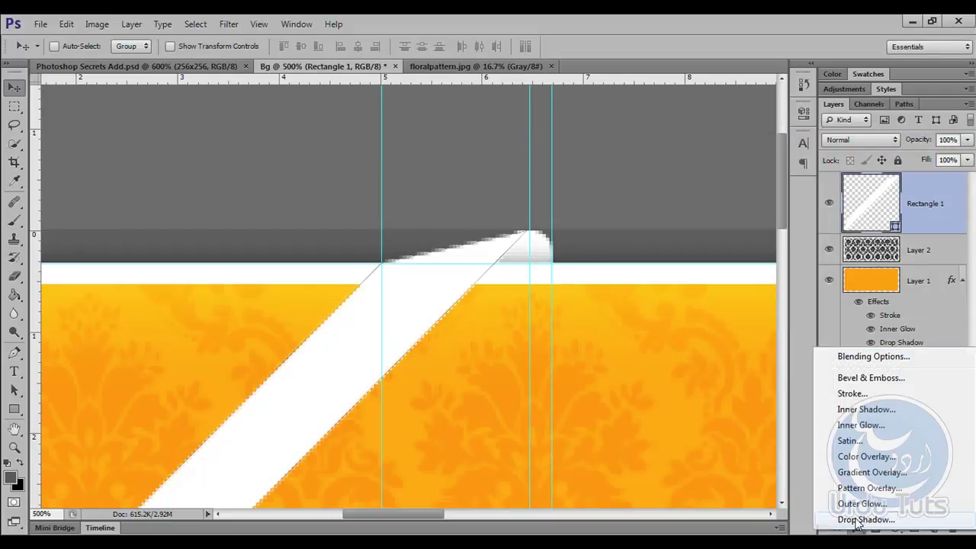
left_click(873, 485)
left_click(766, 221)
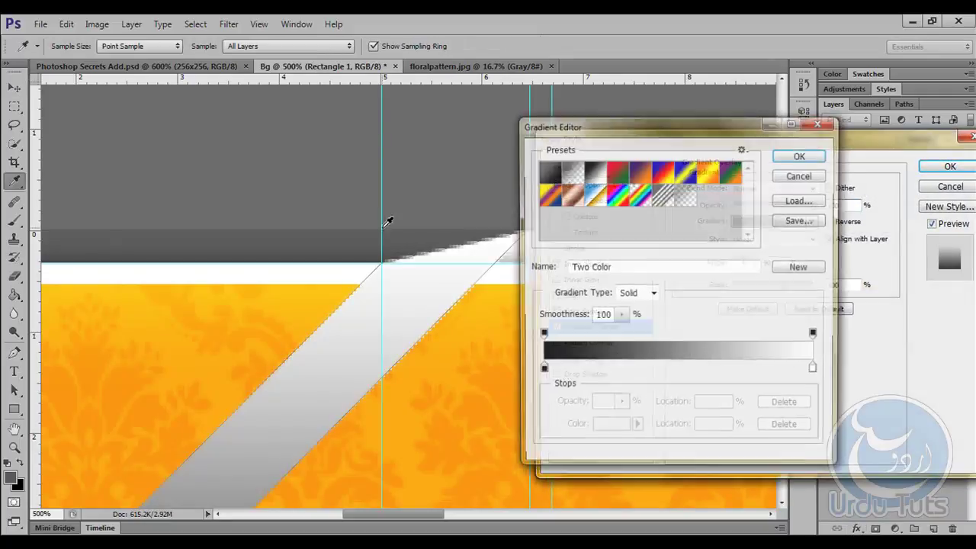
left_click(541, 371)
left_click(610, 427)
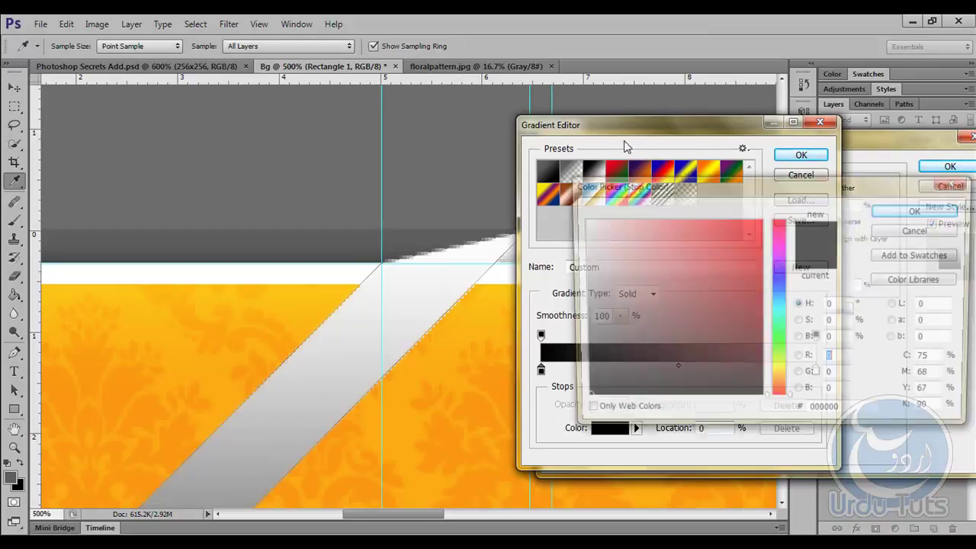
left_click(761, 220)
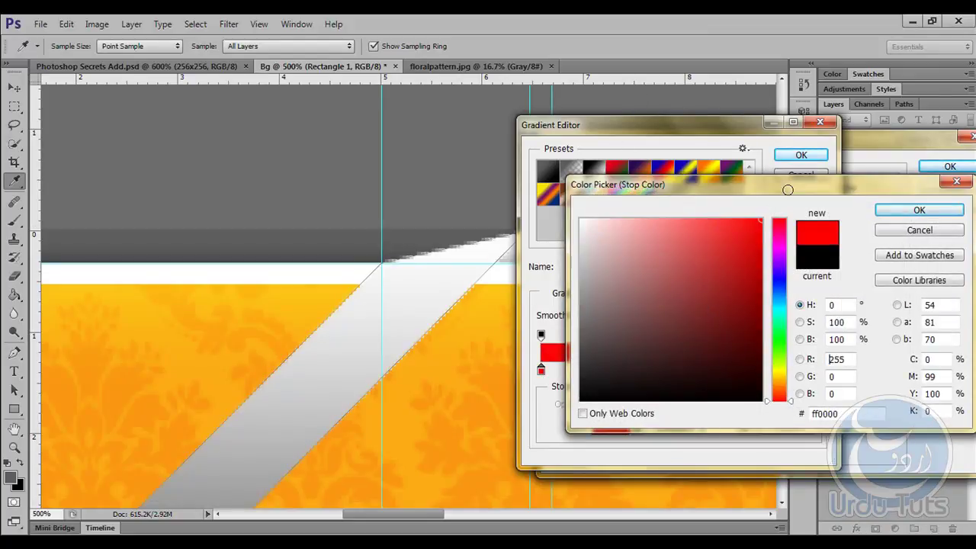
left_click(919, 211)
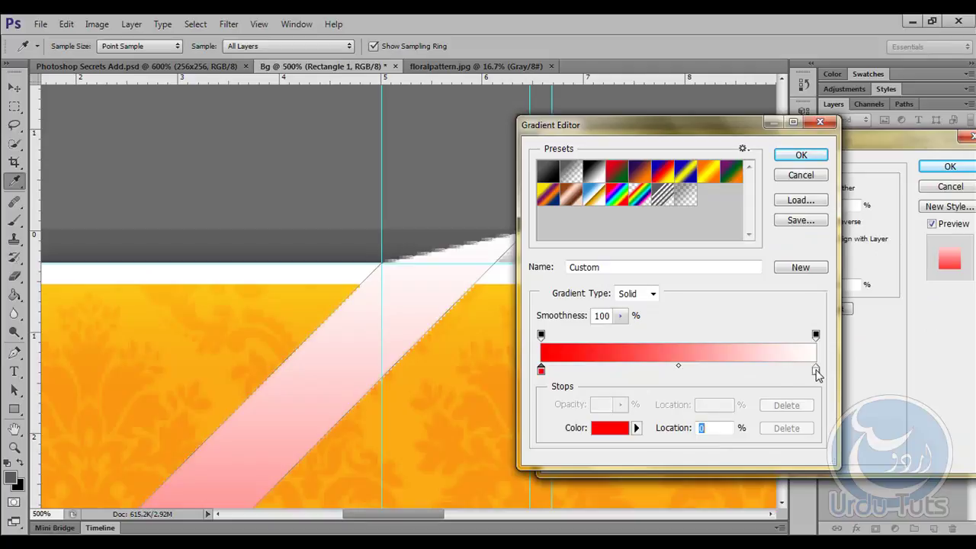
left_click(816, 370)
left_click(578, 355)
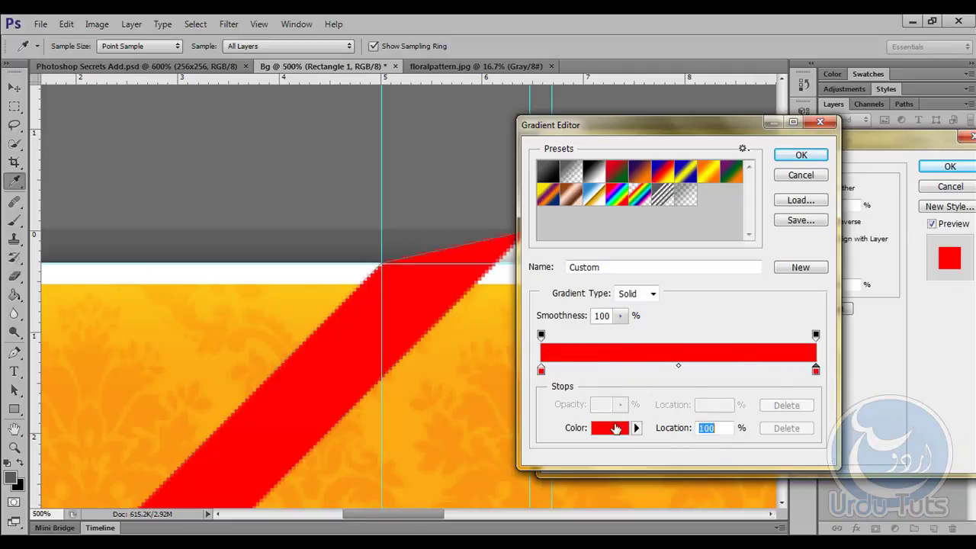
left_click(801, 156)
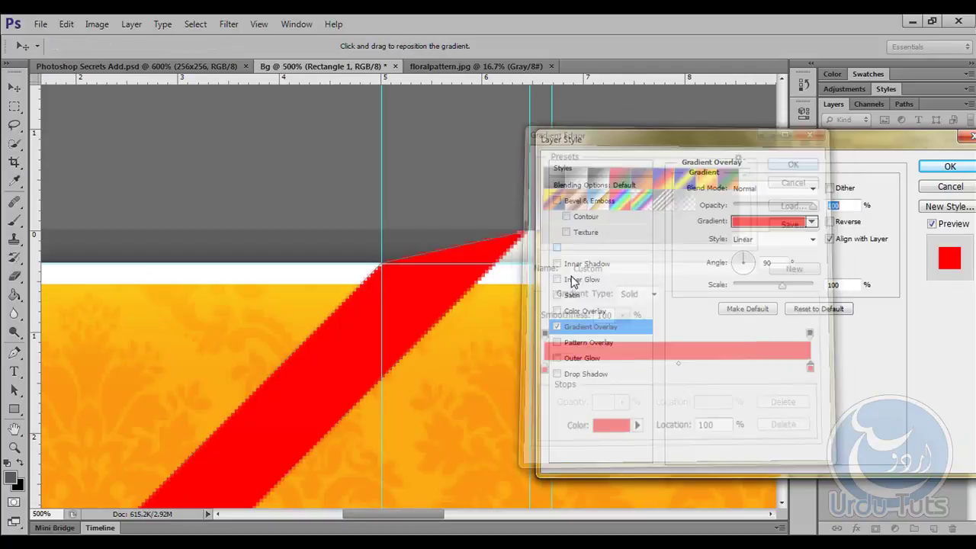
Step: Recheck the left stop's ff0000 red and apply the all-red Gradient Overlay
left_click(783, 224)
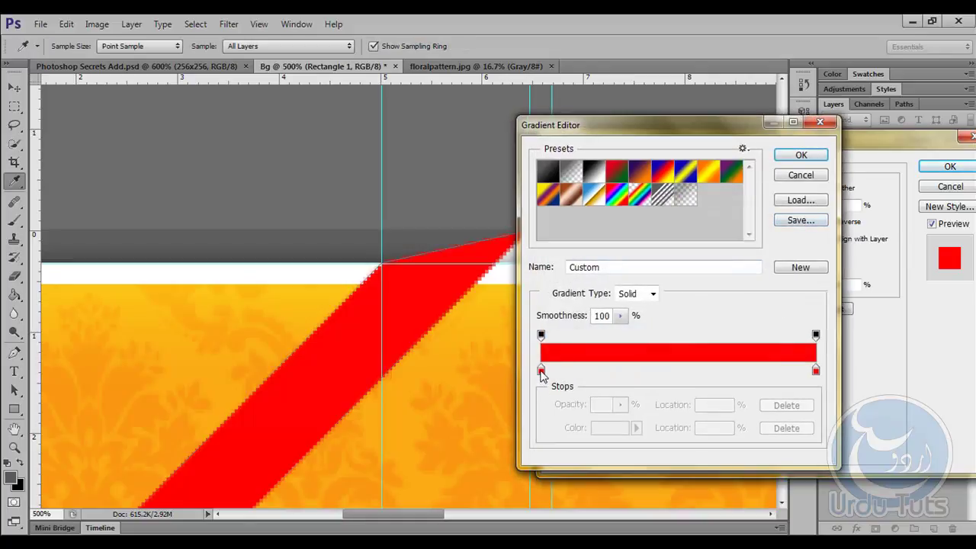
double_click(541, 371)
left_click(853, 412)
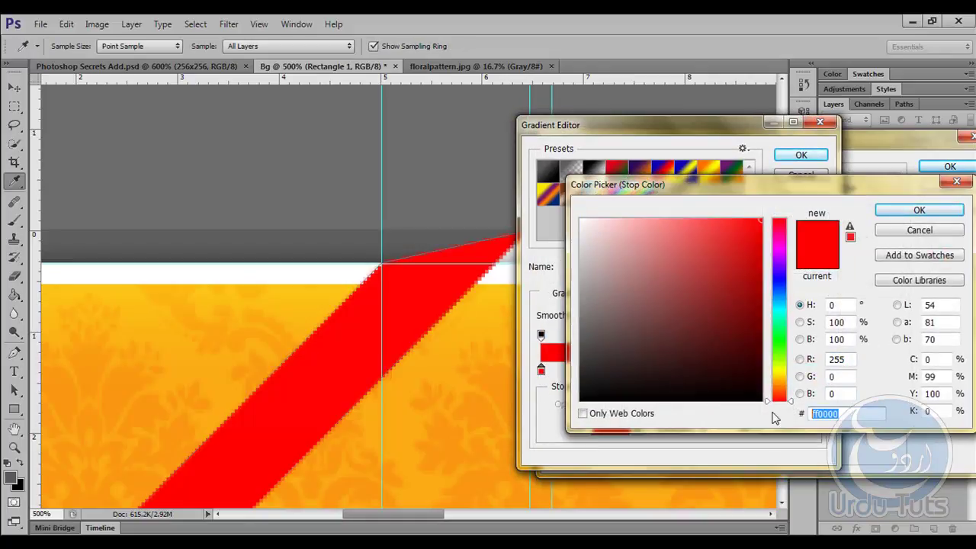
left_click(919, 209)
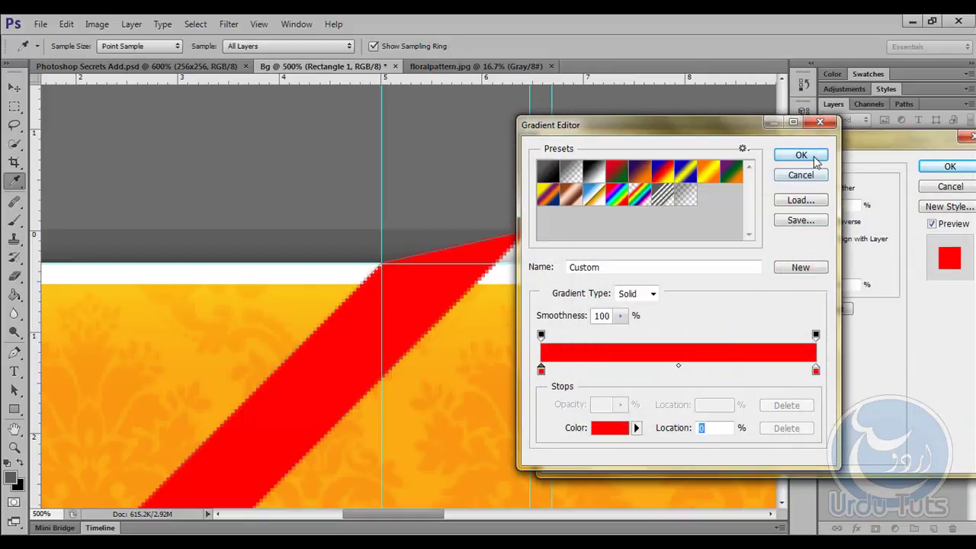
left_click(801, 155)
left_click(949, 166)
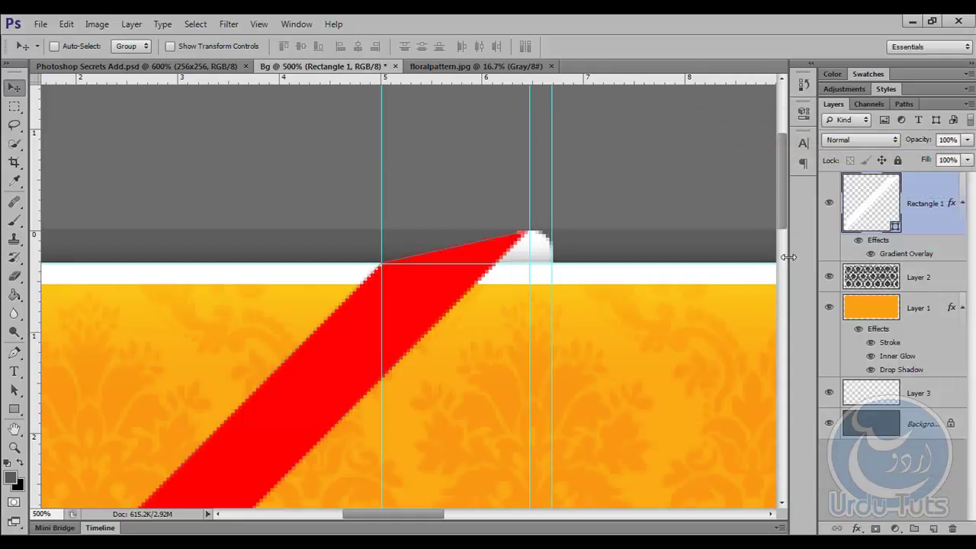
left_click(925, 394)
Step: Give Layer 3 a red ff0000 Color Overlay effect
right_click(925, 393)
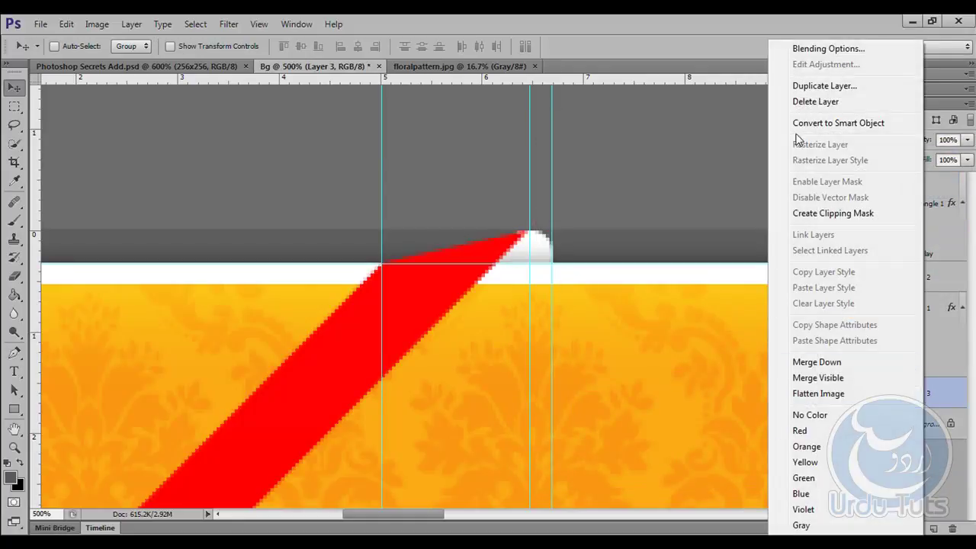
left_click(944, 385)
left_click(856, 528)
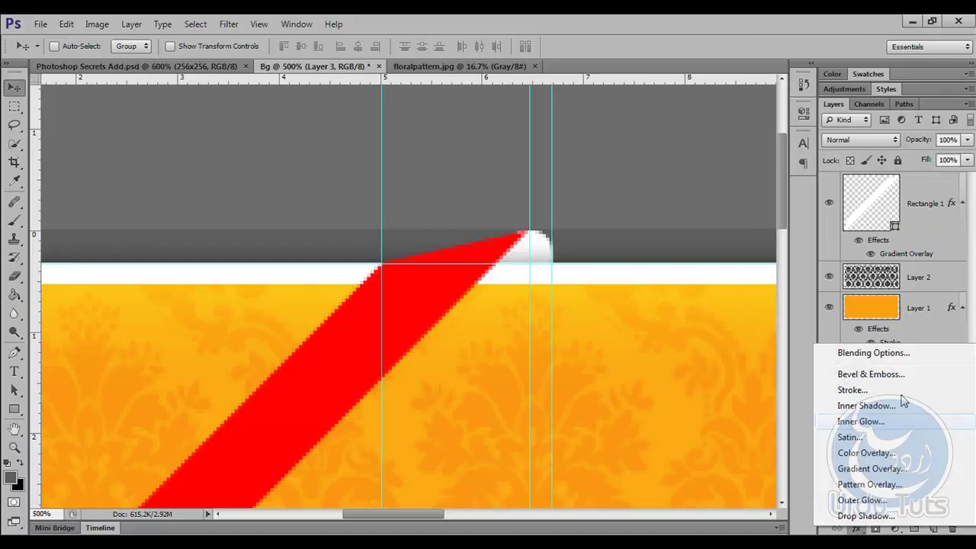
left_click(877, 453)
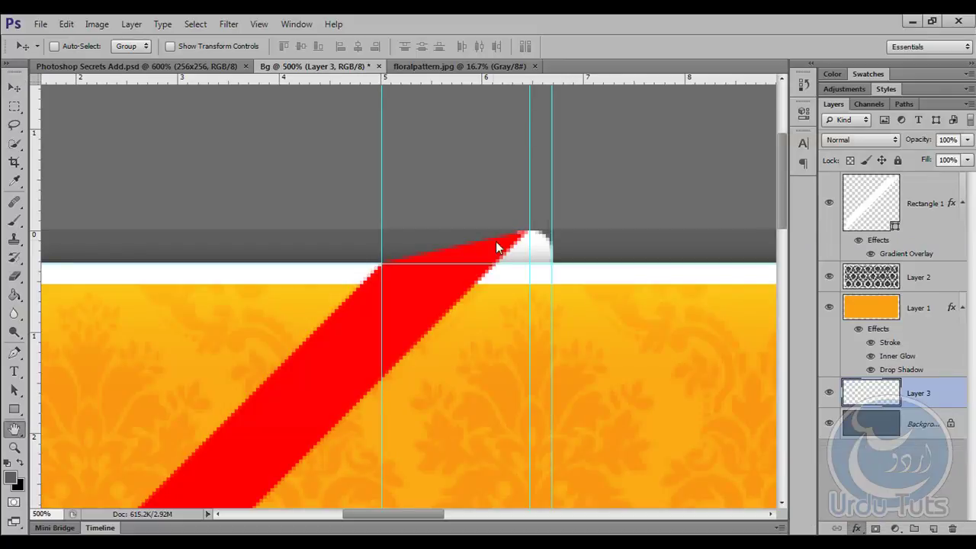
left_click(845, 194)
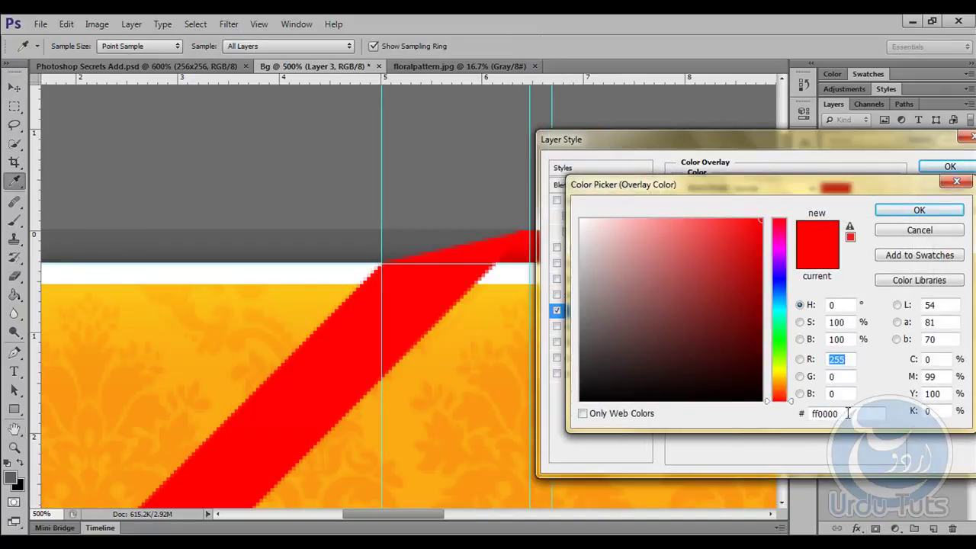
left_click_drag(950, 186, 953, 187)
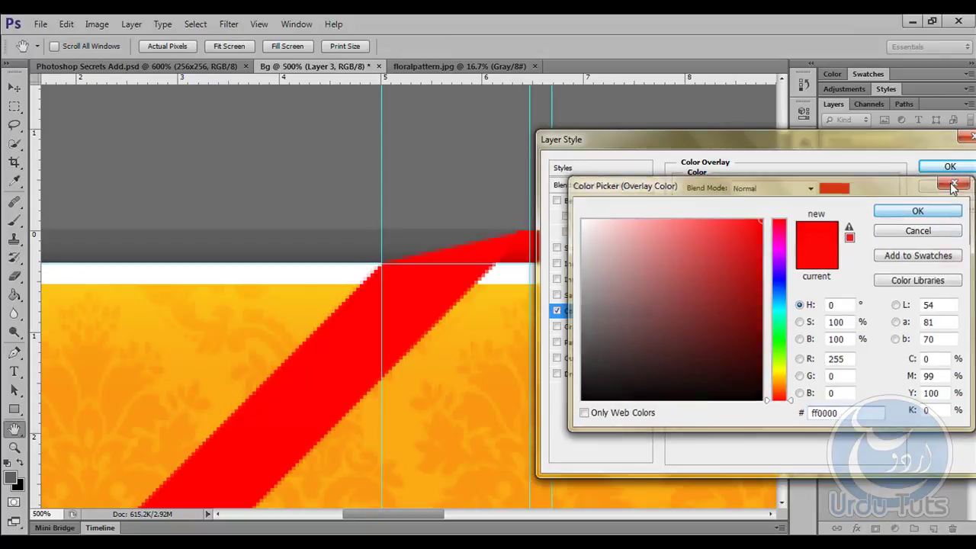
left_click(953, 187)
key("Return")
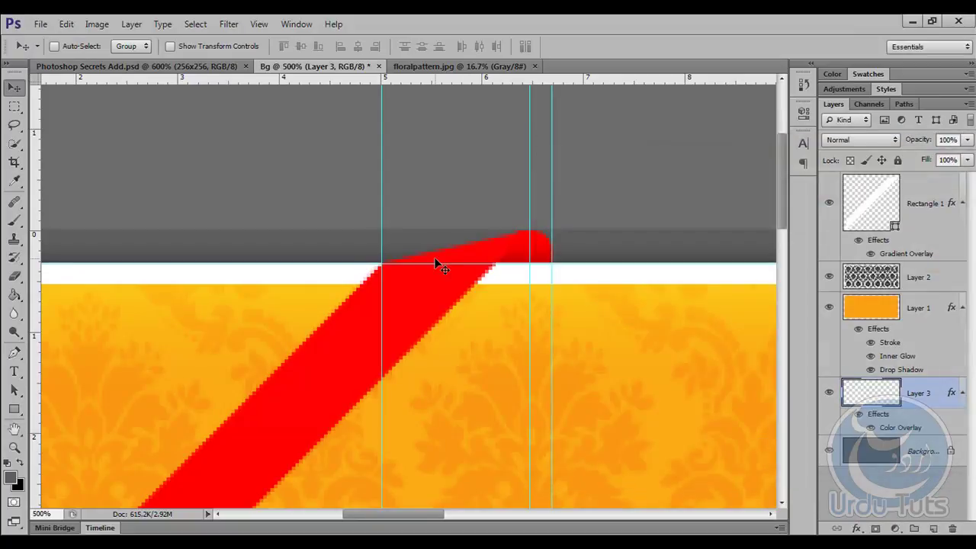
Step: Add a new empty Layer 4 above Layer 3
scroll(437, 263, "up", 1)
scroll(437, 263, "up", 1)
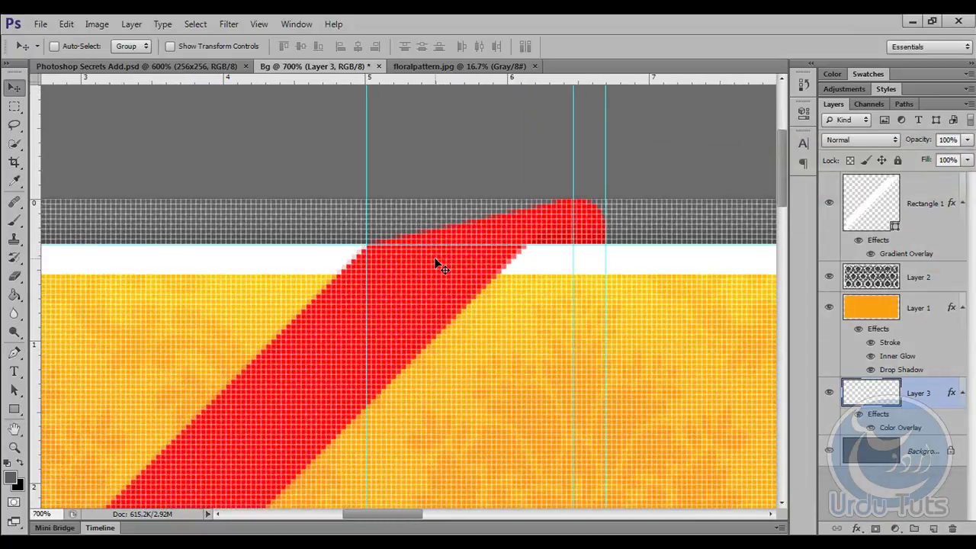
scroll(437, 264, "down", 2)
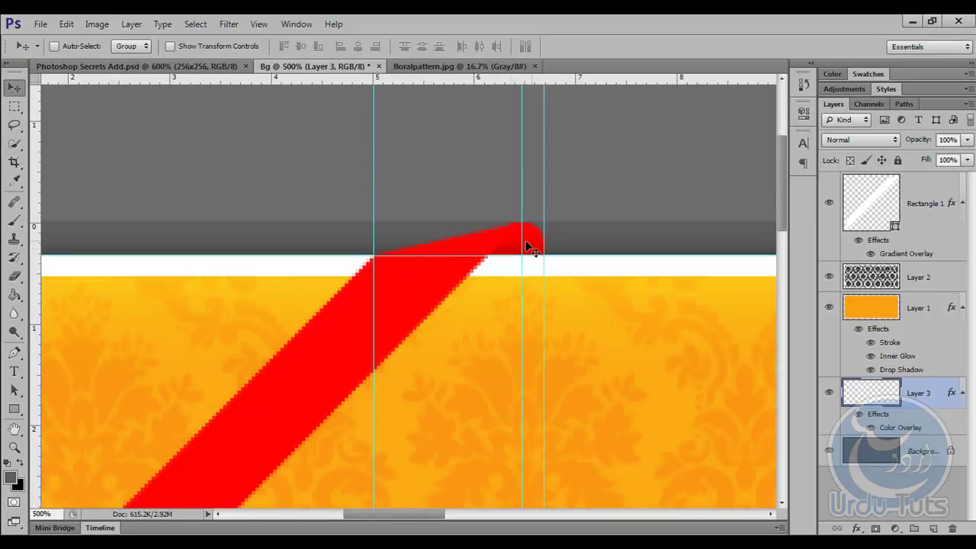
left_click(934, 528)
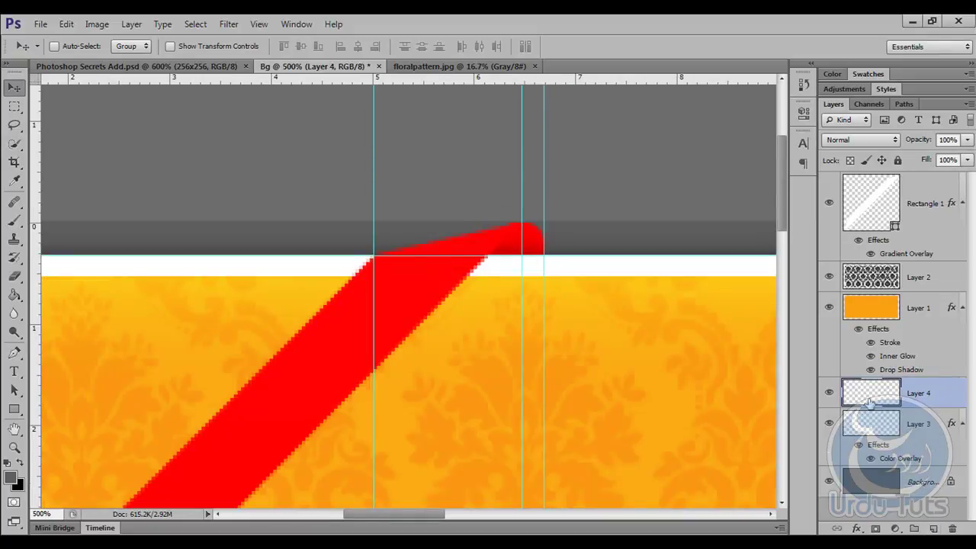
Step: With the Brush tool, set the foreground colour to dark red ac0101
left_click(14, 221)
left_click(10, 477)
left_click(331, 341)
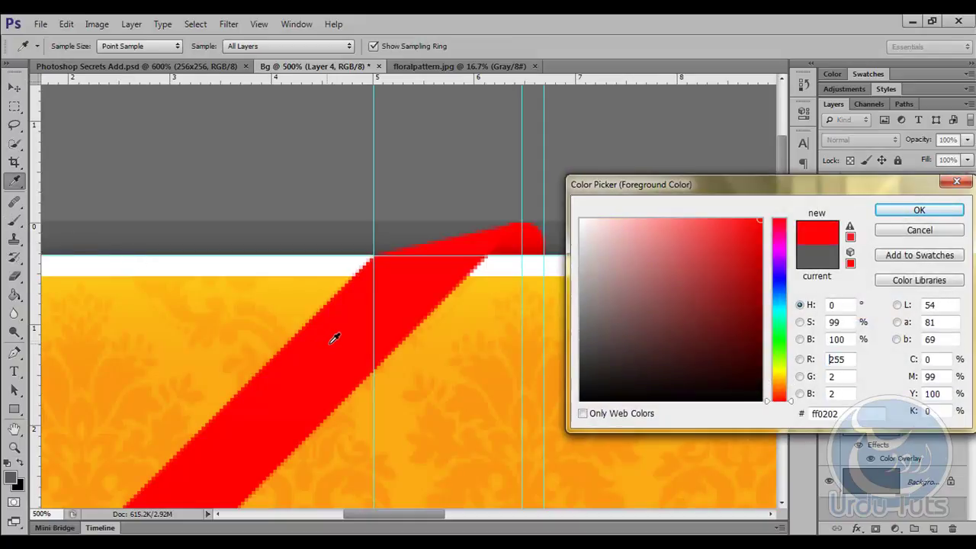
left_click_drag(755, 227, 759, 278)
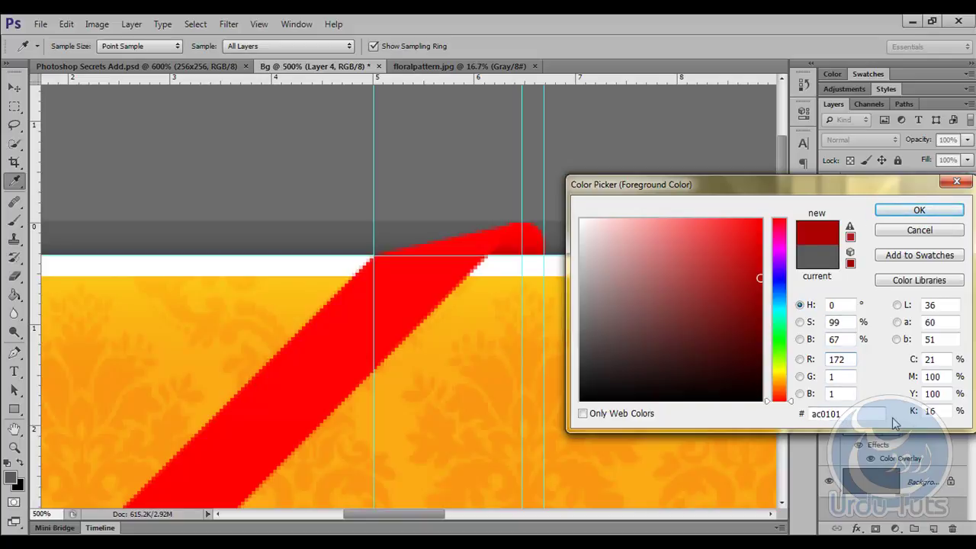
left_click(918, 210)
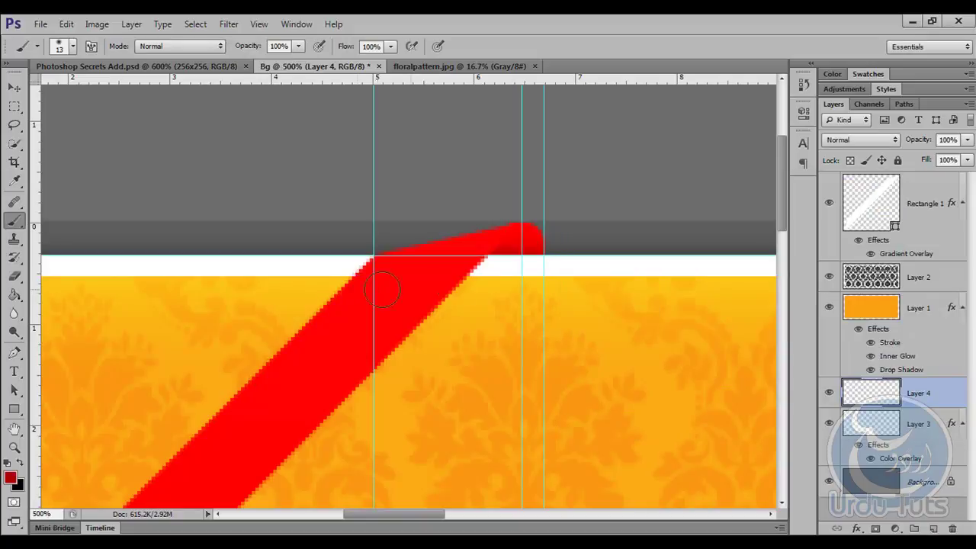
Step: Switch to a hard round brush of about 8 px and shade the ribbon's top fold
left_click_drag(504, 249, 518, 236)
key("bracketleft")
left_click(73, 47)
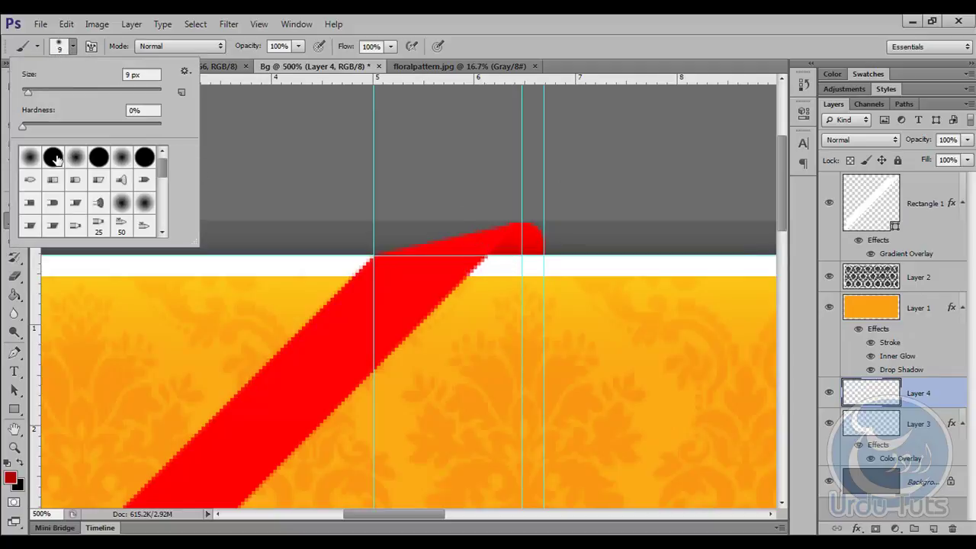
left_click(53, 157)
left_click(499, 256)
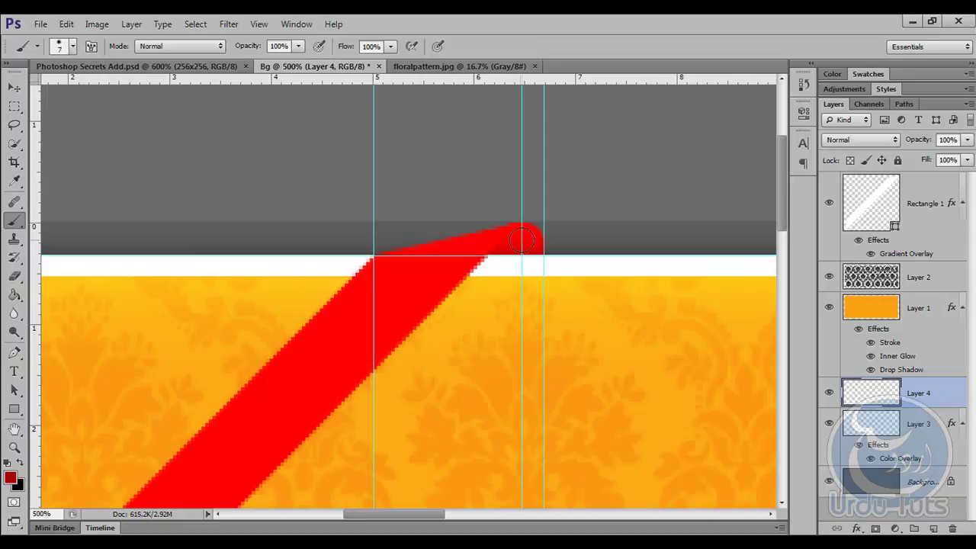
key("bracketright")
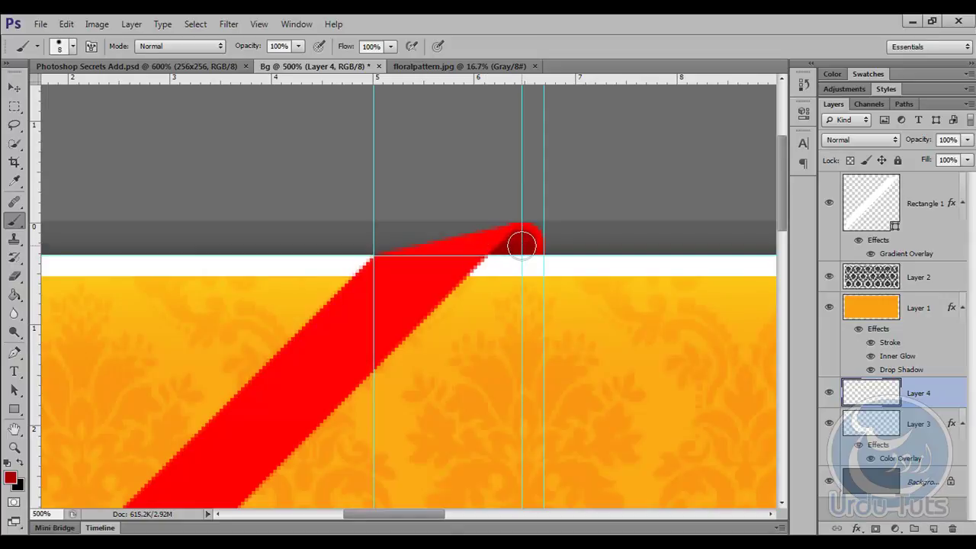
left_click(518, 239)
Step: Paint dark red shading over the ribbon's lower-left tip
left_click_drag(309, 366, 323, 334)
left_click_drag(238, 439, 309, 327)
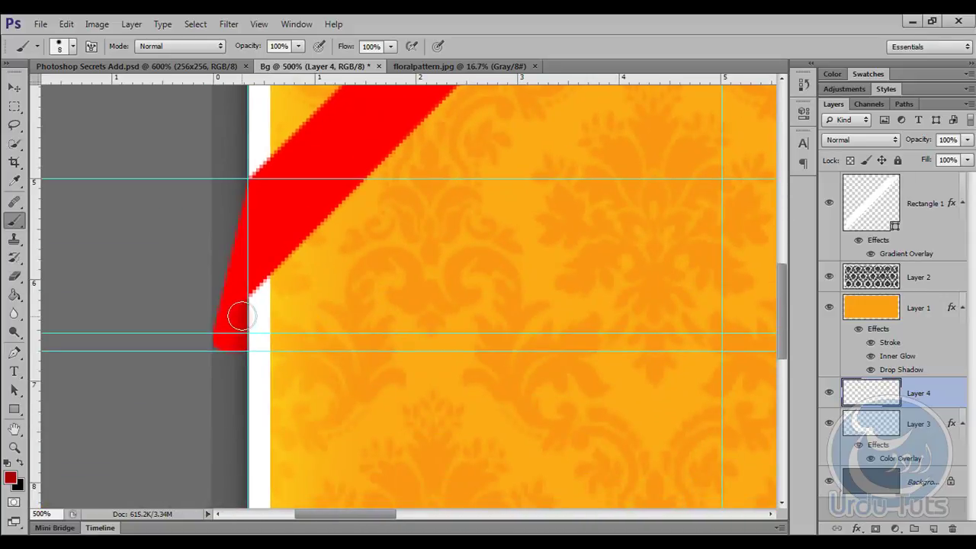
left_click_drag(239, 315, 252, 330)
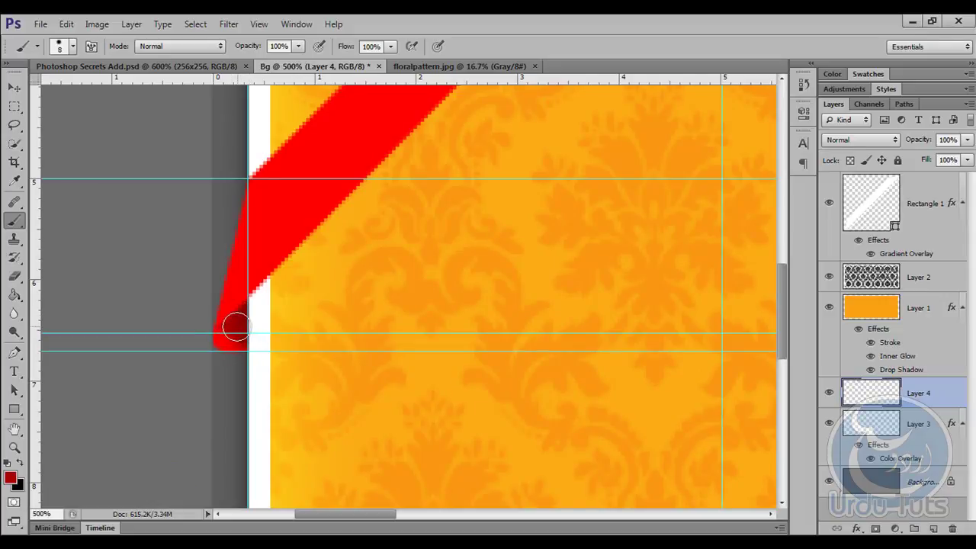
left_click_drag(231, 331, 247, 322)
left_click_drag(233, 325, 248, 302)
mouse_move(293, 334)
left_mouse_down()
mouse_move(292, 259)
mouse_move(311, 349)
mouse_move(233, 434)
left_mouse_up()
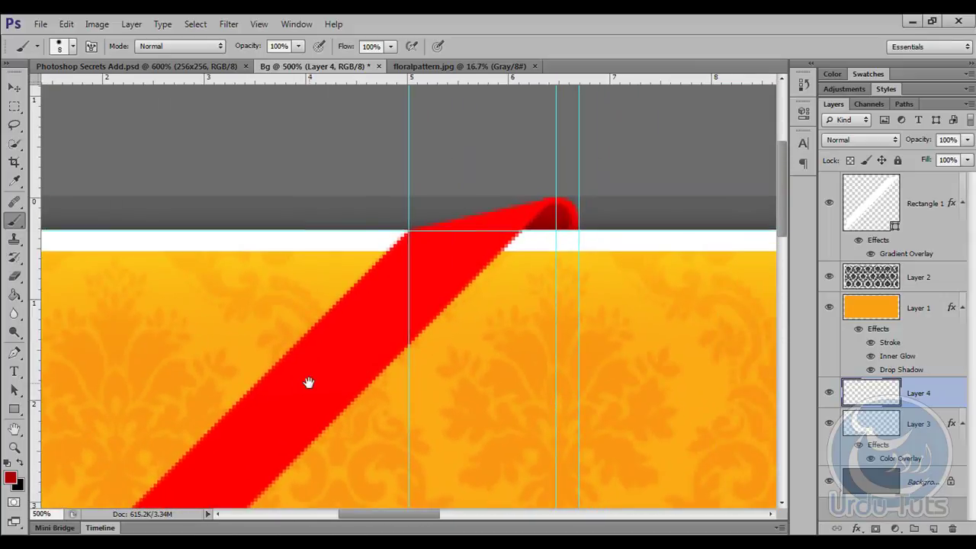
left_click(14, 87)
mouse_move(254, 338)
left_mouse_down()
mouse_move(373, 264)
mouse_move(302, 267)
mouse_move(199, 179)
left_mouse_up()
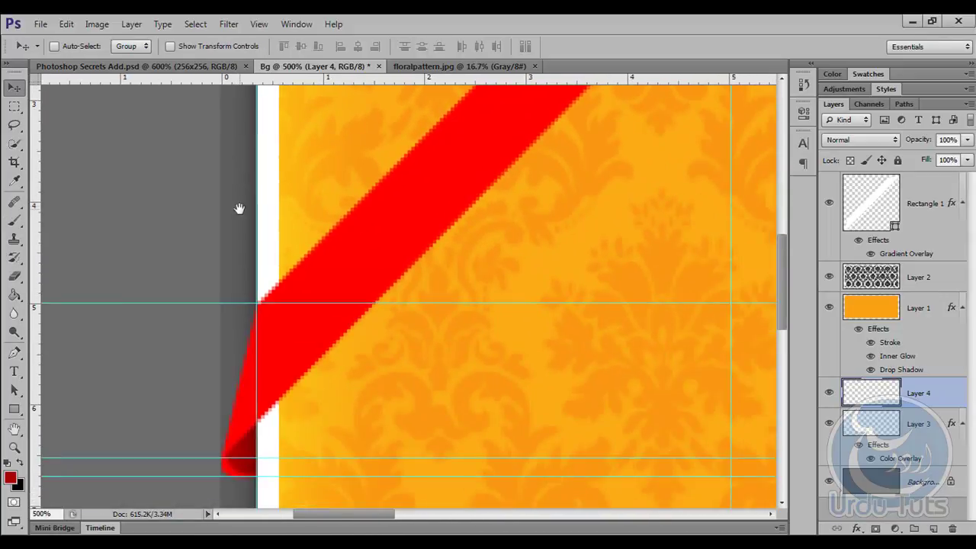
Step: Check the Photoshop Secrets Add.psd reference, then zoom out on the Bg banner
left_click(152, 67)
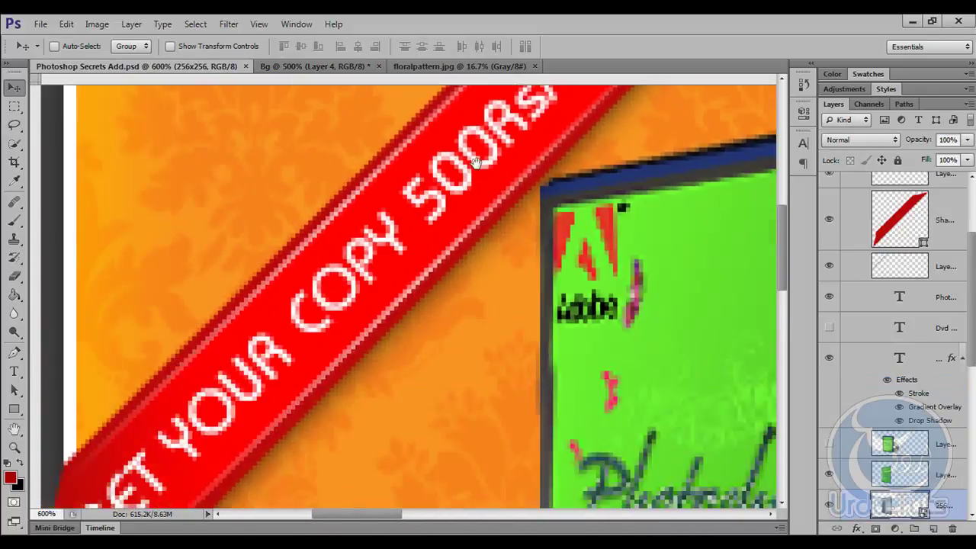
left_click_drag(289, 427, 475, 164)
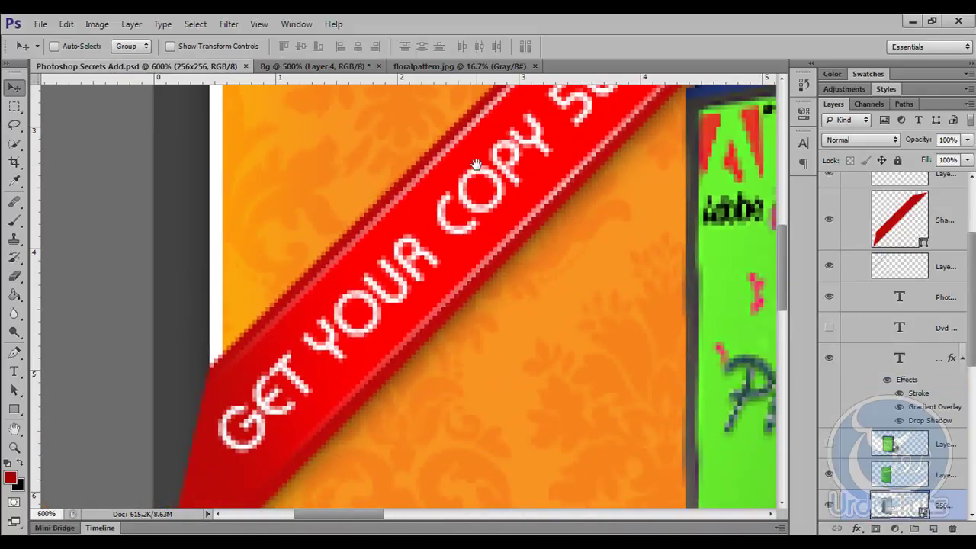
left_click(419, 68)
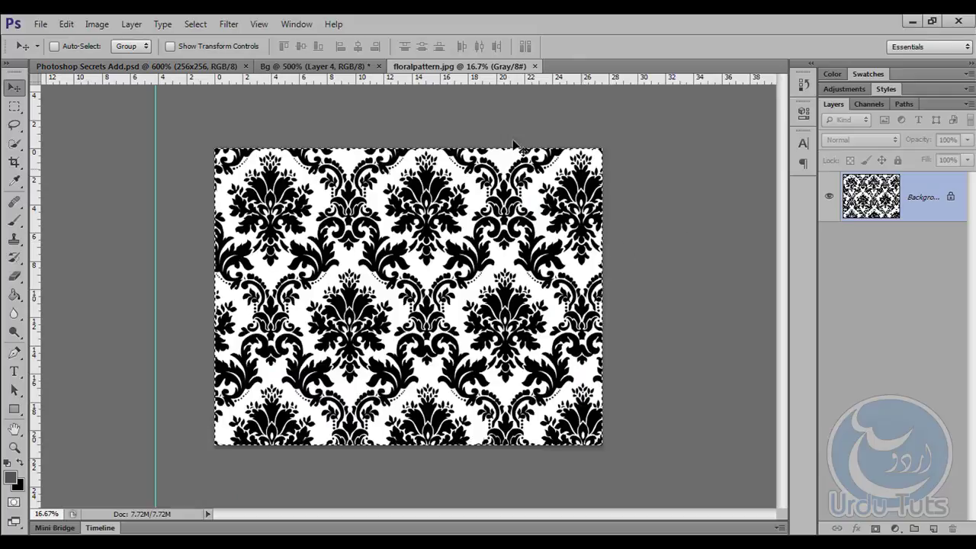
left_click(289, 65)
key("ctrl+minus")
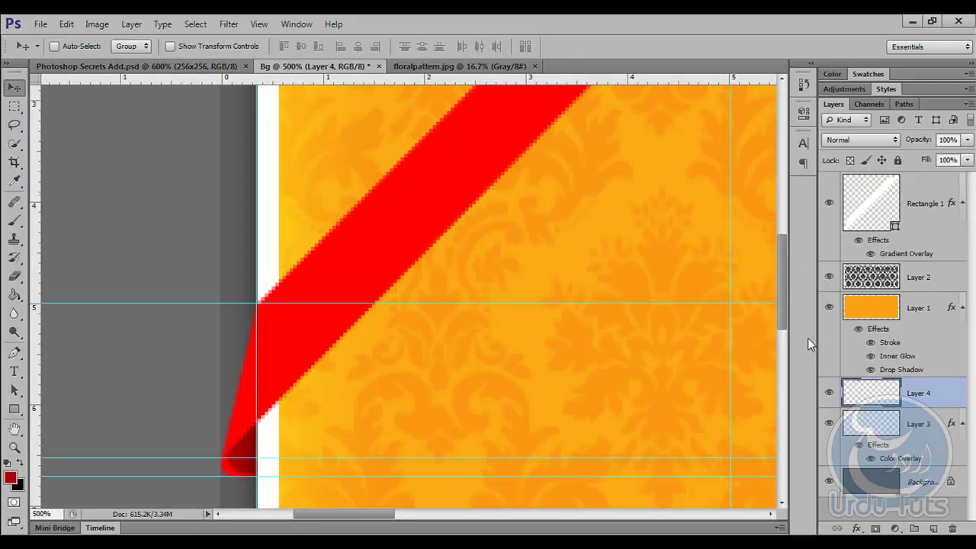
key("ctrl+minus")
key("ctrl+minus")
key("ctrl+minus")
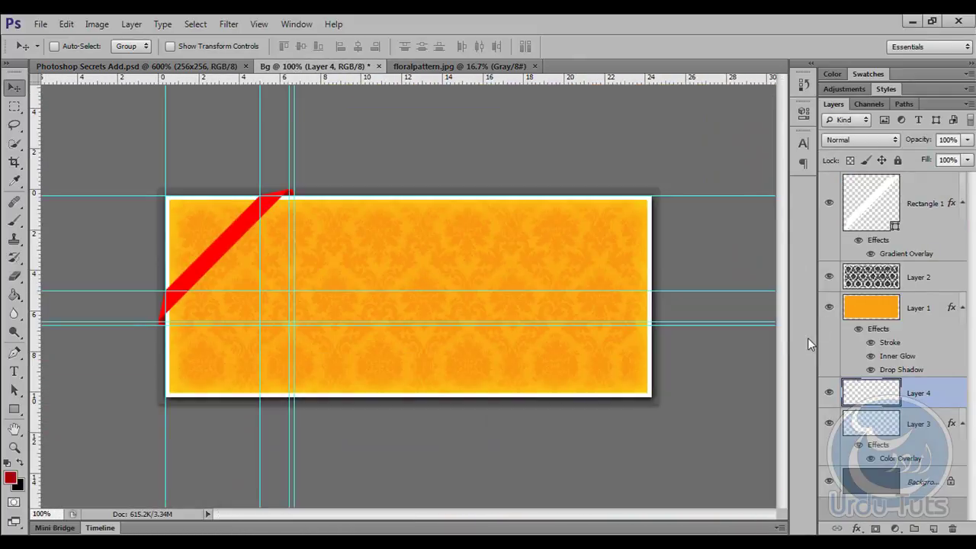
Step: Replace Rectangle 1's Gradient Overlay with a deeper red df0000 Color Overlay
double_click(900, 254)
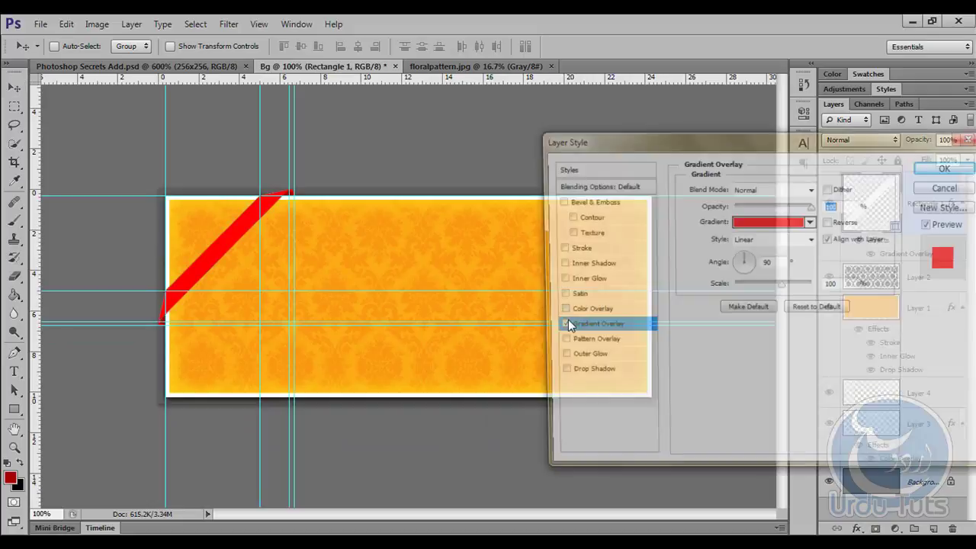
left_click(557, 326)
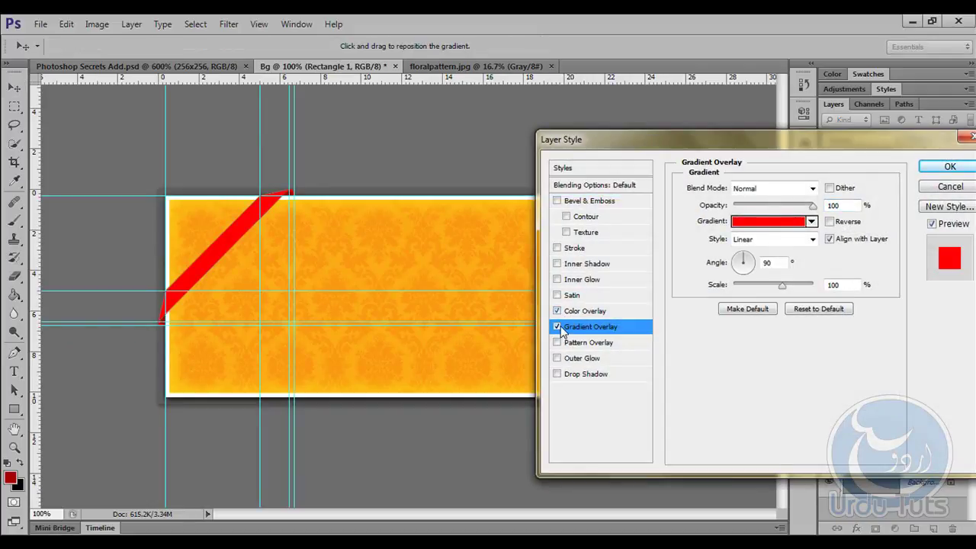
left_click(557, 310)
left_click(833, 190)
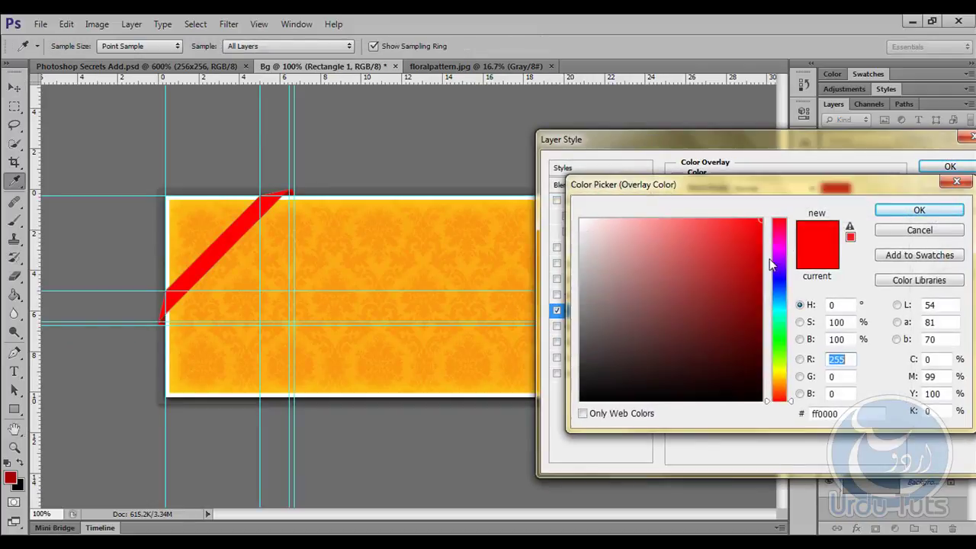
left_click_drag(759, 224, 761, 239)
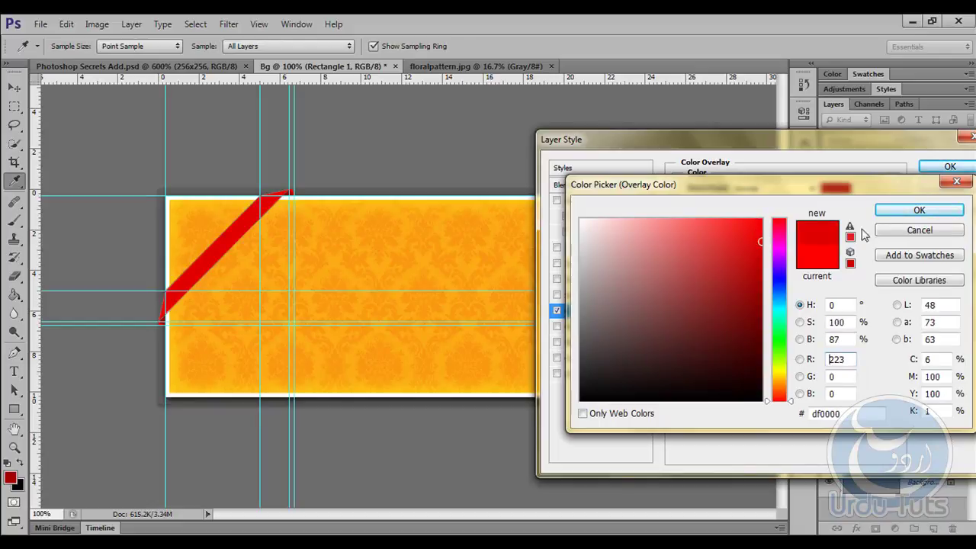
left_click(919, 210)
left_click(949, 166)
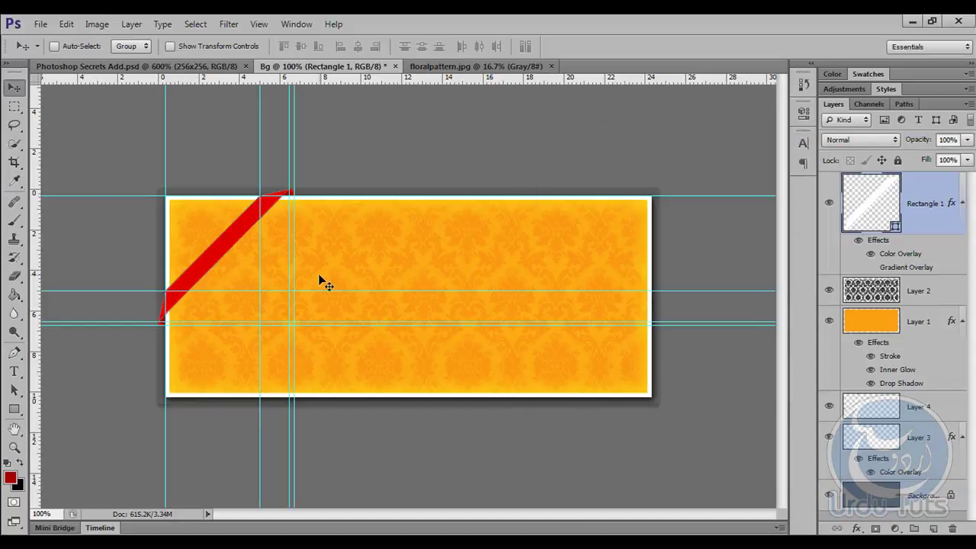
Step: Zoom in on the ribbon's left part and hide the guides
key("ctrl+plus")
mouse_move(297, 244)
left_mouse_down()
mouse_move(562, 247)
mouse_move(551, 266)
left_mouse_up()
key("ctrl+semicolon")
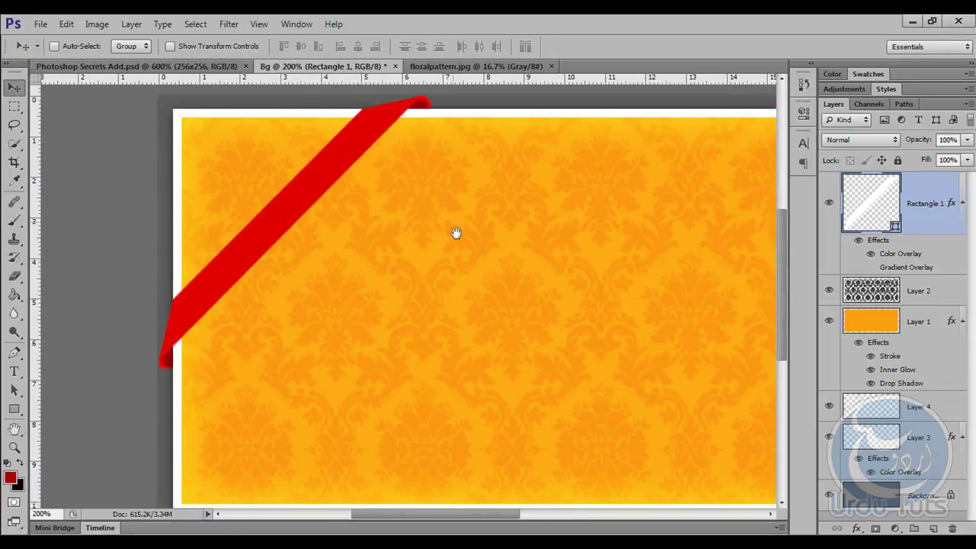
Step: Create a new empty Layer 5 above Rectangle 1 and review the brush tip settings
left_click_drag(455, 233, 470, 244)
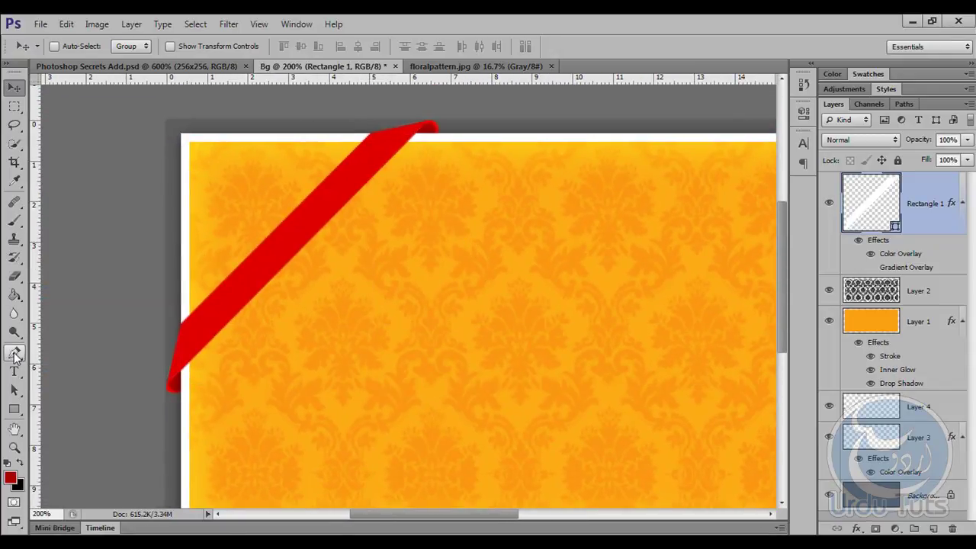
left_click(14, 353)
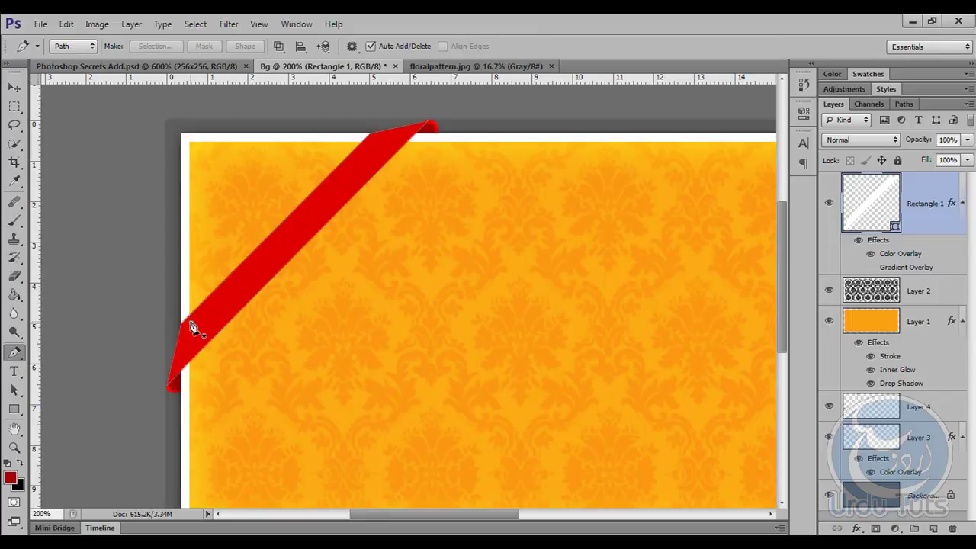
left_click(191, 323)
left_click(935, 529)
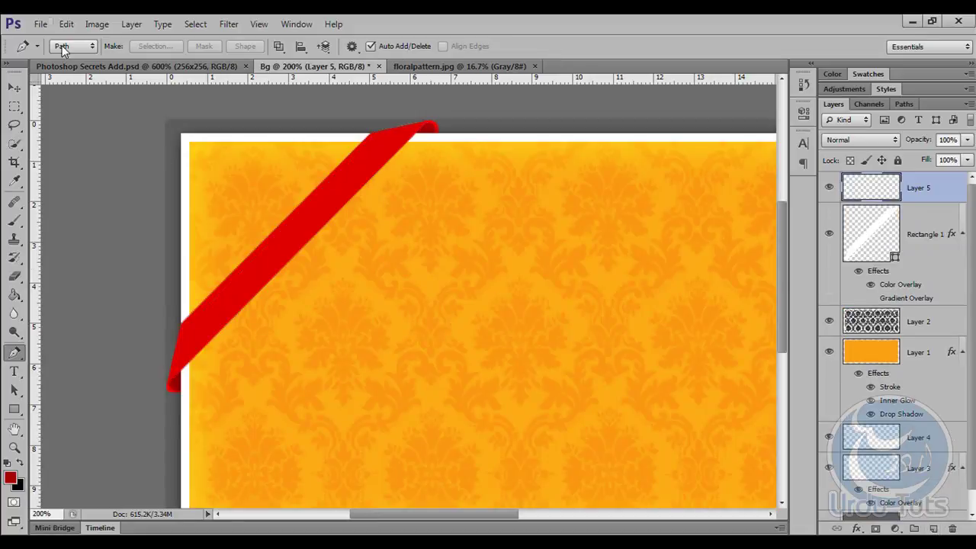
left_click(13, 220)
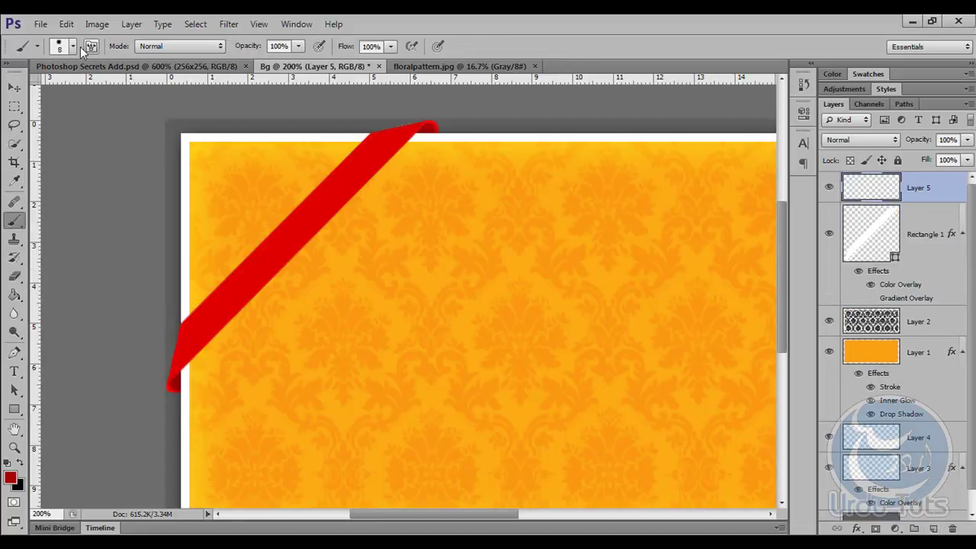
left_click(73, 47)
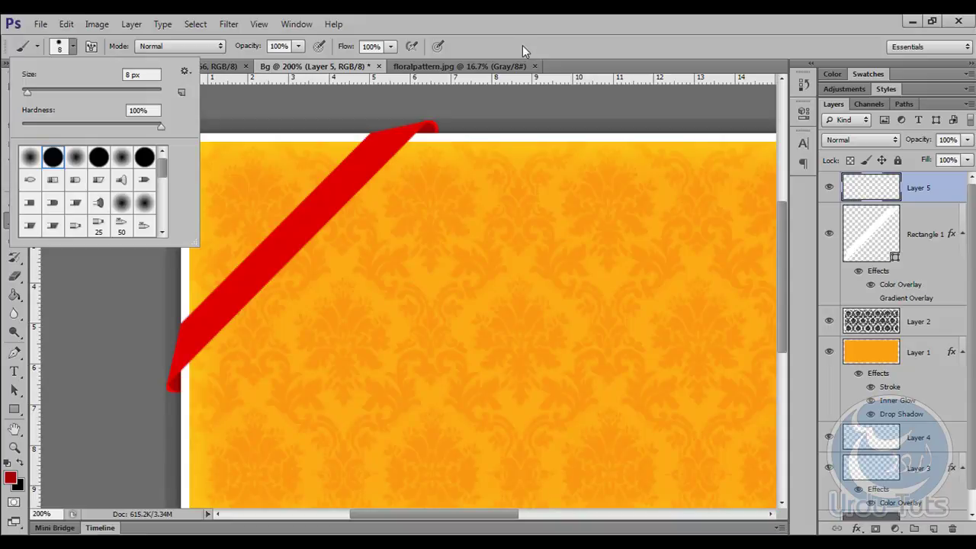
type("2")
key("Return")
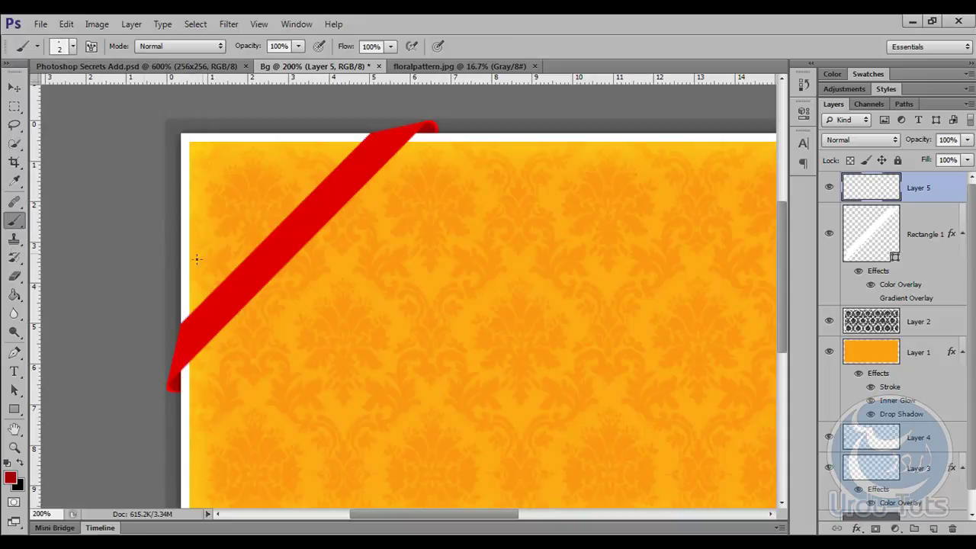
Step: Set the foreground colour to white and draw a two-point path along the ribbon
left_click(13, 352)
left_click(10, 478)
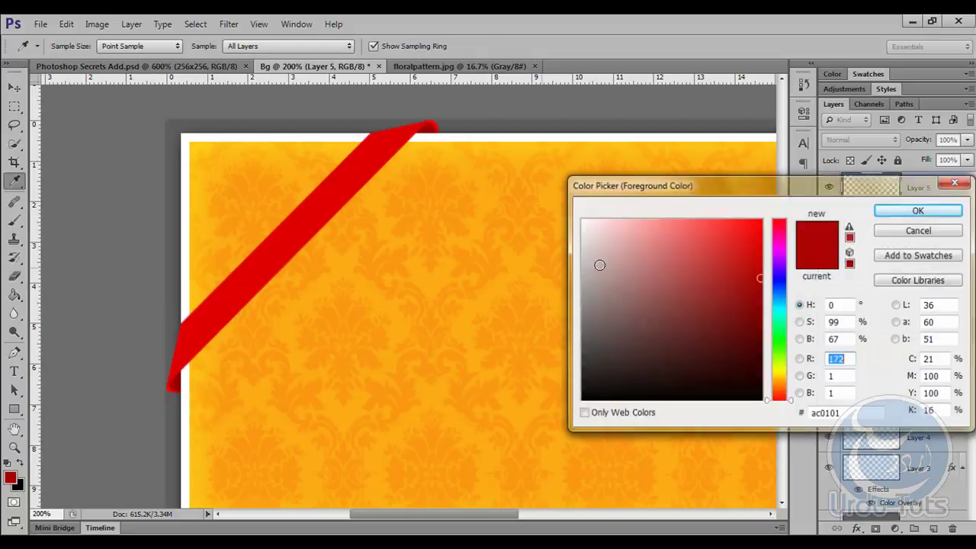
left_click_drag(599, 265, 425, 144)
left_click(918, 210)
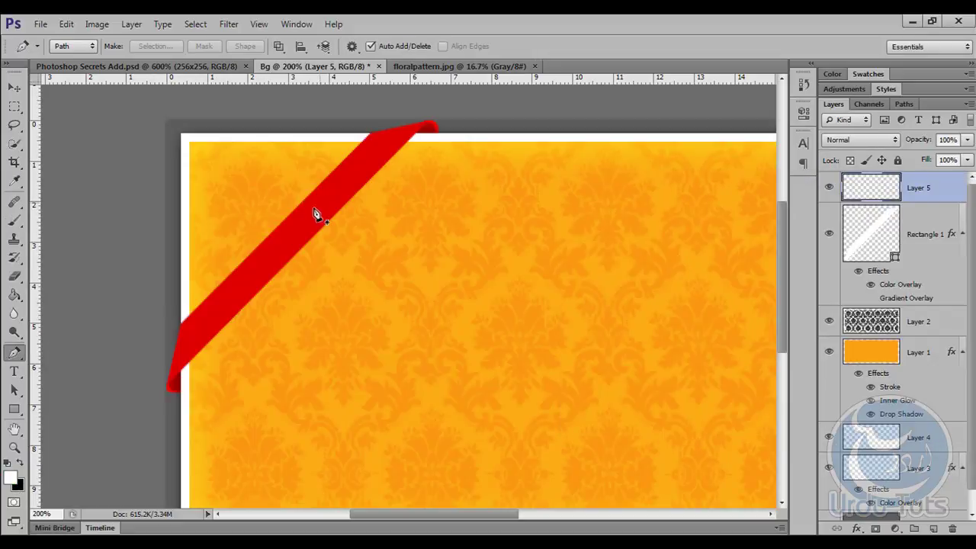
left_click(189, 326)
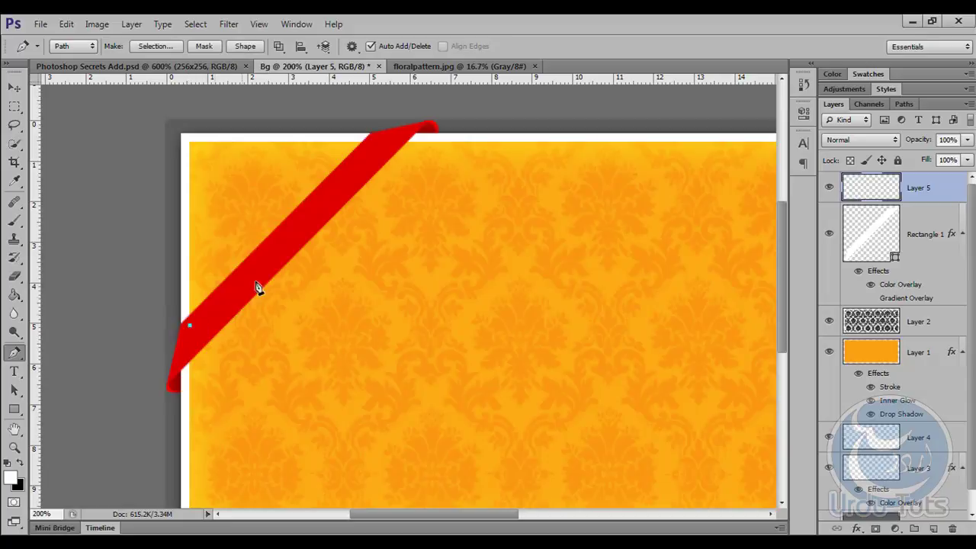
left_click(371, 142)
Step: Stroke the path with the Brush, then undo the stroke
right_click(317, 207)
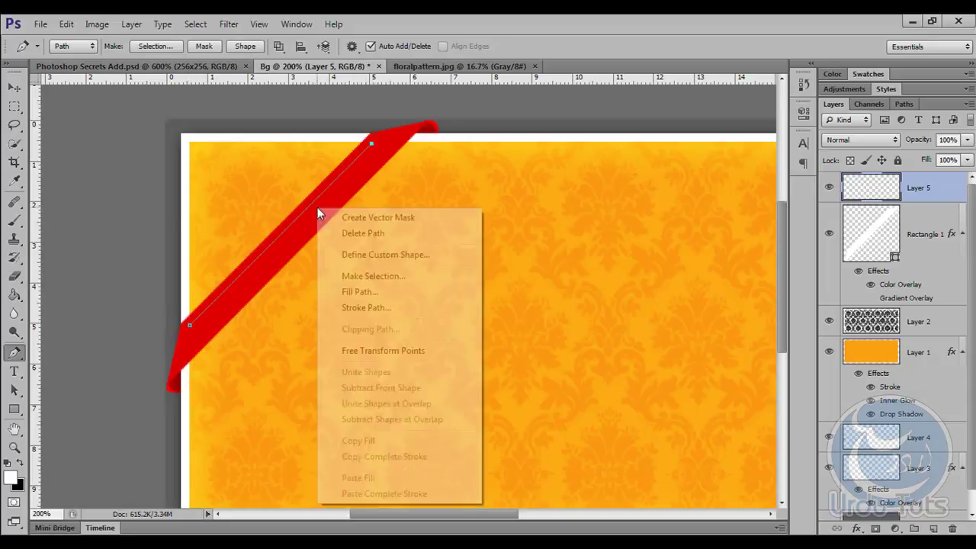
left_click(381, 312)
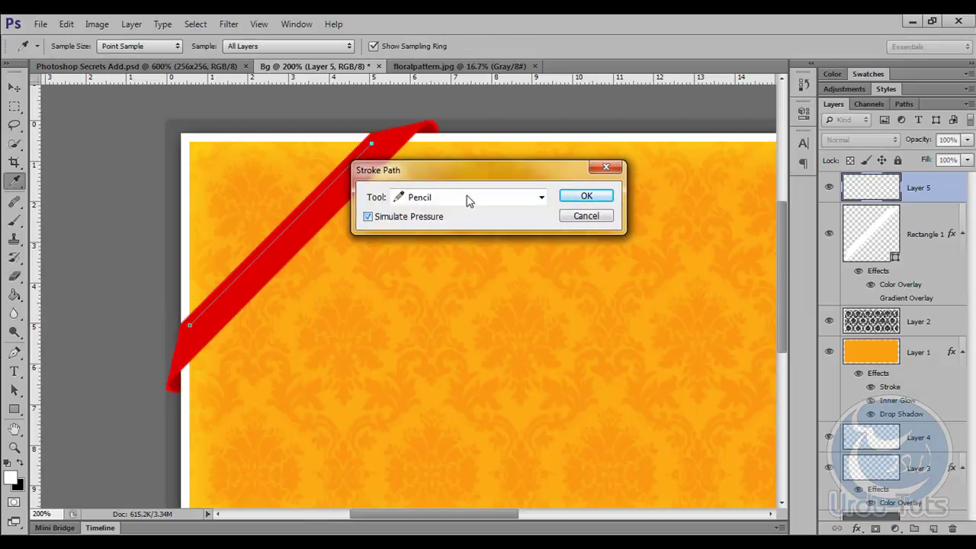
left_click(469, 201)
left_click(431, 224)
left_click(566, 197)
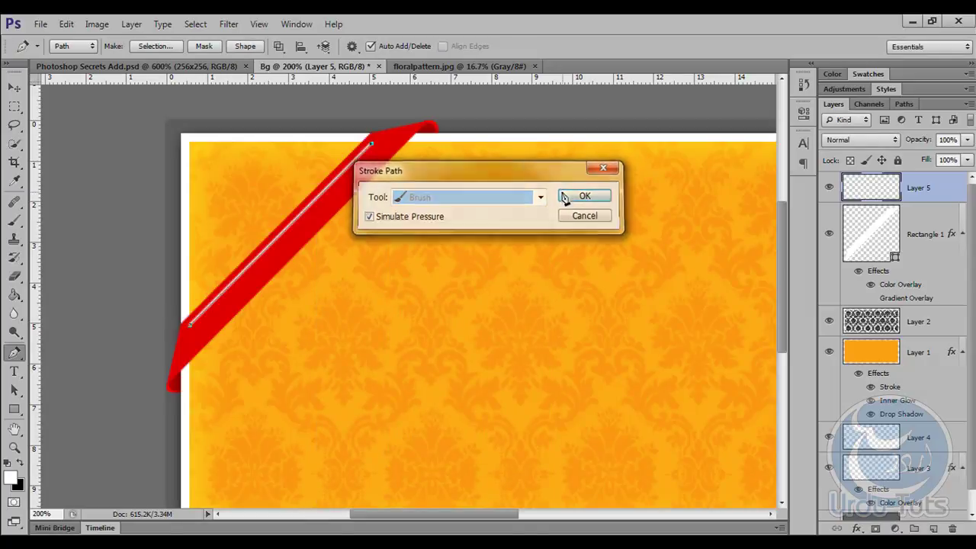
key("ctrl+z")
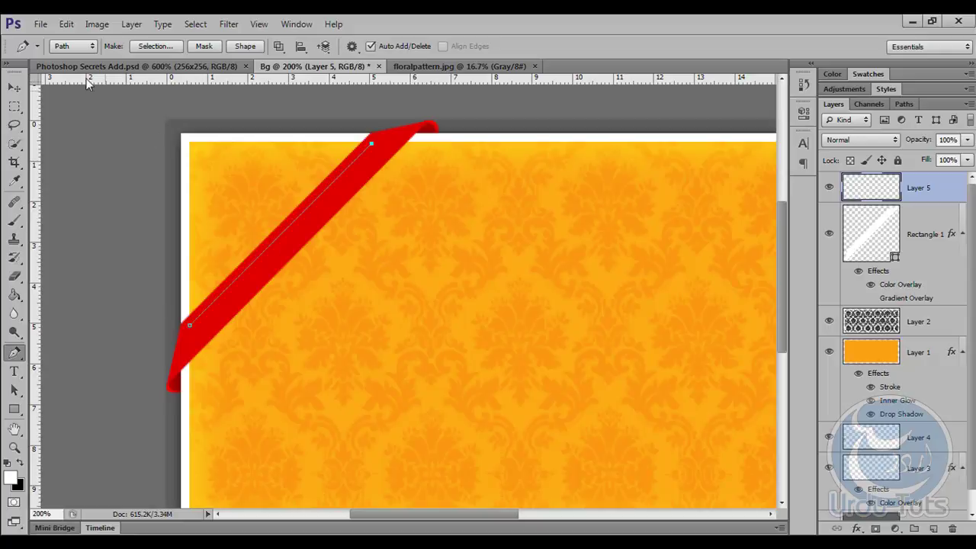
left_click(14, 220)
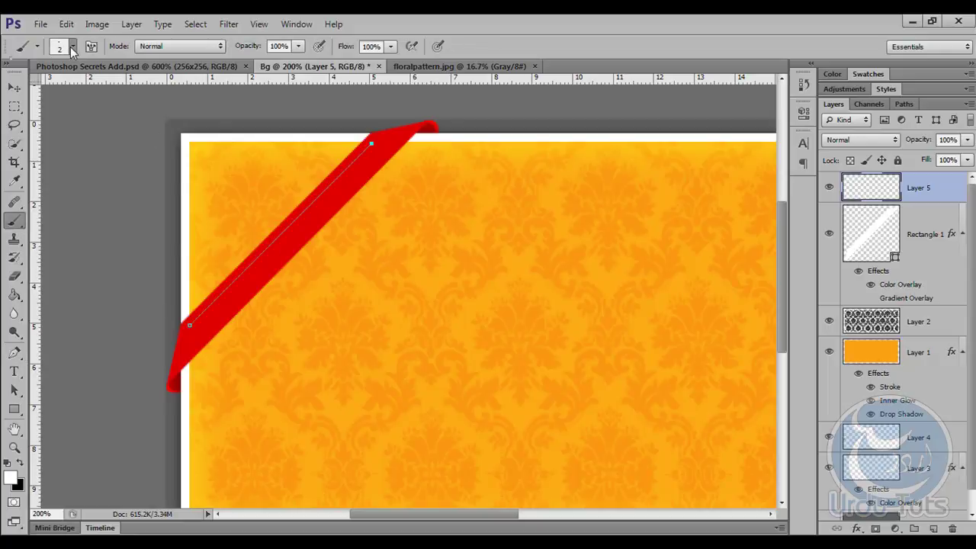
Step: Stroke the ribbon path in white with the current brush
left_click(73, 46)
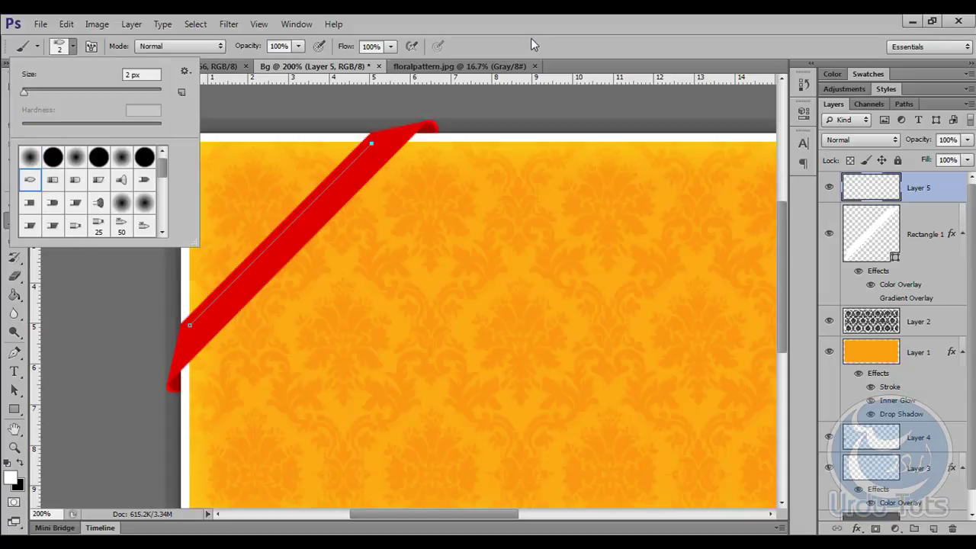
left_click(72, 46)
left_click(14, 352)
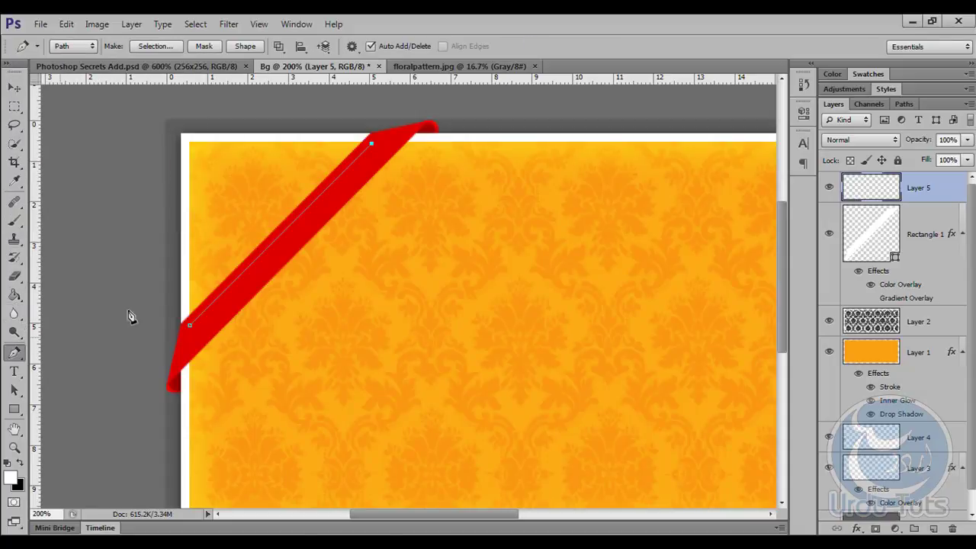
right_click(343, 191)
left_click(433, 287)
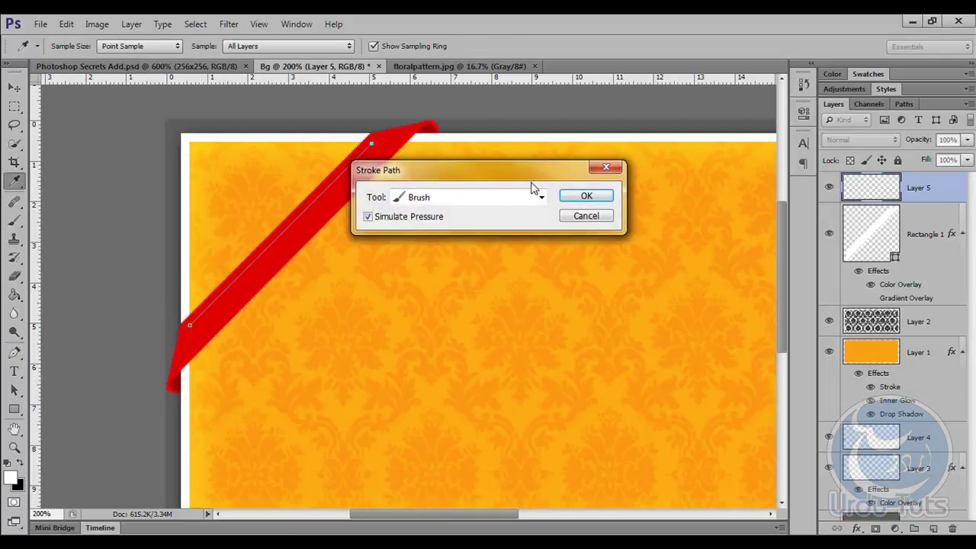
left_click(573, 200)
Step: Try deleting the path, then undo both the deletion and the white stroke
right_click(399, 211)
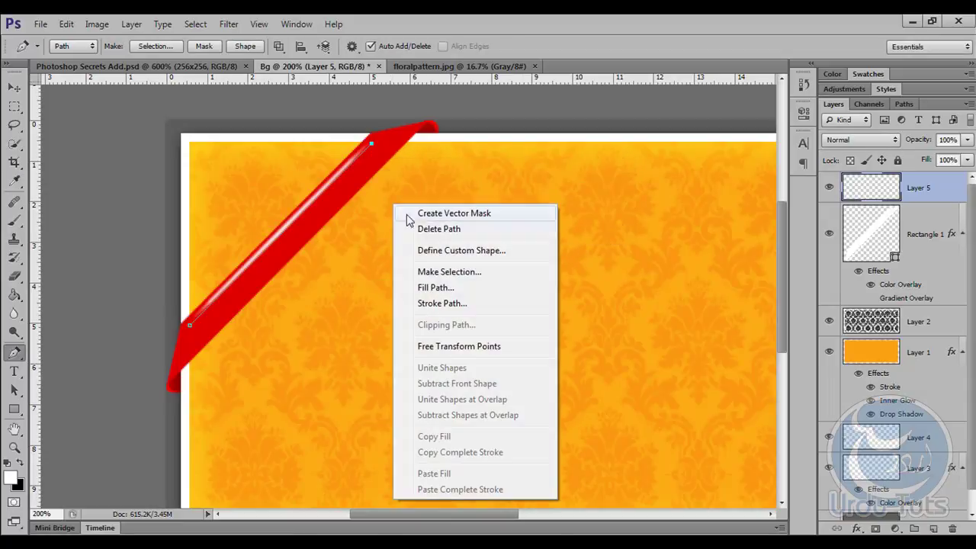
left_click(418, 224)
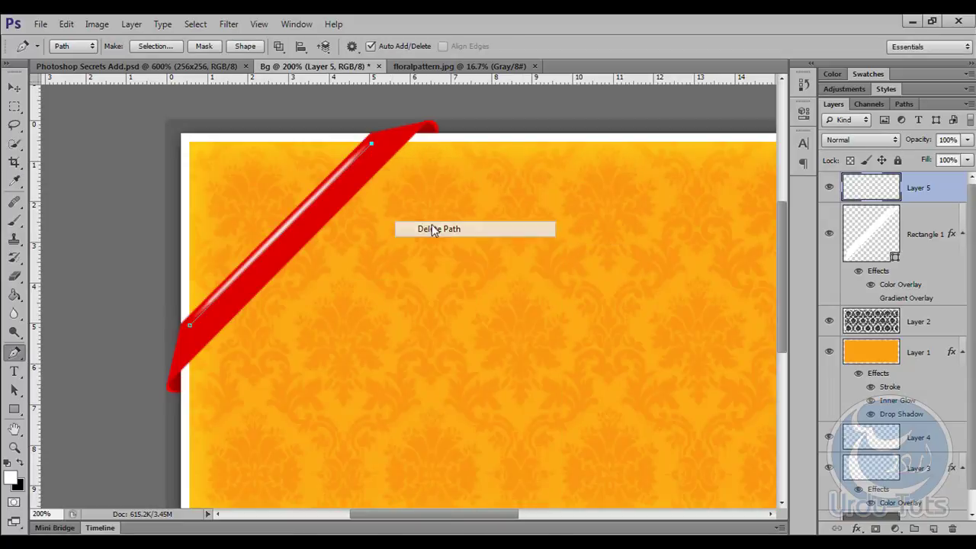
key("ctrl+z")
right_click(343, 189)
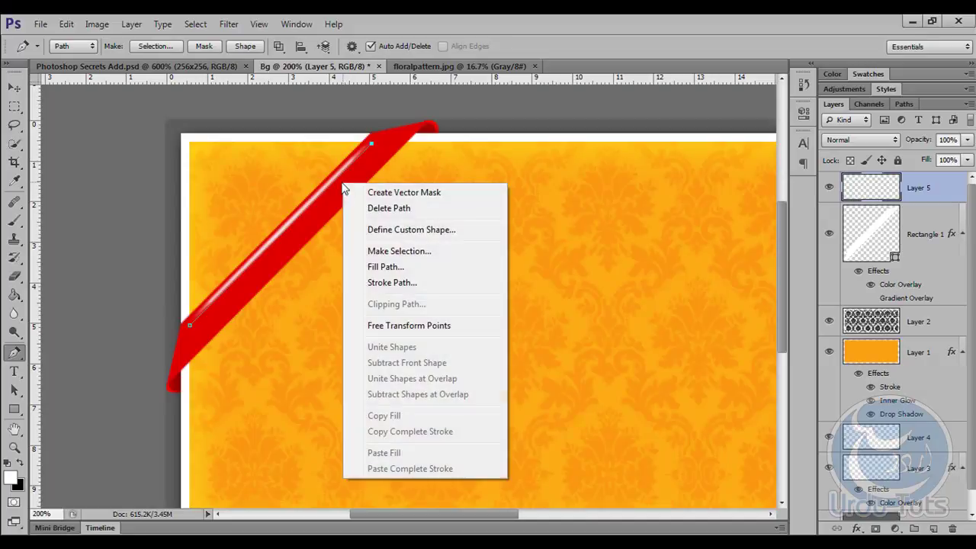
left_click(379, 211)
key("ctrl+alt+z")
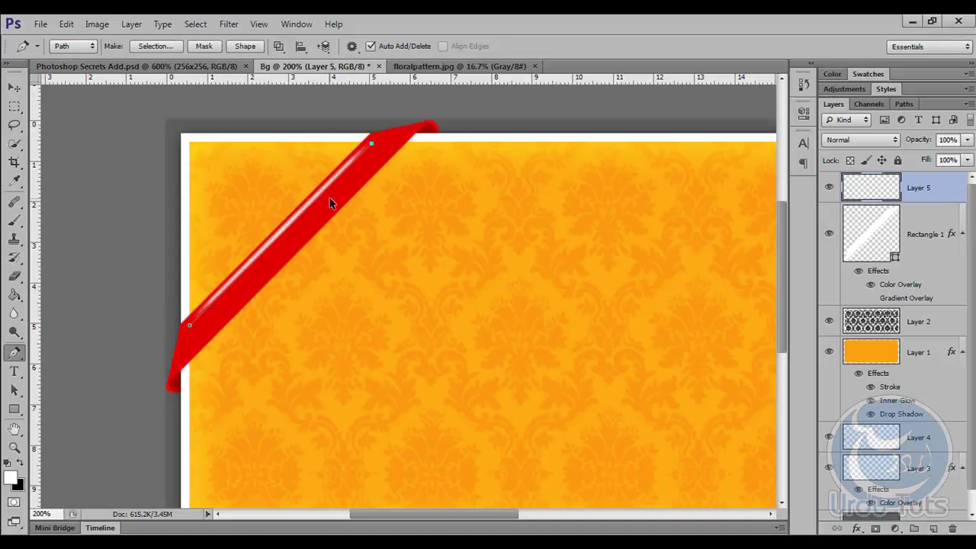
key("ctrl+alt+z")
Step: Set the brush to 1 px and stroke the path with a thin white line
left_click(14, 223)
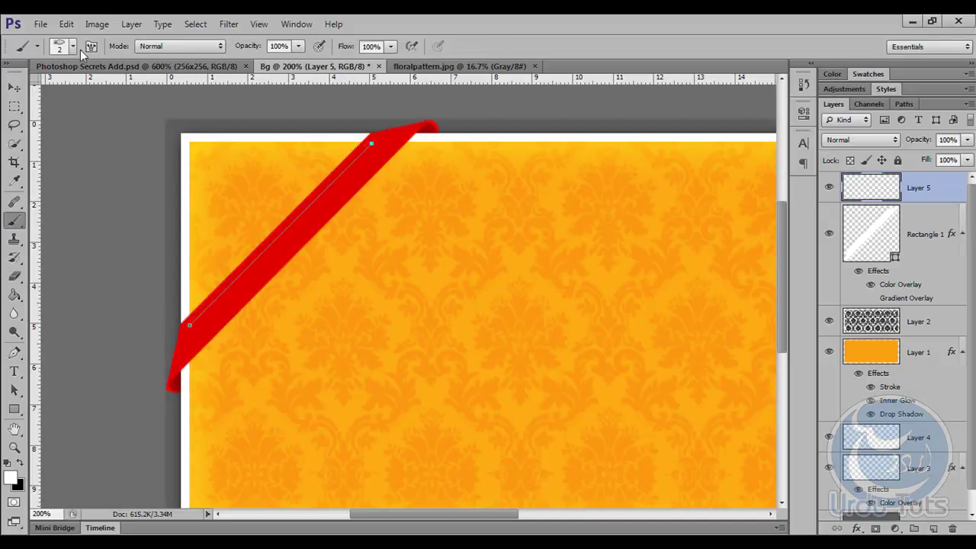
left_click(71, 48)
left_click_drag(24, 93, 6, 99)
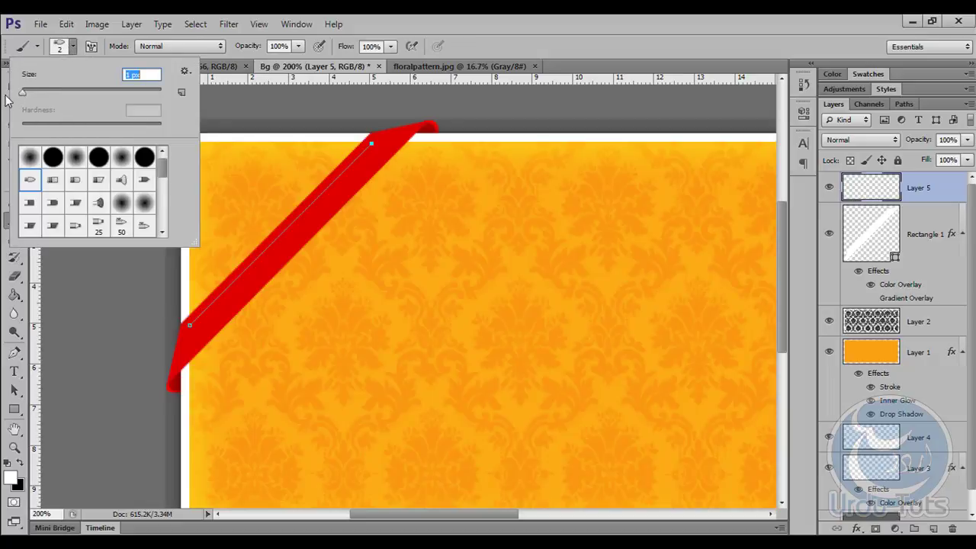
left_click(559, 67)
left_click(14, 352)
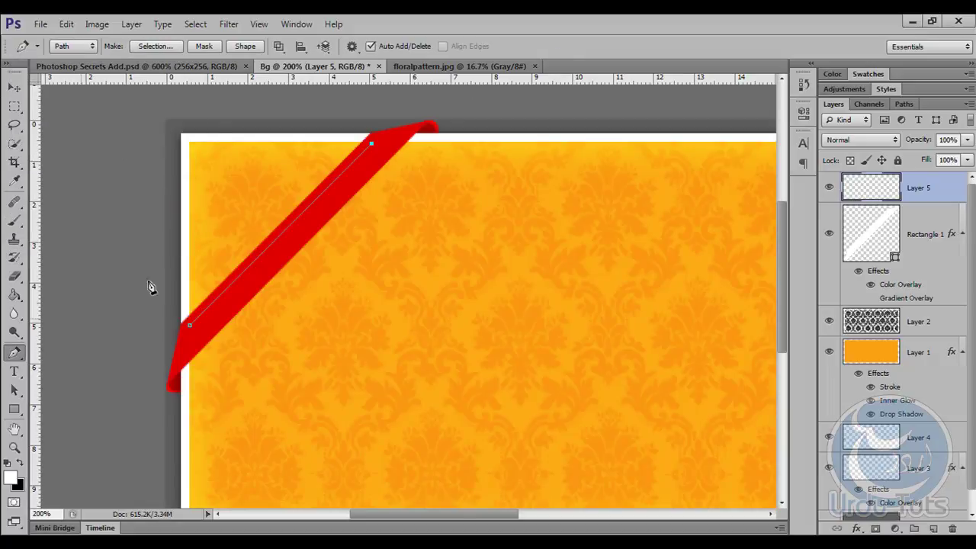
right_click(284, 198)
left_click(328, 291)
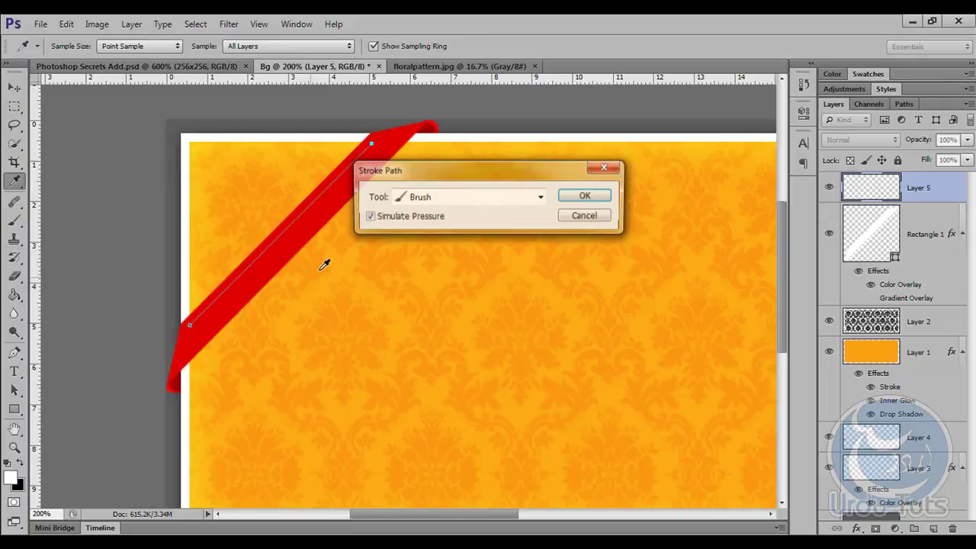
left_click(581, 194)
Step: Delete the guide path and zoom out to view the whole banner
right_click(423, 212)
left_click(451, 232)
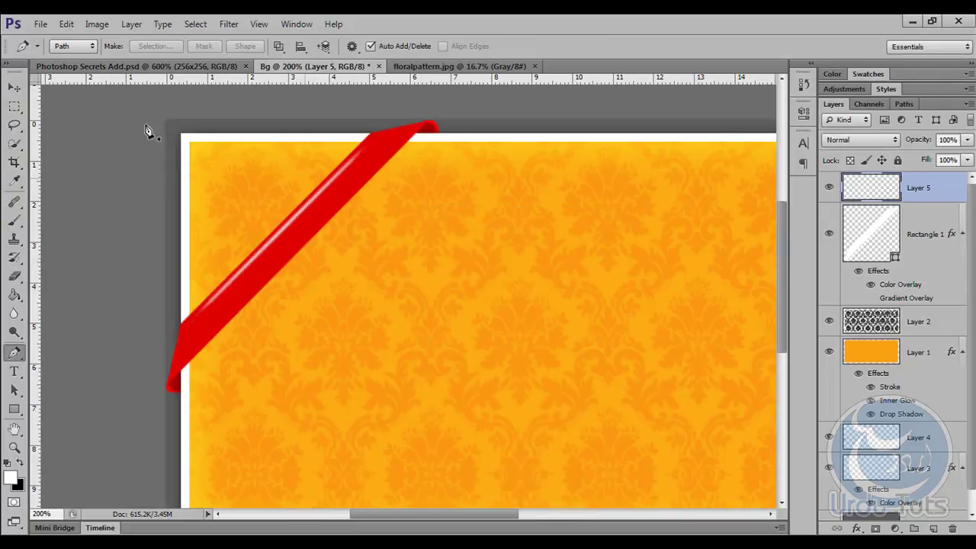
left_click(14, 88)
key("ctrl+minus")
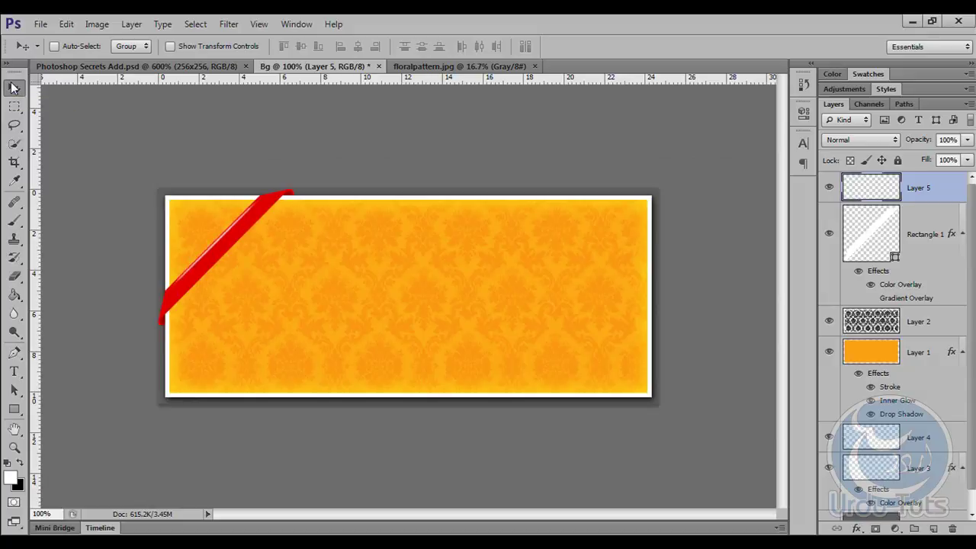
Step: Duplicate the highlight into Layer 5 copy and nudge it down and right
key("ctrl+j")
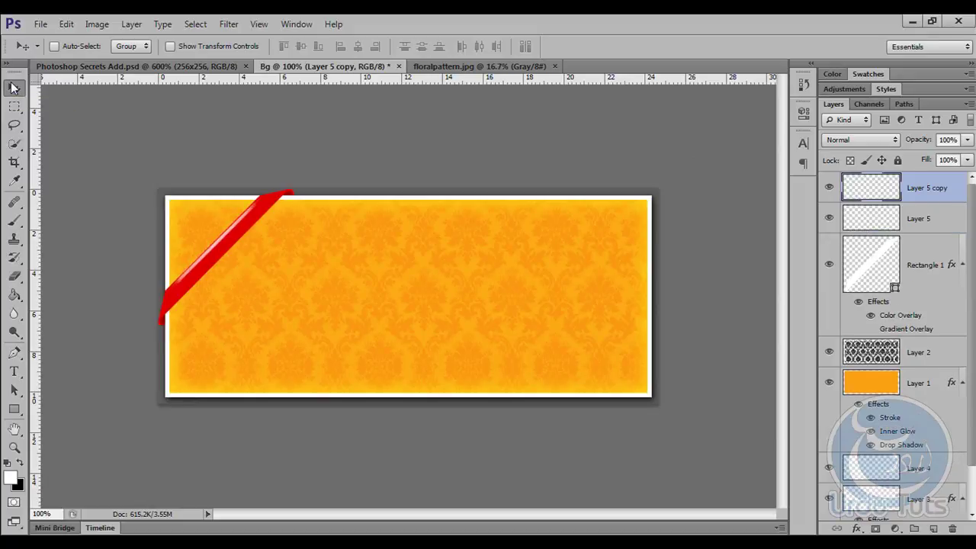
key("Down")
key("Down")
key("Down")
key("Down")
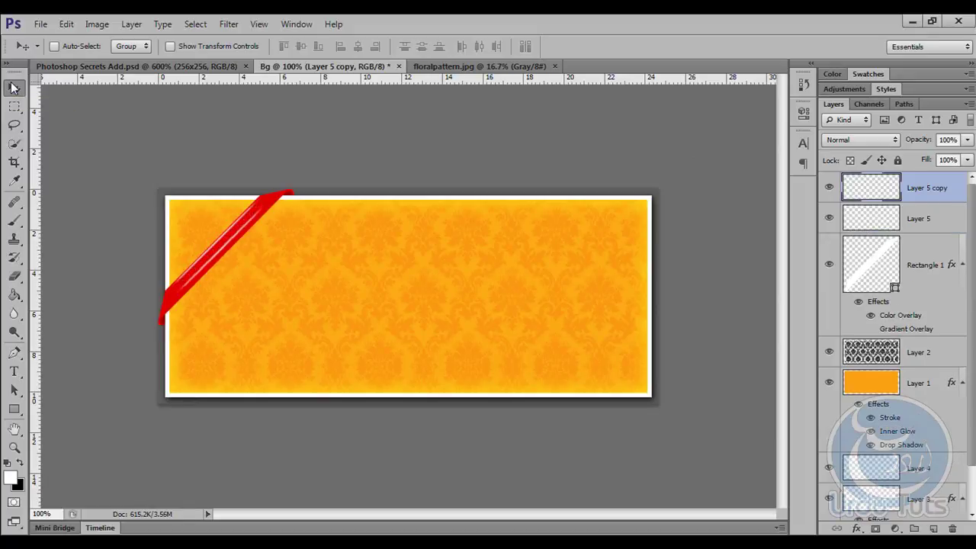
key("Right")
key("Down")
key("Down")
key("Down")
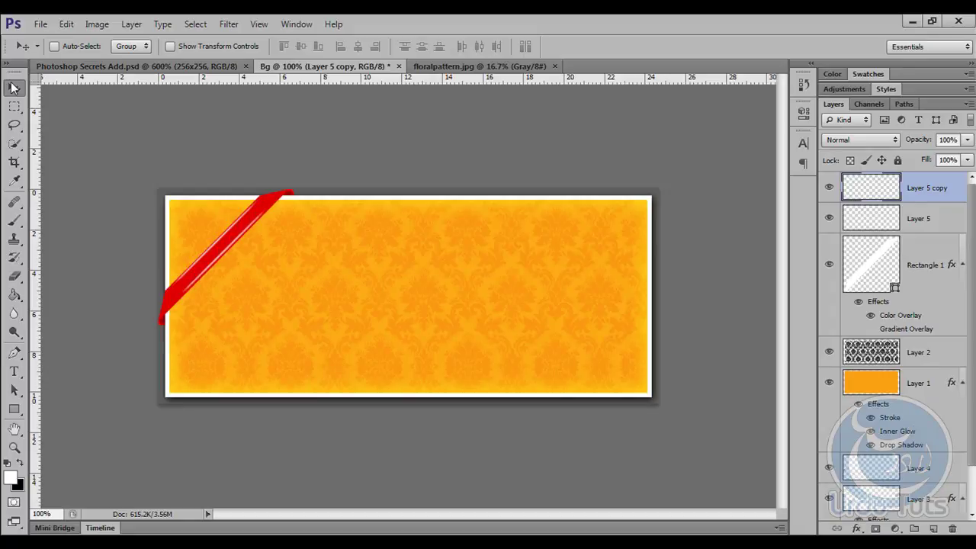
key("Down")
key("Down")
Step: Zoom to 300% and place pen anchors along the ribbon's upper edge
key("ctrl+plus")
key("ctrl+plus")
left_click_drag(328, 236, 510, 247)
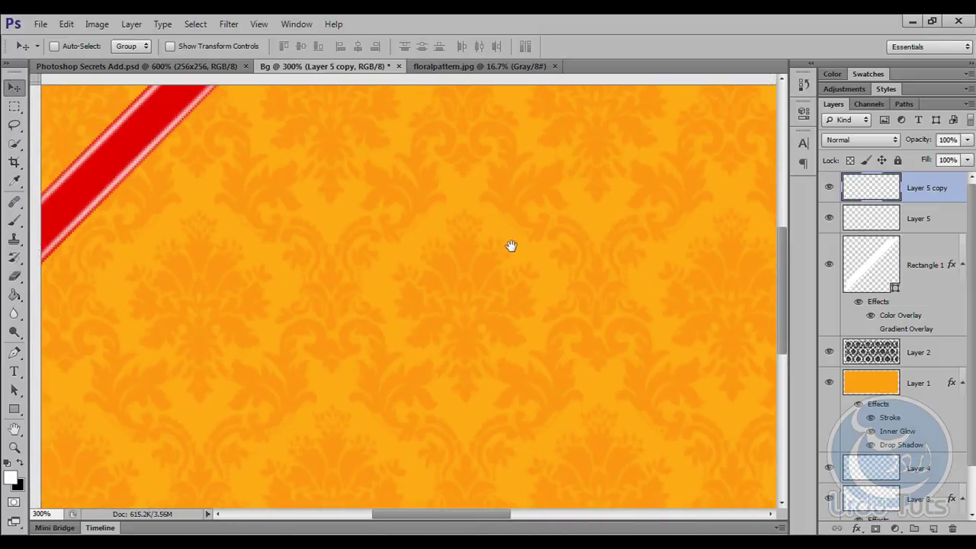
left_click_drag(397, 392, 394, 398)
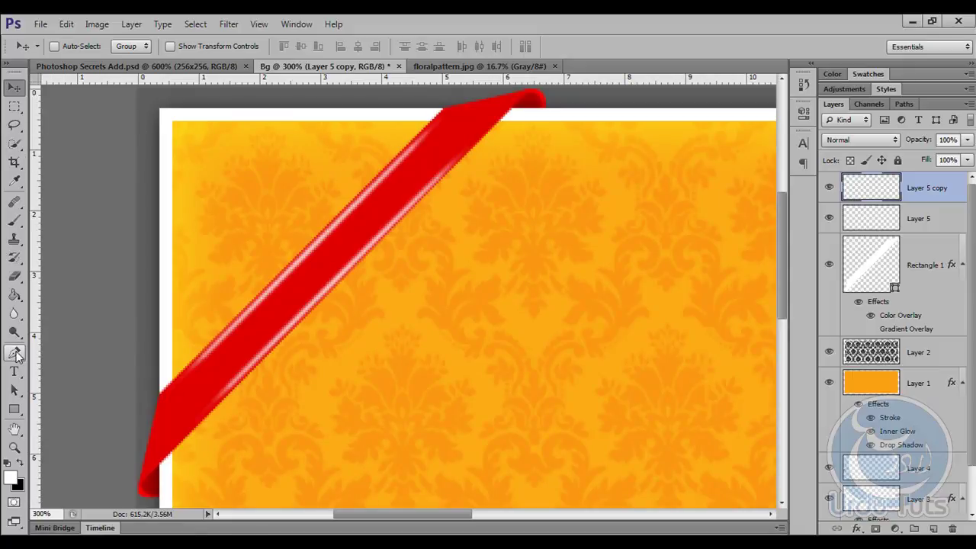
left_click(14, 352)
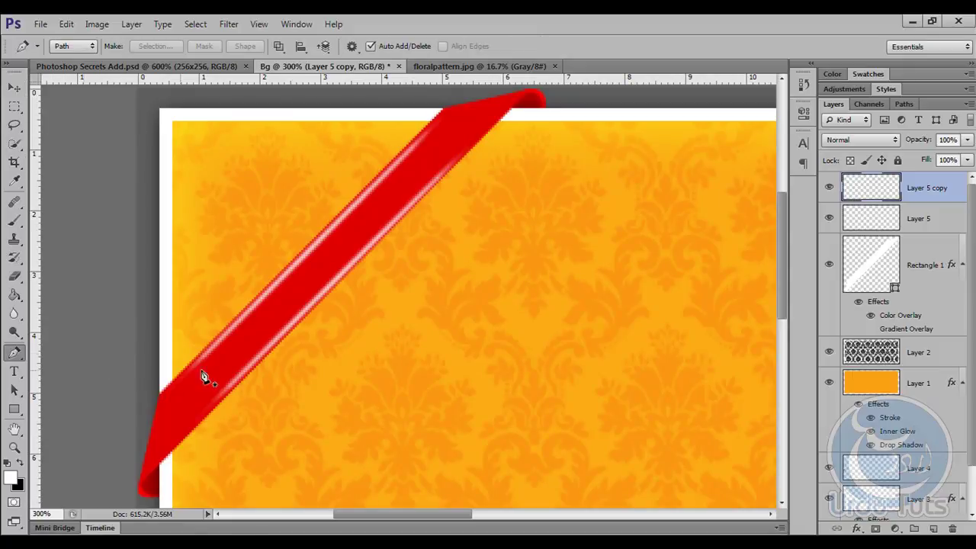
left_click(163, 395)
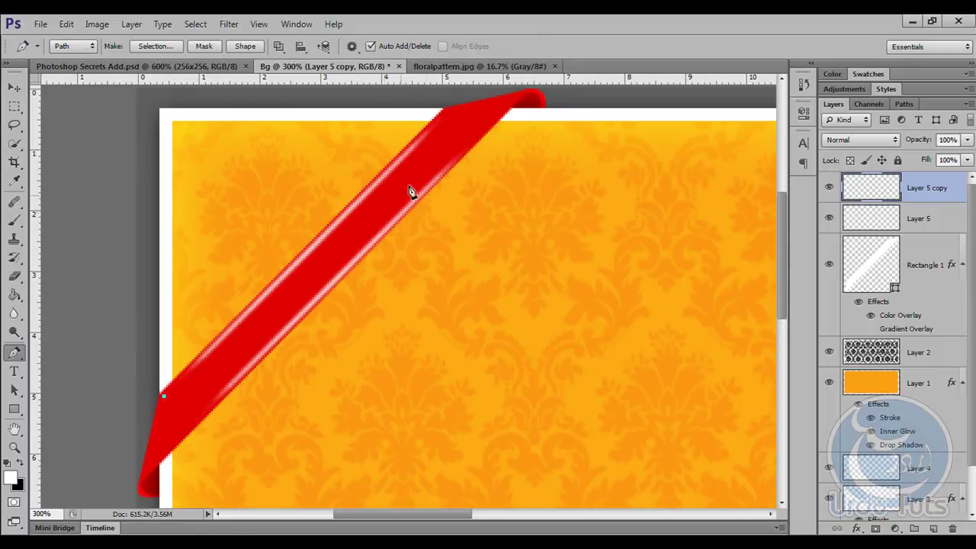
left_click(449, 113)
left_click(497, 114)
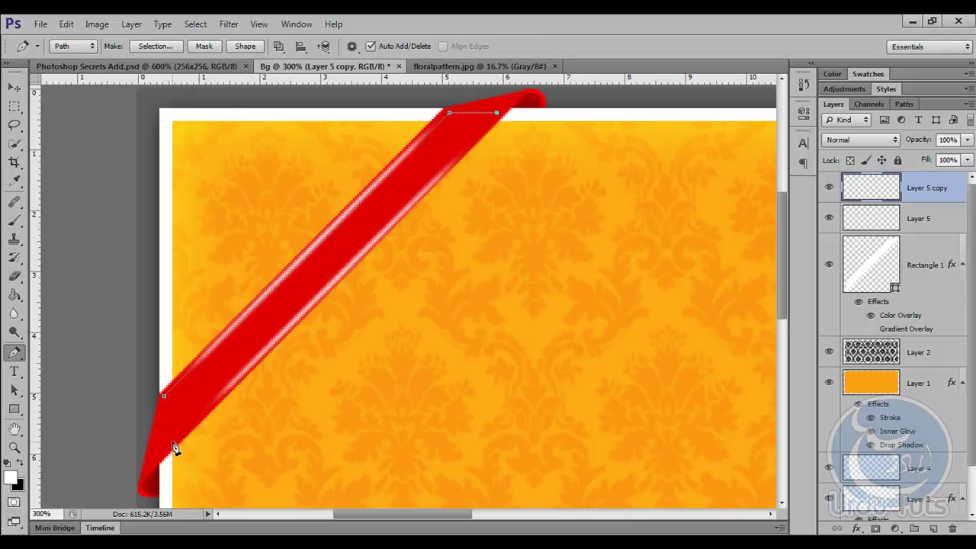
Step: Close the ribbon's outline path and add a new empty layer for the fill
left_click(163, 396)
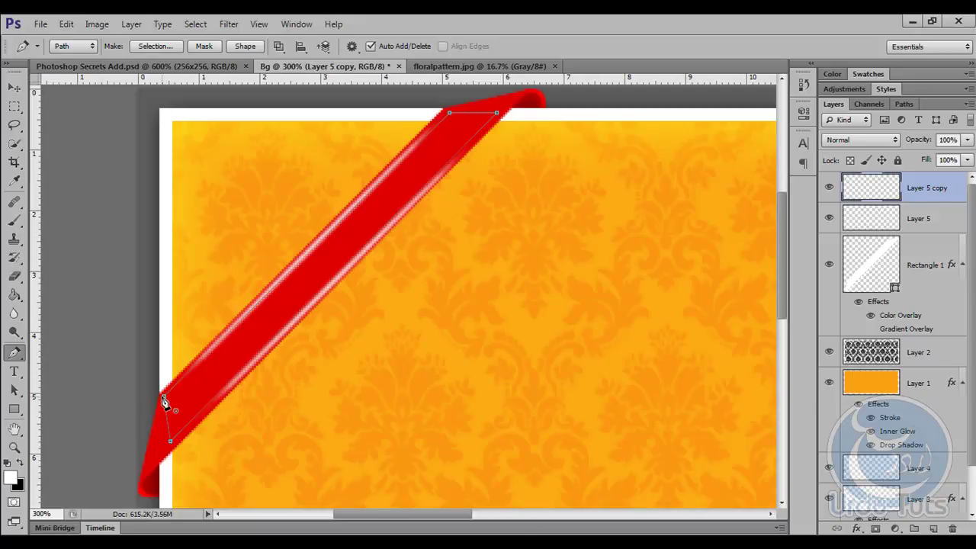
left_click(163, 397)
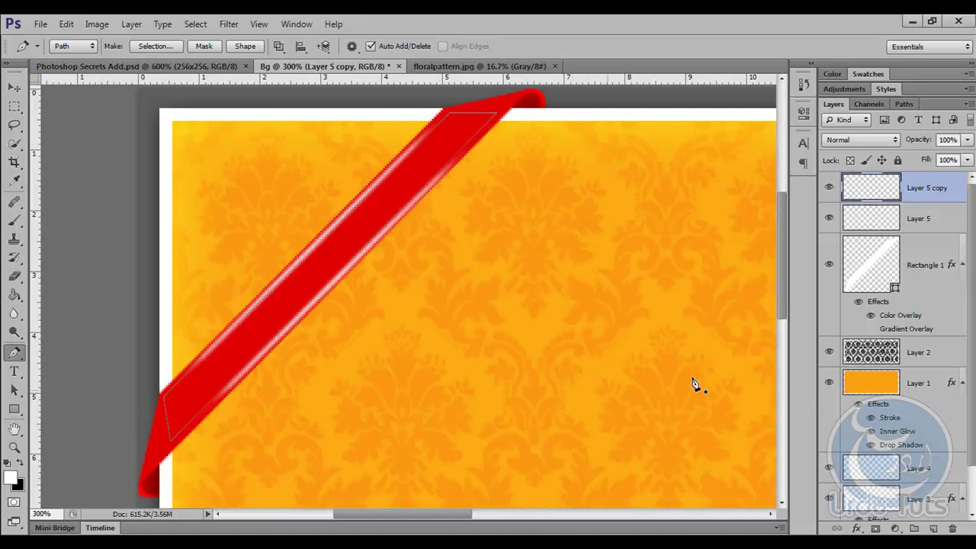
left_click(936, 526)
Step: Fill the path with pure red ff0000 on the new layer, then delete the path
right_click(323, 319)
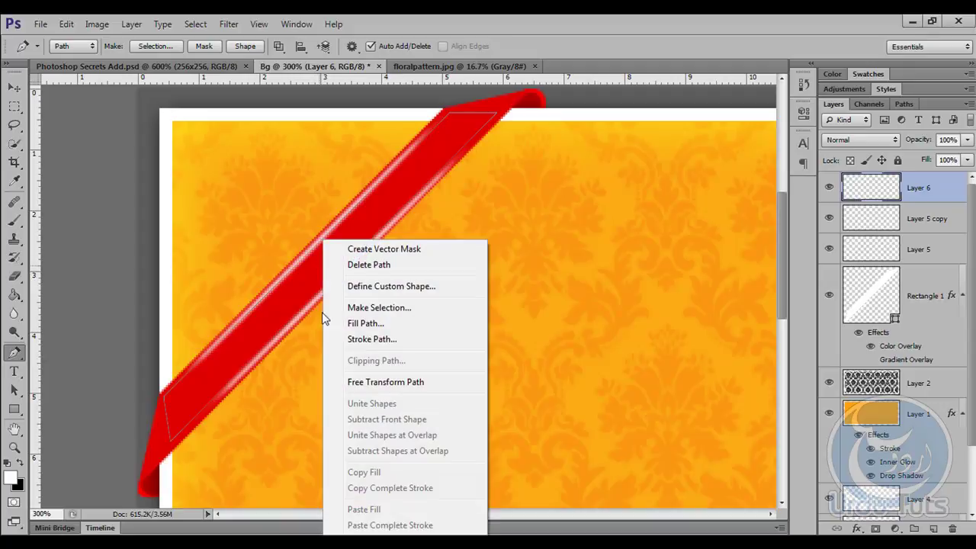
left_click(372, 324)
left_click(481, 154)
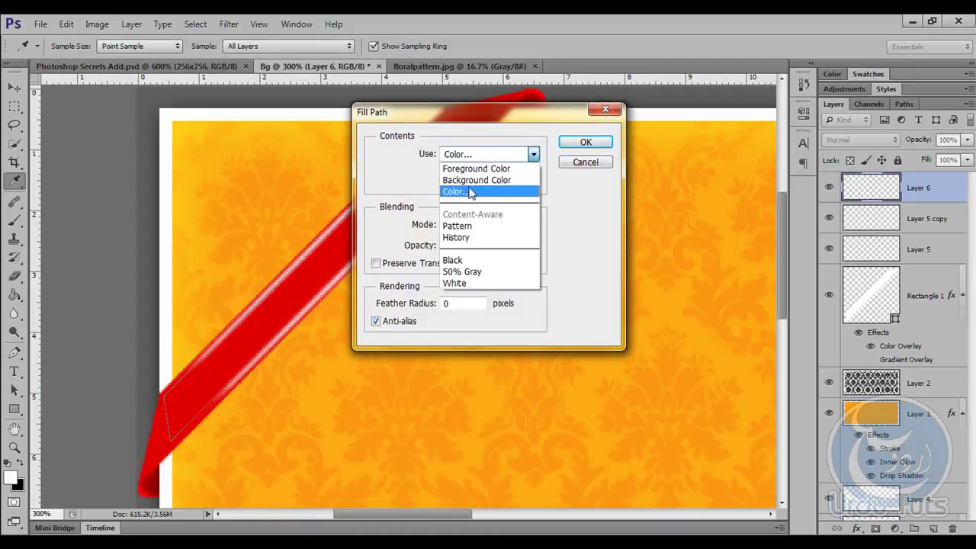
left_click(468, 191)
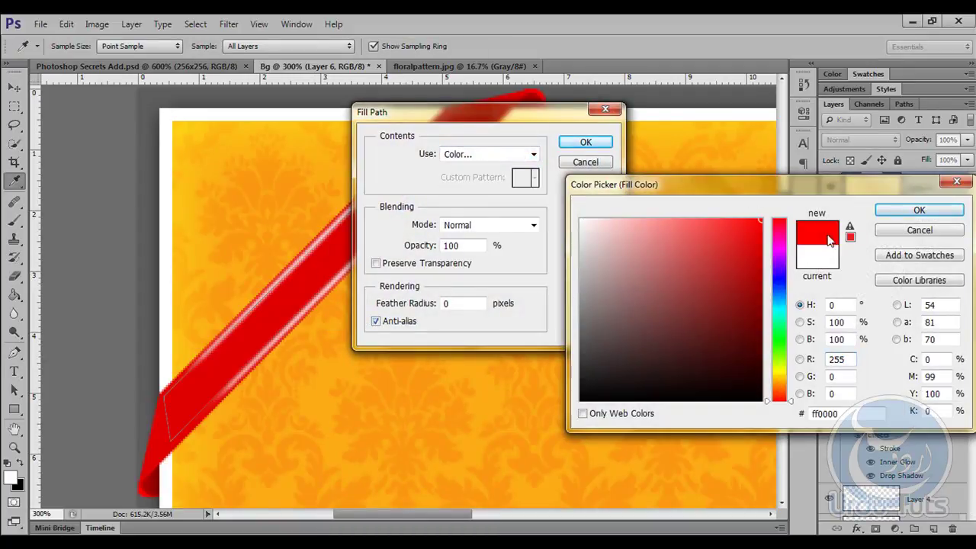
left_click(915, 212)
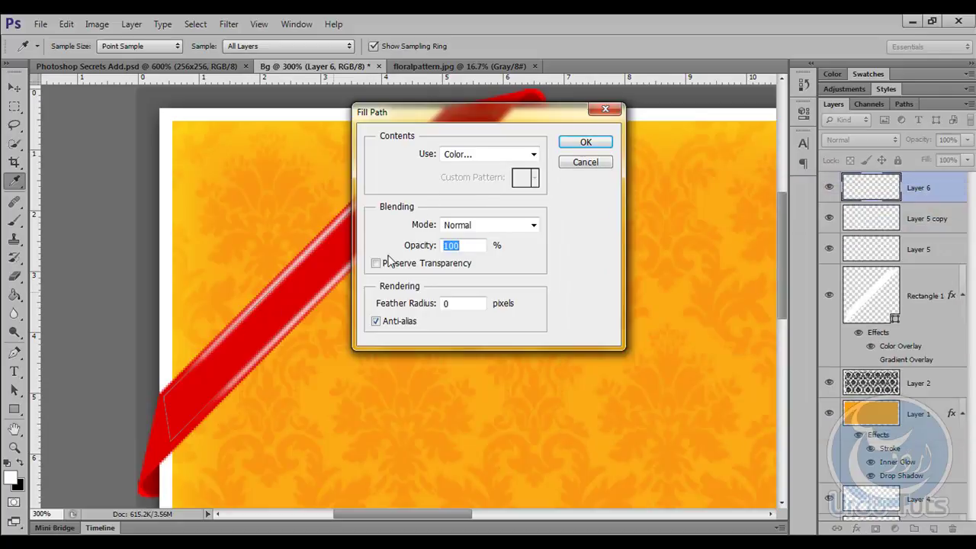
left_click(584, 142)
right_click(385, 202)
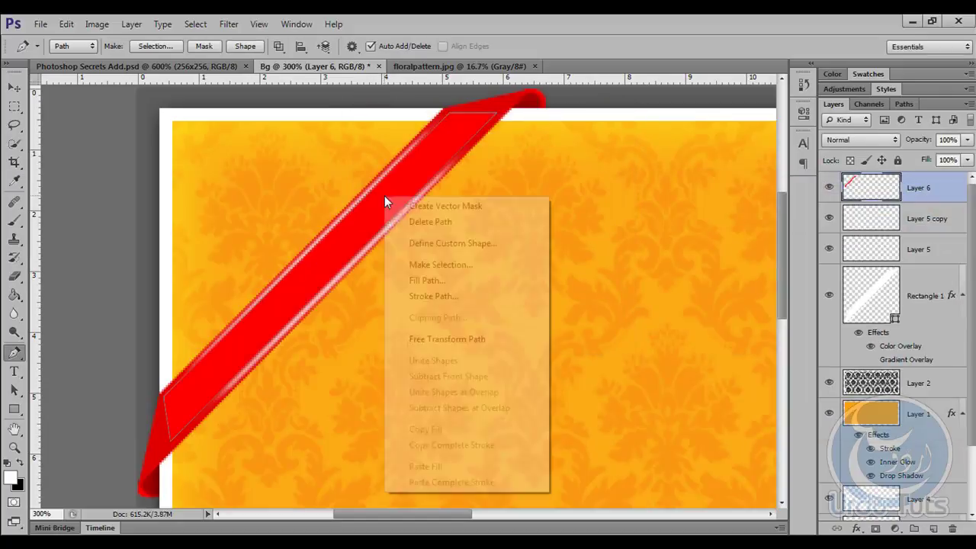
left_click(415, 222)
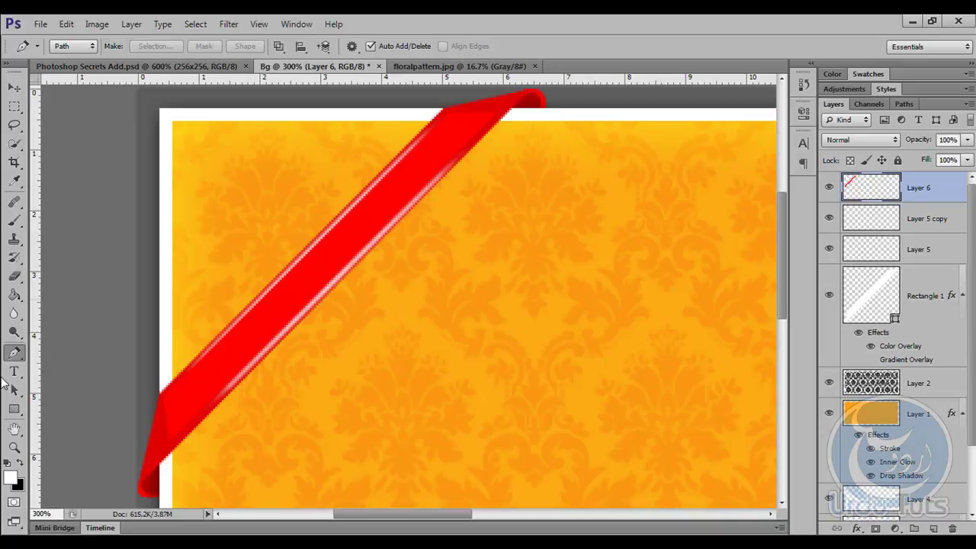
Step: Set the Eraser to a soft round brush tip at 71 px
left_click(13, 276)
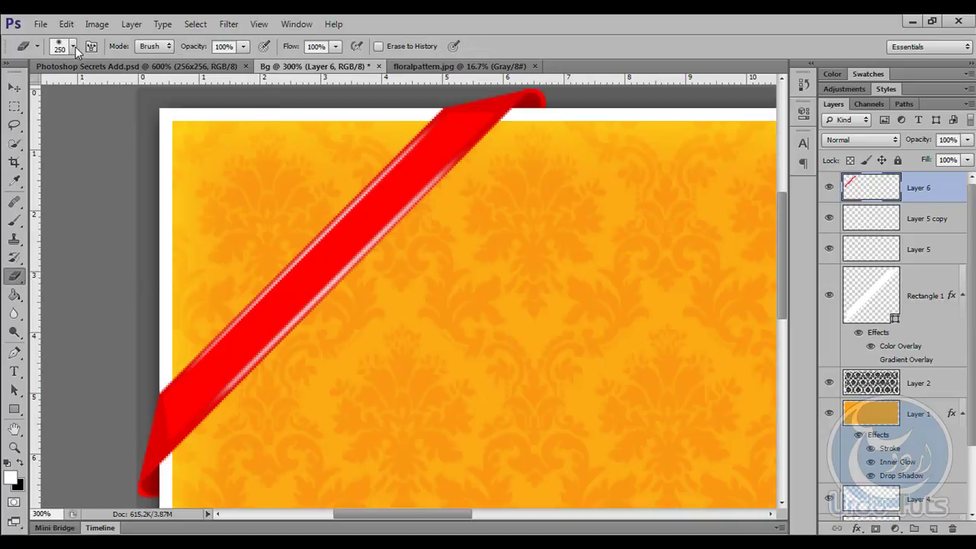
left_click(74, 47)
left_click(74, 158)
left_click_drag(99, 92, 71, 92)
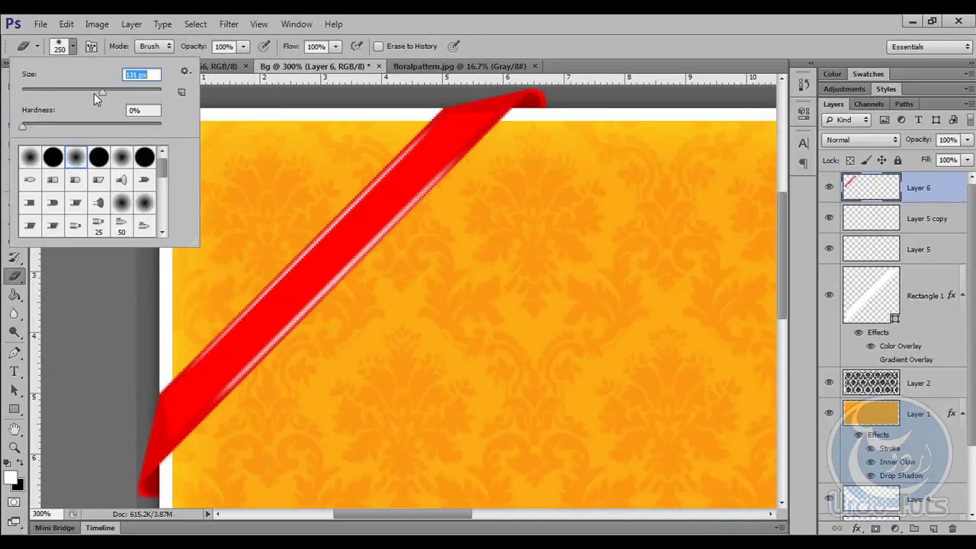
Step: Pan and zoom around the banner to frame the ribbon's left end at 300%
key("Return")
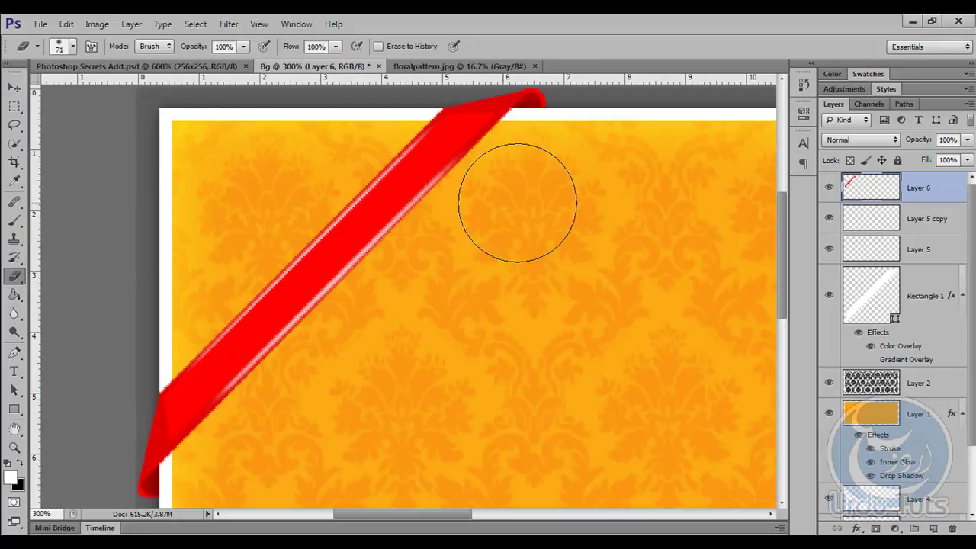
mouse_move(425, 255)
left_mouse_down()
mouse_move(364, 366)
mouse_move(362, 357)
left_mouse_up()
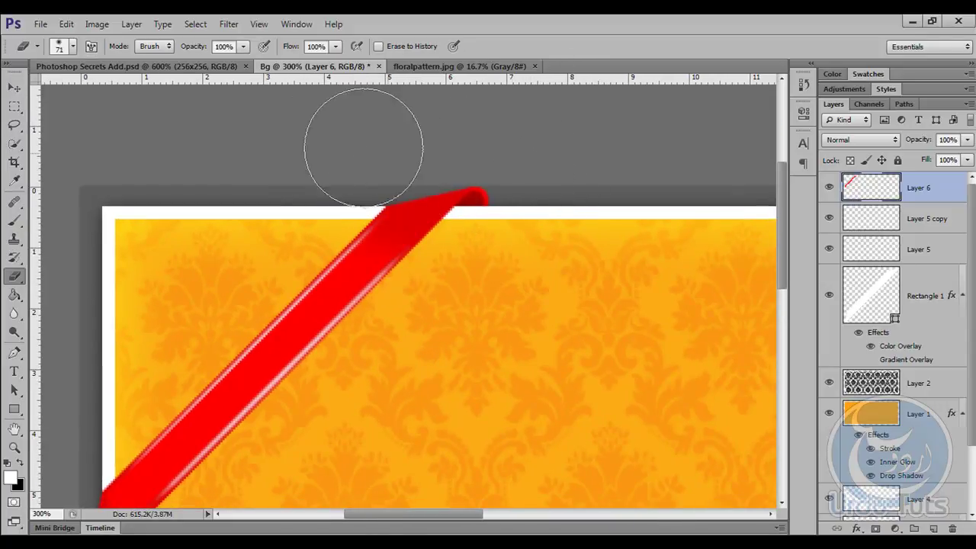
left_click_drag(327, 267, 566, 98)
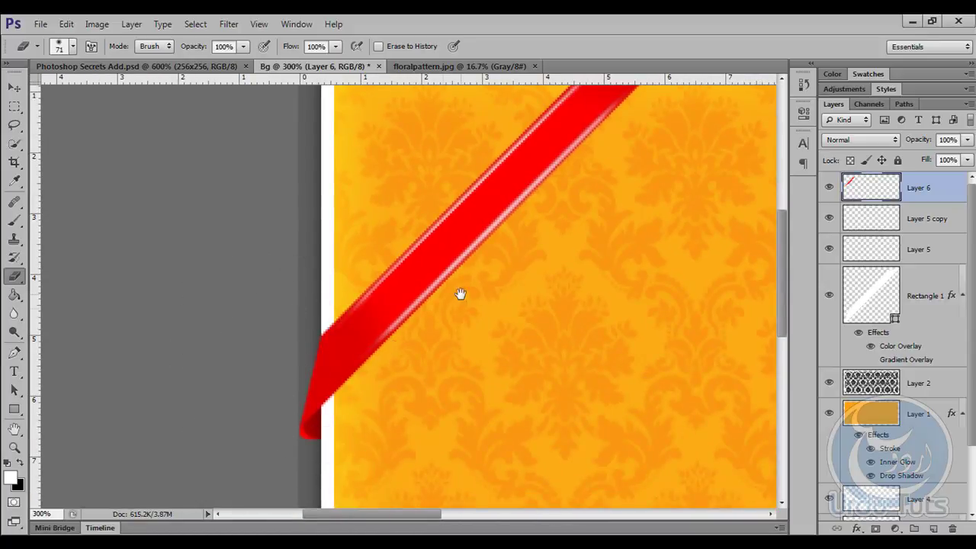
left_click_drag(458, 290, 331, 409)
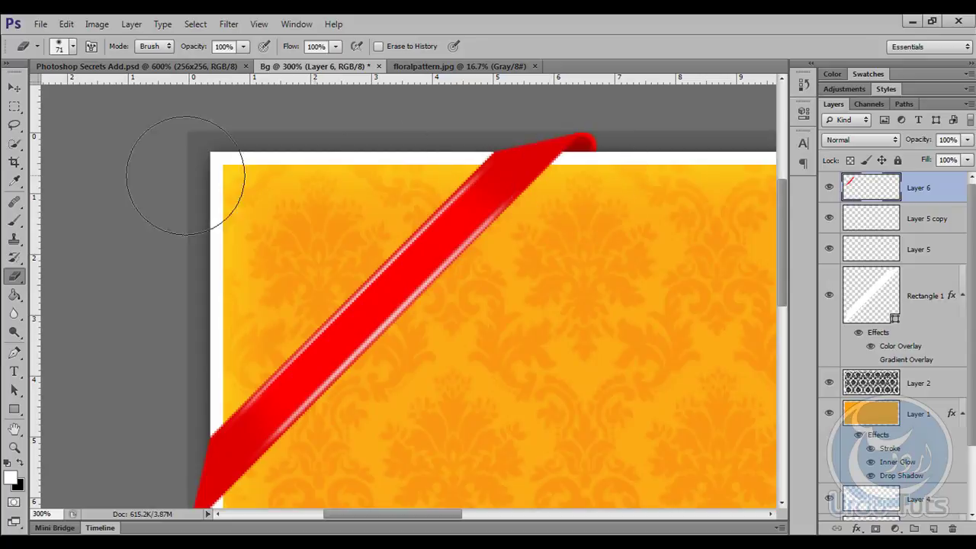
key("ctrl+minus")
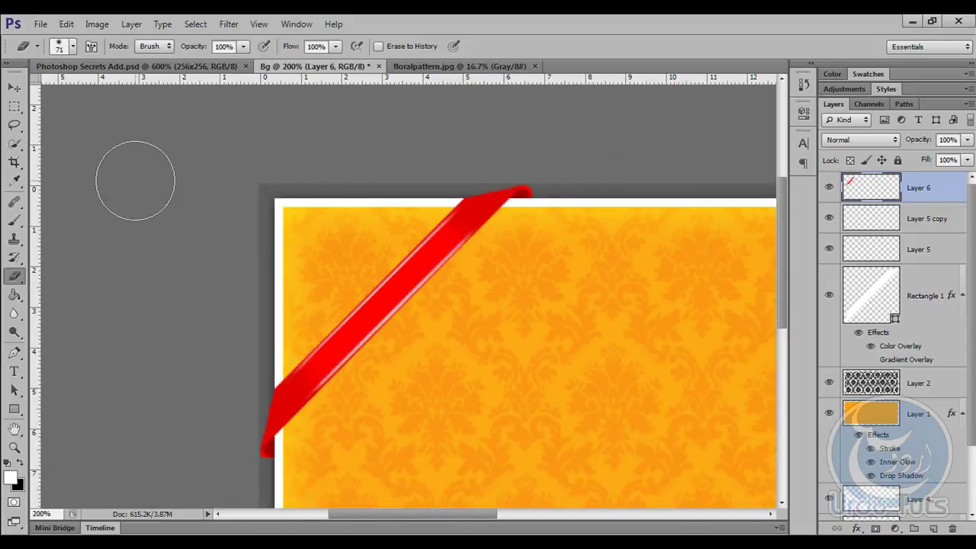
key("ctrl+minus")
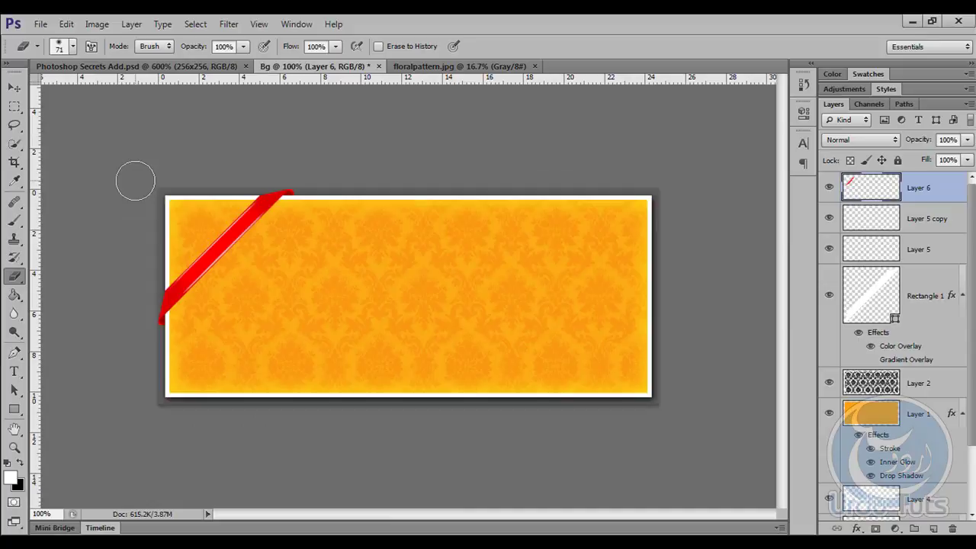
key("ctrl+plus")
key("ctrl+plus")
mouse_move(616, 274)
left_mouse_down()
mouse_move(441, 376)
mouse_move(161, 333)
left_mouse_up()
Step: Copy the ribbon text from Photoshop Secrets Add.psd into a new type layer in Bg
key("t")
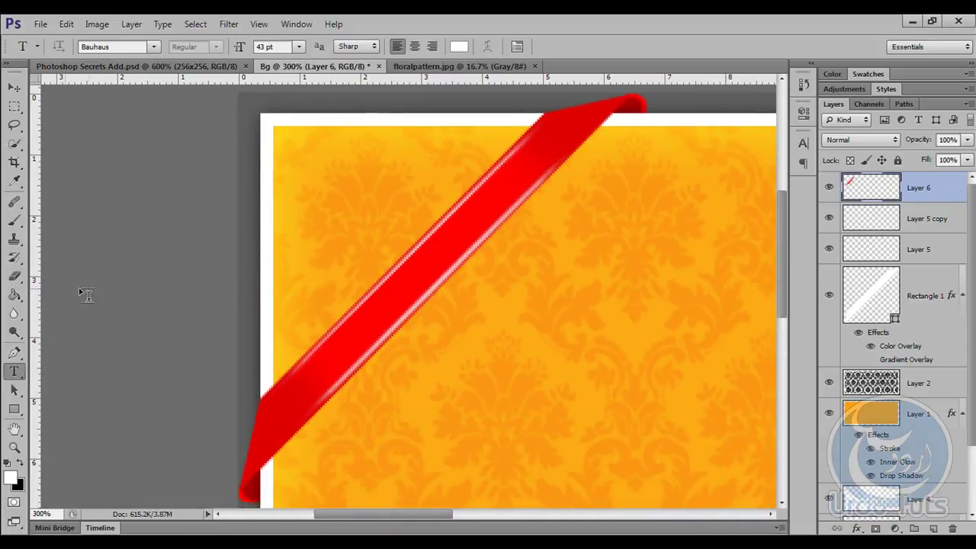
left_click(381, 352)
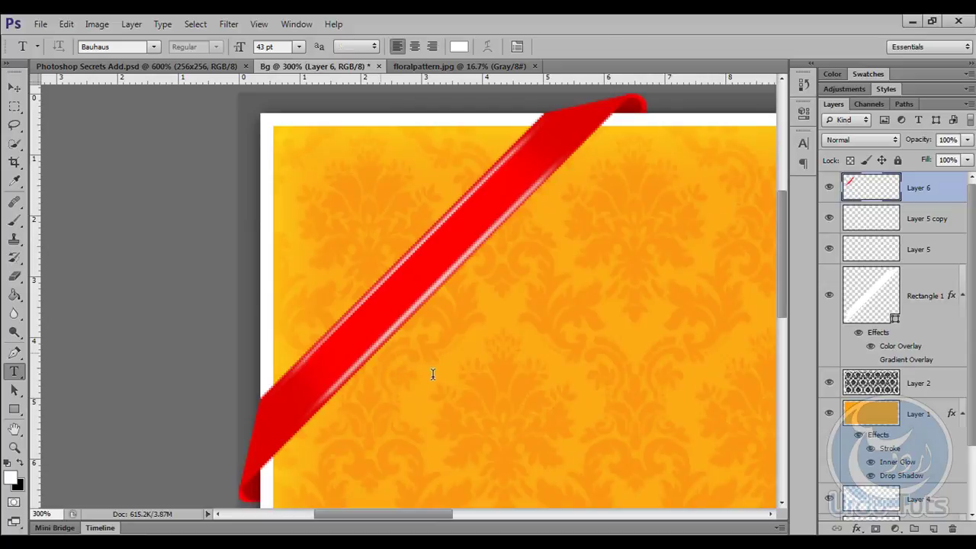
left_click(115, 67)
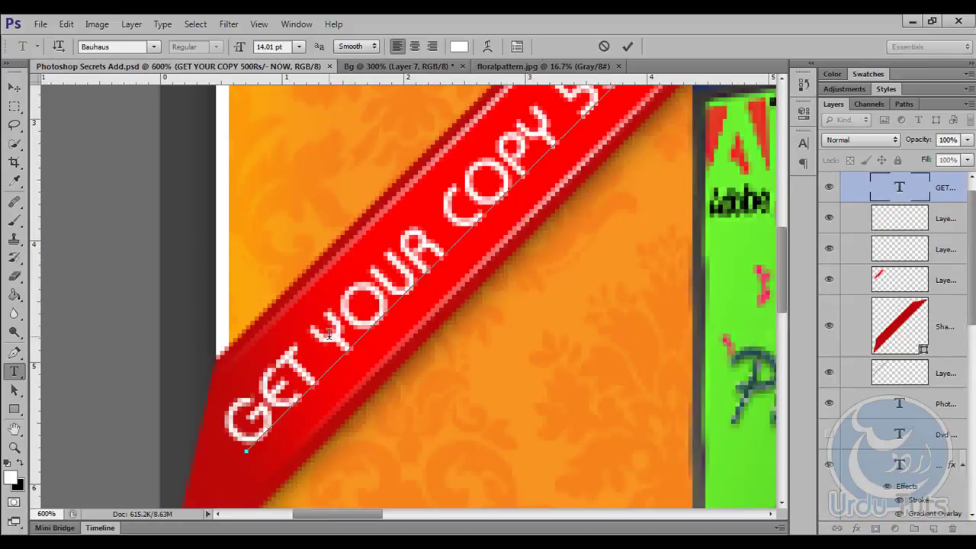
left_click(329, 334)
key("ctrl+a")
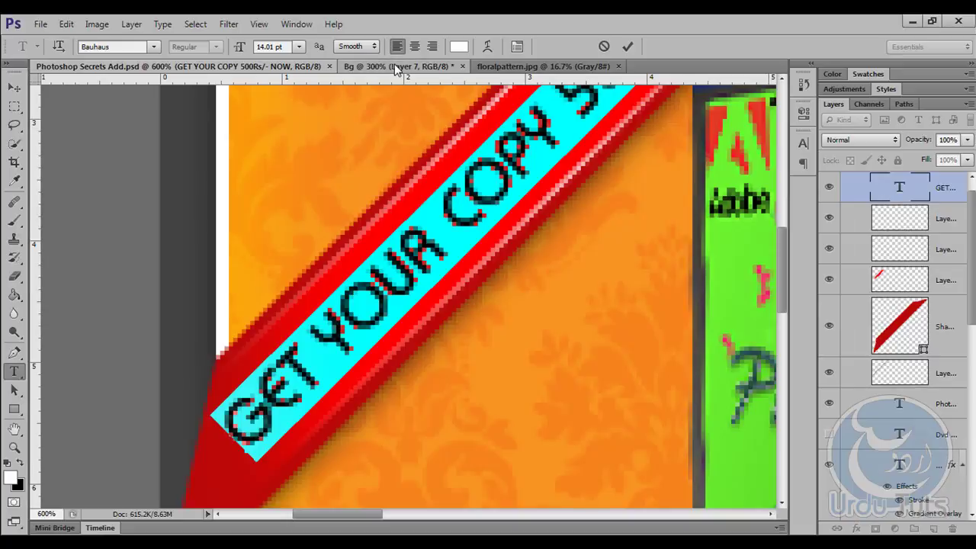
left_click(395, 67)
left_click(387, 385)
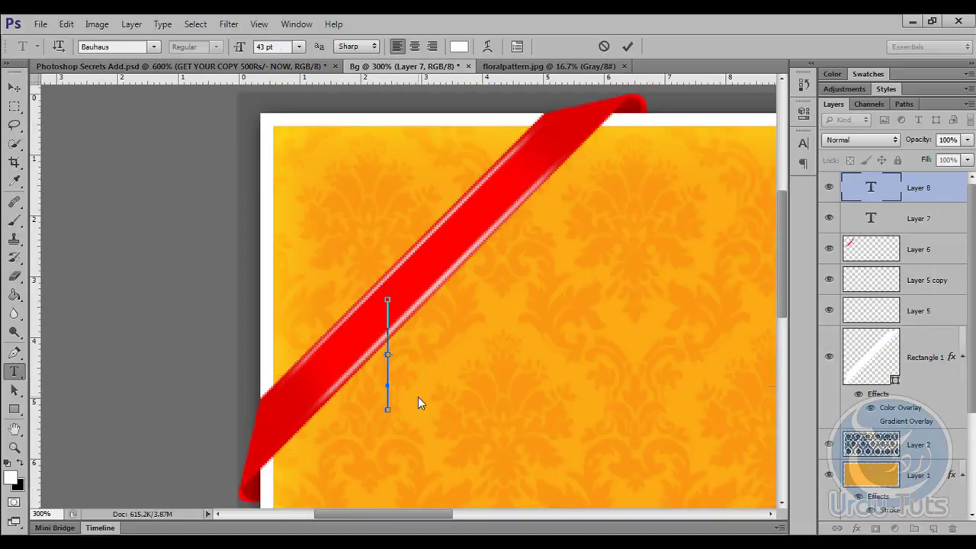
key("ctrl+v")
key("ctrl+a")
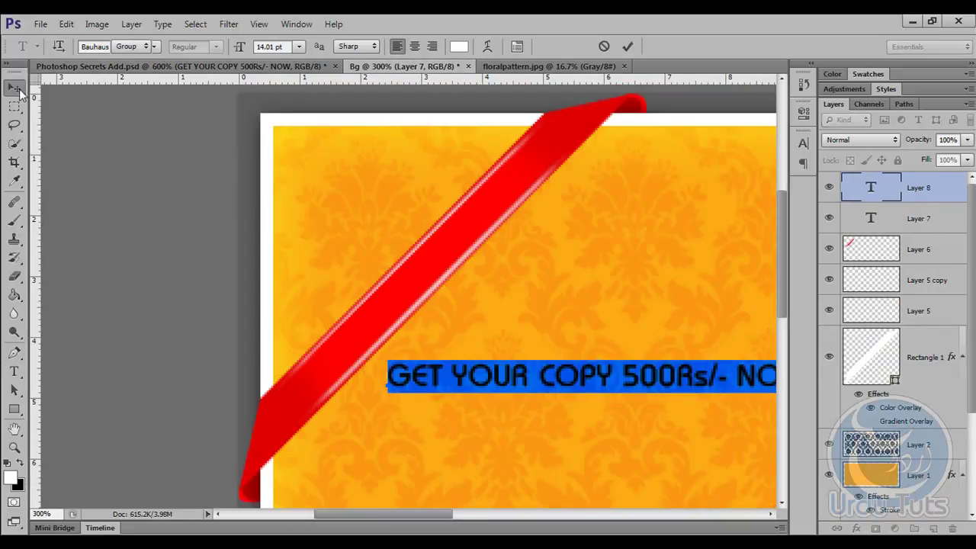
left_click(16, 88)
Step: Rotate and position the pasted text diagonally along the red ribbon
left_click_drag(568, 386, 496, 388)
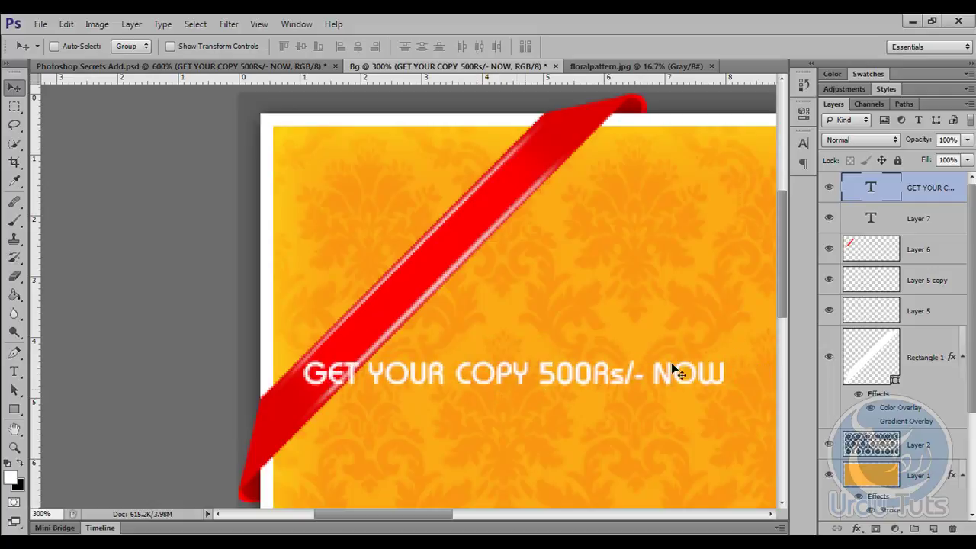
key("ctrl+t")
left_click_drag(740, 366, 690, 229)
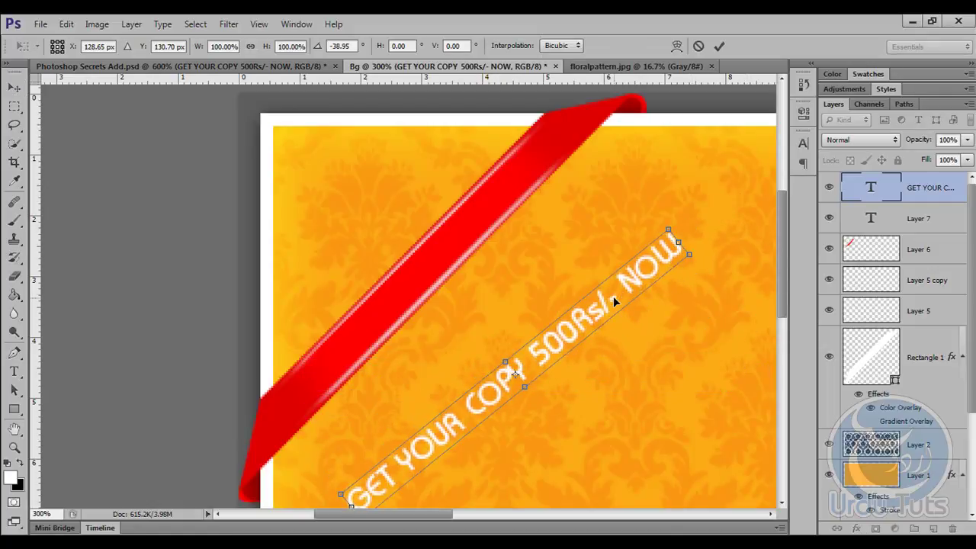
left_click_drag(615, 302, 546, 198)
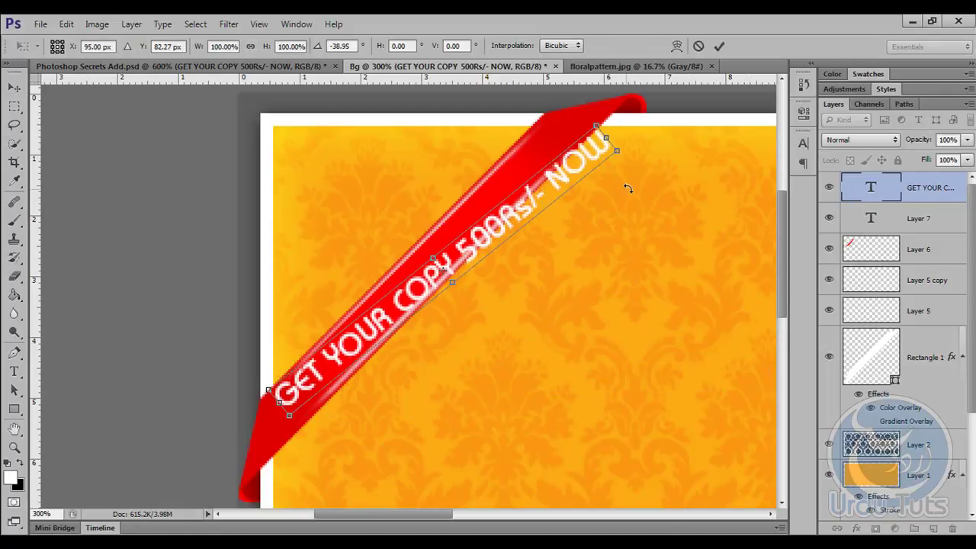
mouse_move(627, 187)
left_mouse_down()
mouse_move(640, 170)
mouse_move(628, 123)
left_mouse_up()
left_click_drag(528, 166, 516, 163)
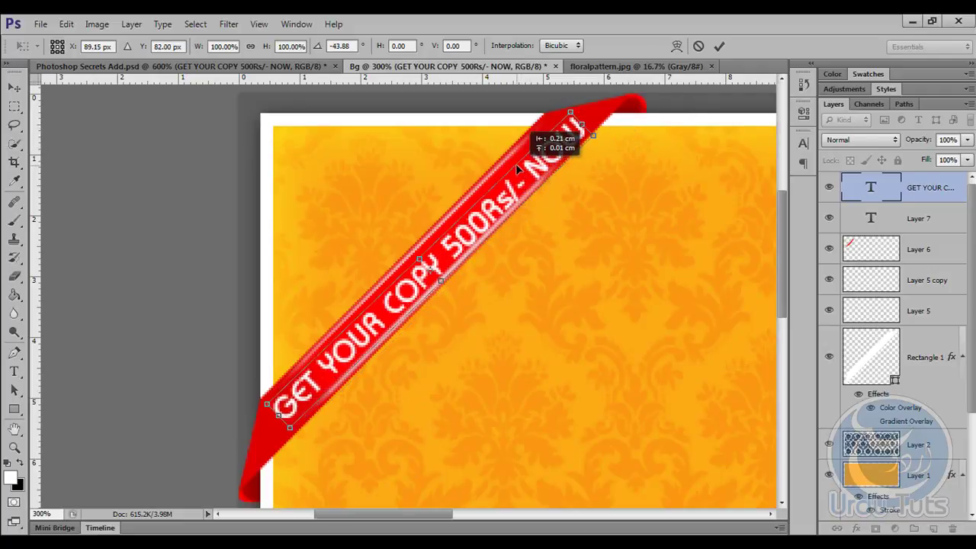
key("Return")
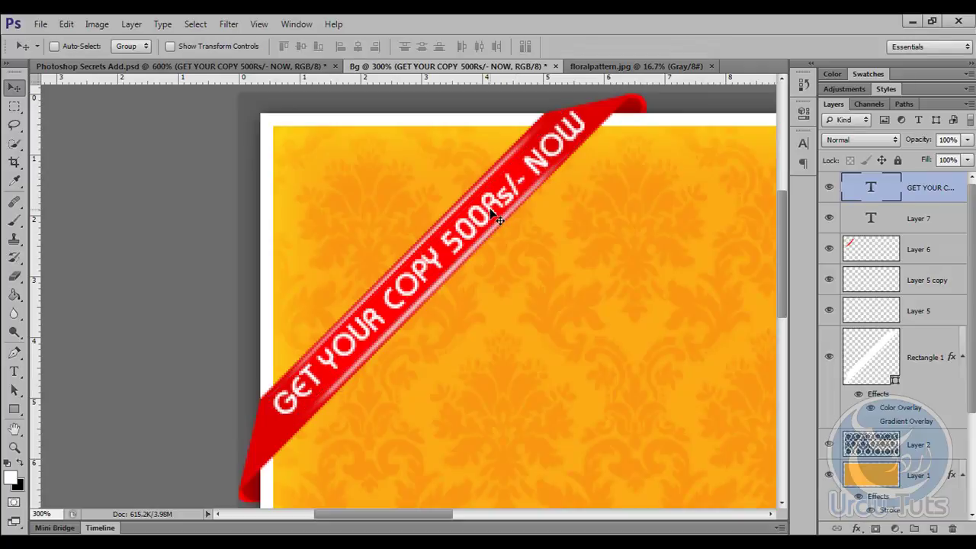
key("t")
left_click(441, 251)
Step: Edit the ribbon text to remove the extra word 'NOW'
left_click(441, 252)
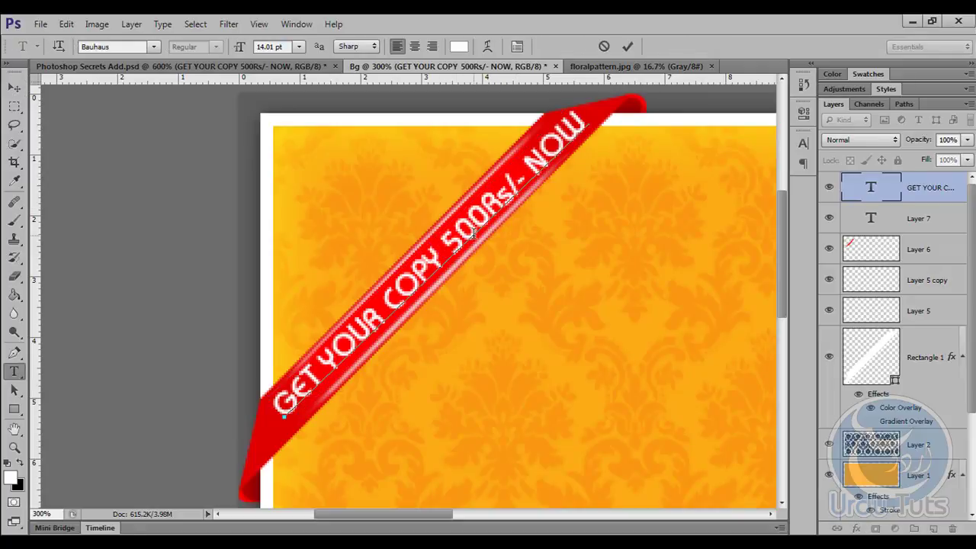
type("N")
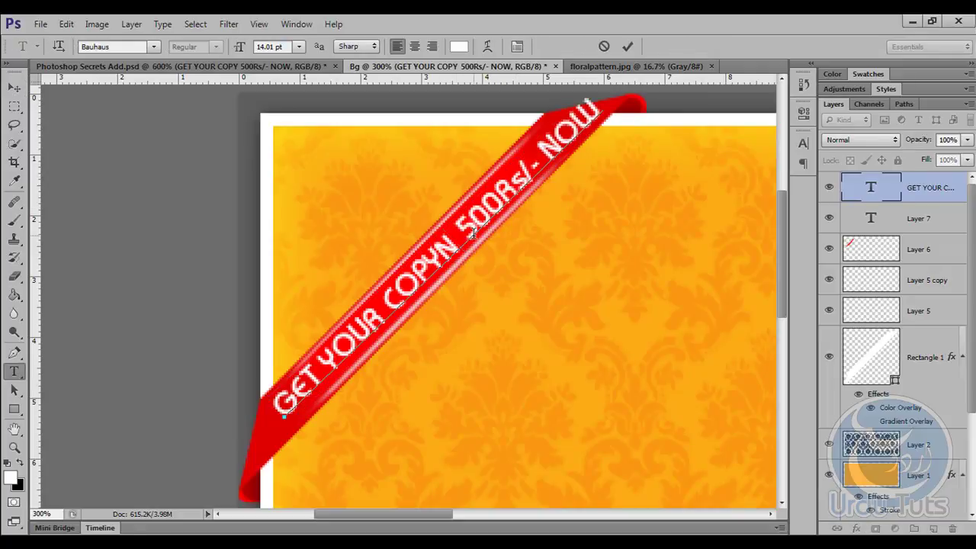
key("BackSpace")
type("N")
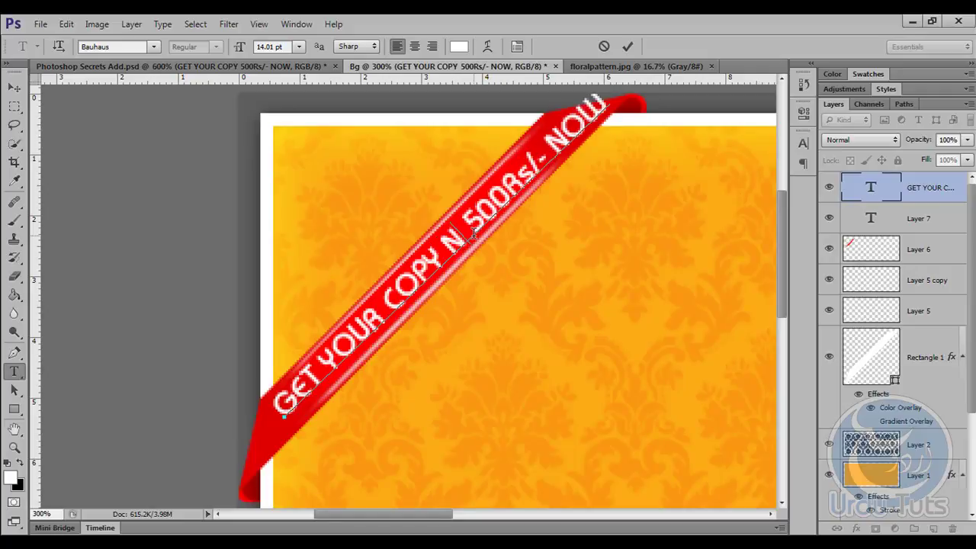
type("OW")
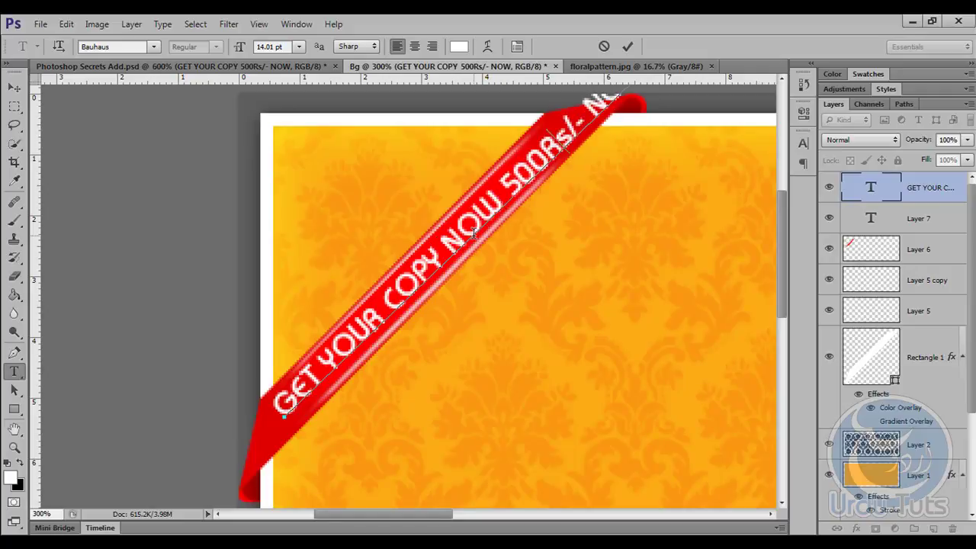
key("BackSpace")
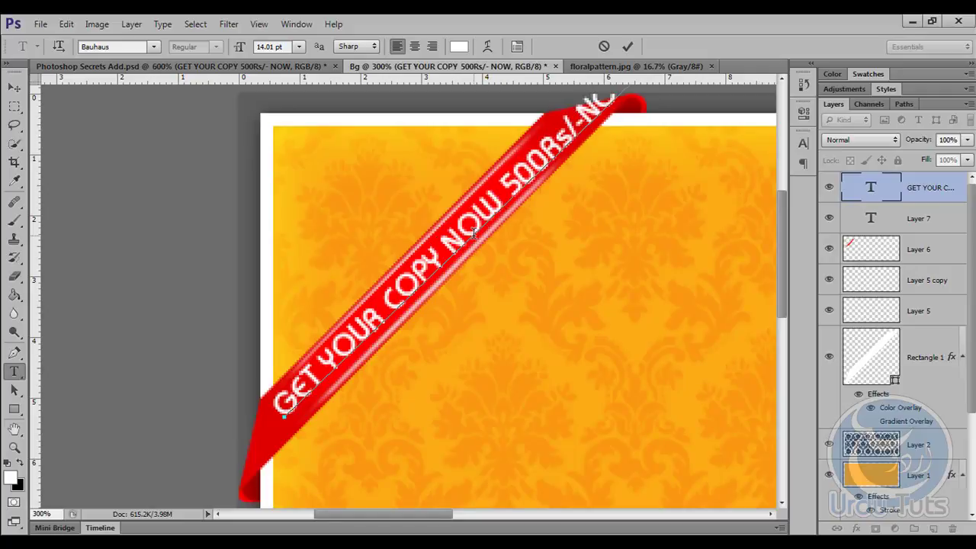
key("BackSpace")
key("BackSpace")
key("BackSpace")
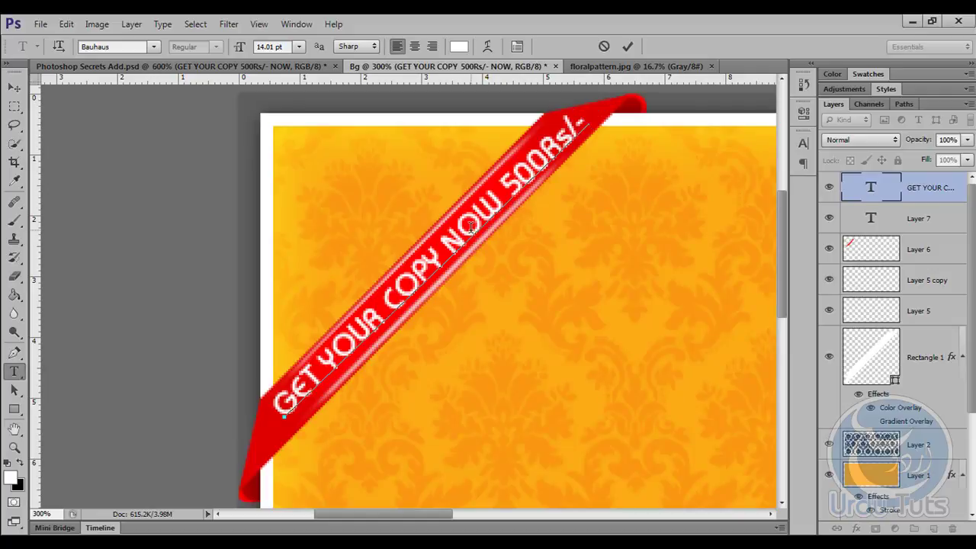
left_click(12, 90)
Step: Nudge the ribbon text down-left and rotate it slightly to match the ribbon
key("Left")
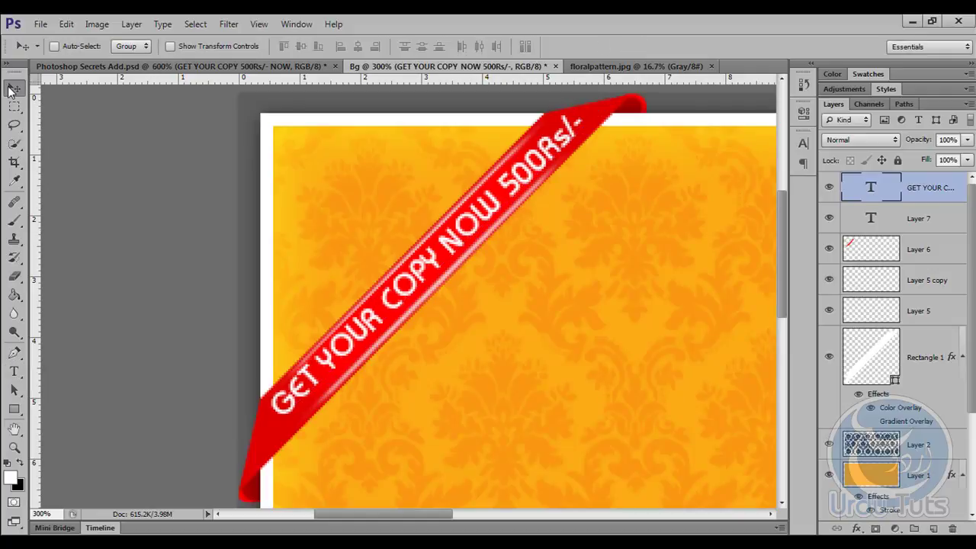
key("Down")
key("Left")
key("Left")
key("Down")
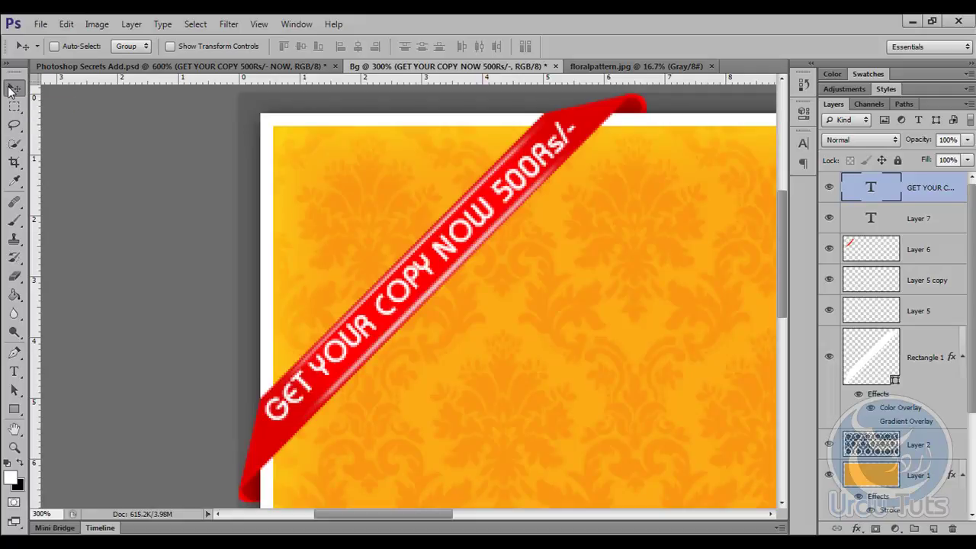
key("ctrl+t")
left_click_drag(584, 448, 590, 448)
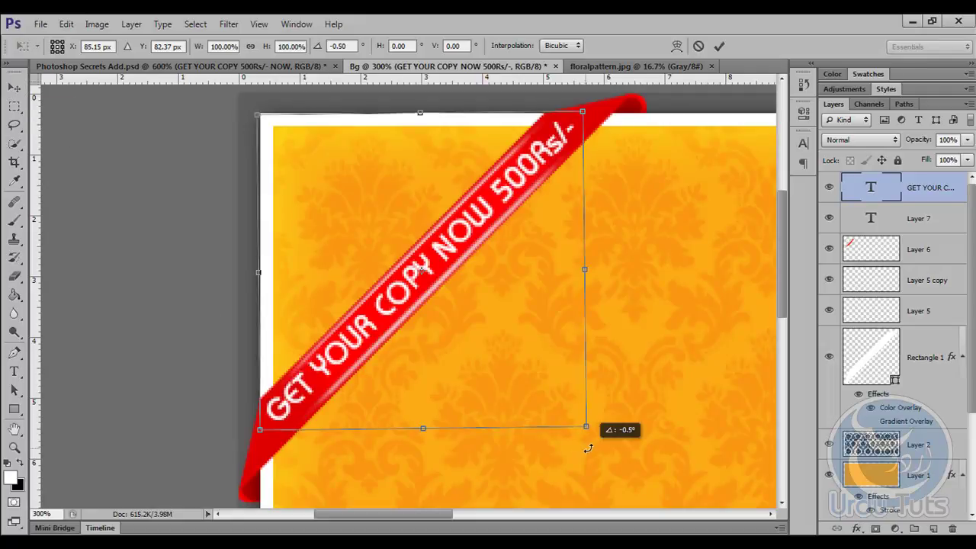
key("Return")
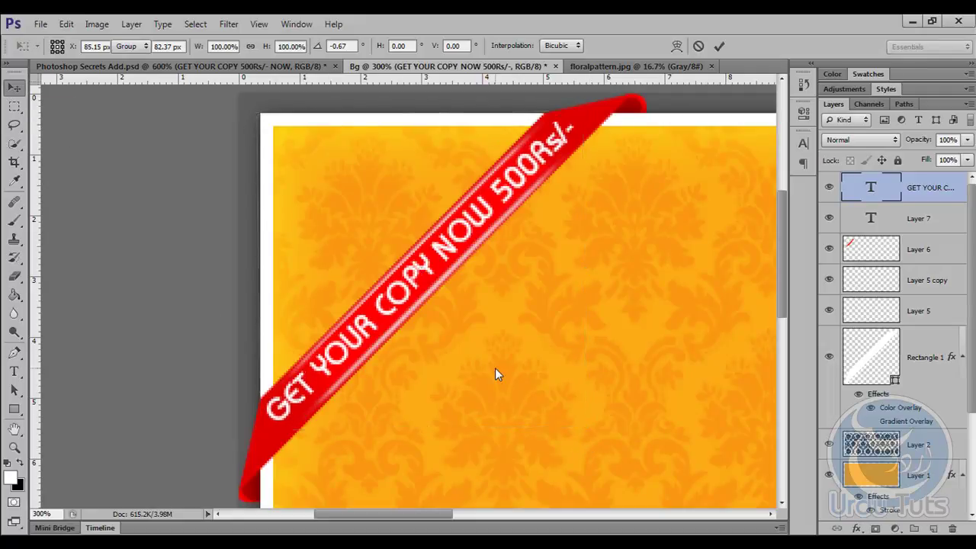
Step: Nudge the text down-right and fine-tune its angle by -0.58° along the ribbon
key("Right")
key("Down")
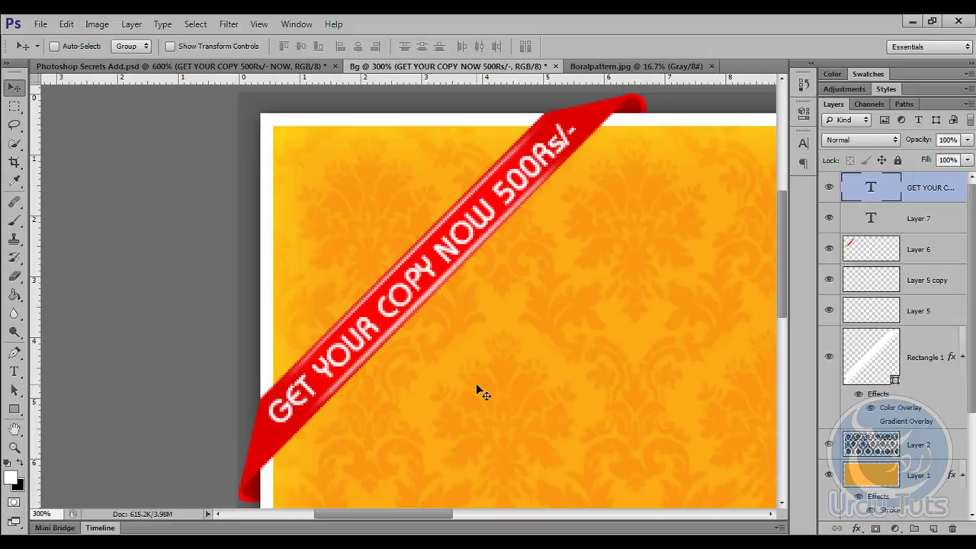
key("ctrl+t")
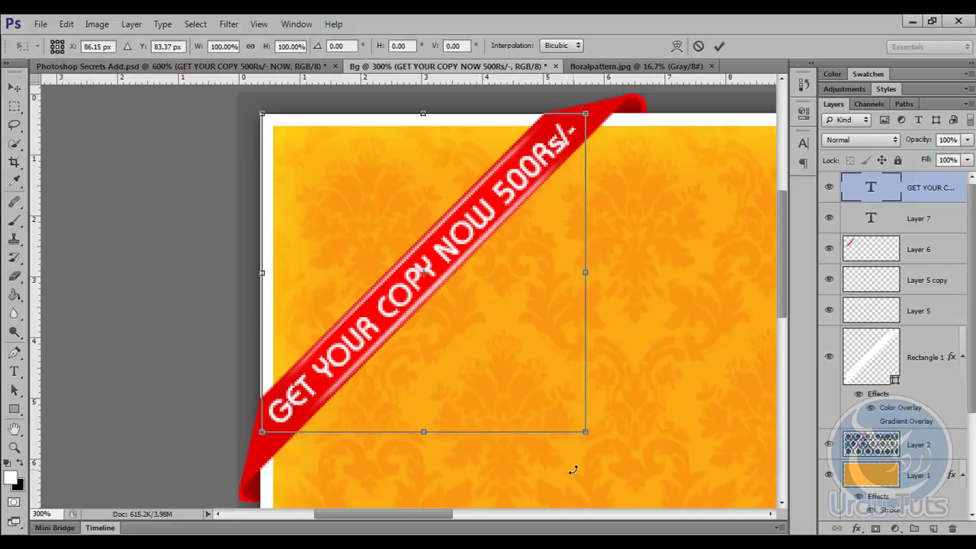
left_click_drag(571, 468, 578, 471)
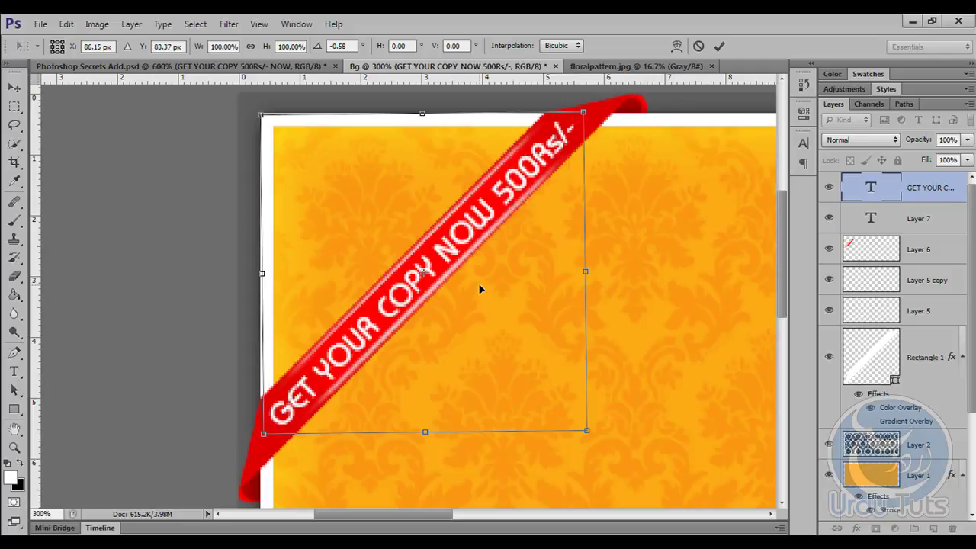
key("Return")
key("ctrl+minus")
key("ctrl+minus")
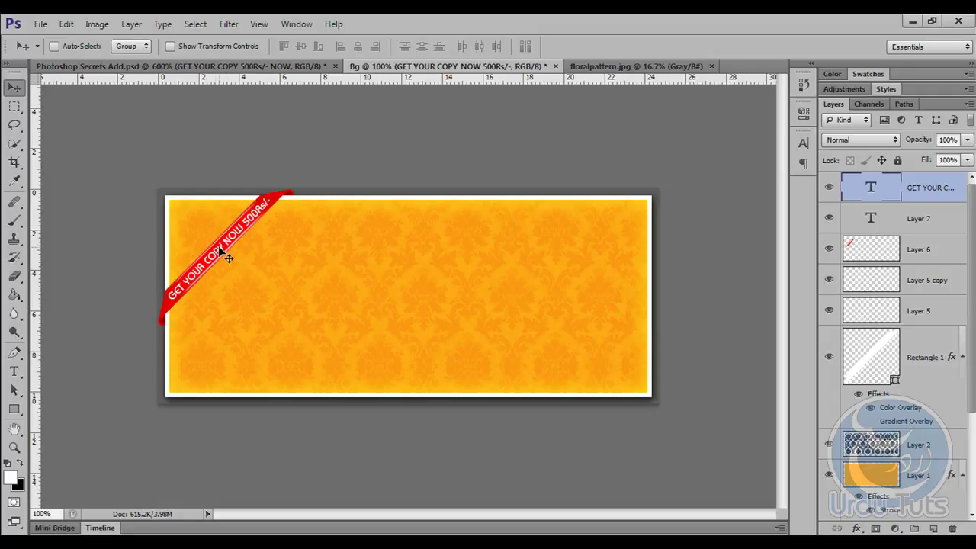
left_click(127, 68)
key("ctrl+minus")
key("ctrl+minus")
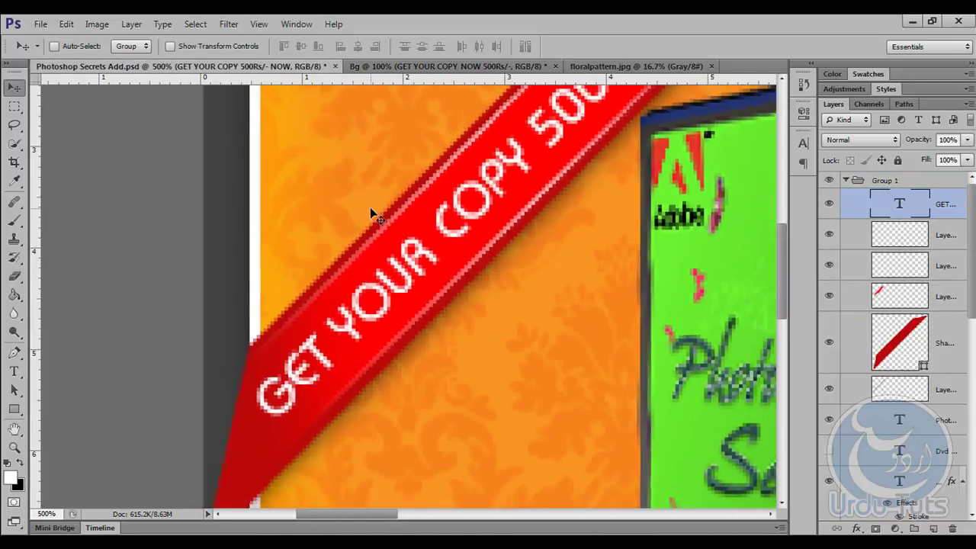
key("ctrl+minus")
key("ctrl+minus")
key("ctrl+minus")
key("ctrl+minus")
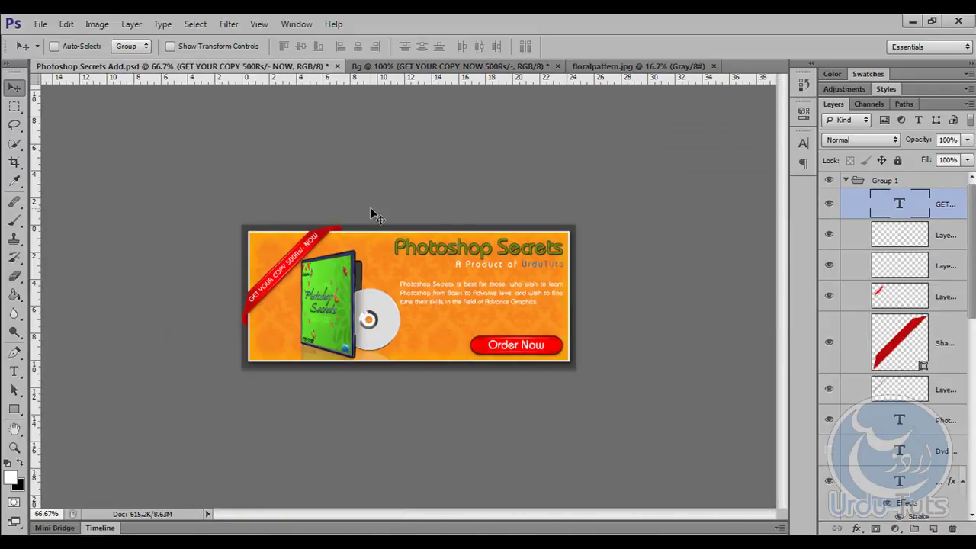
key("ctrl+0")
left_click(602, 67)
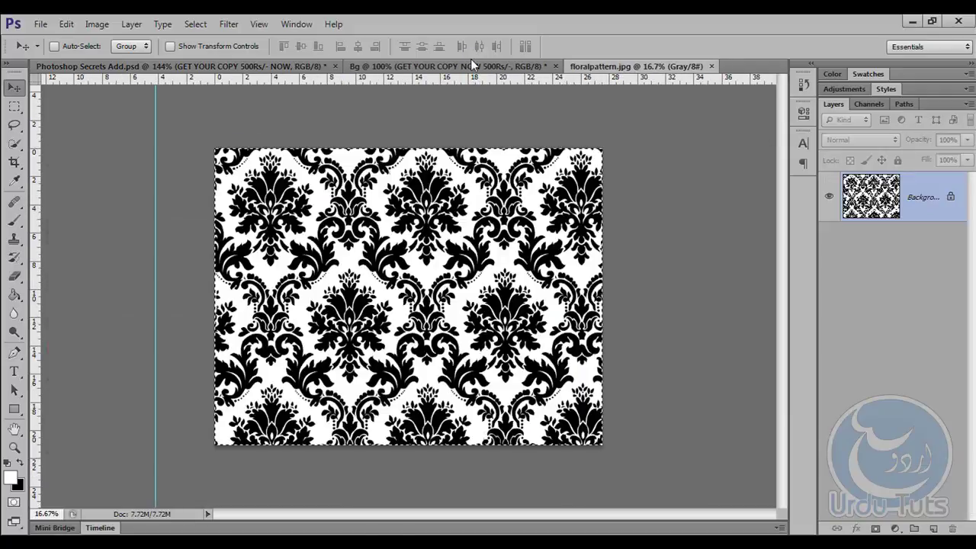
left_click(470, 67)
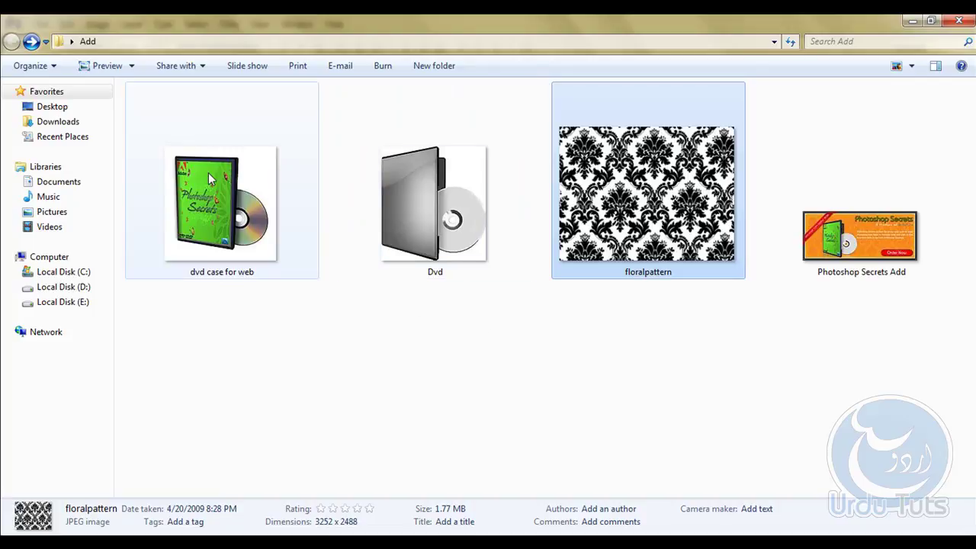
Step: Select 'dvd case for web' and 'Dvd' in Explorer and drag both into Photoshop
left_click(317, 222)
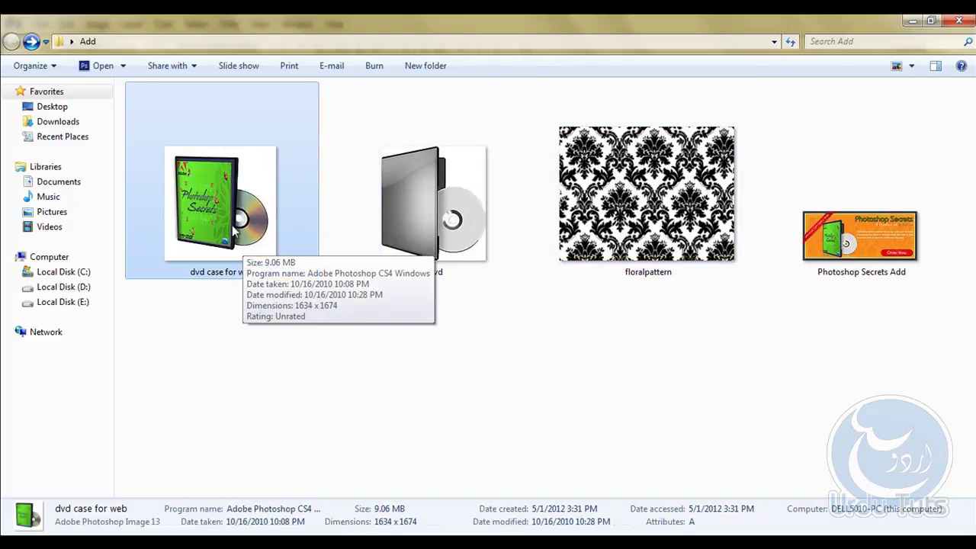
mouse_move(221, 203)
left_click(460, 212)
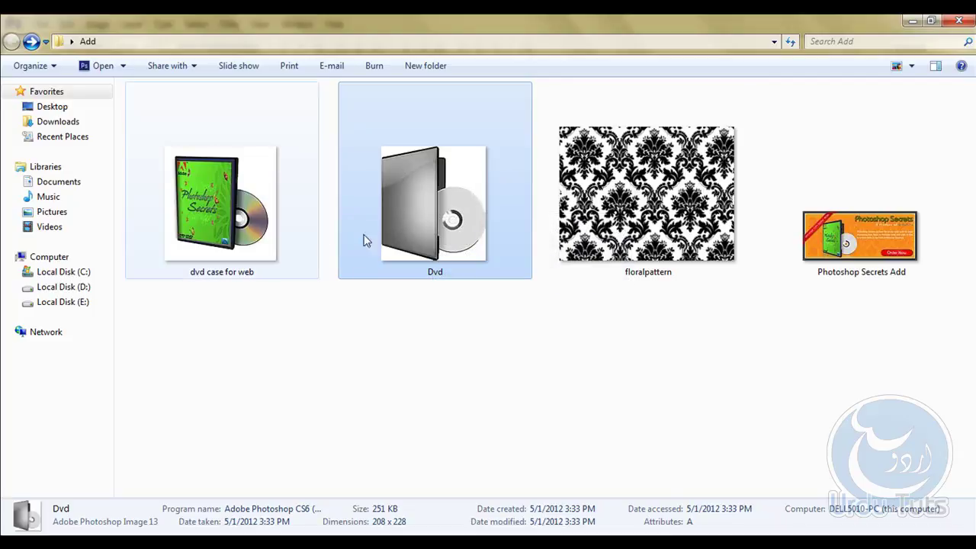
left_click(205, 214, "ctrl")
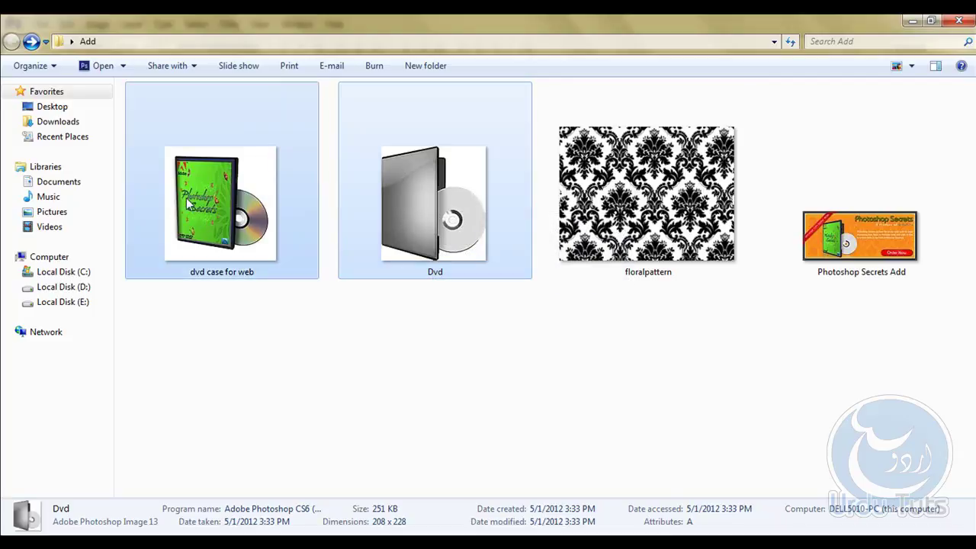
mouse_move(443, 217)
left_mouse_down()
mouse_move(432, 525)
mouse_move(660, 48)
left_mouse_up()
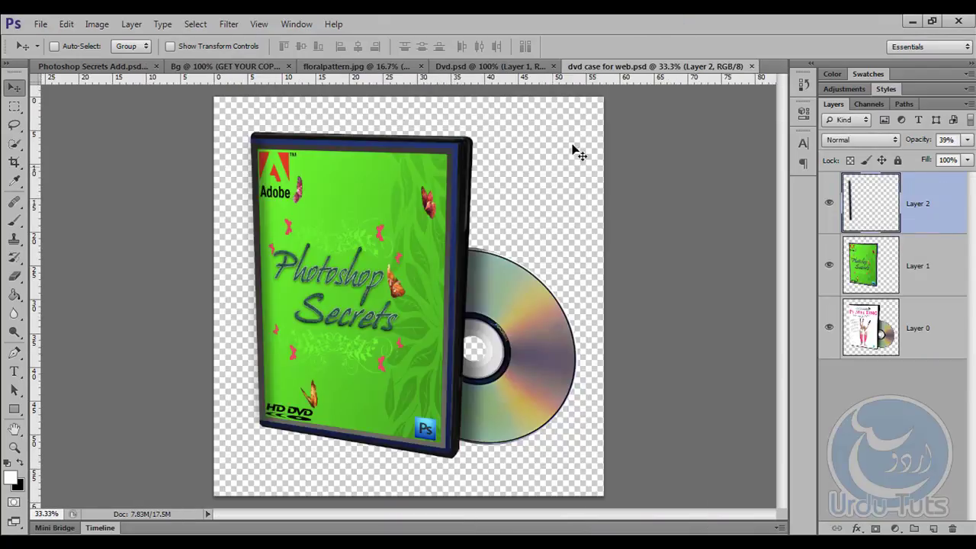
Step: Move the grey DVD case and disc from Dvd.psd onto the Bg banner's left side
left_click(871, 278)
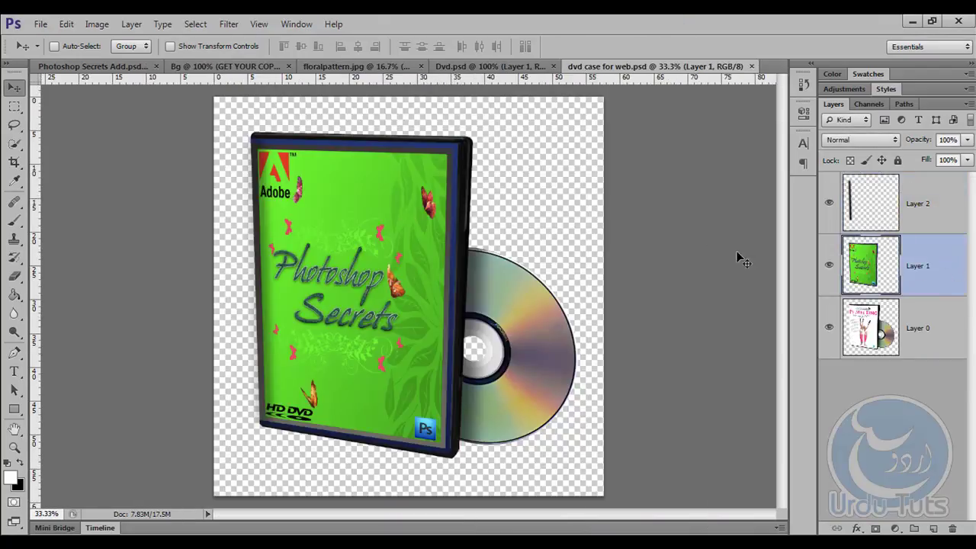
mouse_move(371, 256)
left_mouse_down()
mouse_move(517, 196)
mouse_move(391, 295)
left_mouse_up()
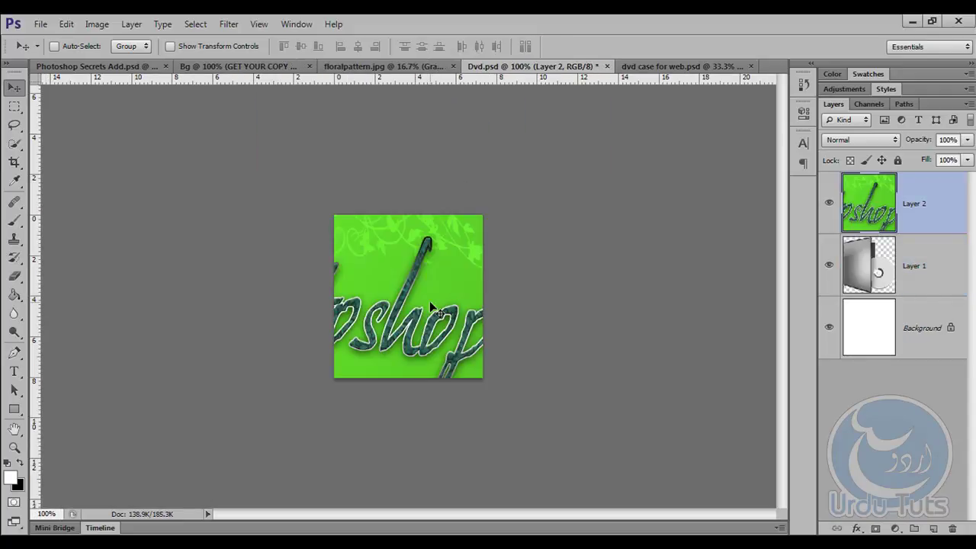
key("ctrl+z")
mouse_move(420, 274)
left_mouse_down()
mouse_move(238, 75)
mouse_move(329, 225)
left_mouse_up()
mouse_move(320, 266)
left_mouse_down()
mouse_move(339, 332)
mouse_move(322, 328)
left_mouse_up()
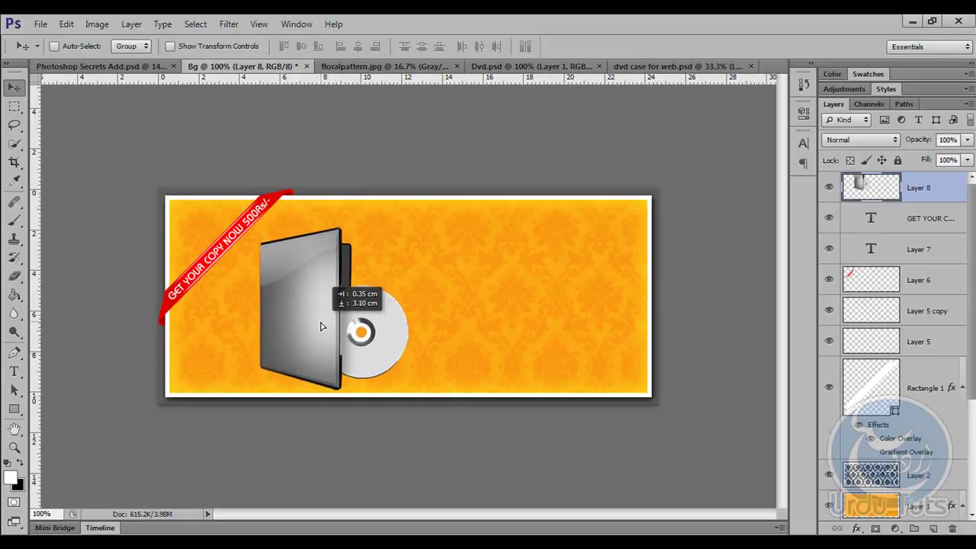
key("Left")
key("Left")
key("Left")
key("Left")
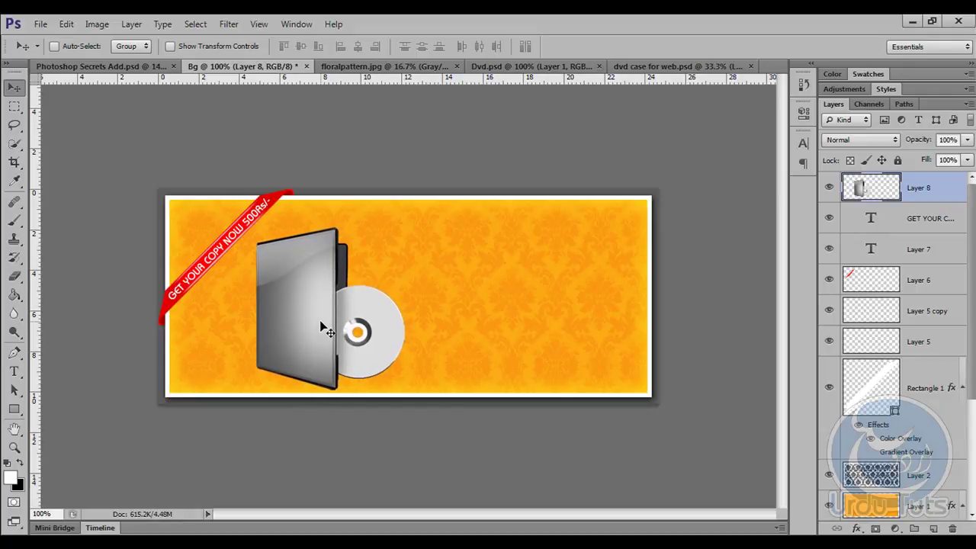
key("Left")
key("Left")
key("Left")
left_click_drag(312, 327, 304, 319)
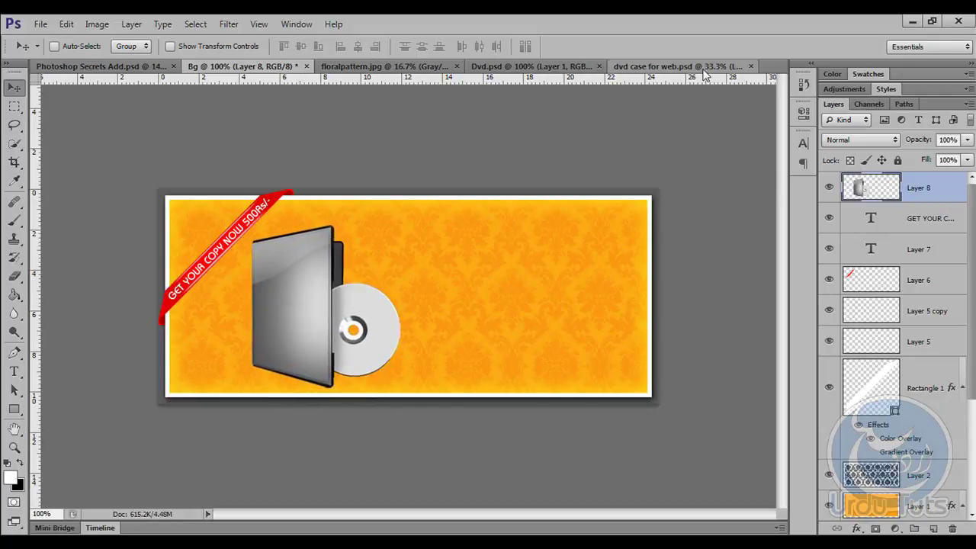
Step: Bring the dvd case for web document forward after checking the reference banner
left_click(671, 66)
left_click(103, 67)
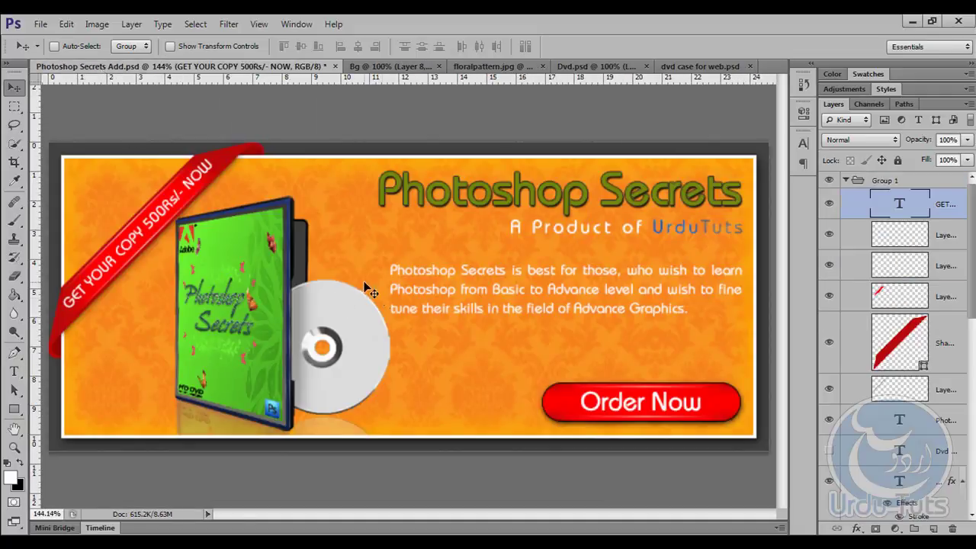
left_click(671, 66)
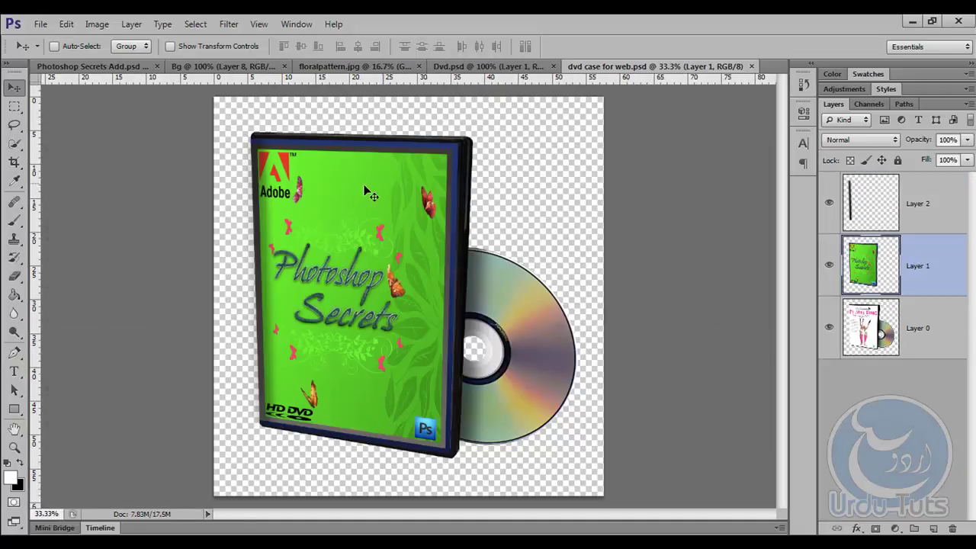
Step: Drop the green cover into the Bg banner and scale it down to the case's size
left_click_drag(365, 192, 225, 67)
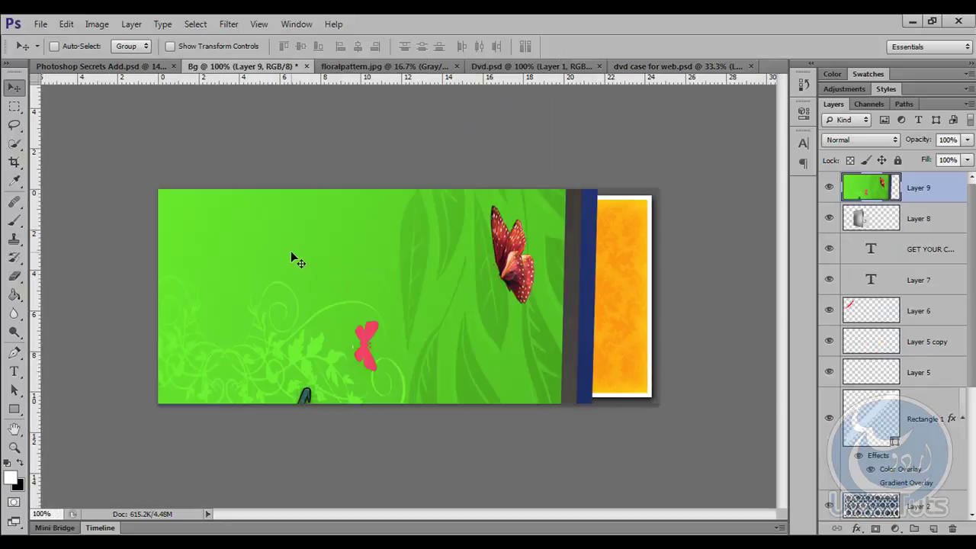
mouse_move(225, 67)
left_mouse_down()
mouse_move(318, 296)
mouse_move(458, 325)
left_mouse_up()
key("ctrl+t")
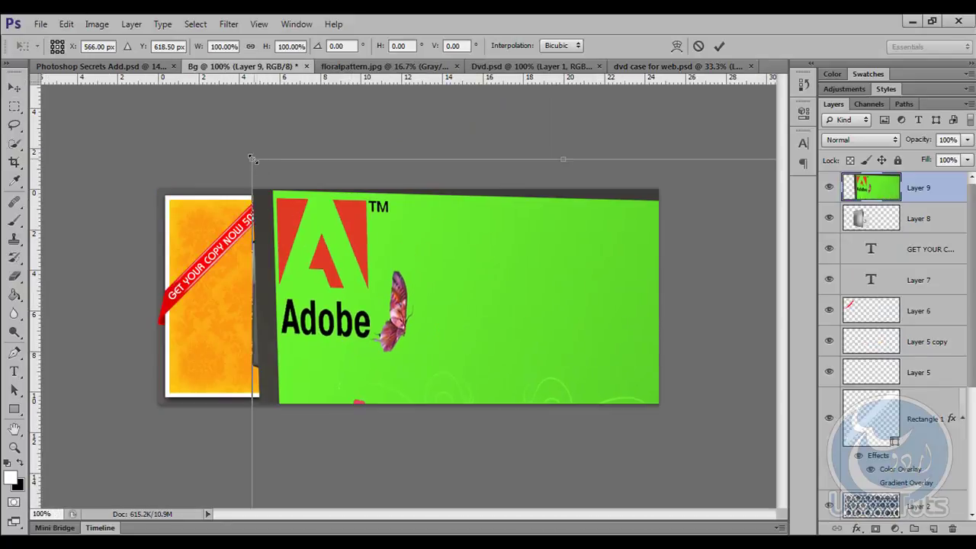
mouse_move(252, 158)
left_mouse_down()
mouse_move(453, 320)
mouse_move(475, 447)
mouse_move(259, 253)
mouse_move(289, 281)
left_mouse_up()
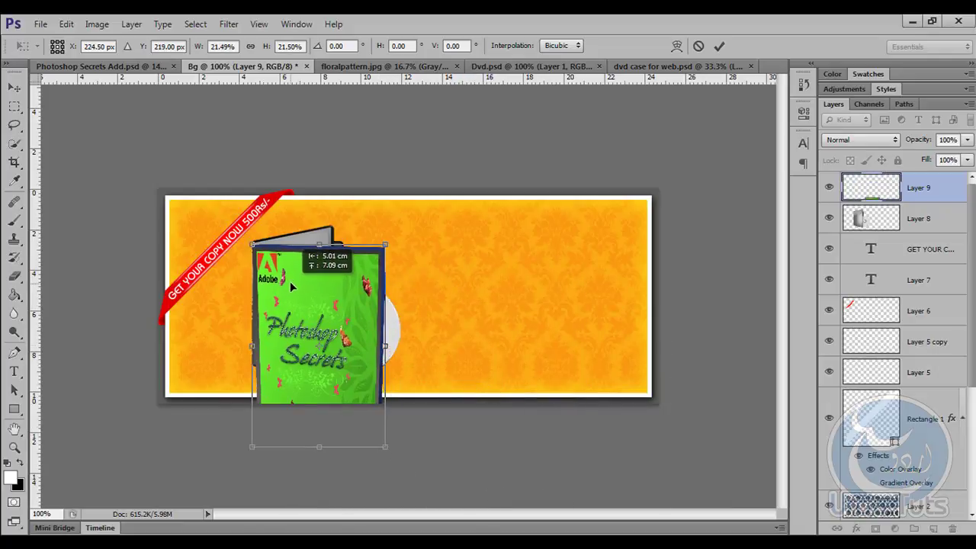
mouse_move(290, 280)
left_mouse_down()
mouse_move(272, 265)
mouse_move(401, 217)
left_mouse_up()
key("ctrl+plus")
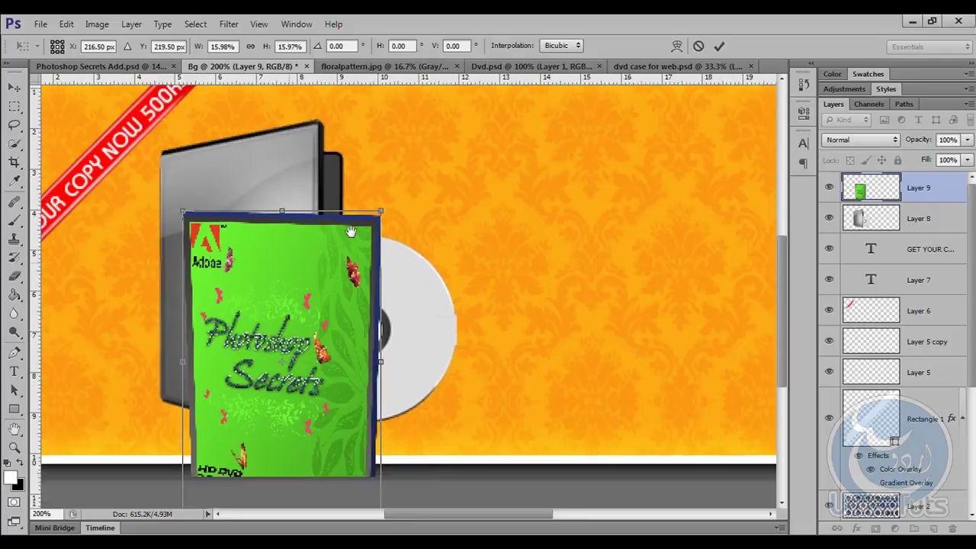
Step: Distort the cover's four corners to fit the DVD case front in perspective
right_click(310, 231)
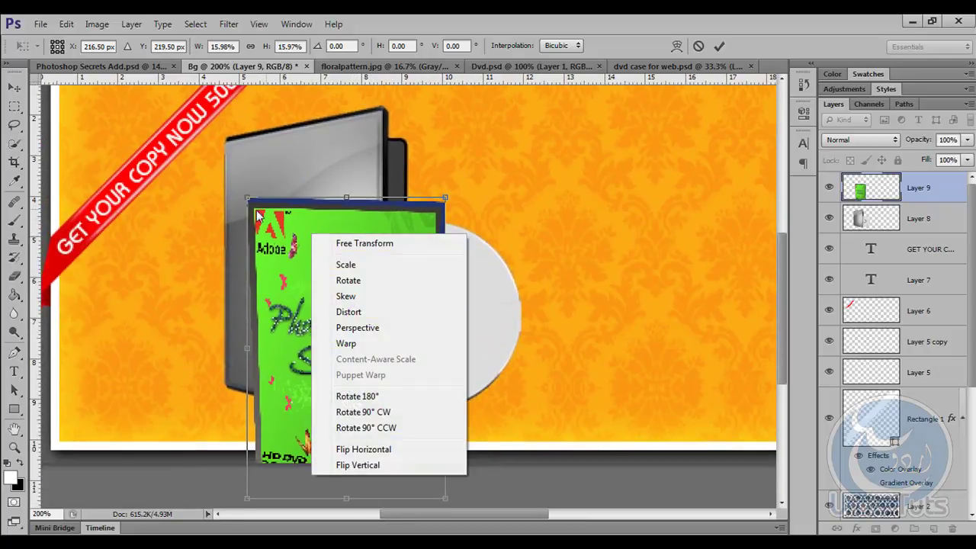
left_click(327, 312)
left_click_drag(276, 222, 256, 172)
left_click_drag(421, 145, 384, 108)
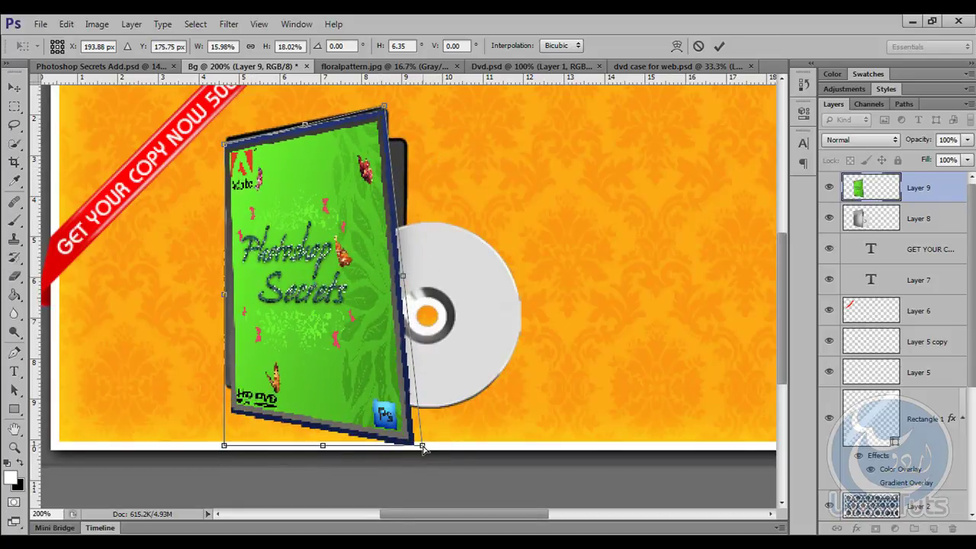
left_click_drag(422, 446, 389, 426)
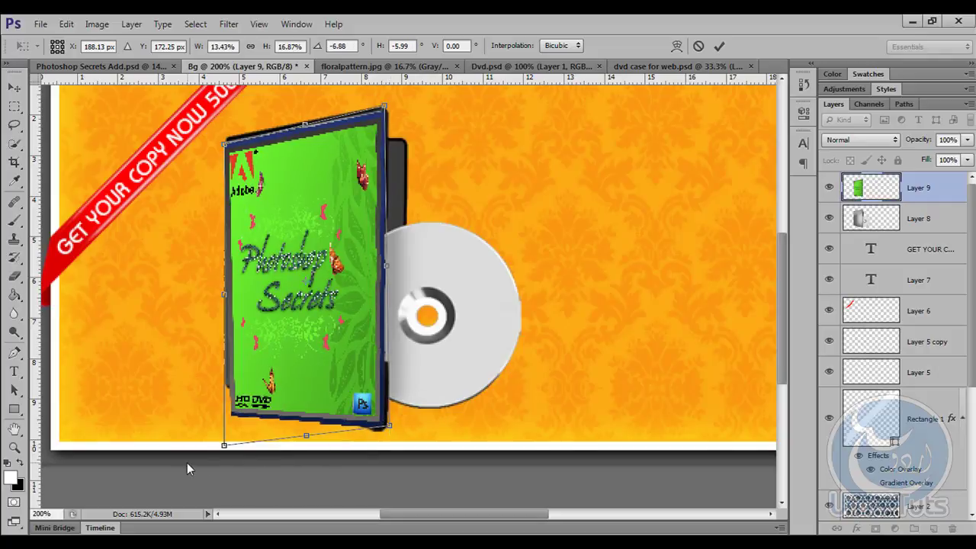
left_click_drag(225, 446, 222, 412)
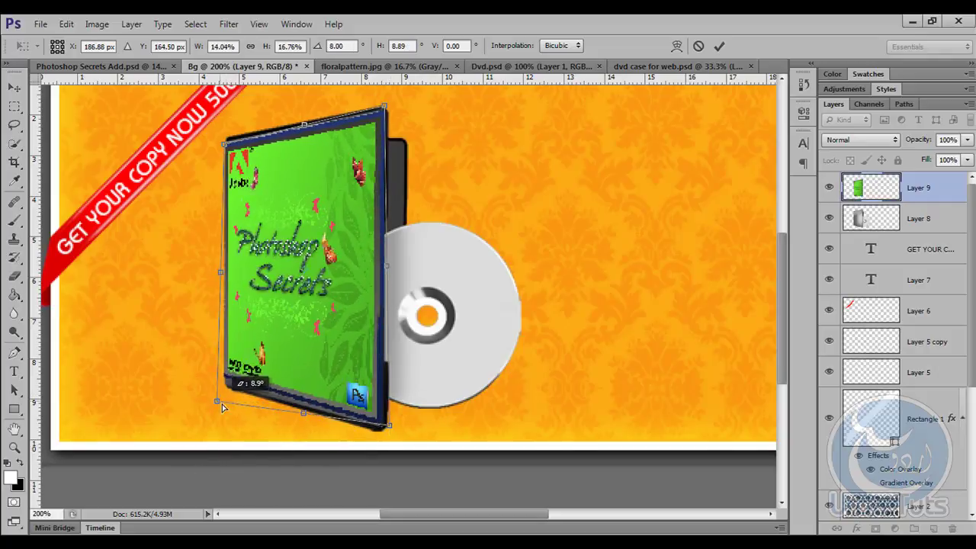
left_click_drag(222, 413, 218, 411)
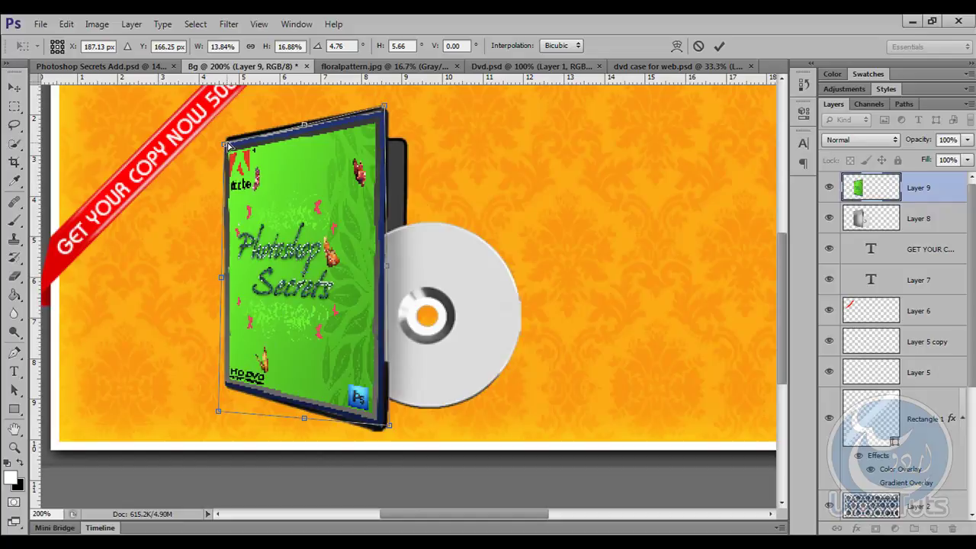
left_click_drag(228, 145, 233, 147)
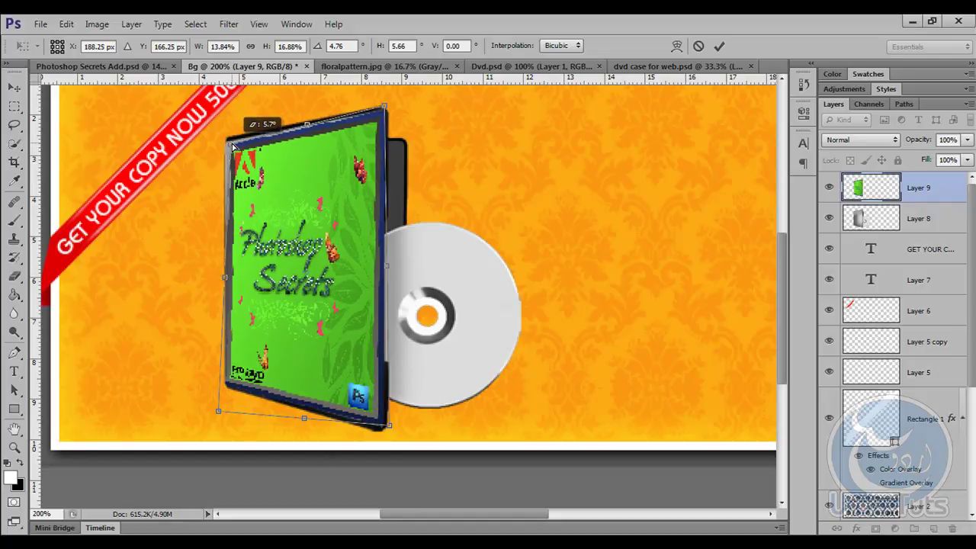
key("Return")
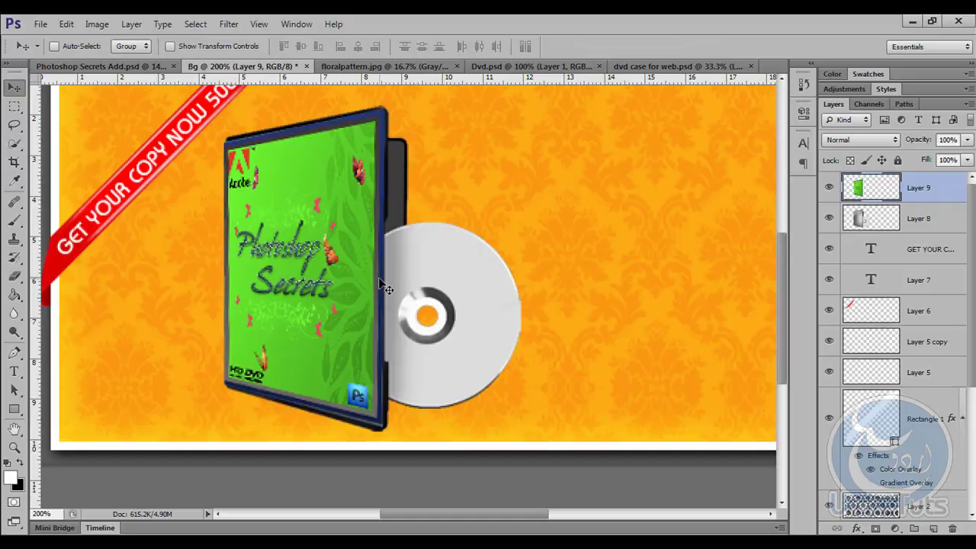
key("ctrl+minus")
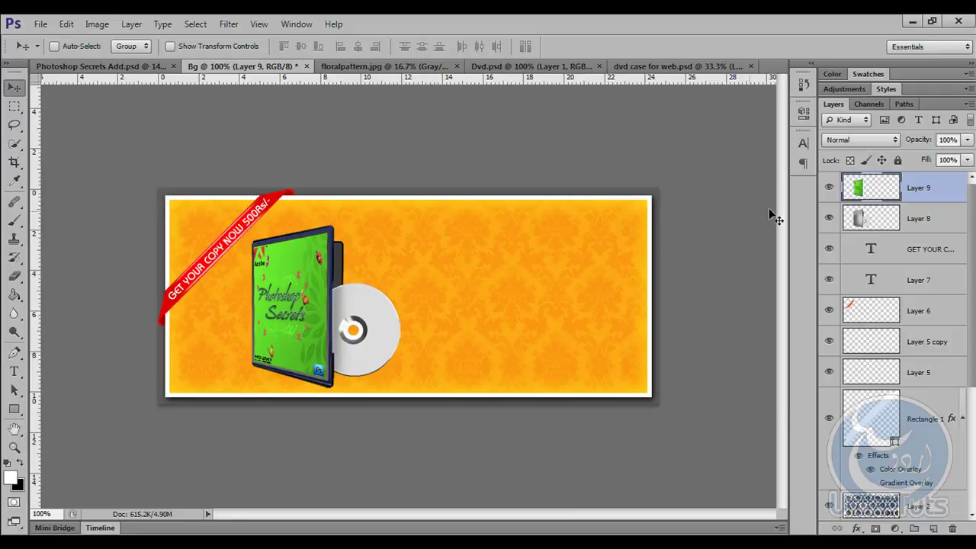
Step: Duplicate the cover layer, flip the copy vertically and move it below the DVD case
key("ctrl+j")
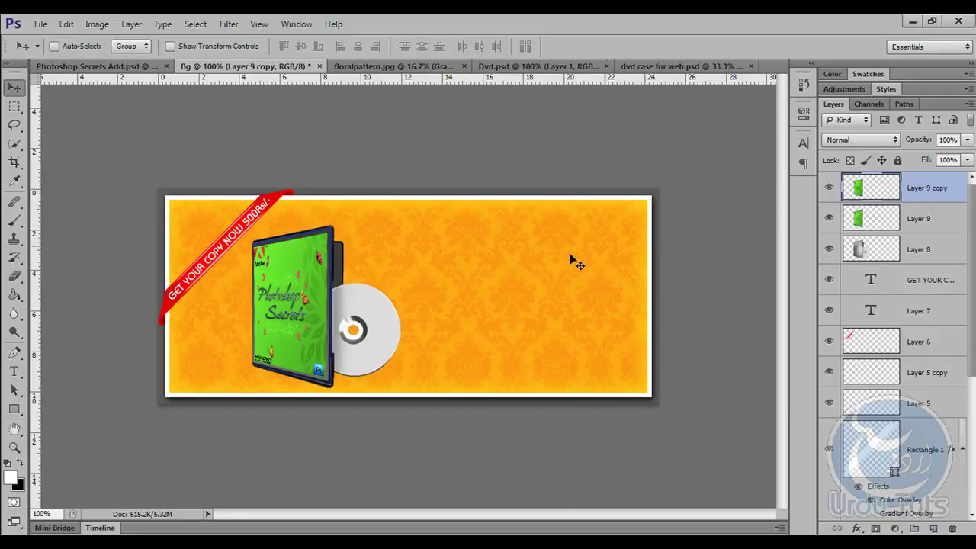
key("ctrl+t")
right_click(294, 259)
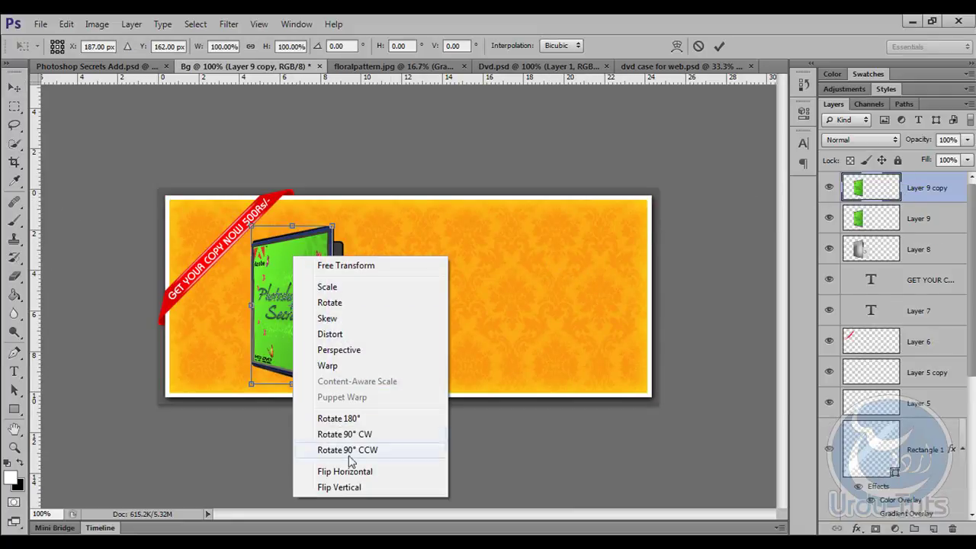
left_click(350, 486)
left_click_drag(308, 285, 306, 412)
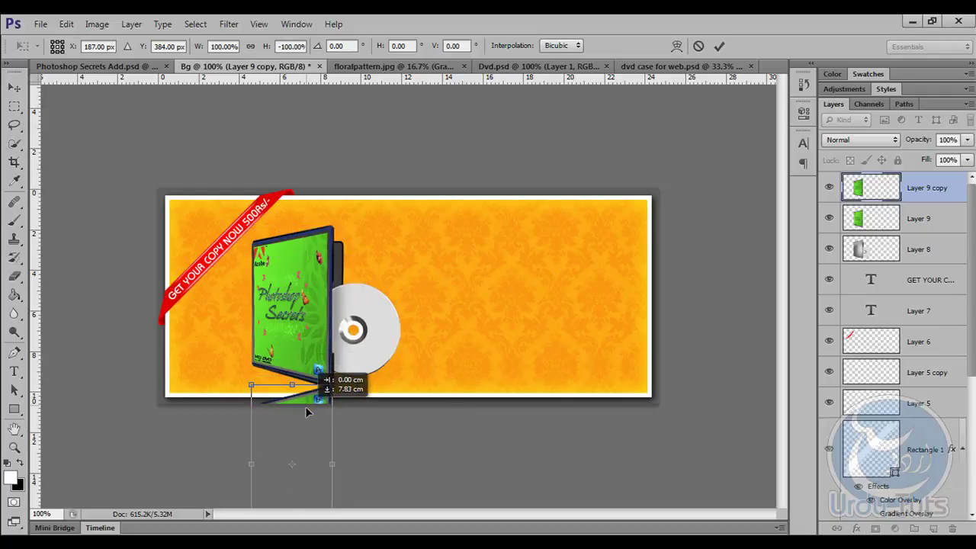
Step: Skew the flipped copy along the case bottom and lower its opacity to 18%
right_click(289, 393)
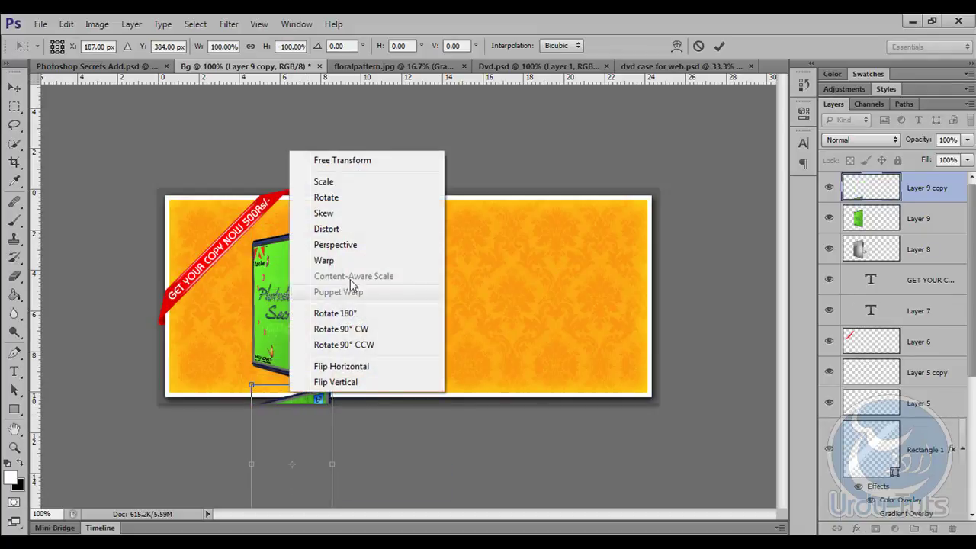
left_click(326, 229)
left_click_drag(254, 387, 251, 341)
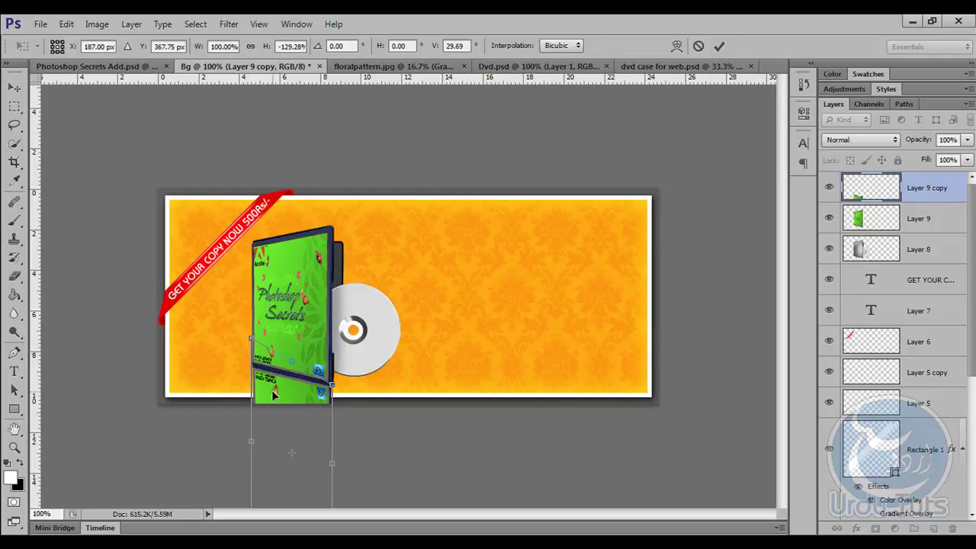
key("Return")
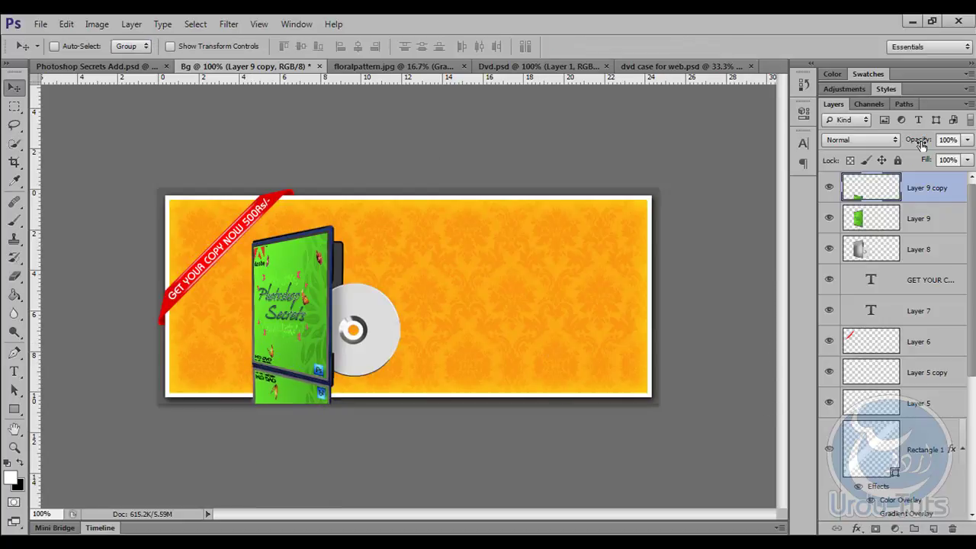
mouse_move(915, 141)
left_mouse_down()
mouse_move(850, 160)
mouse_move(869, 158)
left_mouse_up()
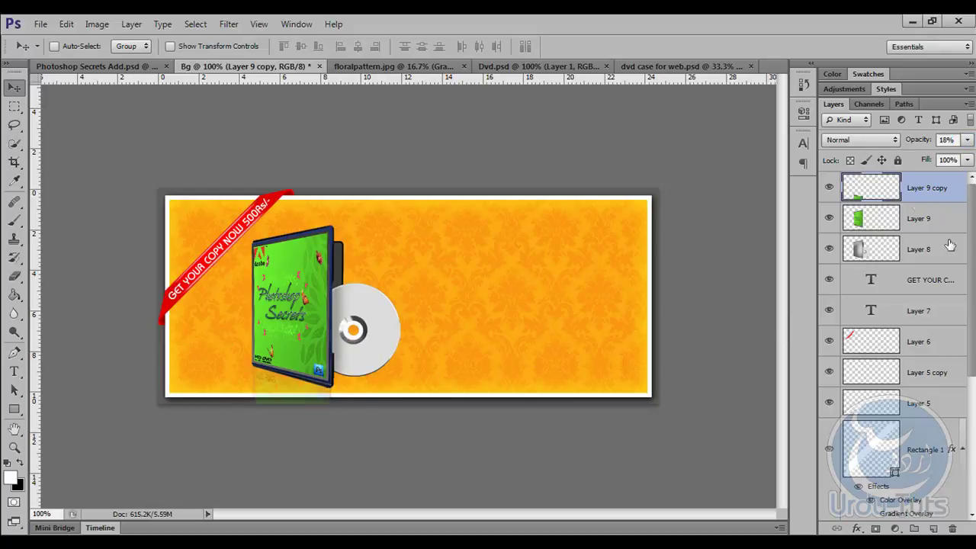
scroll(873, 369, "down", 1)
Step: Trim the cover reflection to the banner's white border using an inverted marquee selection
scroll(877, 427, "down", 1)
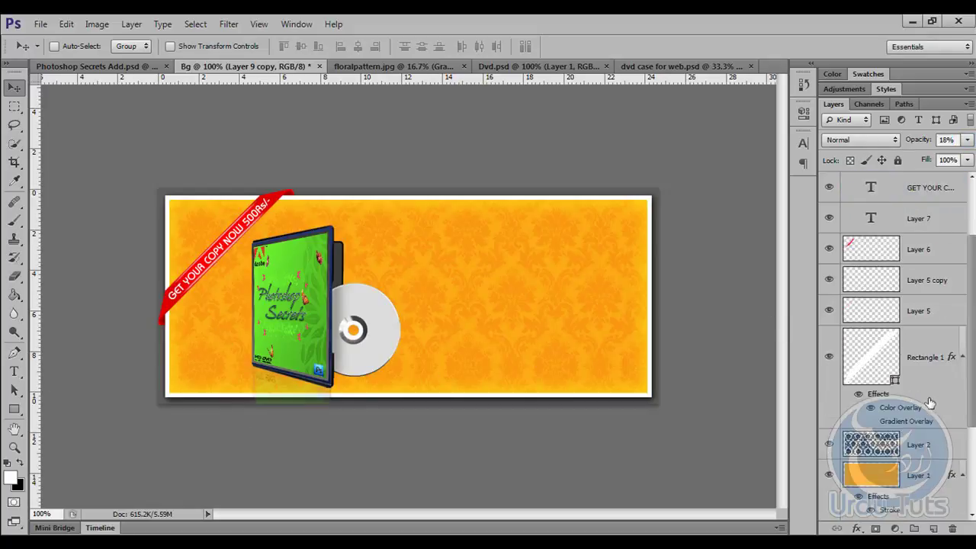
left_click(881, 457)
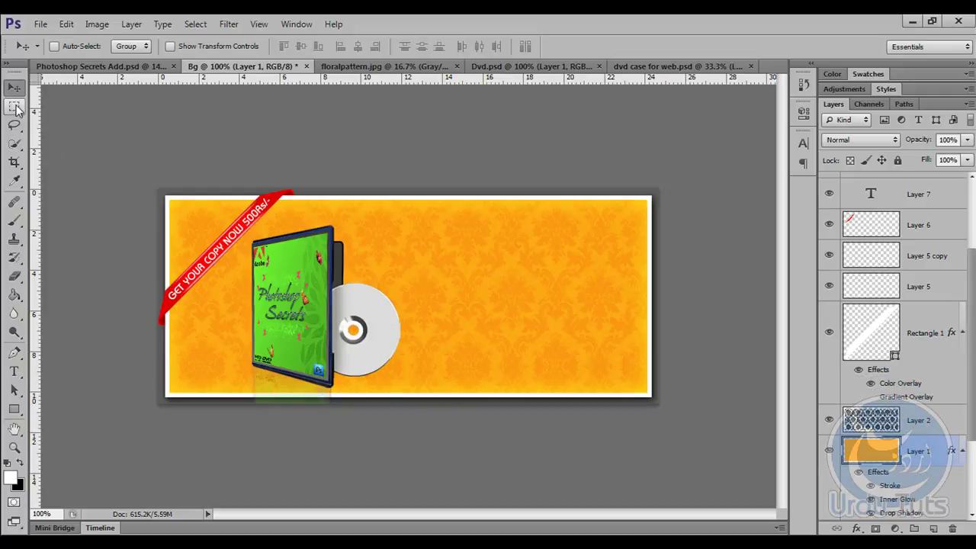
left_click(14, 106)
mouse_move(170, 225)
left_mouse_down()
mouse_move(273, 269)
mouse_move(314, 264)
mouse_move(568, 385)
mouse_move(645, 394)
left_mouse_up()
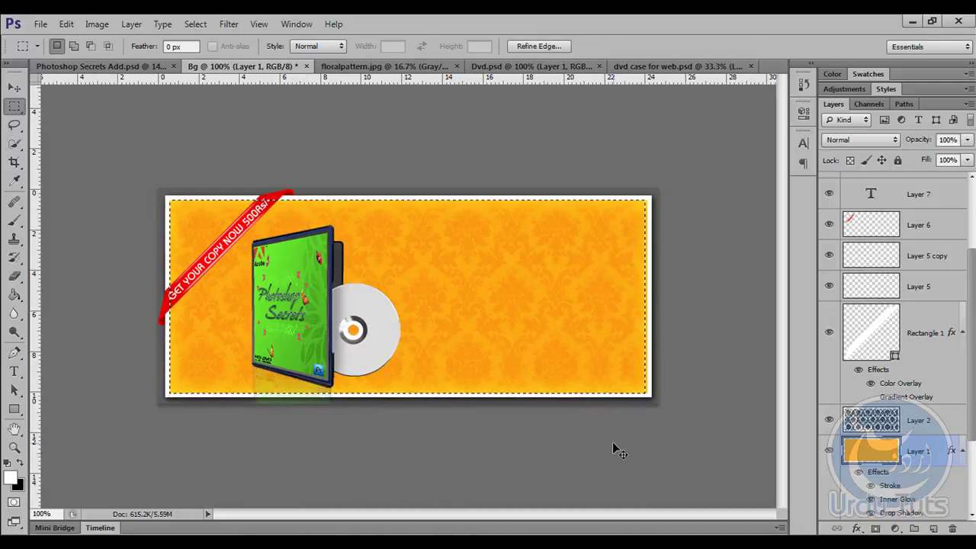
key("ctrl+shift+i")
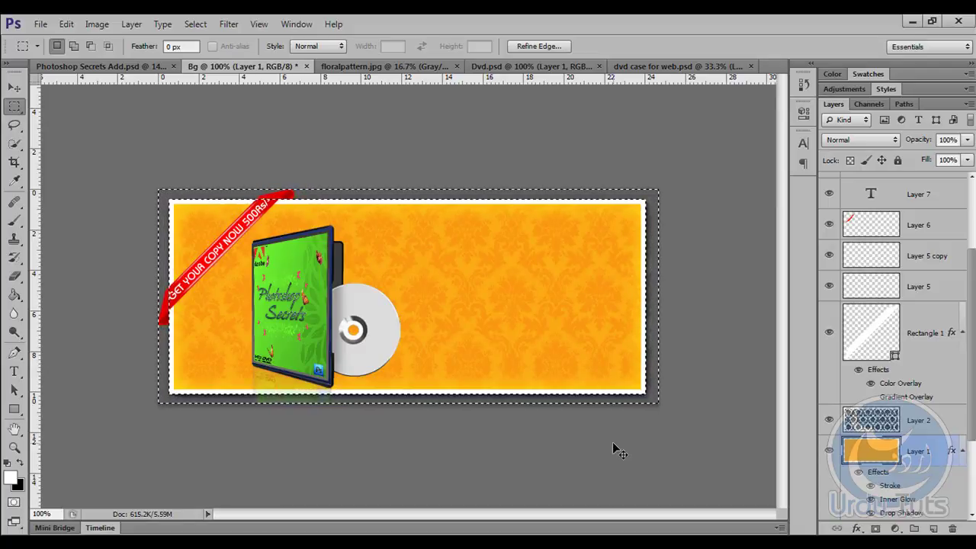
key("Delete")
scroll(877, 320, "up", 2)
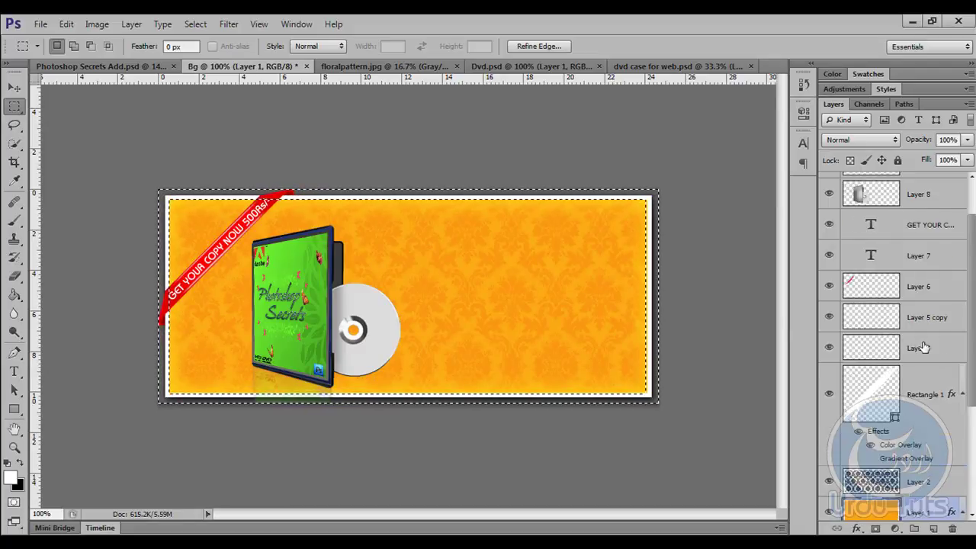
scroll(899, 297, "up", 2)
left_click(881, 195)
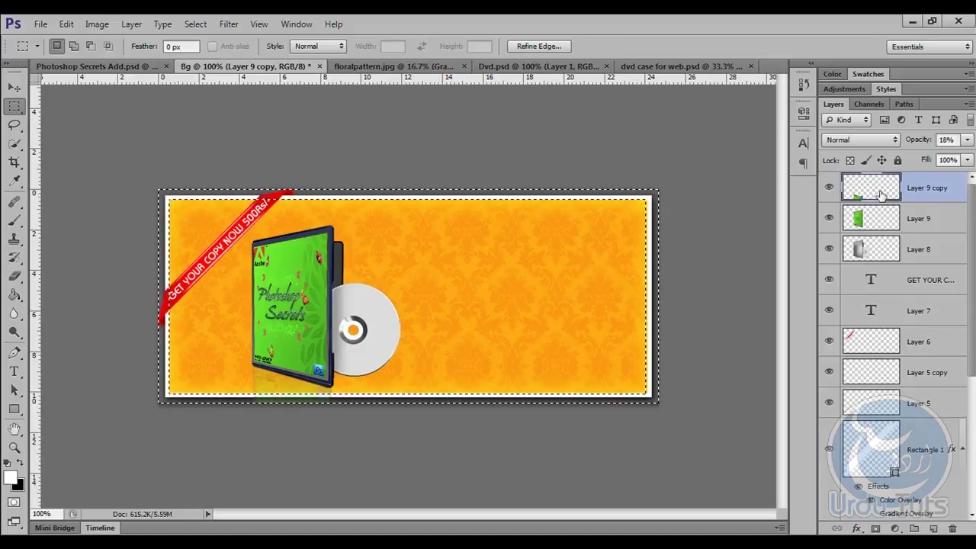
key("ctrl+d")
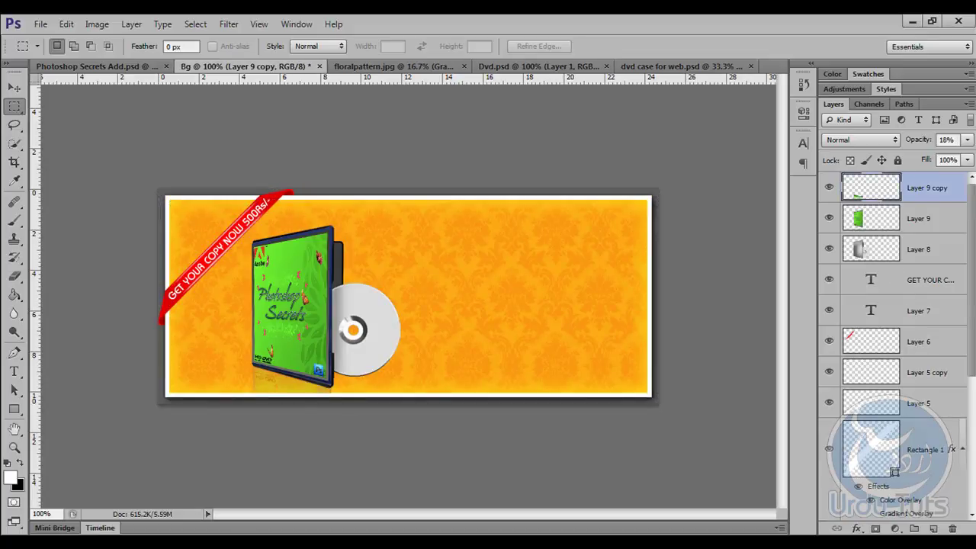
Step: Select the Type tool and bring up the Photoshop Secrets Add reference document
left_click(14, 88)
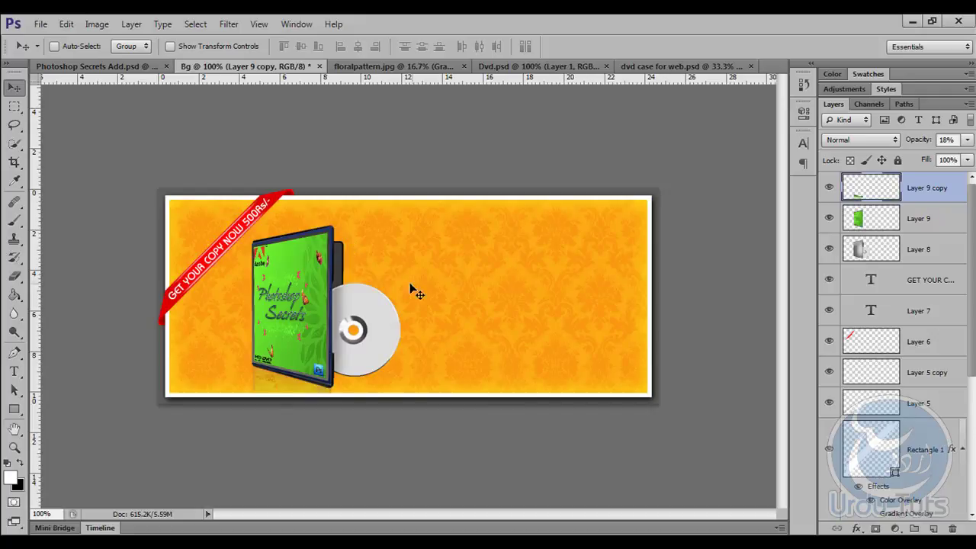
key("t")
key("ctrl+shift+Tab")
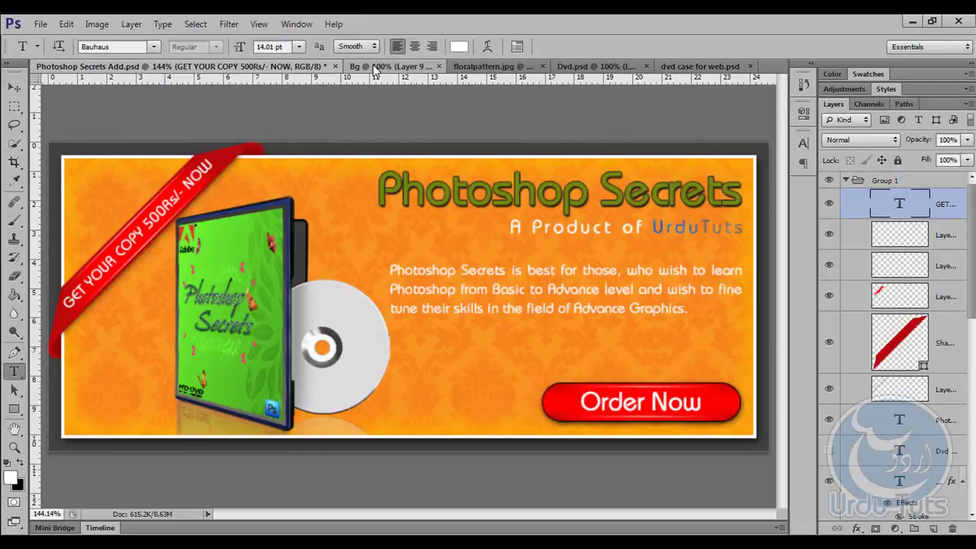
Step: Type the title 'Photoshop Secrets' near the top of the Bg banner
left_click(389, 66)
left_click(402, 213)
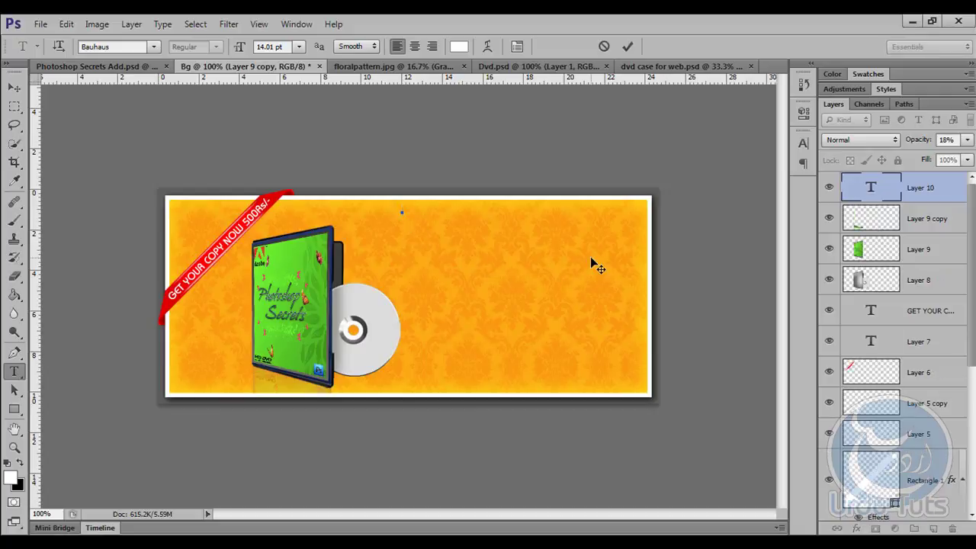
type("Photos")
type("hop Secrets")
key("ctrl")
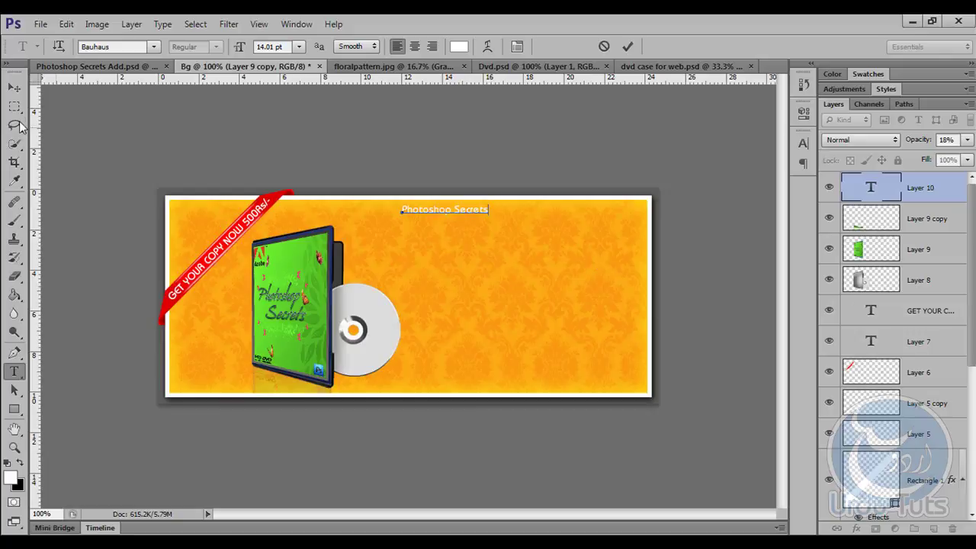
key("ctrl+Return")
Step: Enlarge the title to about 272% across the upper right and nudge it lower
key("ctrl+t")
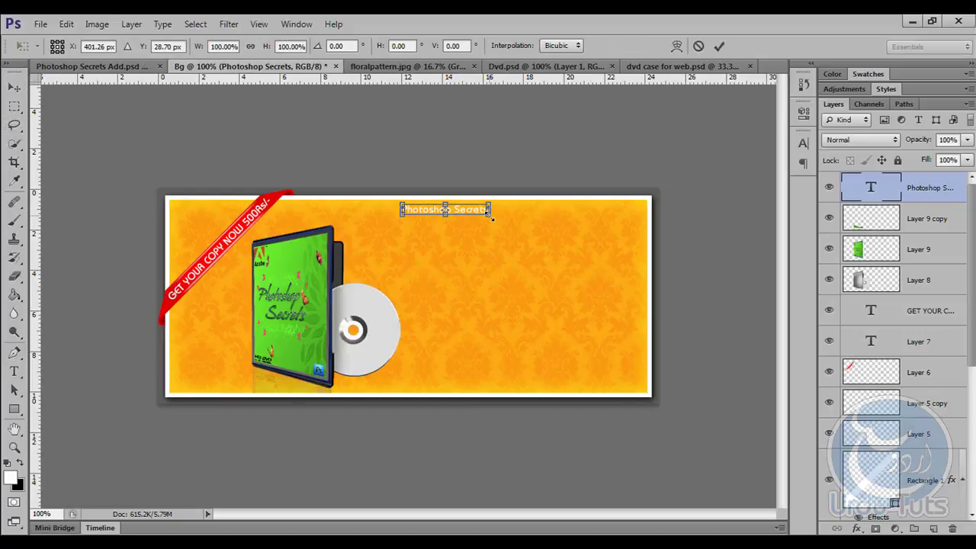
left_click_drag(490, 216, 637, 233)
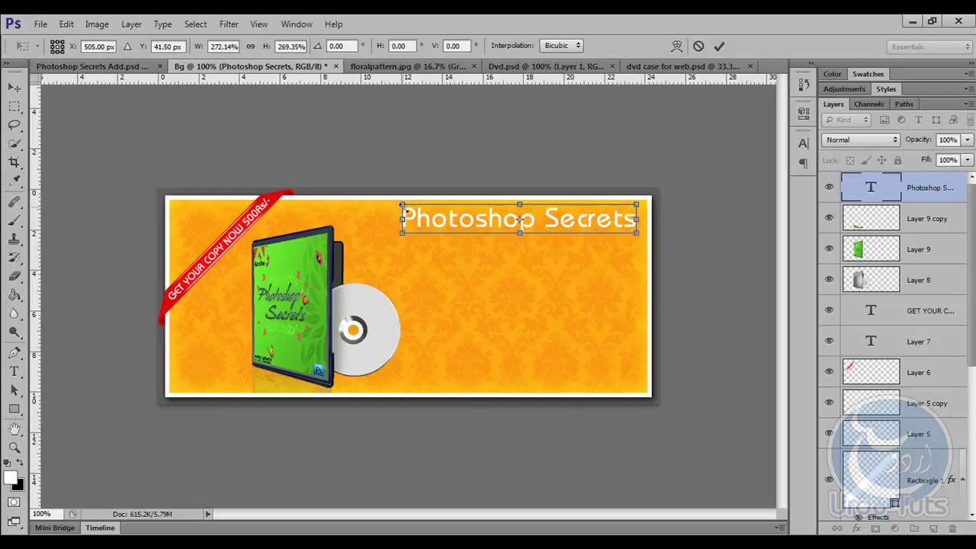
left_click_drag(402, 205, 370, 200)
key("Return")
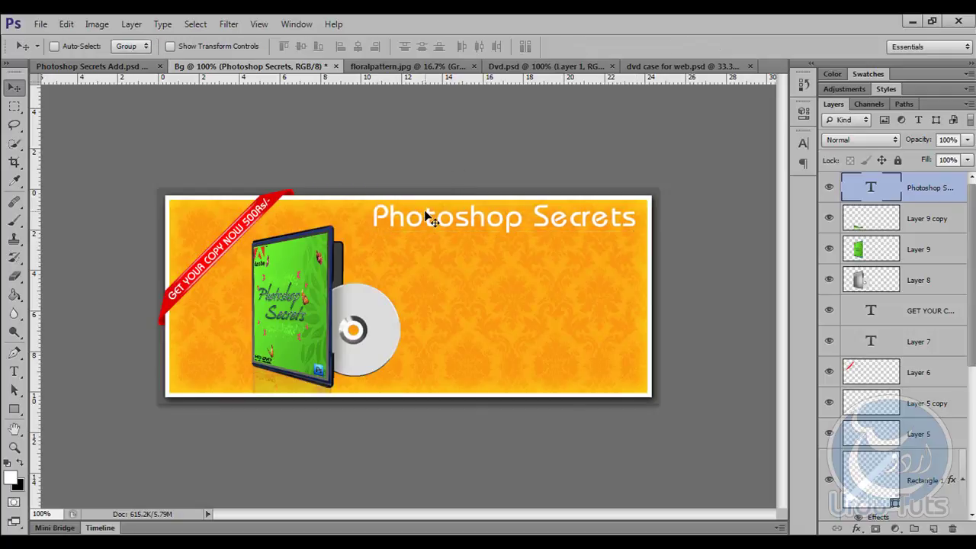
key("Down")
key("Down")
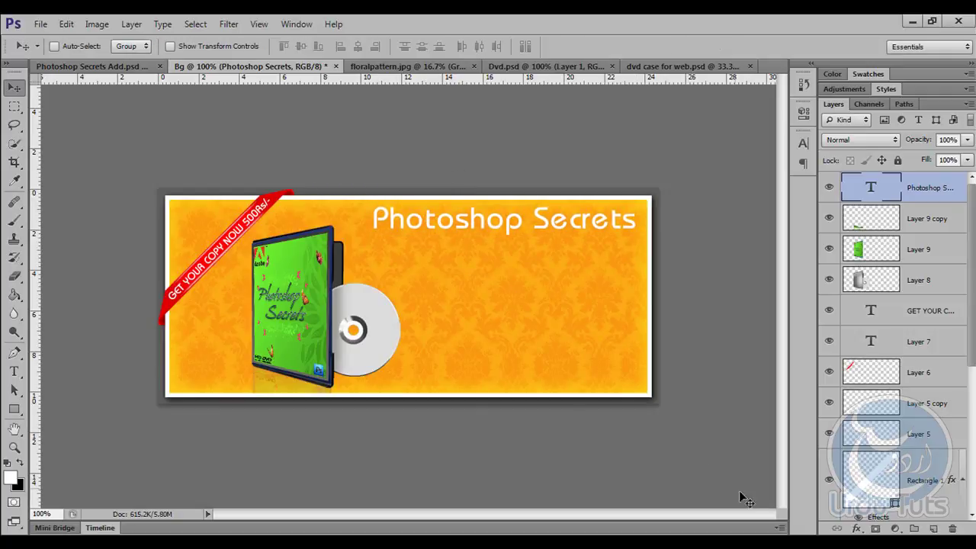
left_click(856, 528)
left_click(877, 468)
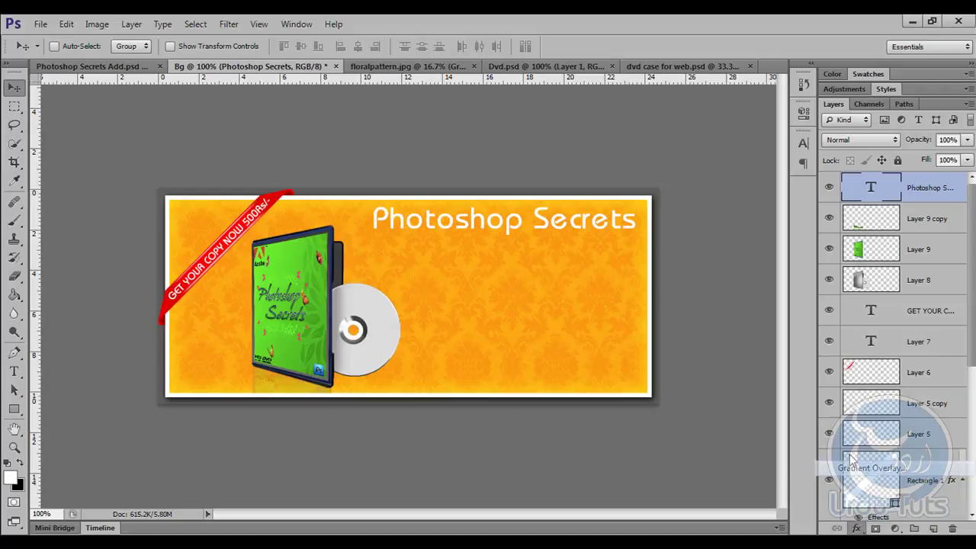
Step: Sample green from the cover into the gradient overlay's left stop
left_click_drag(714, 134, 827, 146)
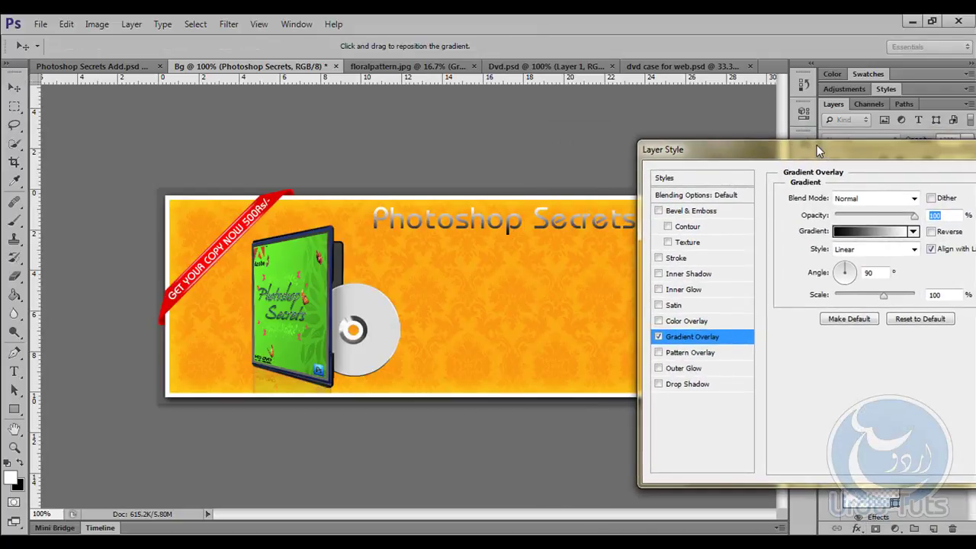
left_click(885, 233)
left_click_drag(705, 128, 890, 128)
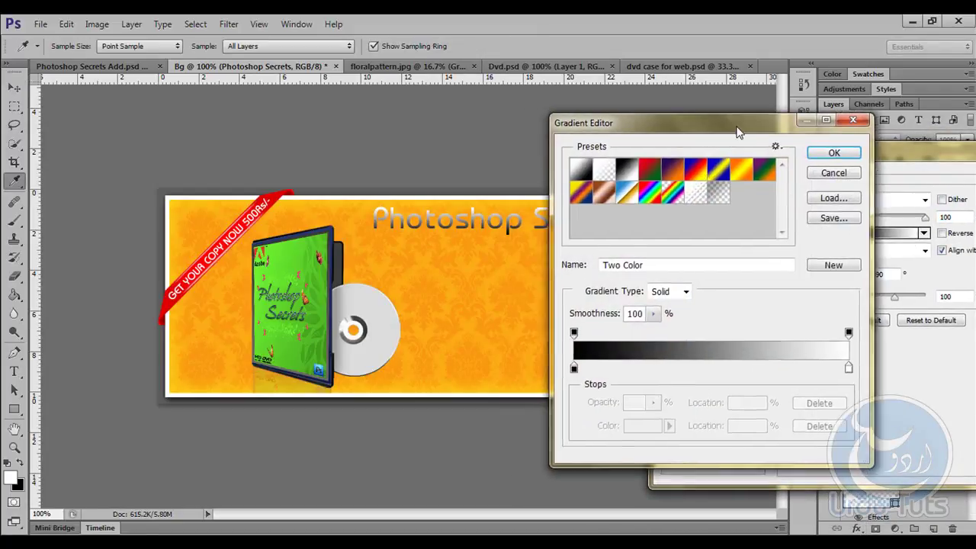
left_click(724, 370)
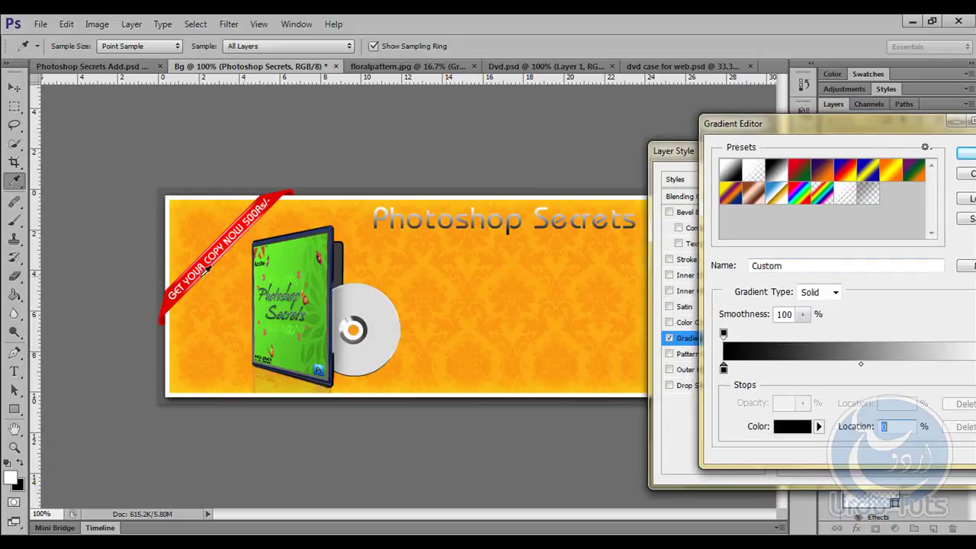
left_click(308, 368)
Step: Make the right stop green too, confirm the solid green gradient, and switch to Chrome
mouse_move(833, 129)
left_mouse_down()
mouse_move(733, 129)
mouse_move(755, 129)
left_mouse_up()
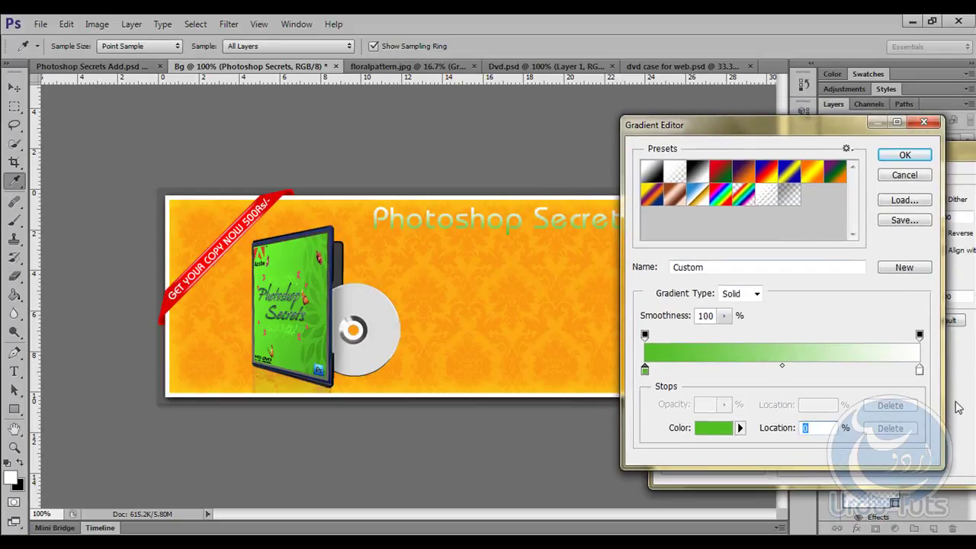
left_click(919, 371)
left_click(289, 248)
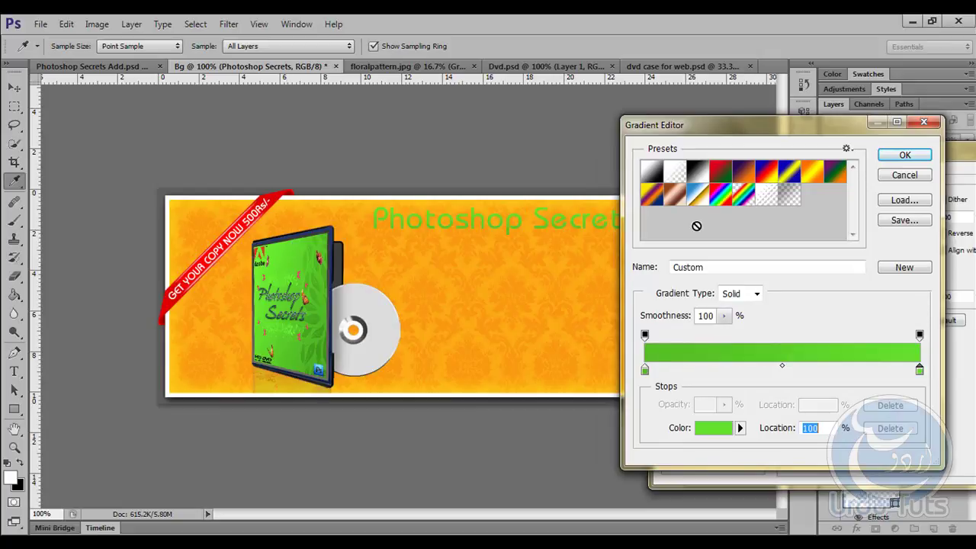
left_click(900, 156)
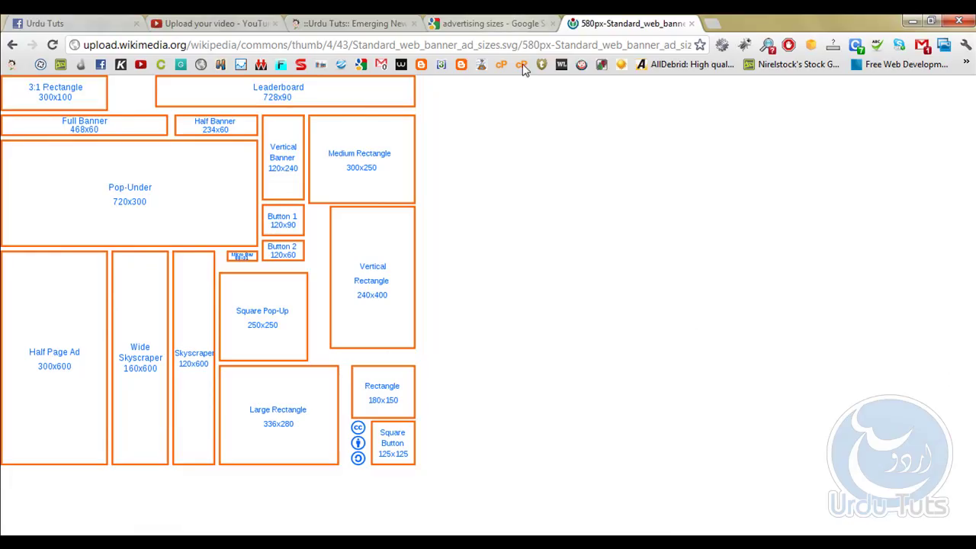
left_click(499, 46)
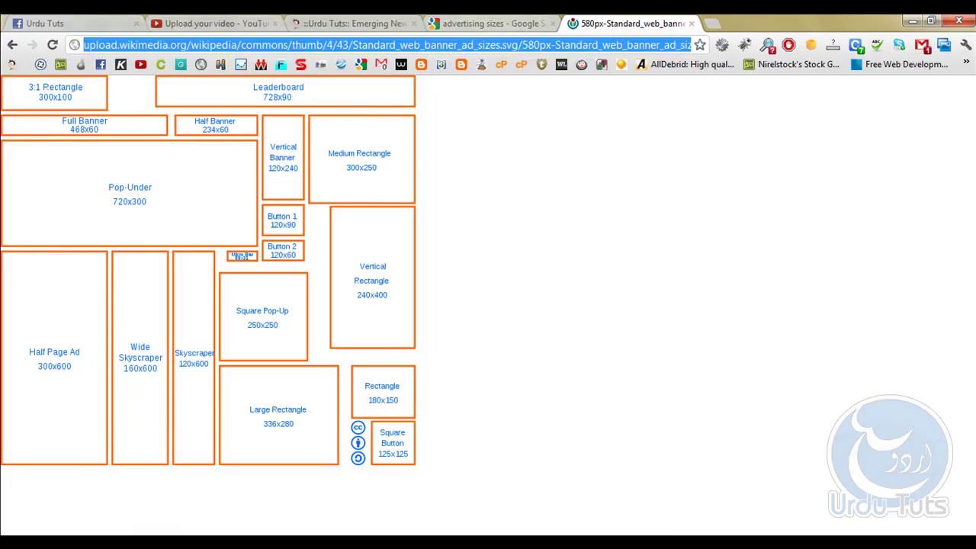
type("song")
key("Return")
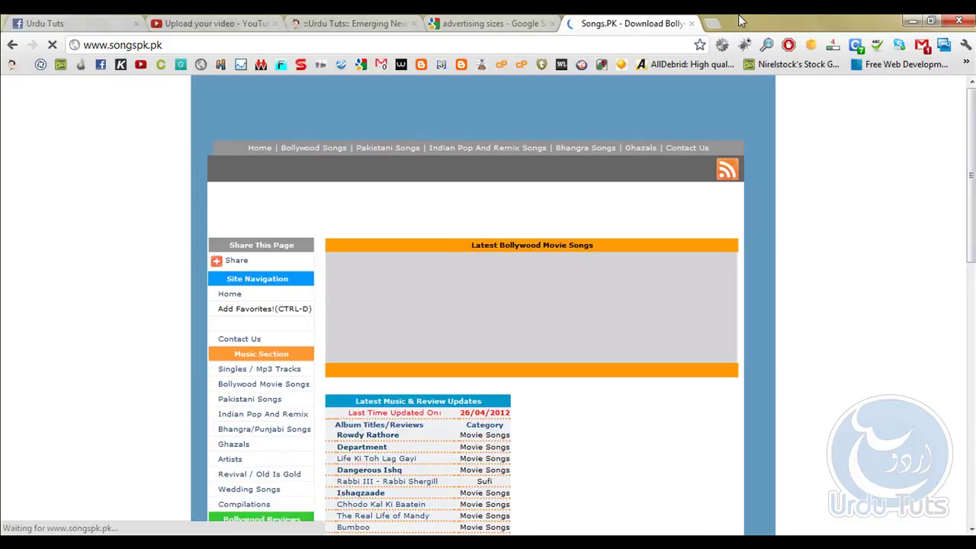
Step: Turn AdBlock off for the Songs.PK page and scroll through its ads
left_click(789, 45)
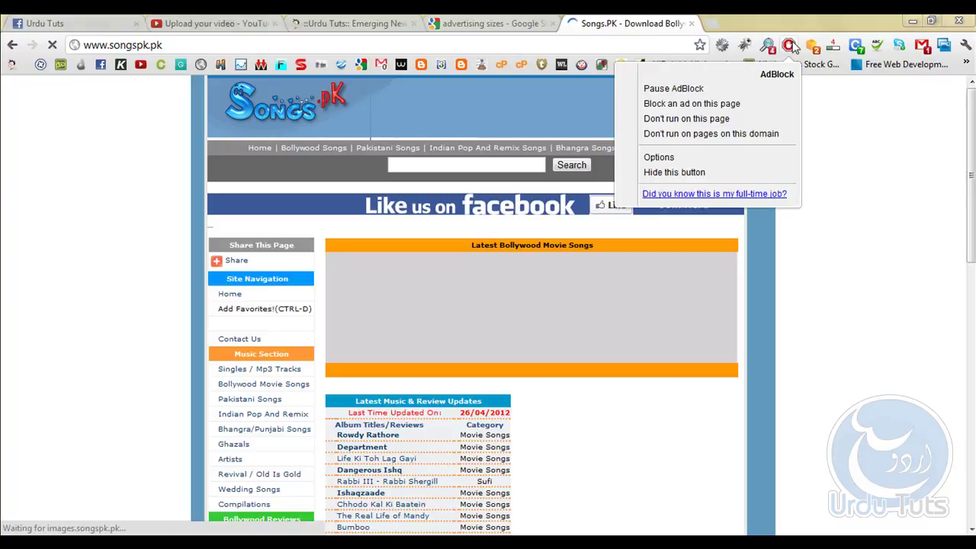
left_click(678, 122)
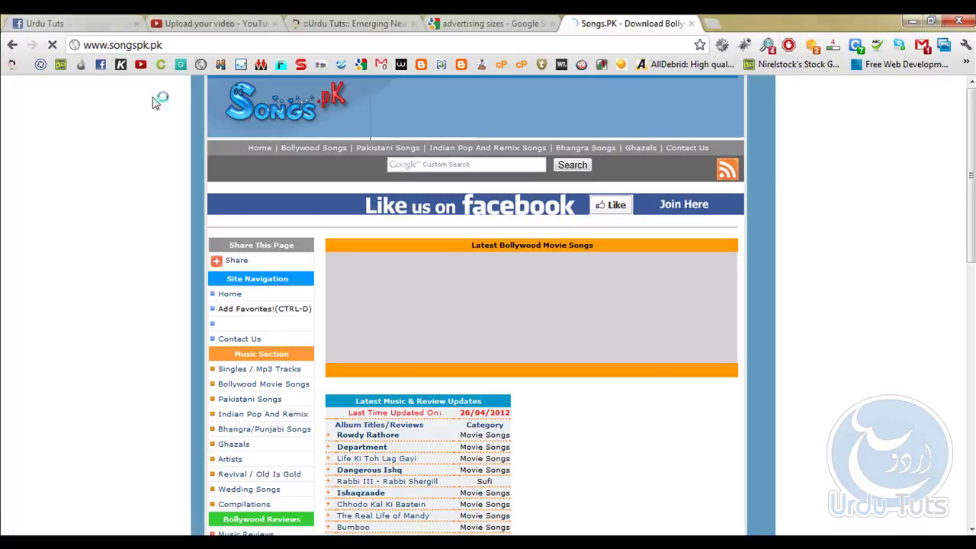
scroll(38, 191, "down", 1)
scroll(46, 175, "down", 2)
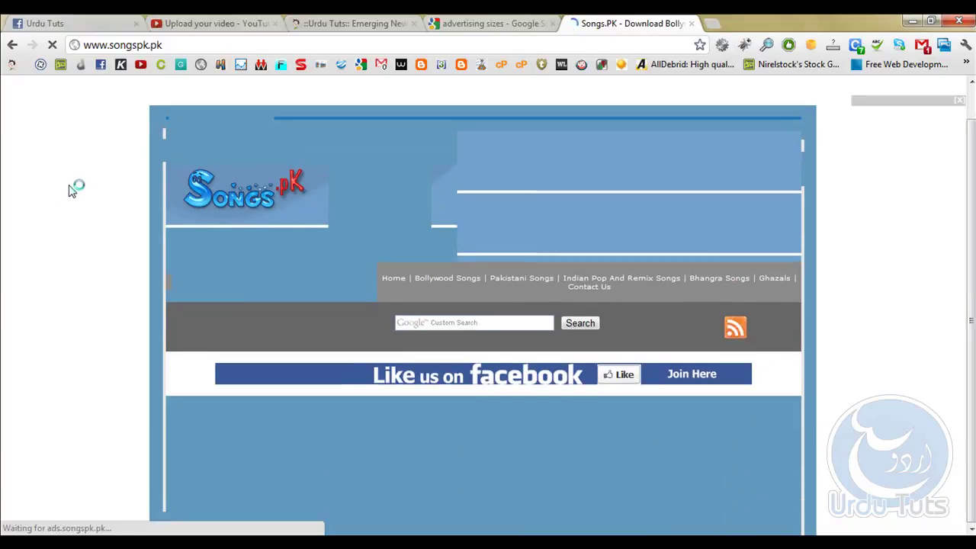
scroll(68, 187, "down", 5)
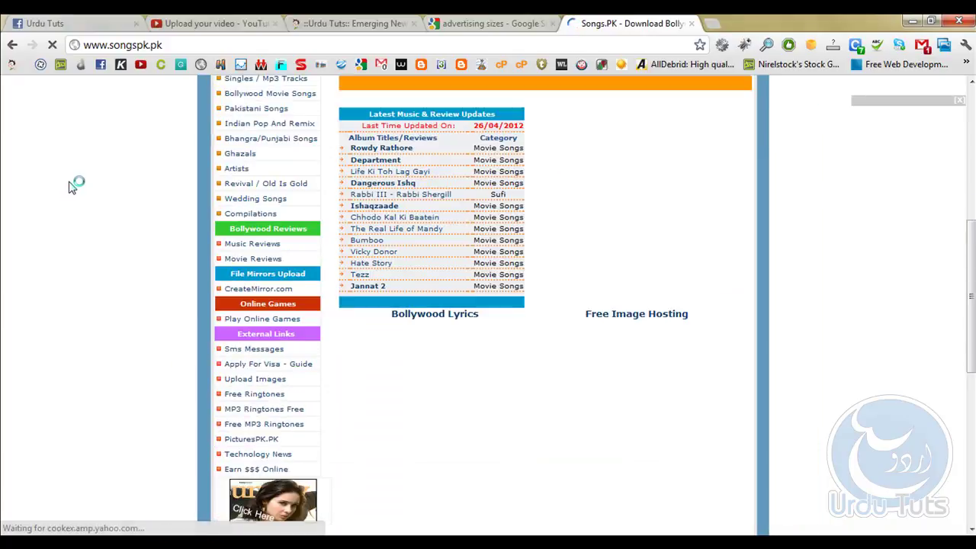
scroll(69, 187, "down", 3)
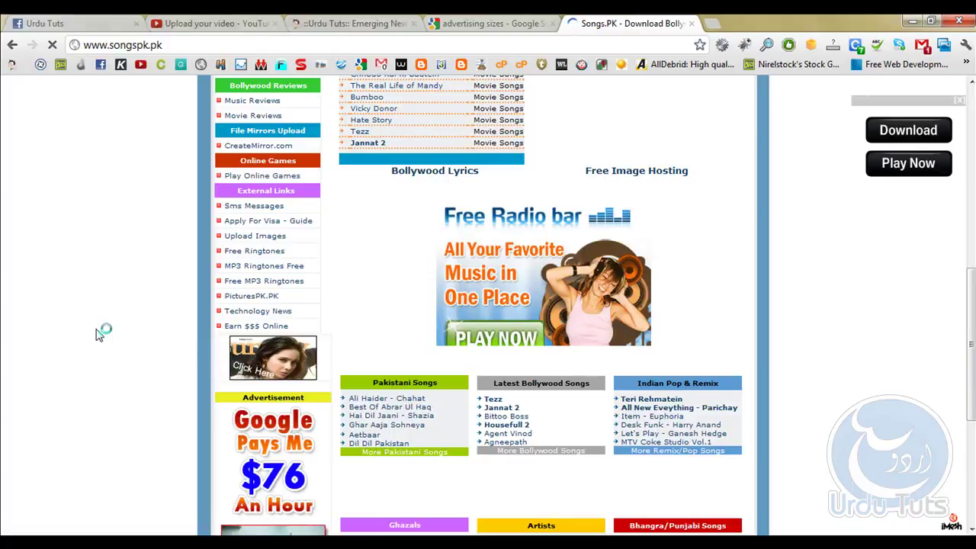
scroll(231, 360, "down", 1)
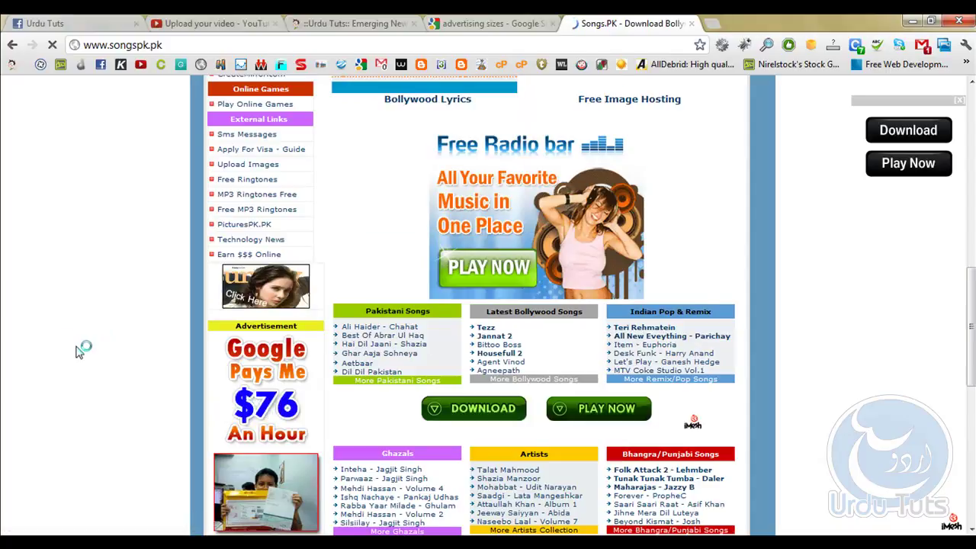
scroll(78, 352, "down", 1)
scroll(78, 352, "down", 4)
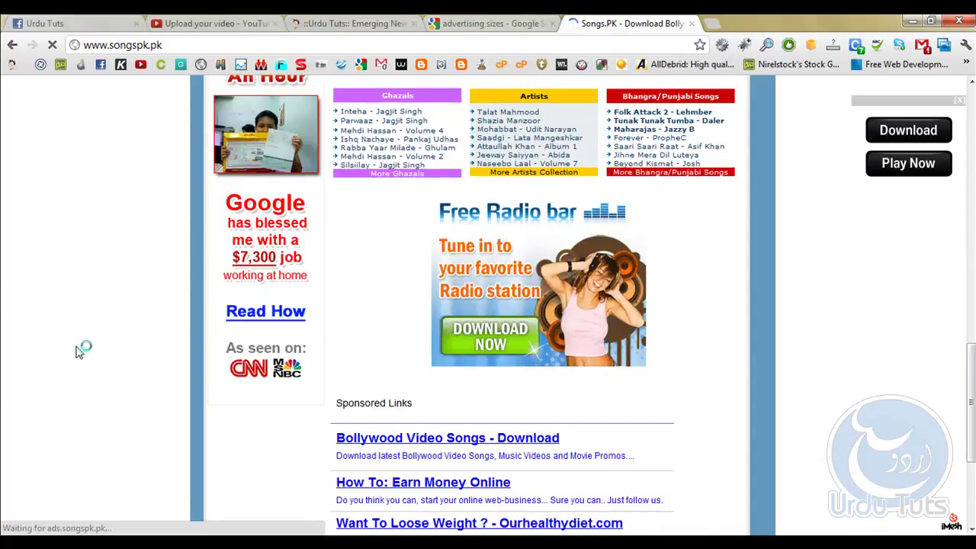
scroll(79, 351, "down", 3)
scroll(78, 352, "up", 3)
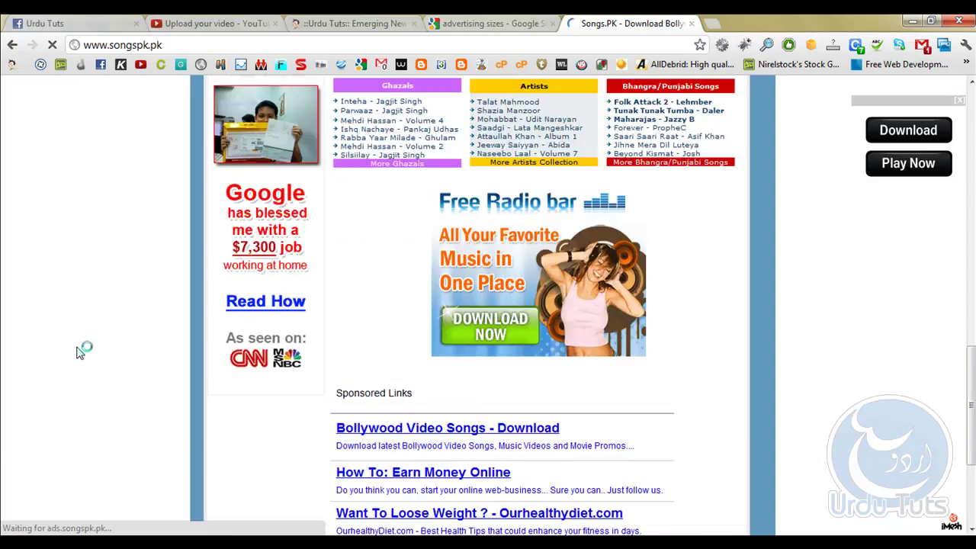
scroll(79, 351, "up", 2)
scroll(79, 352, "up", 2)
scroll(78, 352, "down", 1)
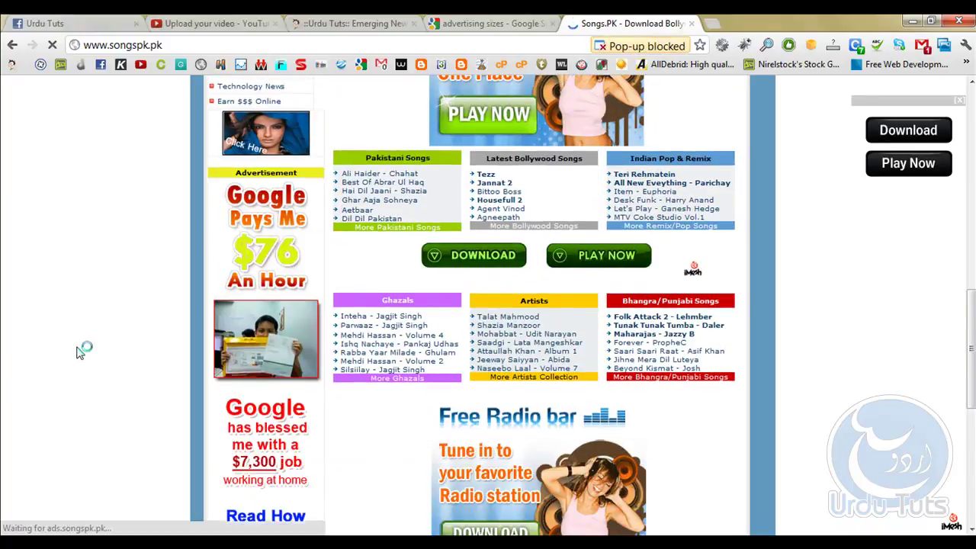
scroll(83, 348, "up", 5)
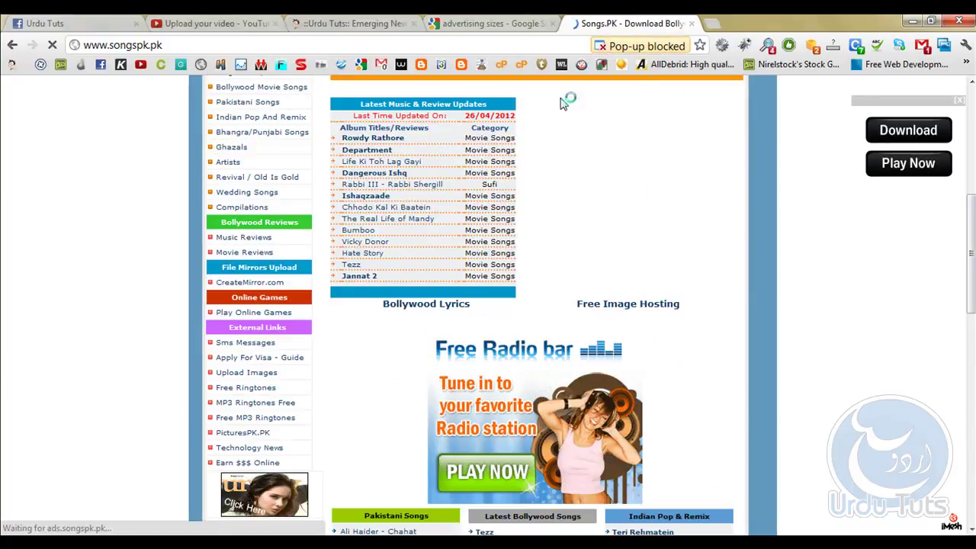
scroll(92, 303, "up", 5)
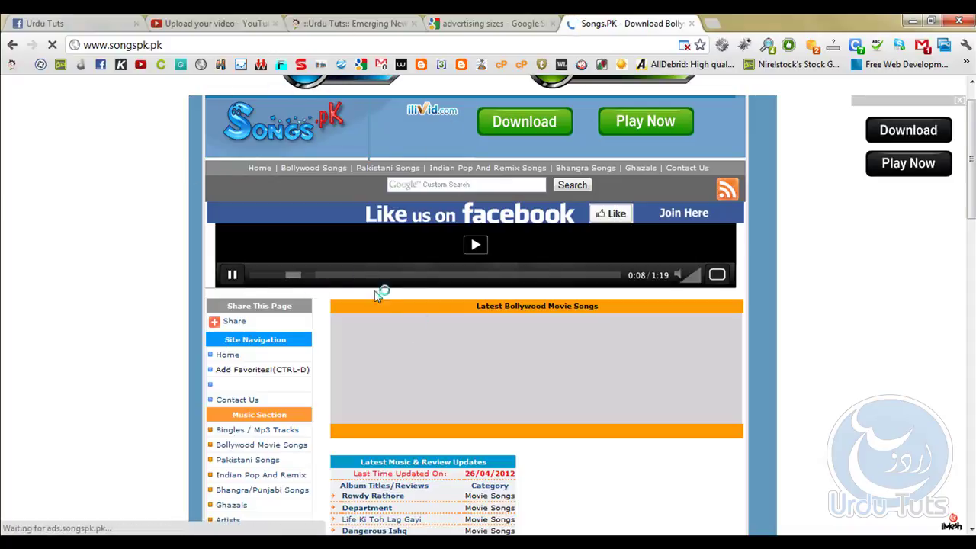
scroll(44, 345, "up", 1)
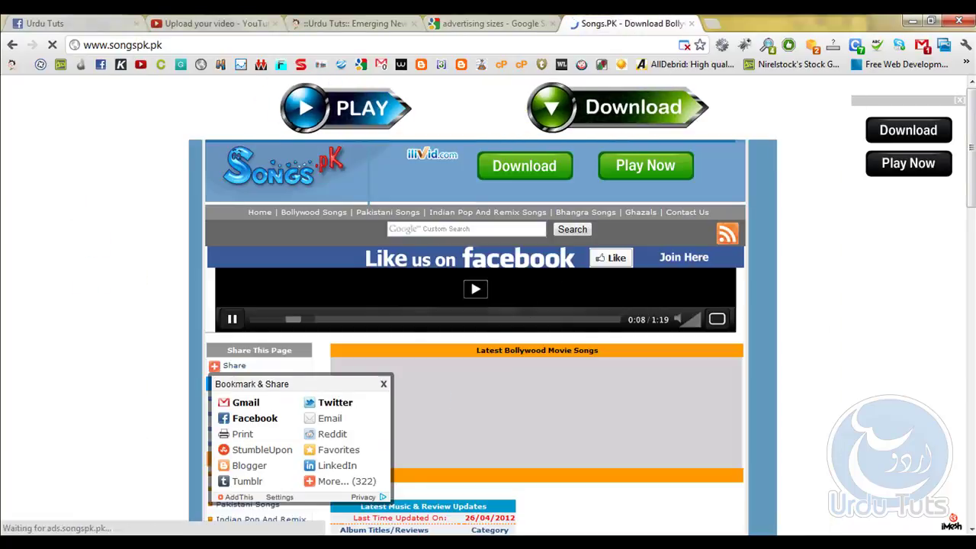
Step: Close the ad pop-up, re-enable AdBlock, close the tab and minimize Chrome
left_click(320, 469)
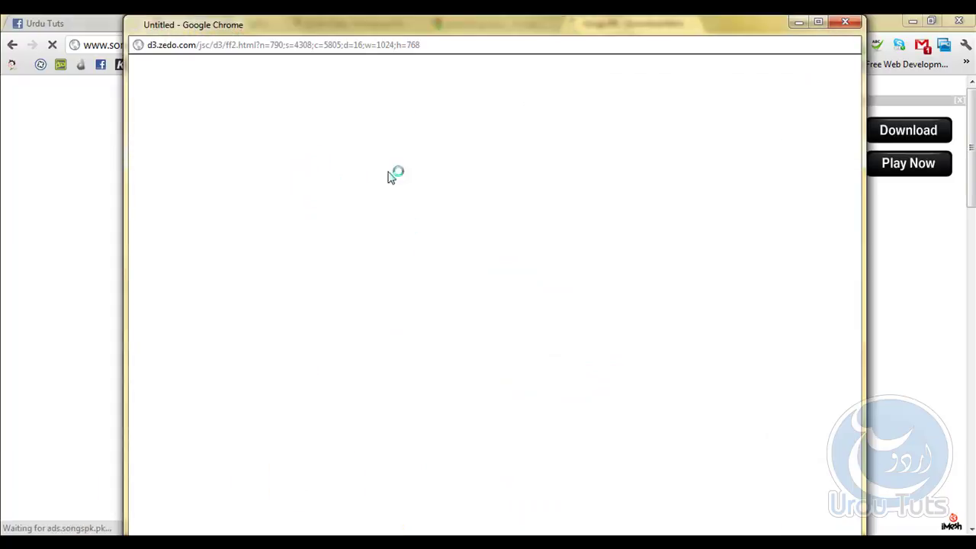
left_click(846, 23)
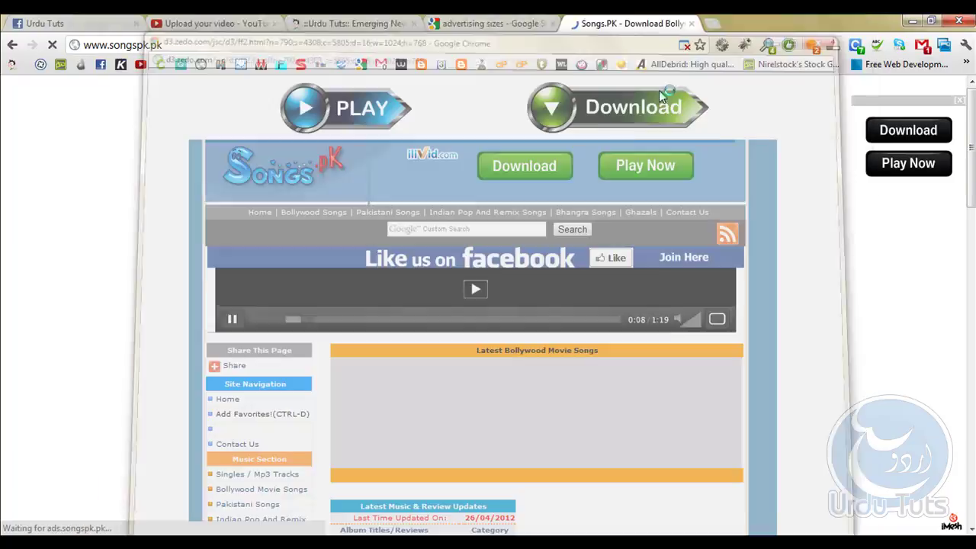
left_click(789, 45)
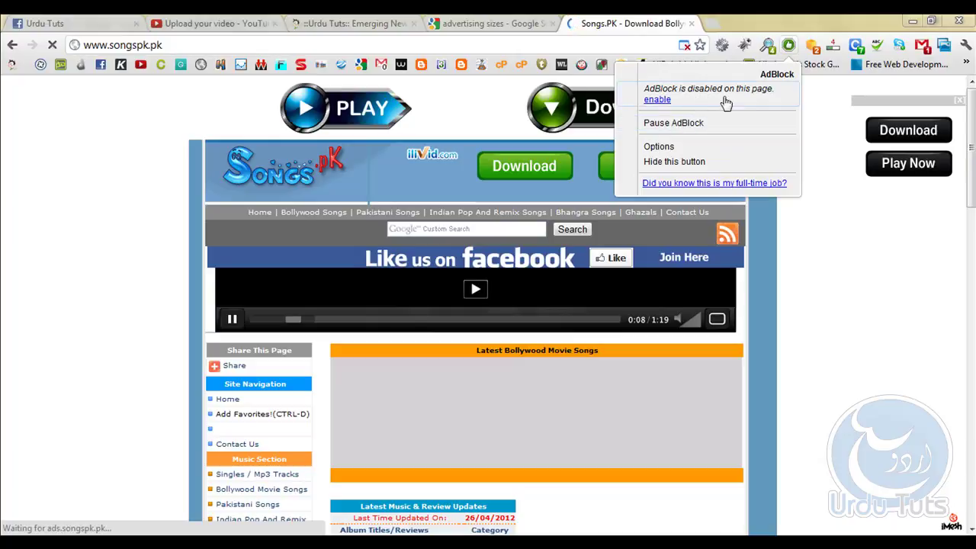
left_click(657, 100)
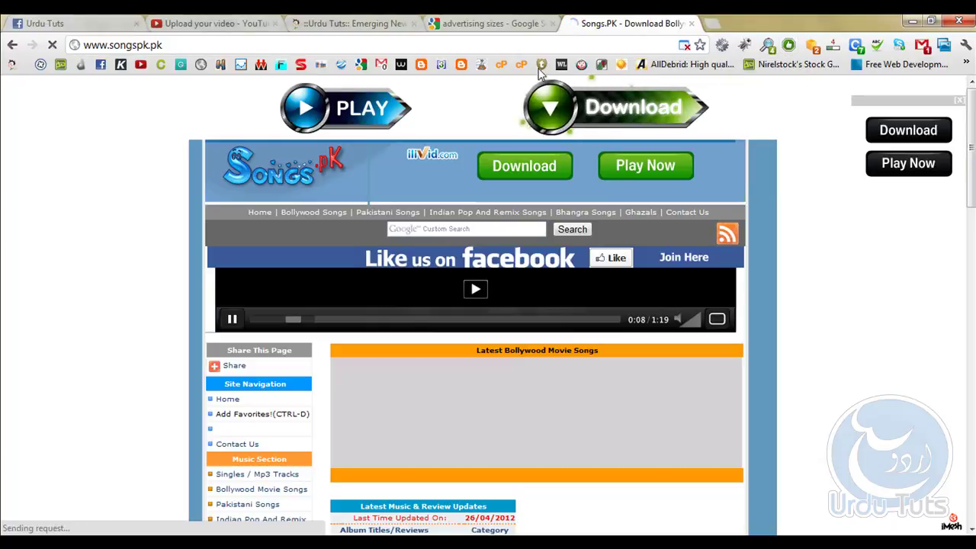
key("ctrl+w")
left_click(912, 22)
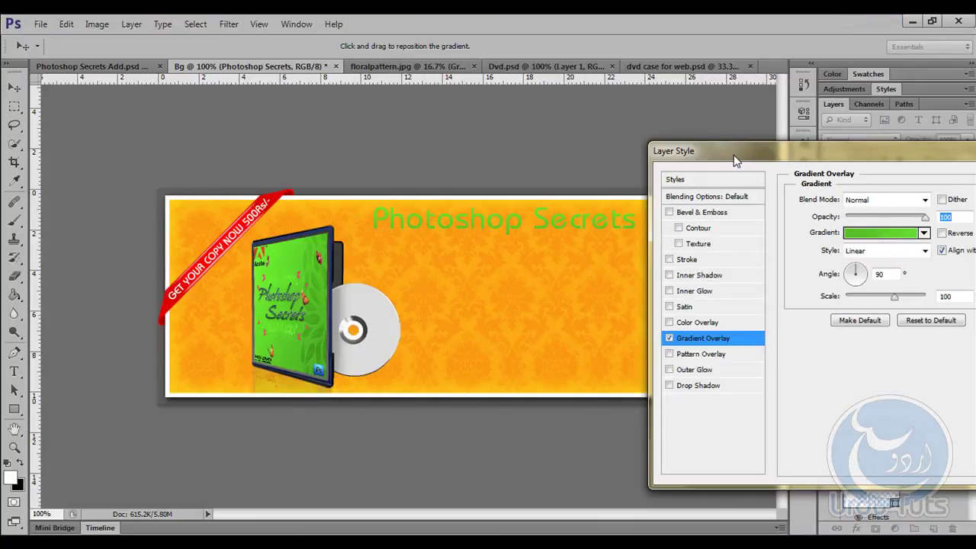
Step: Give the title a drop shadow with distance 0, spread 79% and size 0 px
left_click(670, 386)
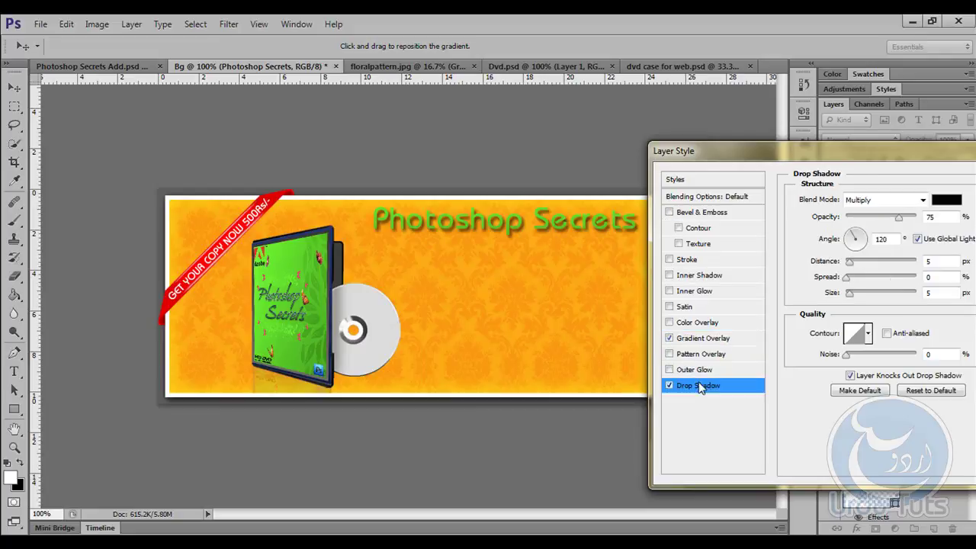
mouse_move(851, 263)
left_mouse_down()
mouse_move(828, 300)
mouse_move(847, 284)
mouse_move(849, 264)
mouse_move(900, 287)
left_mouse_up()
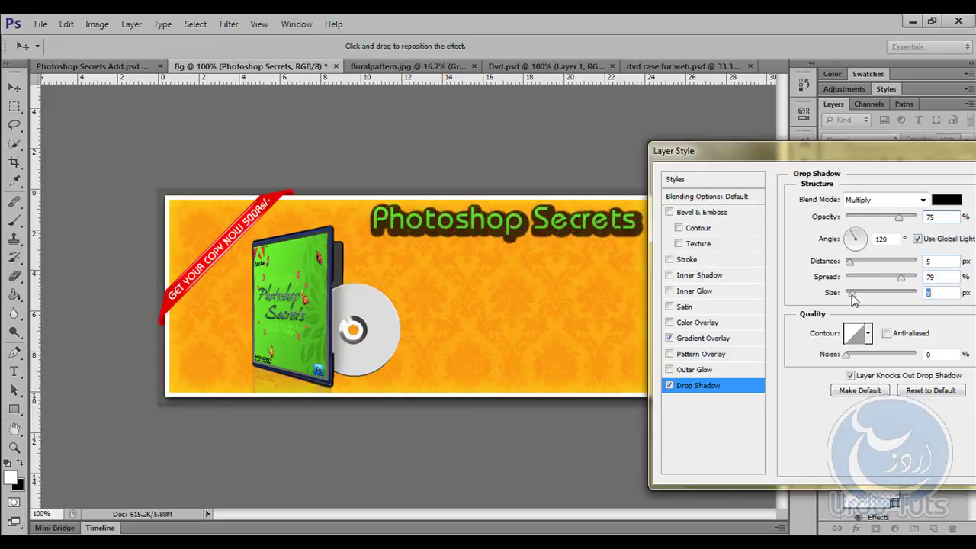
left_click_drag(850, 294, 847, 299)
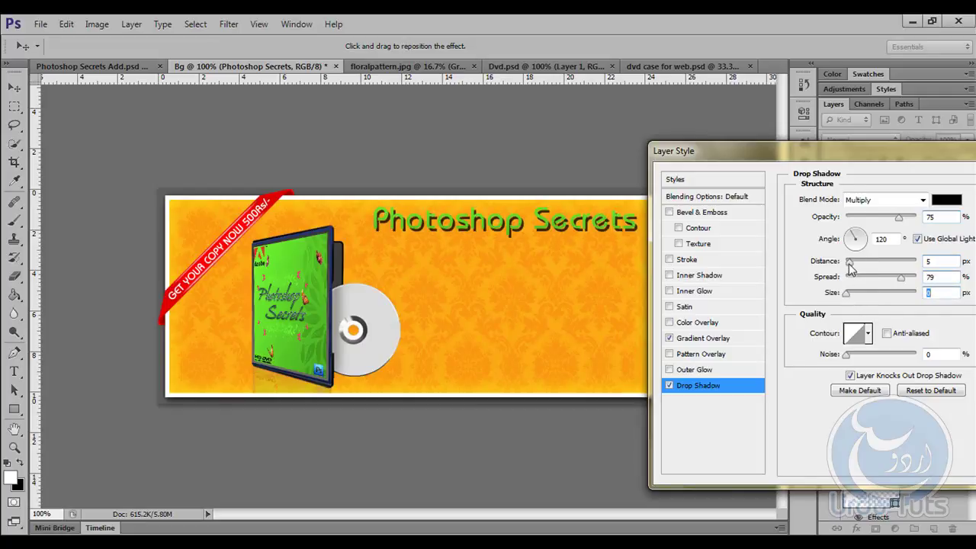
left_click_drag(851, 263, 850, 265)
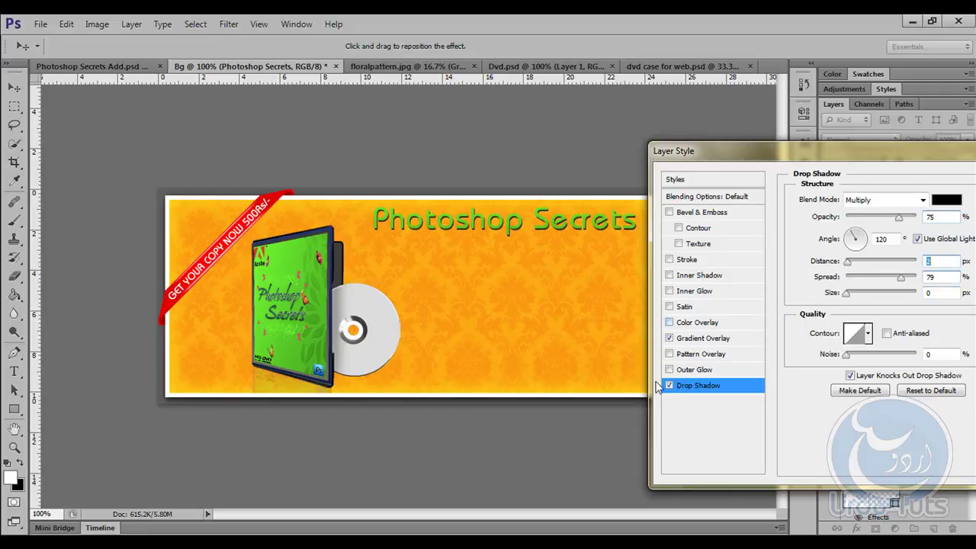
Step: Add a 1 px outside stroke in dark green #226c01 to the title and apply the effects
left_click(669, 260)
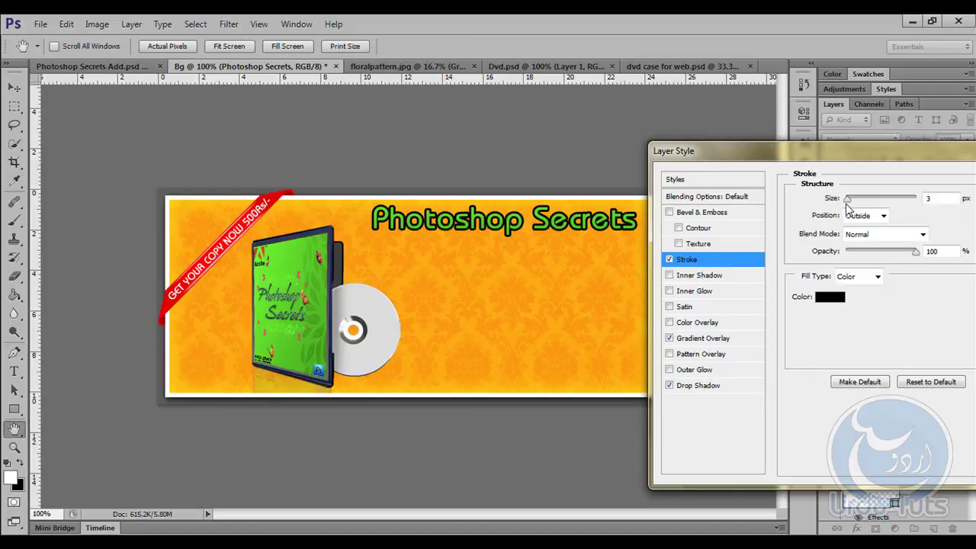
left_click_drag(847, 205, 828, 206)
left_click(830, 296)
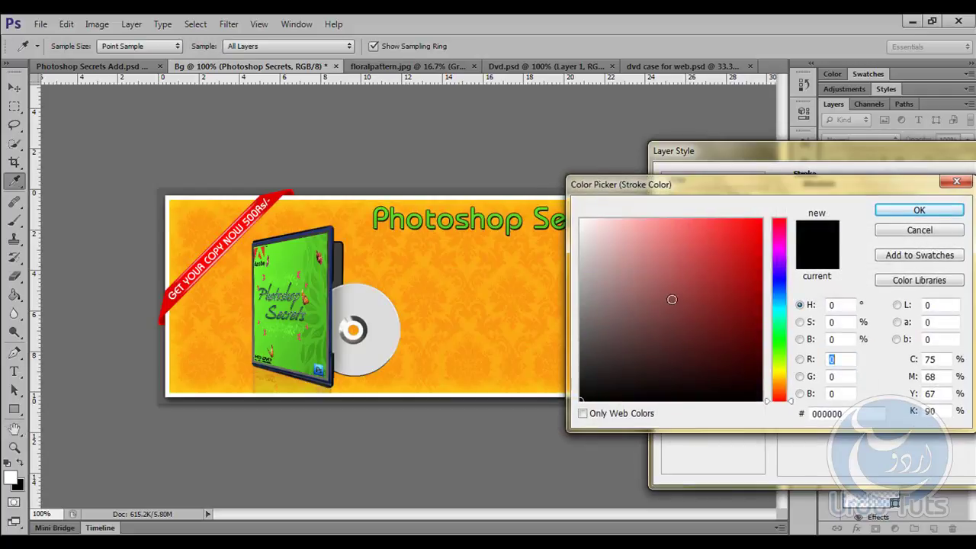
left_click(582, 221)
left_click_drag(654, 334, 762, 400)
left_click(289, 363)
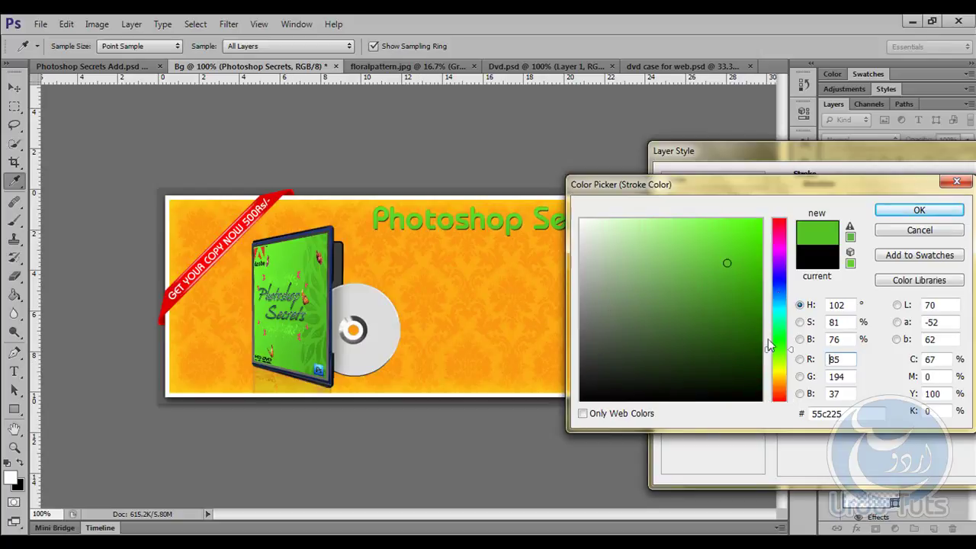
left_click_drag(747, 308, 760, 323)
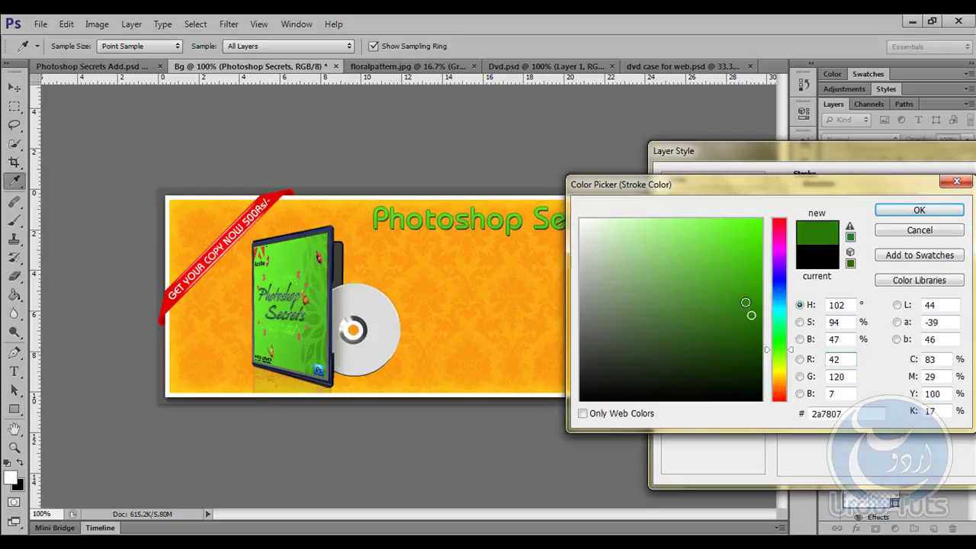
left_click(918, 212)
left_click_drag(945, 162, 826, 163)
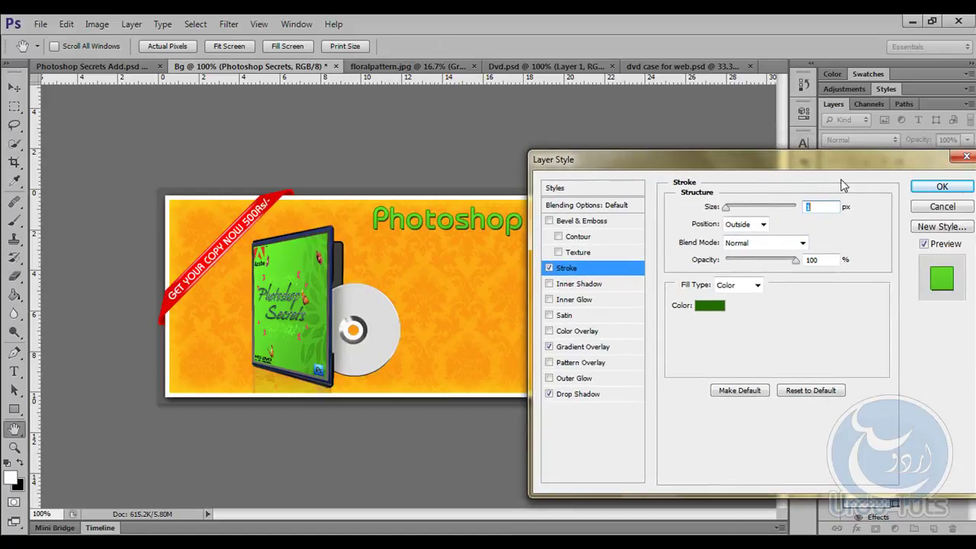
left_click(934, 186)
Step: Copy the description paragraph from Photoshop Secrets Add.psd
left_click(107, 66)
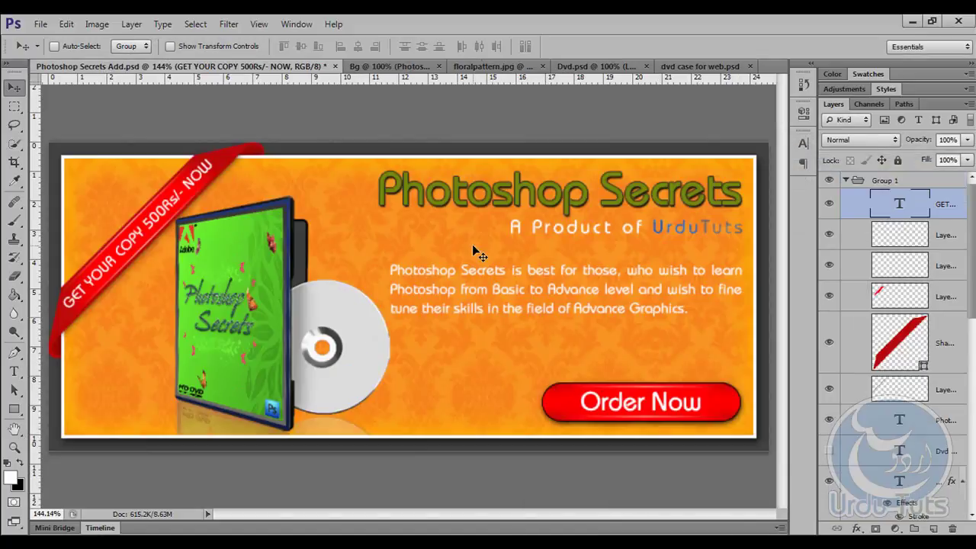
key("t")
left_click(462, 294)
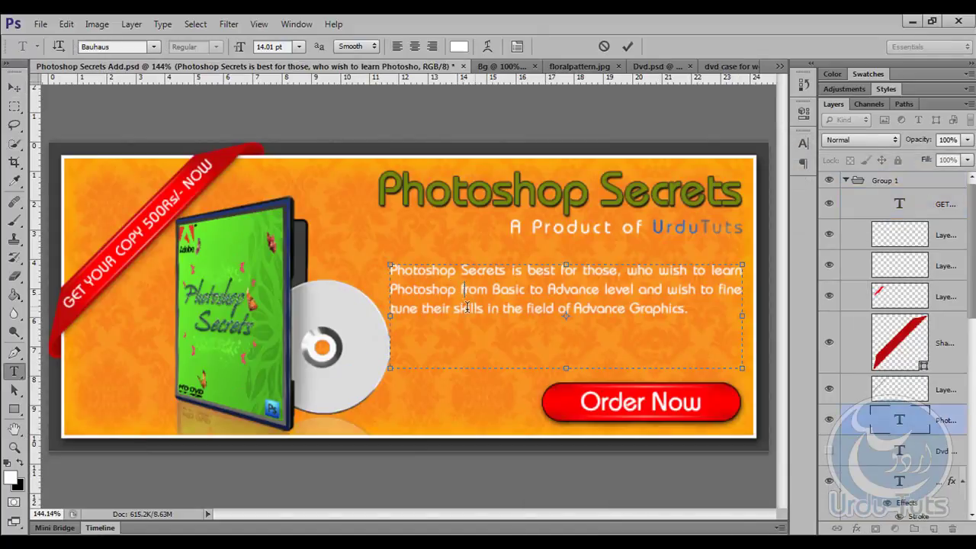
key("ctrl+a")
key("ctrl+c")
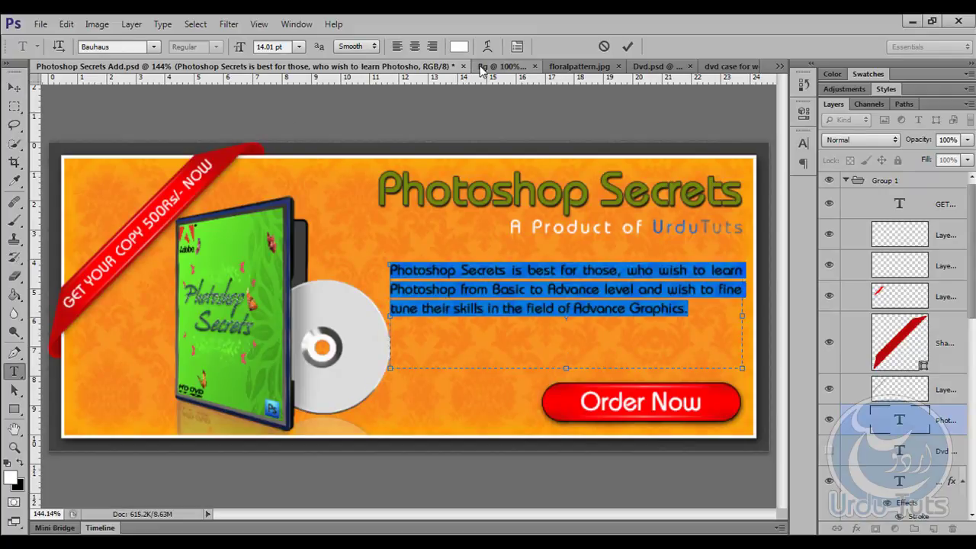
left_click(14, 86)
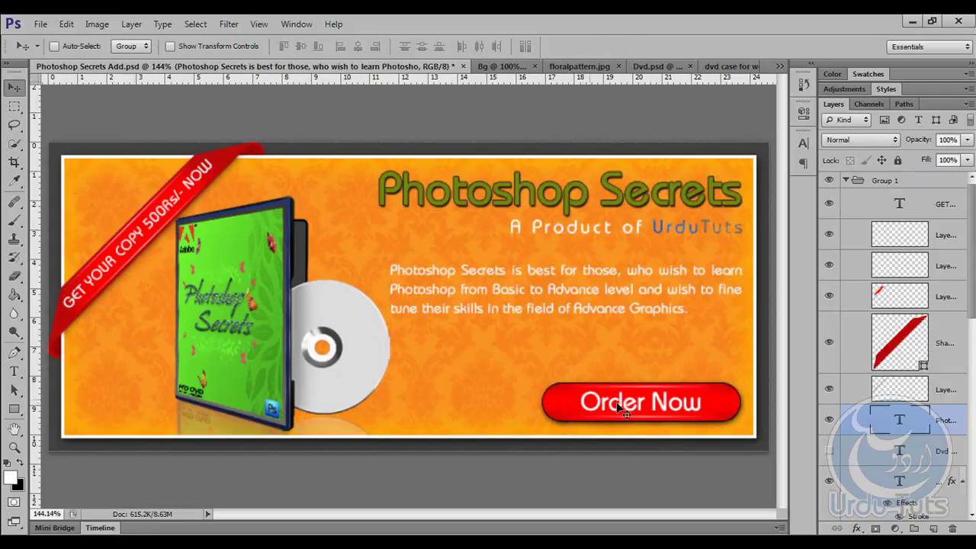
Step: Paste the description into a paragraph text box under the Bg banner's title
left_click(499, 67)
key("t")
left_click(449, 272)
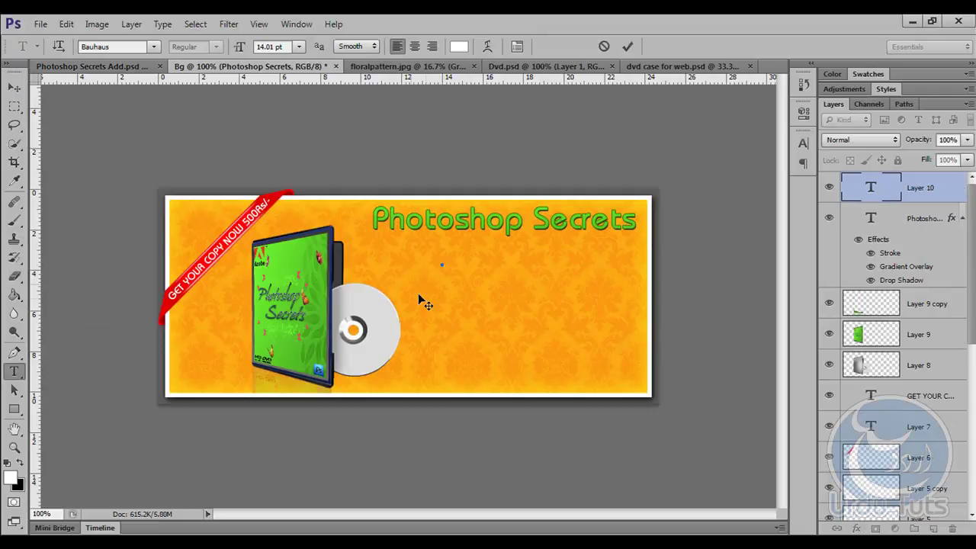
key("ctrl+v")
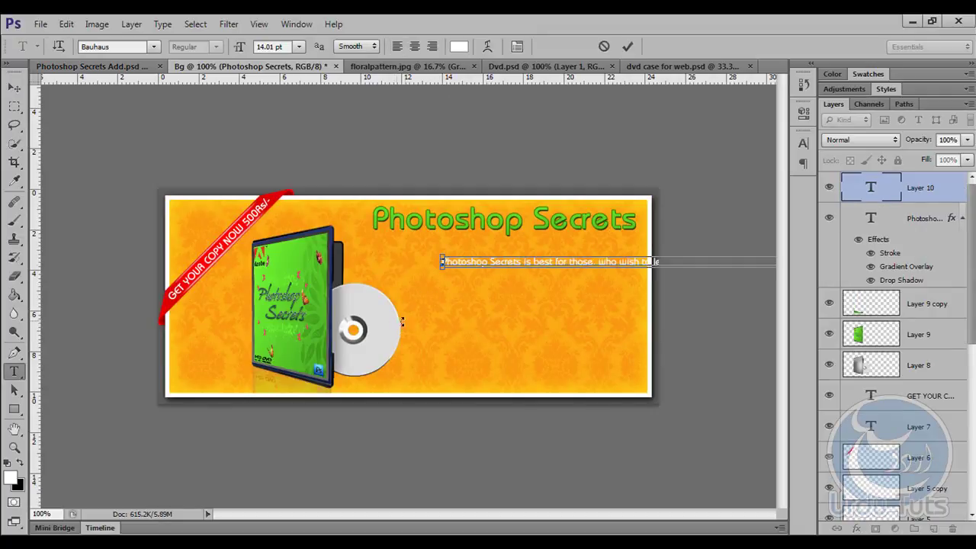
key("ctrl+z")
key("Escape")
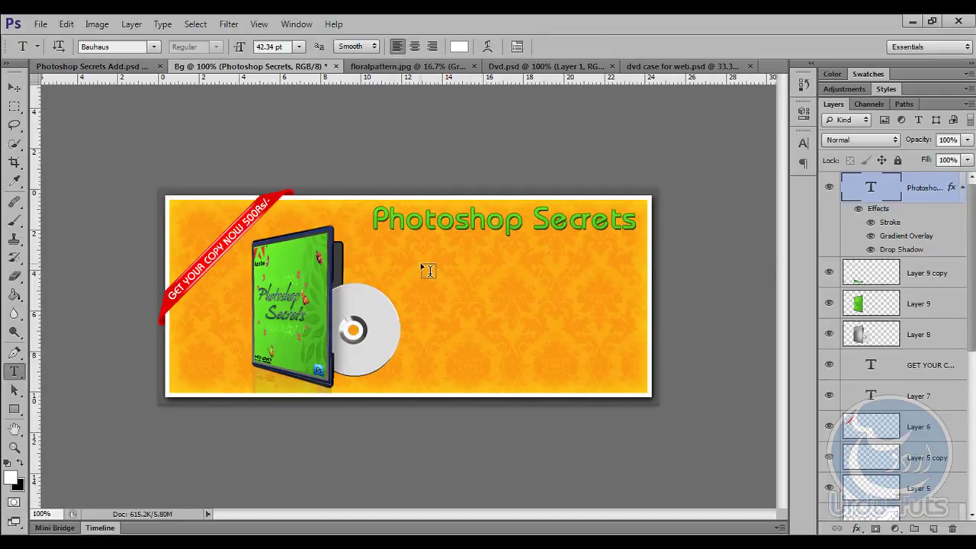
left_click_drag(410, 256, 642, 325)
key("ctrl+v")
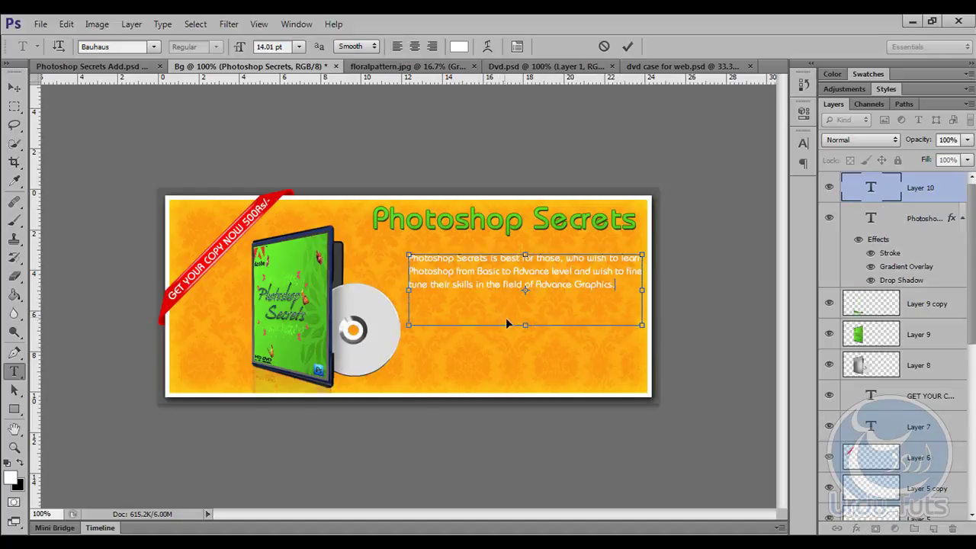
Step: Set the description to 16.01 pt, commit it, and nudge it left and down
key("ctrl+a")
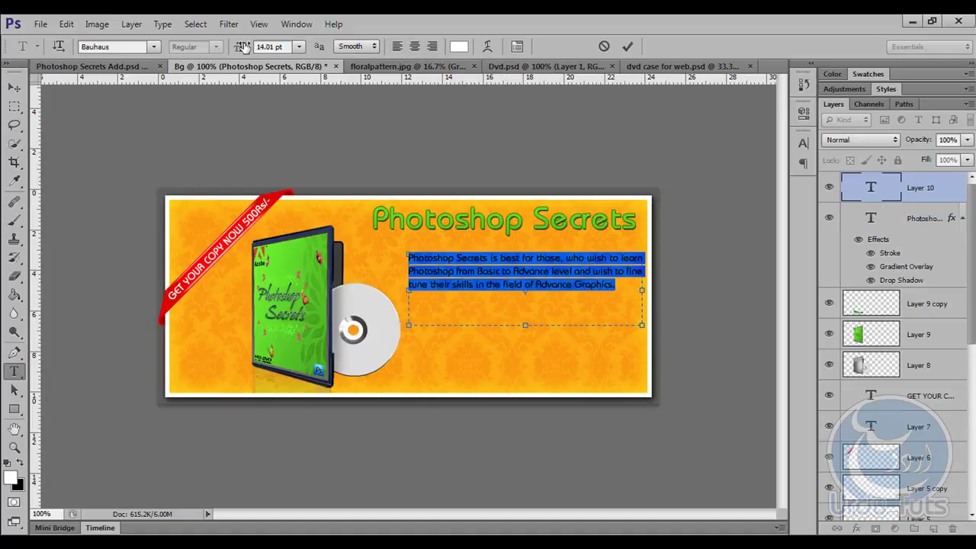
left_click_drag(241, 47, 232, 83)
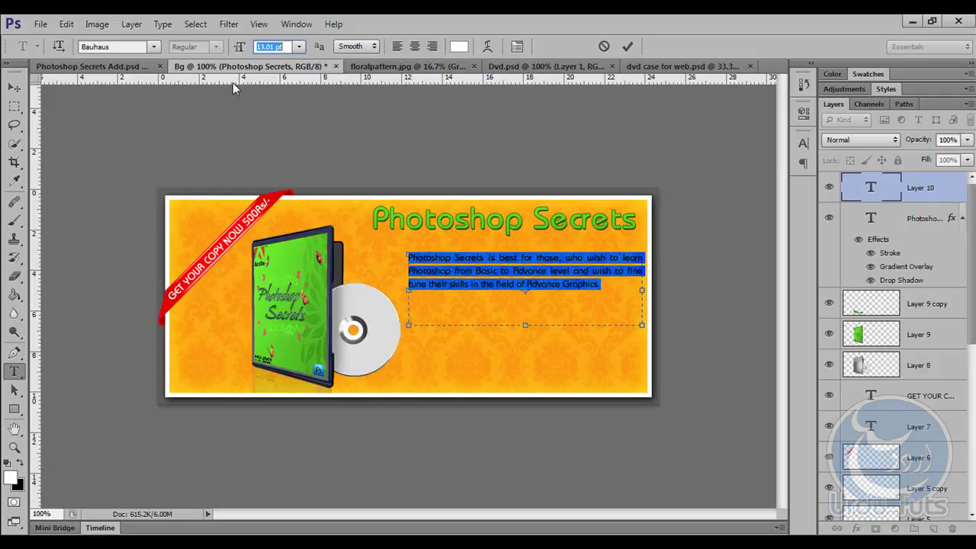
key("Up")
key("Up")
key("Up")
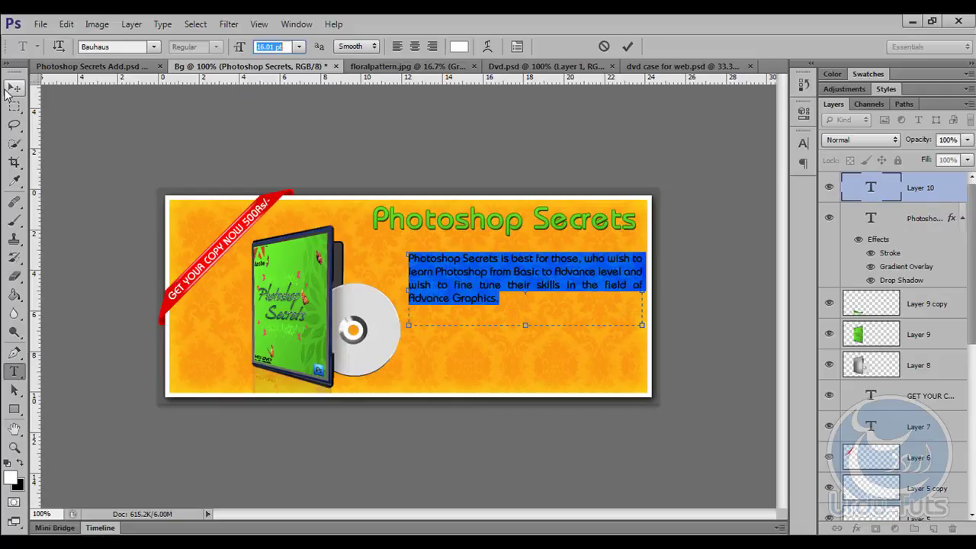
left_click(7, 90)
key("Left")
key("Left")
key("Left")
key("Left")
key("Left")
key("Left")
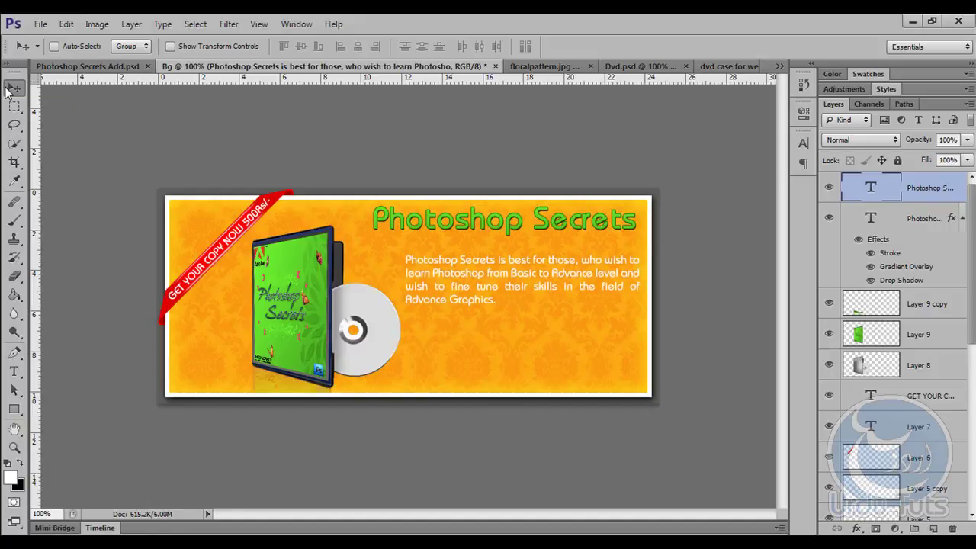
key("Down")
key("Down")
key("Down")
key("Down")
key("Down")
key("Down")
key("Down")
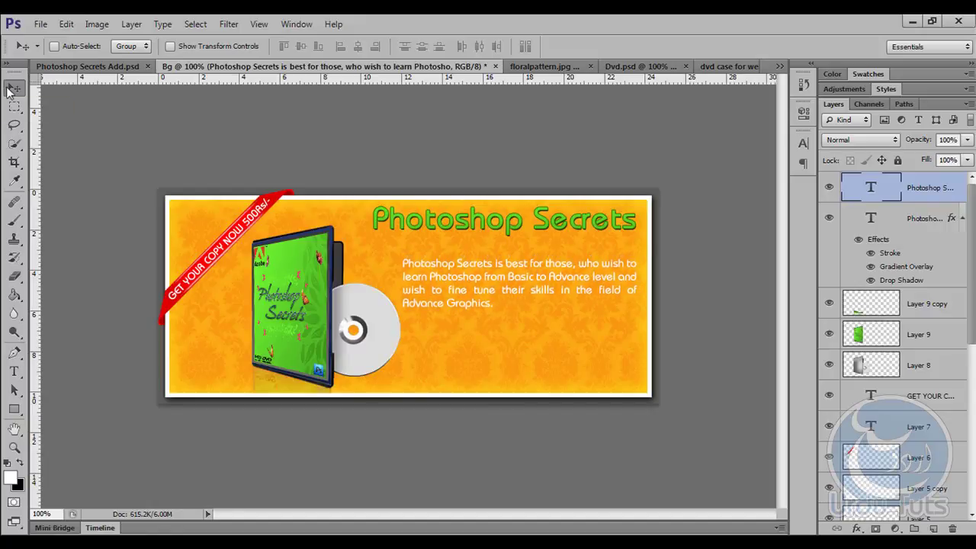
Step: Copy the 'A Product of UrduTuts' tagline and paste it below the Bg banner's title
left_click(72, 67)
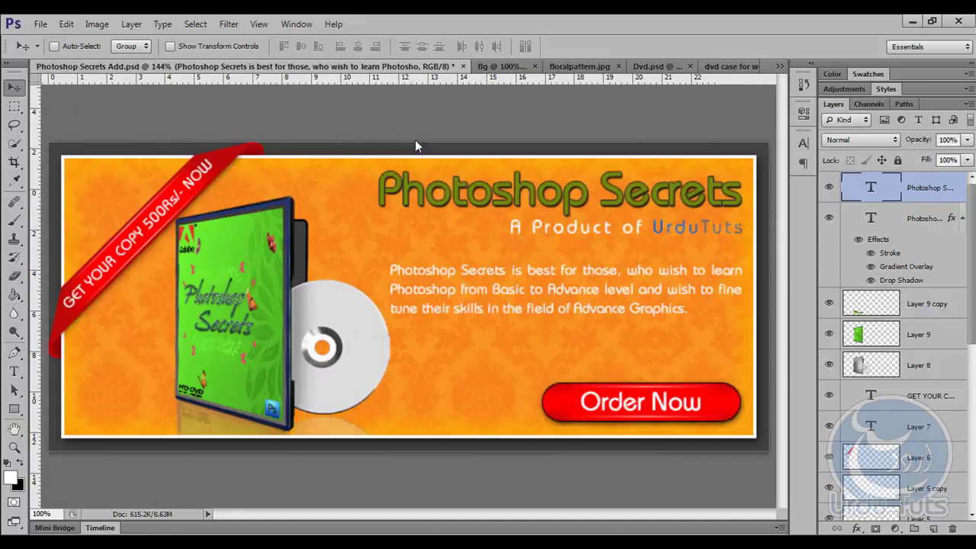
double_click(610, 230)
key("ctrl+c")
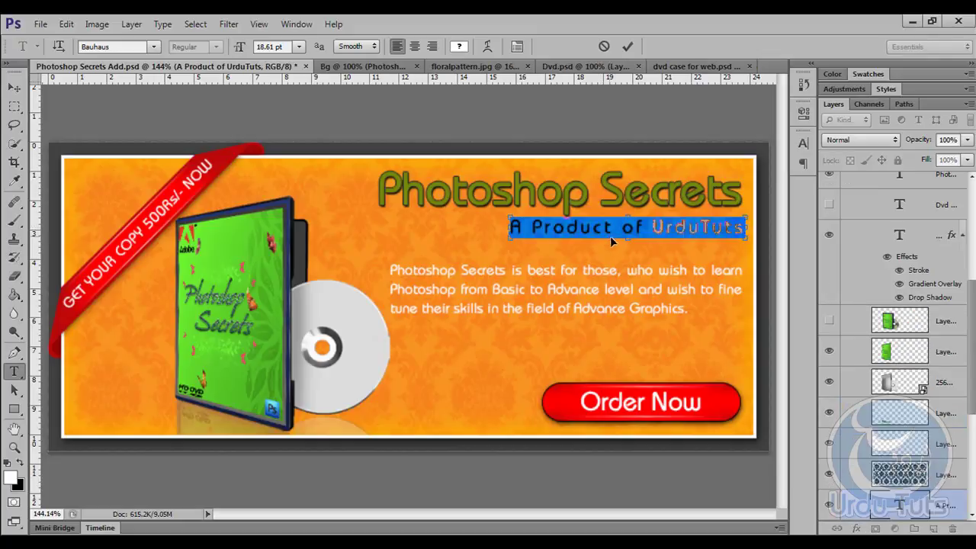
left_click(362, 67)
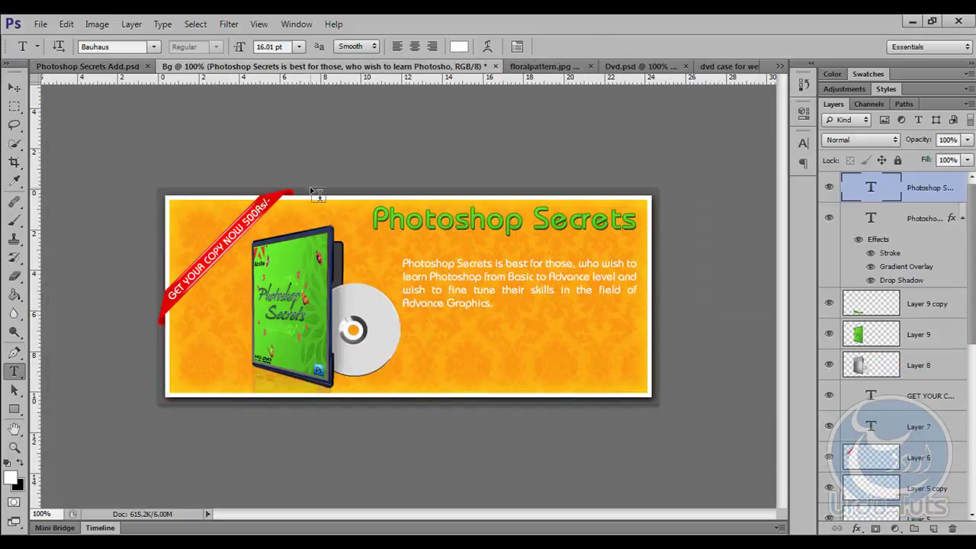
key("ctrl+plus")
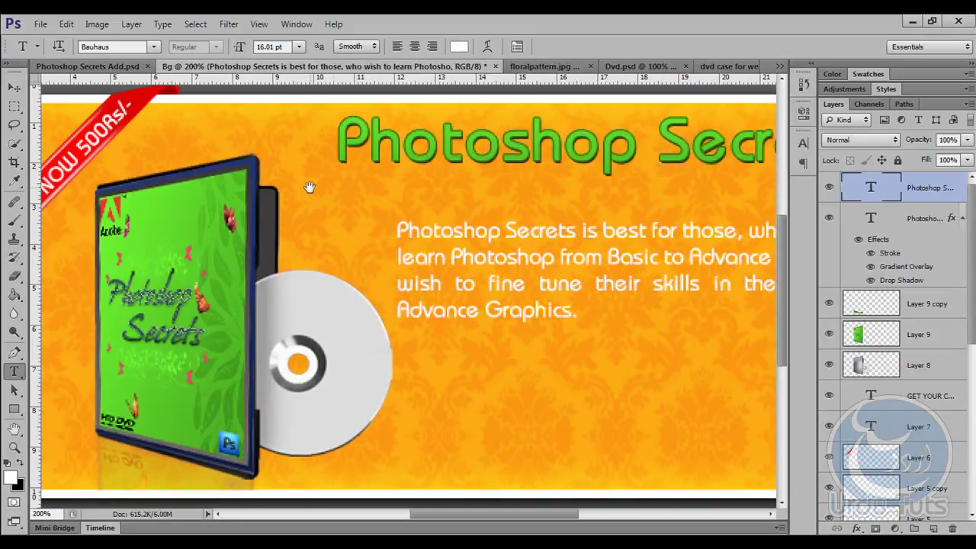
scroll(312, 186, "up", 2)
scroll(312, 187, "right", 3)
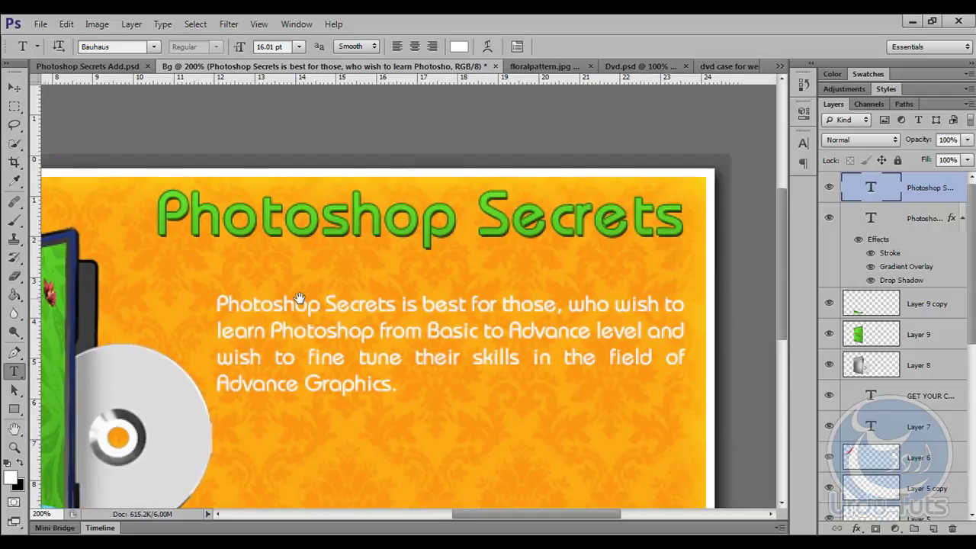
left_click(374, 253)
key("ctrl+v")
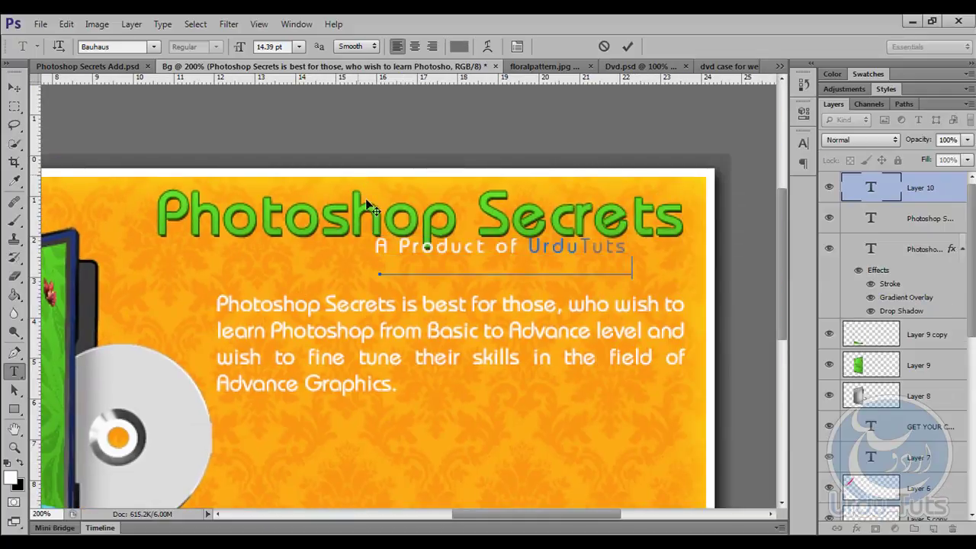
Step: Commit the tagline, nudge it right into place, and return the view to 100%
key("ctrl+Return")
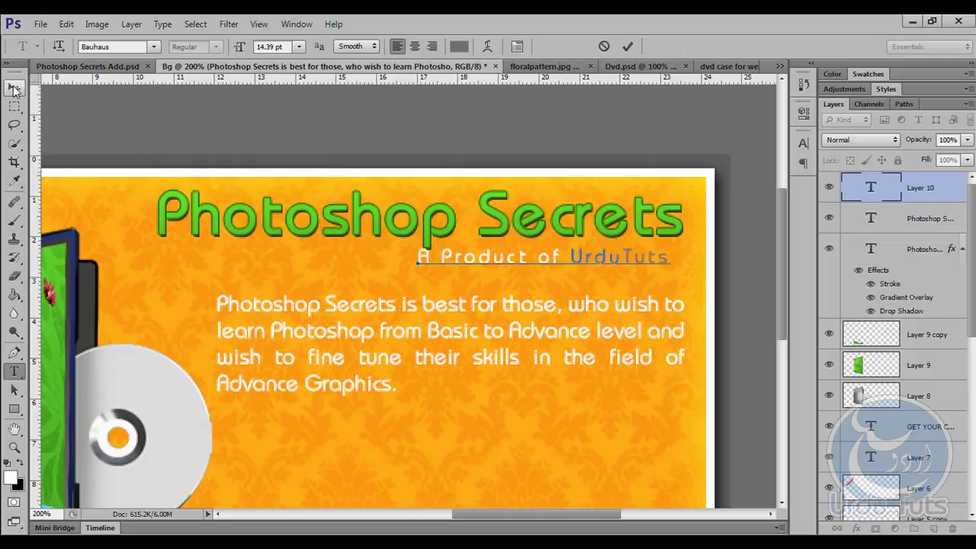
left_click(14, 88)
key("Down")
key("Down")
key("Right")
key("Right")
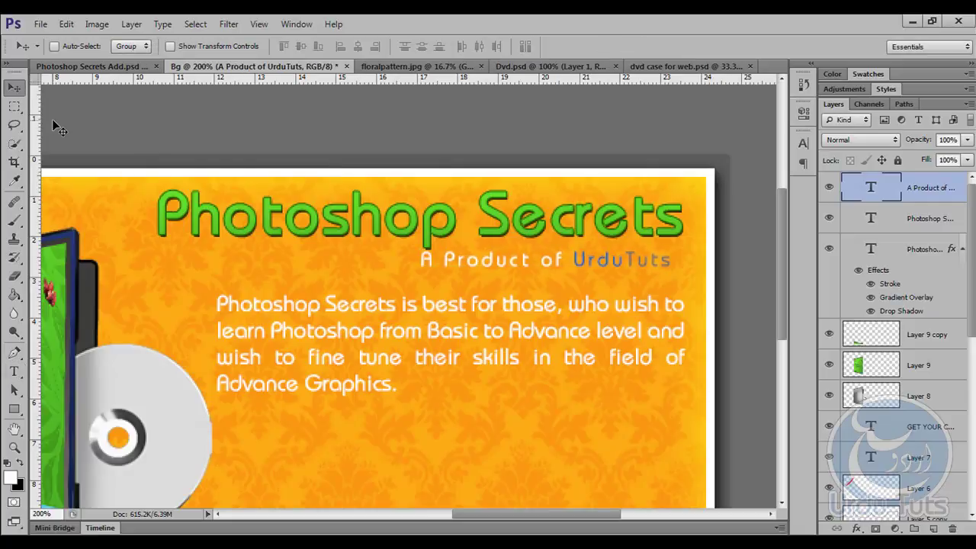
key("Right")
key("Right")
key("Right")
key("Right")
key("Right")
key("Up")
key("Up")
key("Up")
key("Up")
key("Up")
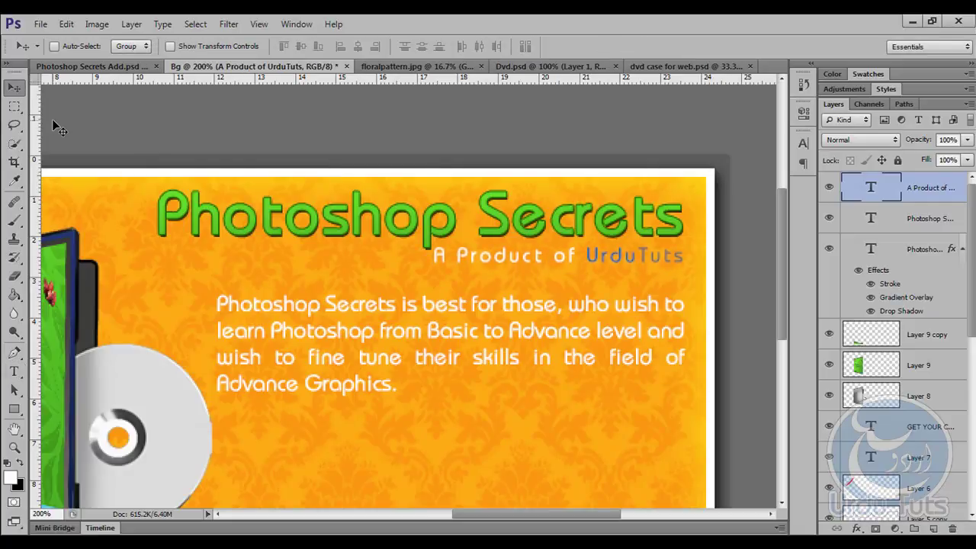
key("Right")
key("Right")
key("Right")
key("Right")
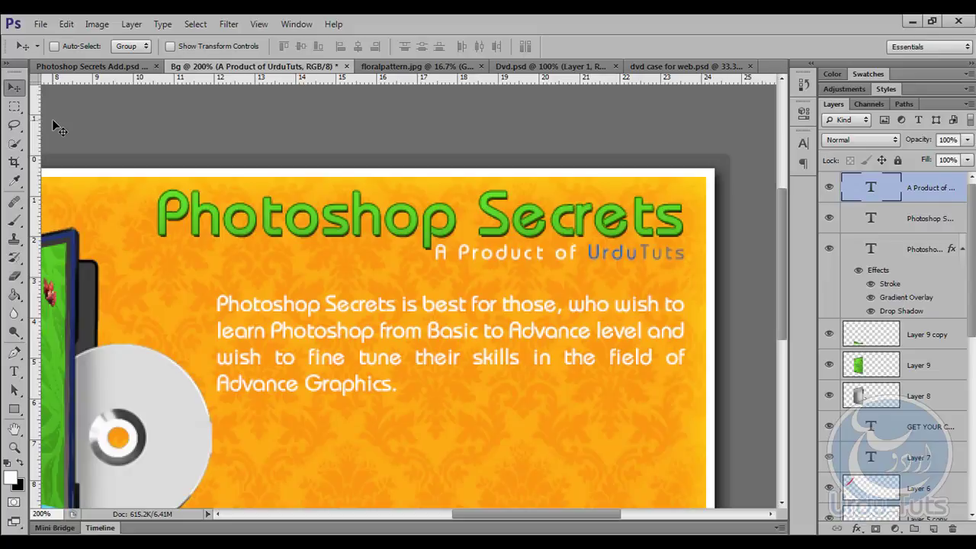
key("ctrl+minus")
key("ctrl+minus")
key("ctrl+plus")
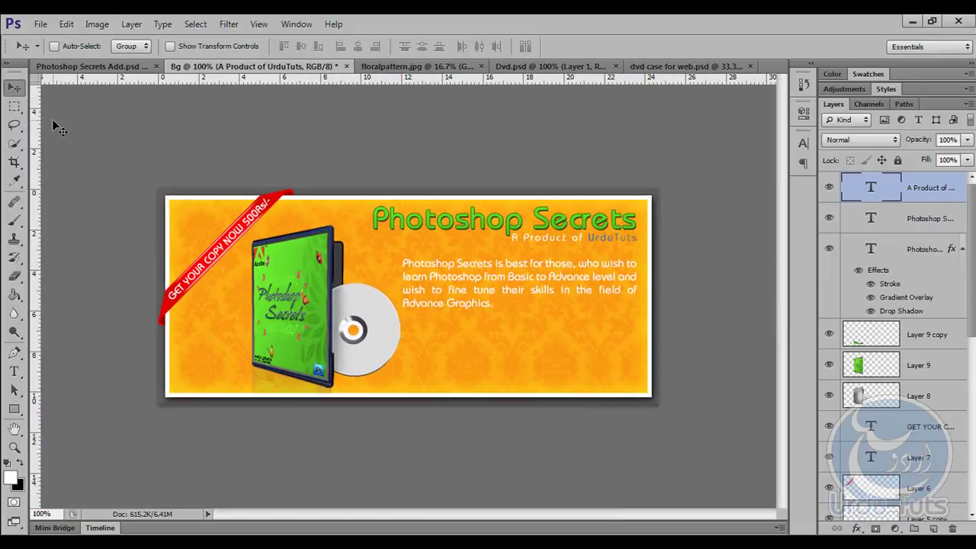
Step: Draw a rounded rectangle in the lower right and fill it white on new Layer 10
left_click(14, 409)
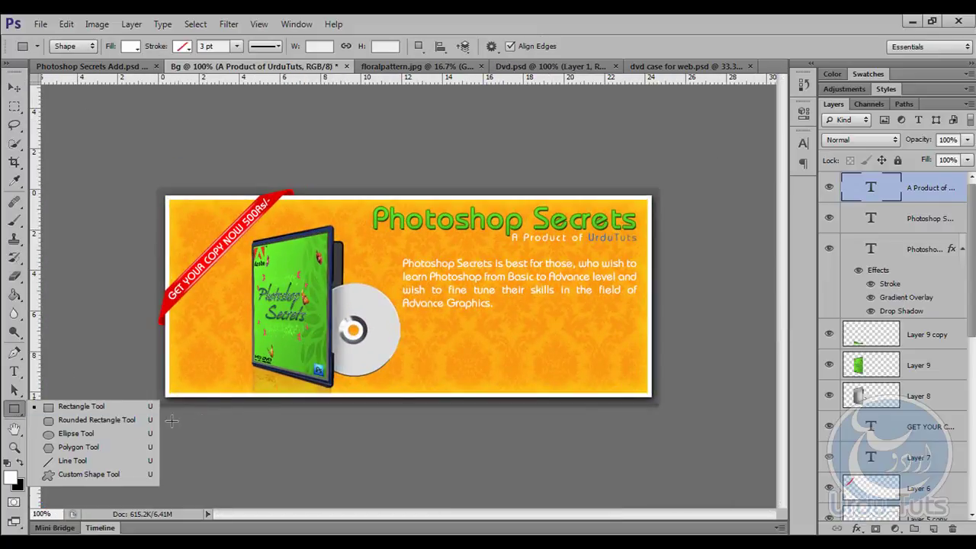
left_click(111, 420)
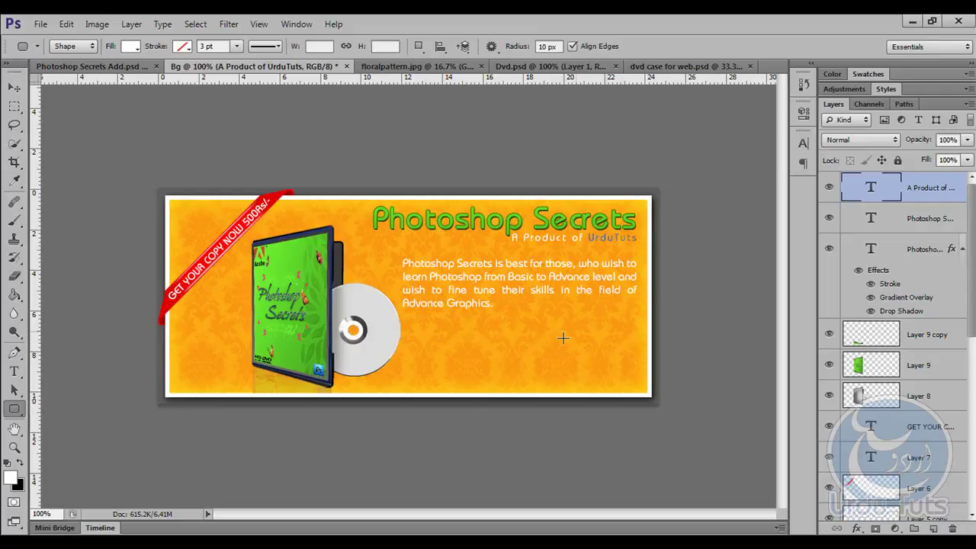
left_click_drag(466, 353, 618, 383)
left_click(933, 529)
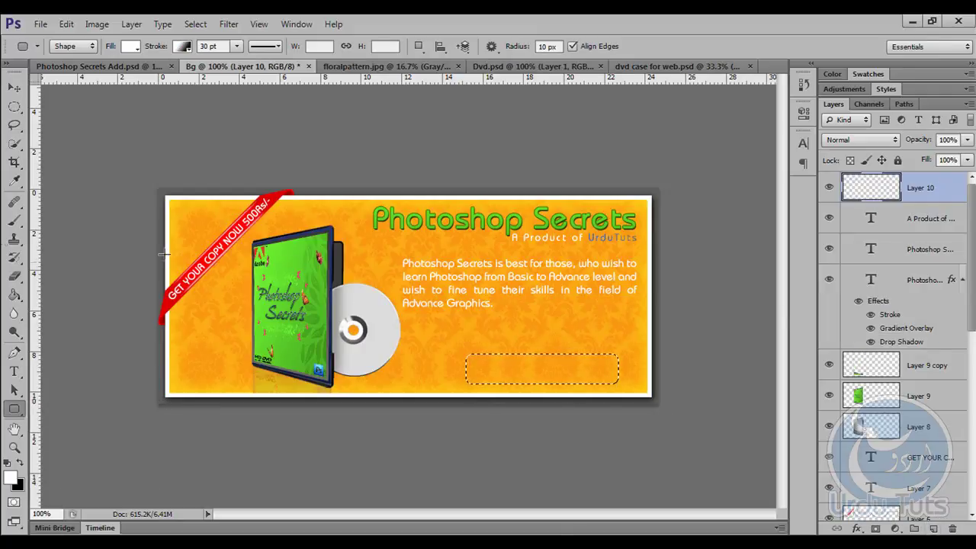
left_click(13, 294)
left_click(537, 361)
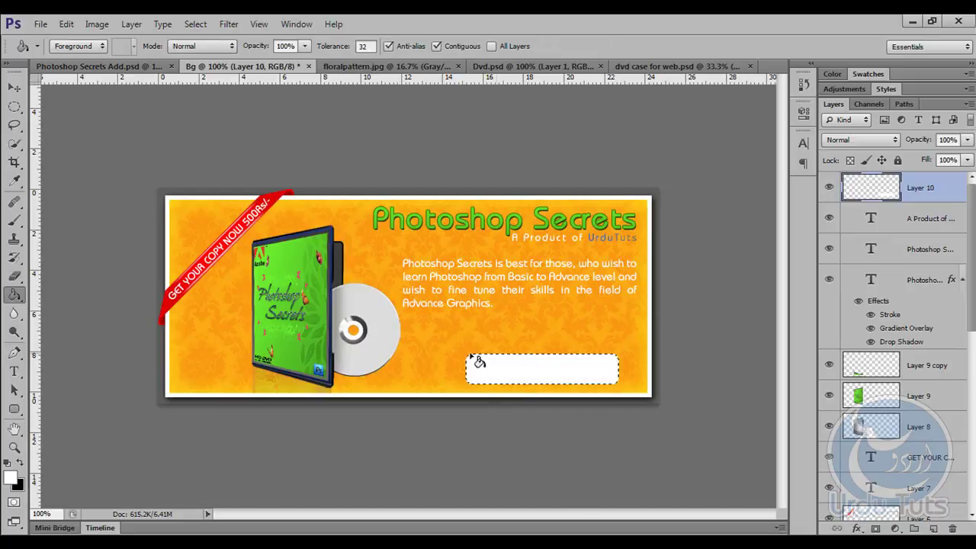
right_click(943, 181)
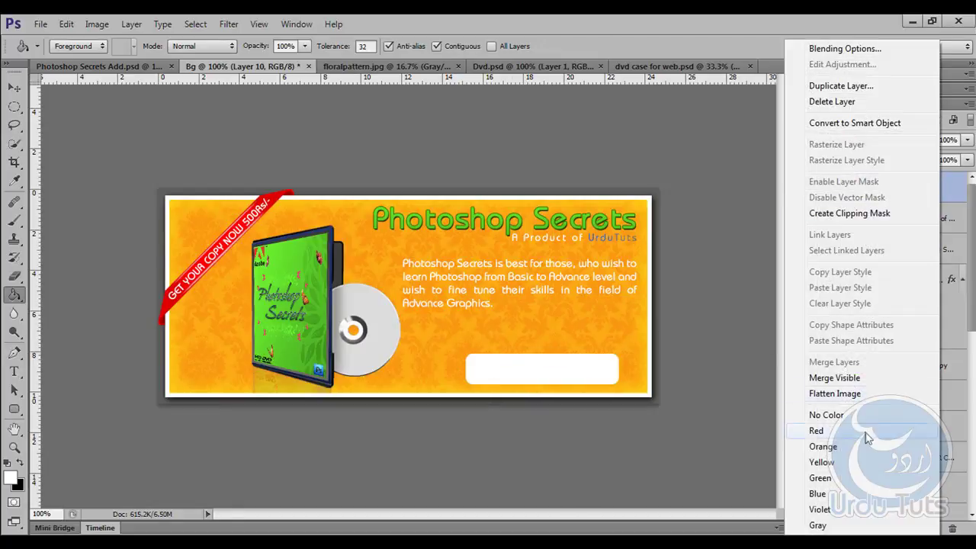
left_click(947, 193)
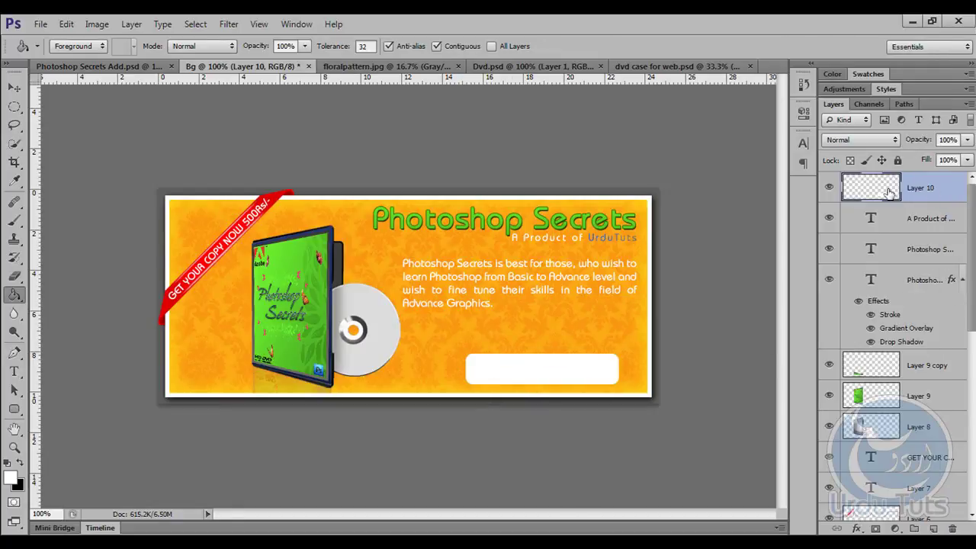
left_click(857, 529)
Step: Add a gradient overlay to the box and change its left stop to red
left_click(850, 470)
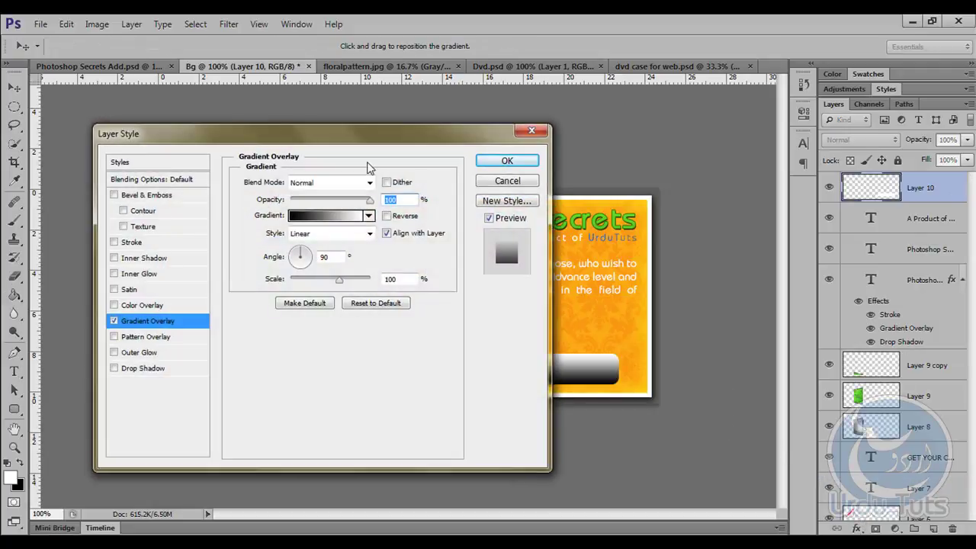
left_click_drag(361, 136, 965, 147)
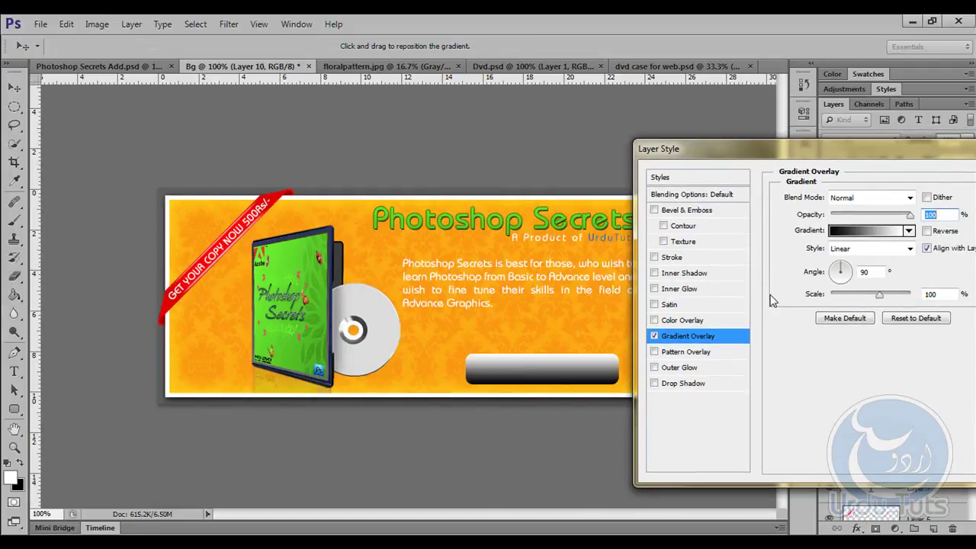
left_click(875, 237)
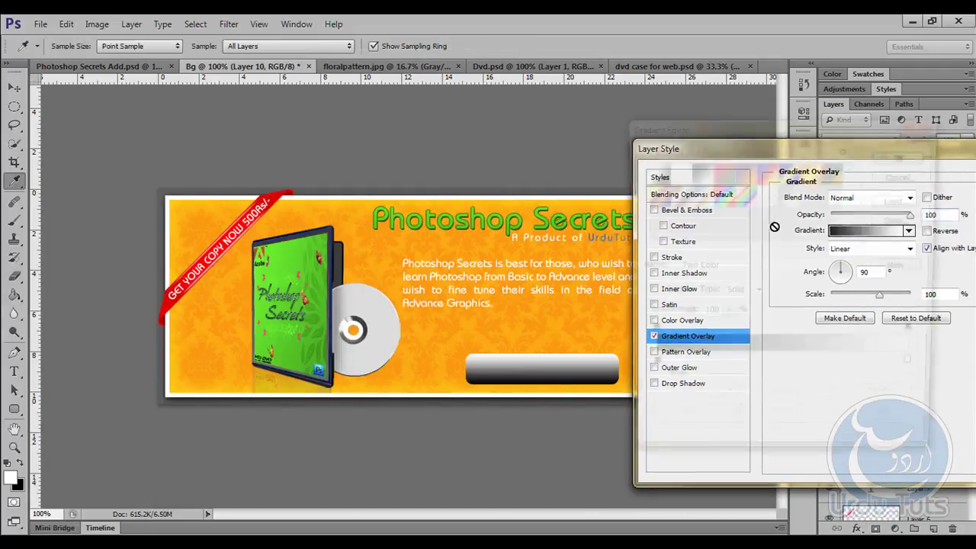
left_click(645, 370)
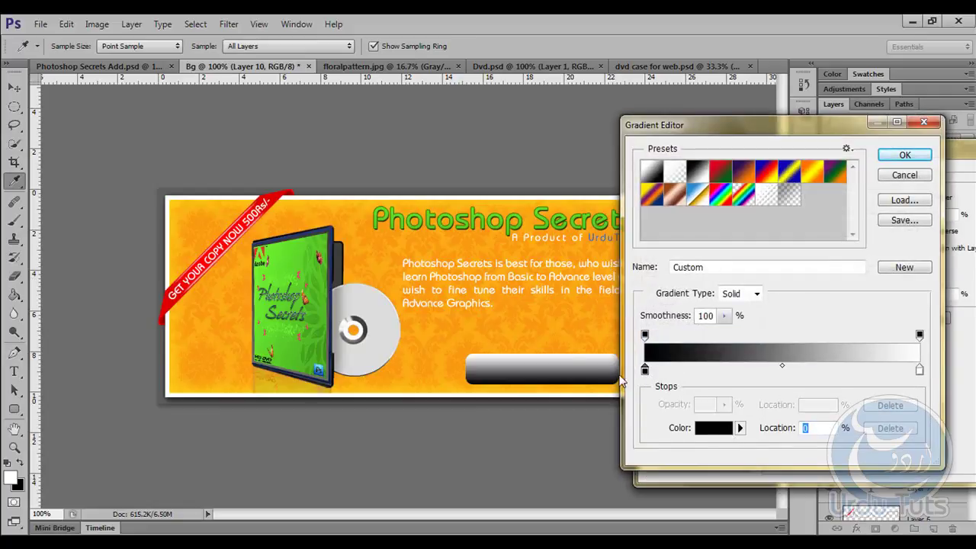
left_click(705, 432)
type("223")
left_click(915, 209)
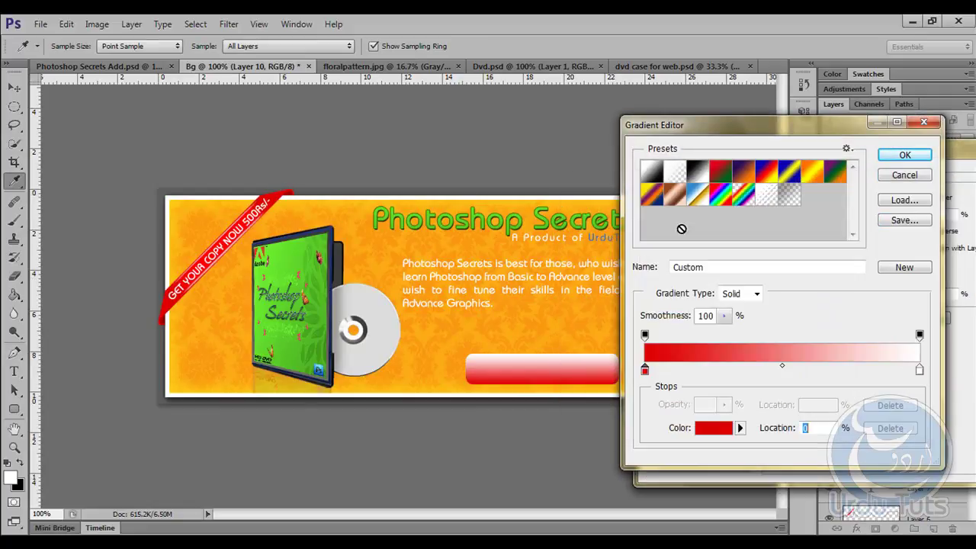
Step: Make the right stop red too, apply the solid red overlay, and add Layer 11
left_click(919, 372)
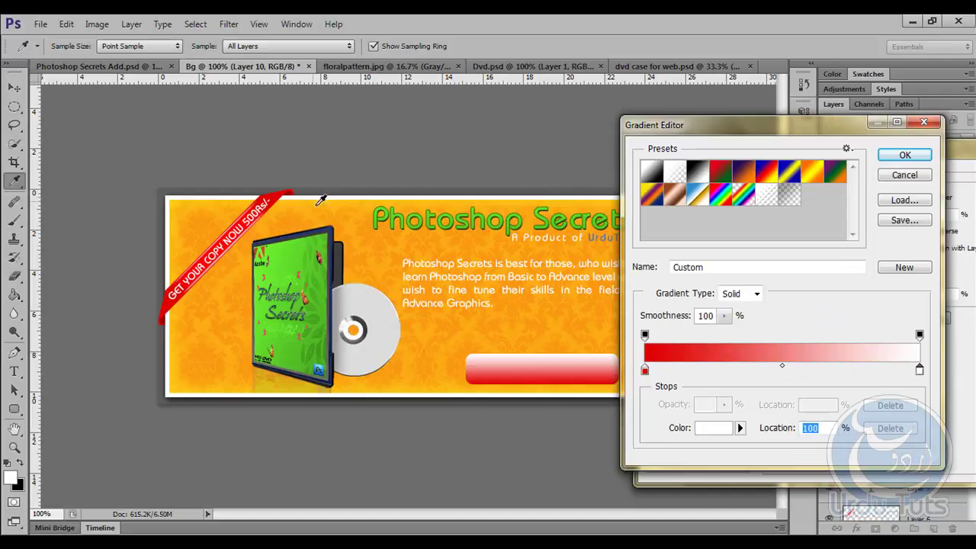
left_click(654, 346)
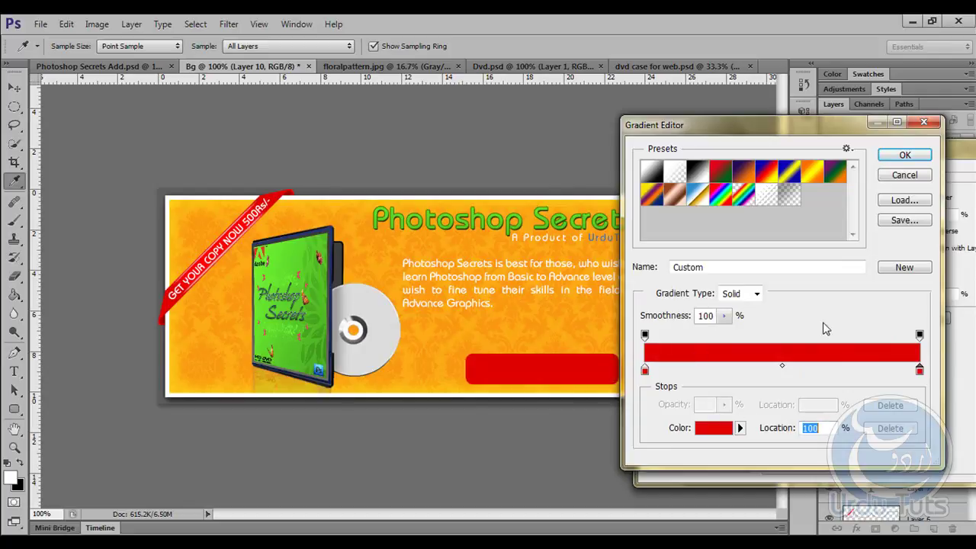
left_click(899, 157)
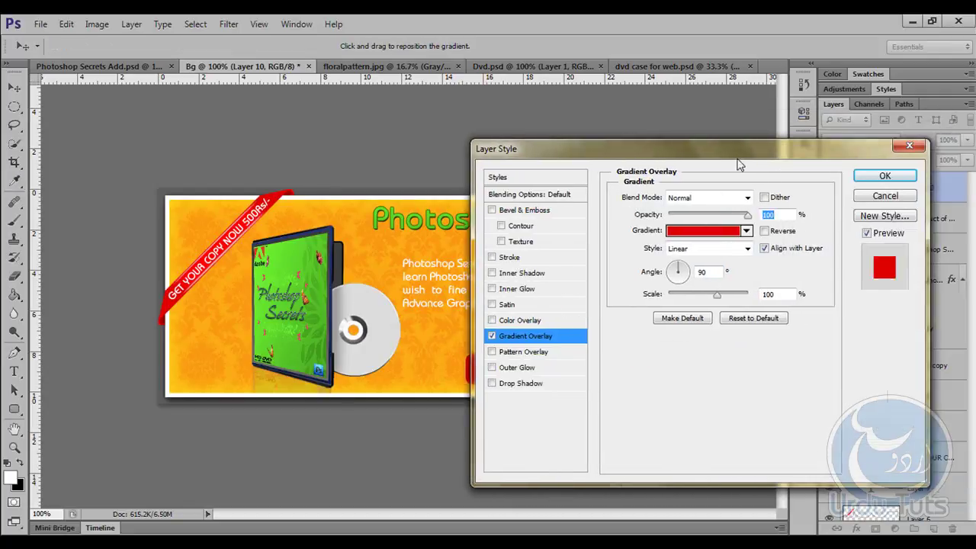
left_click(872, 175)
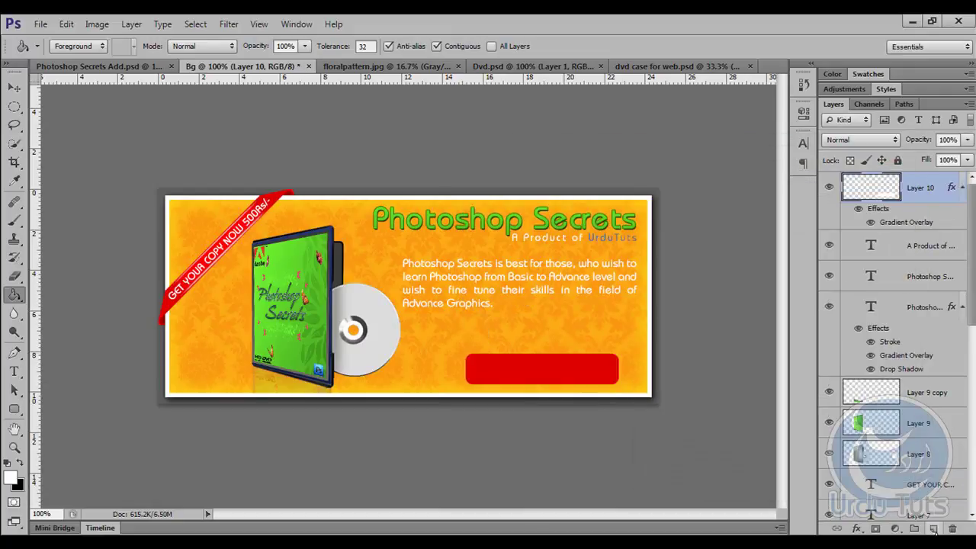
left_click(933, 529)
Step: Zoom to 200% and marquee-select a rectangle inside the red button
key("ctrl+plus")
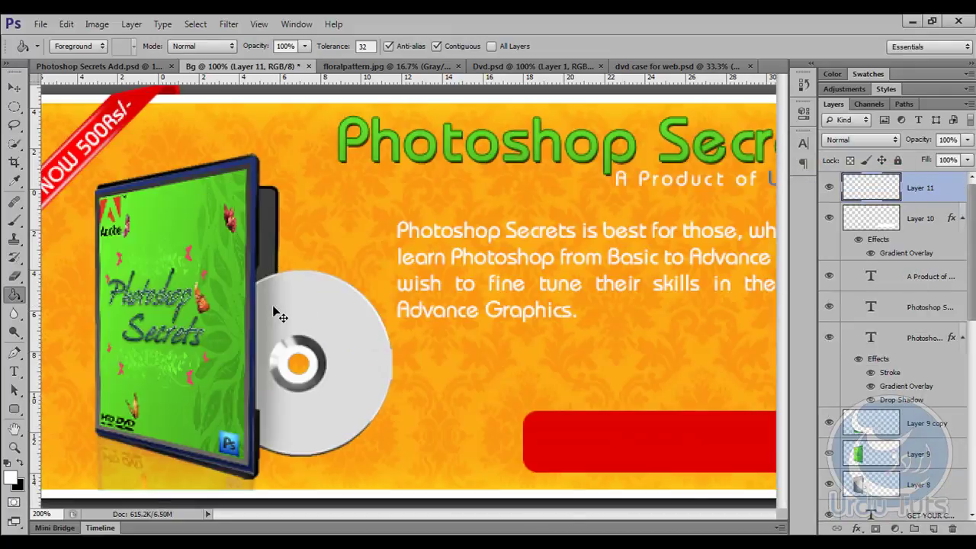
left_click_drag(662, 353, 375, 290)
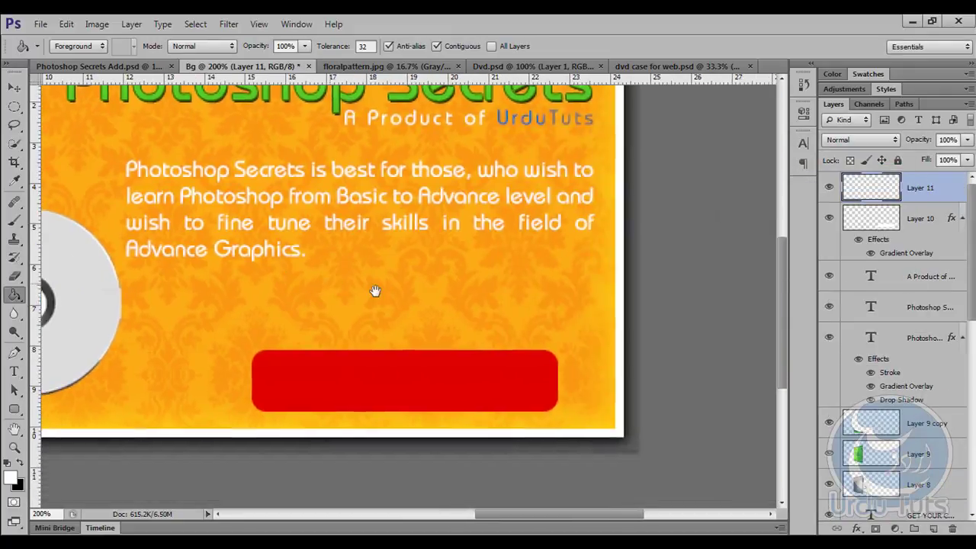
left_click(13, 106)
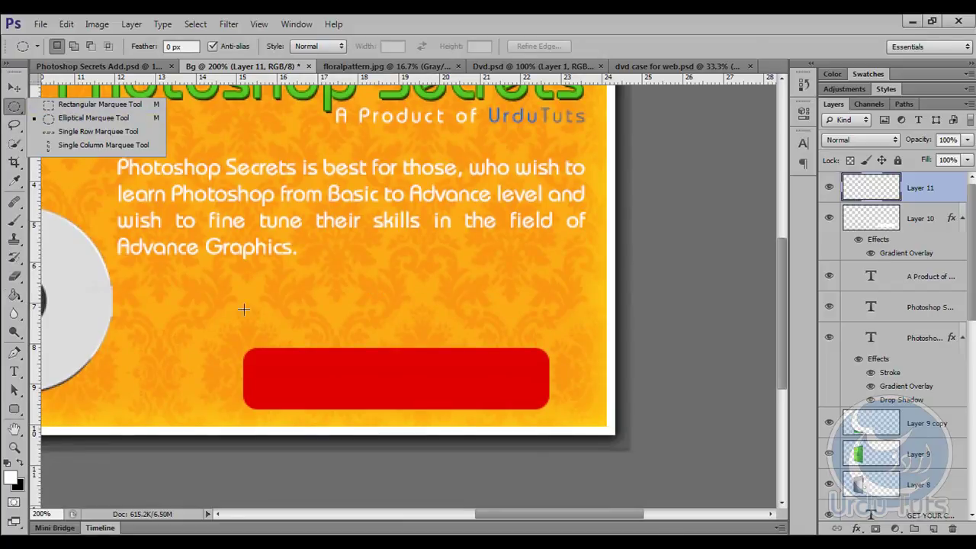
left_click(92, 104)
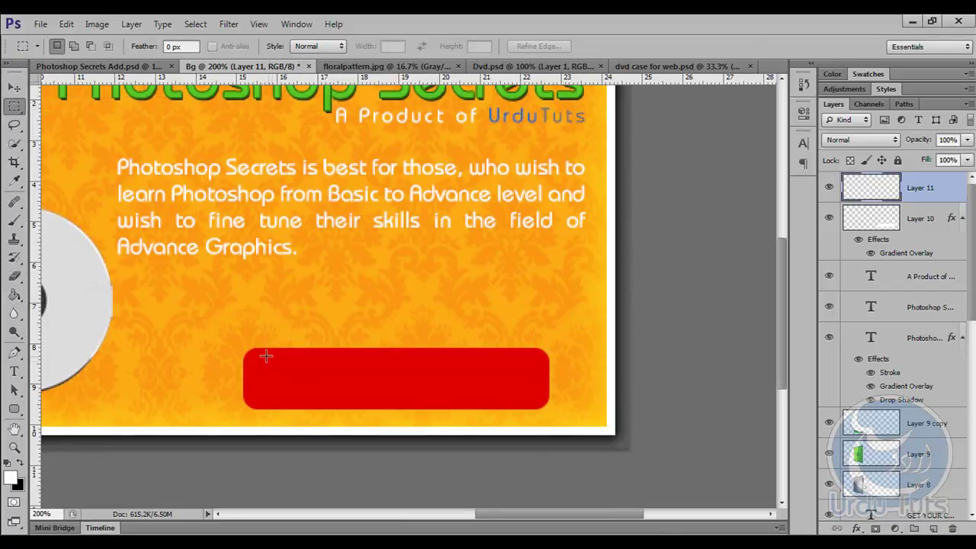
left_click_drag(258, 353, 538, 404)
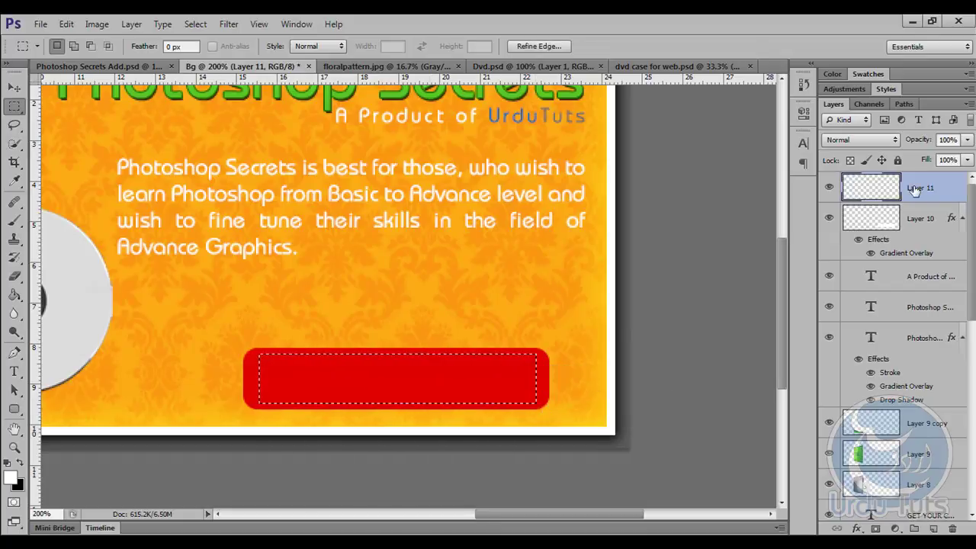
Step: Fill the selection with pure red #ff0000 and deselect
left_click(14, 295)
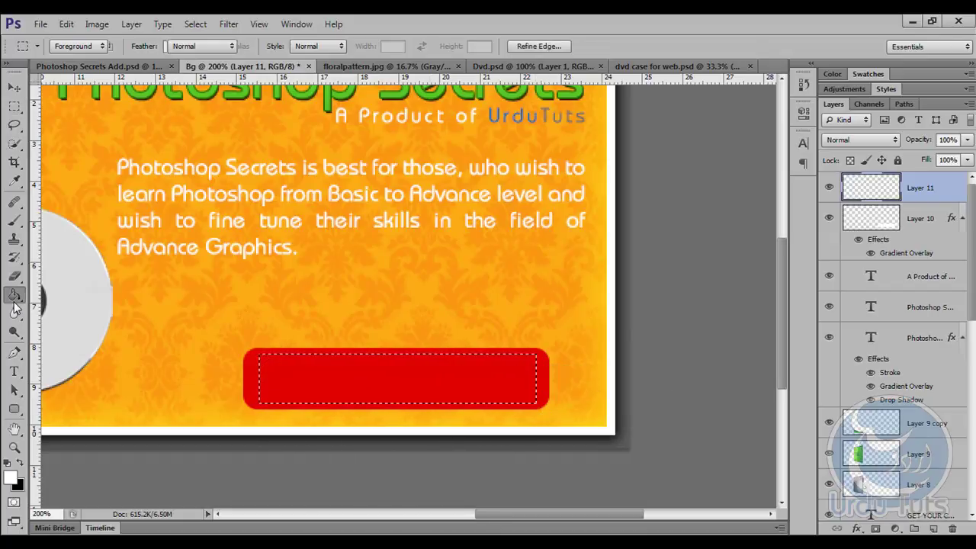
left_click(10, 479)
left_click(316, 371)
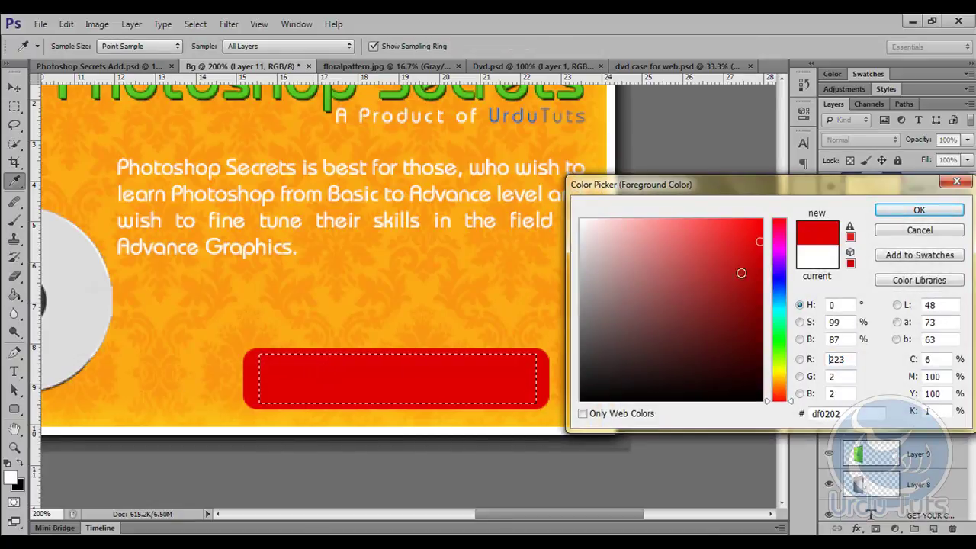
left_click_drag(740, 273, 790, 165)
left_click(918, 210)
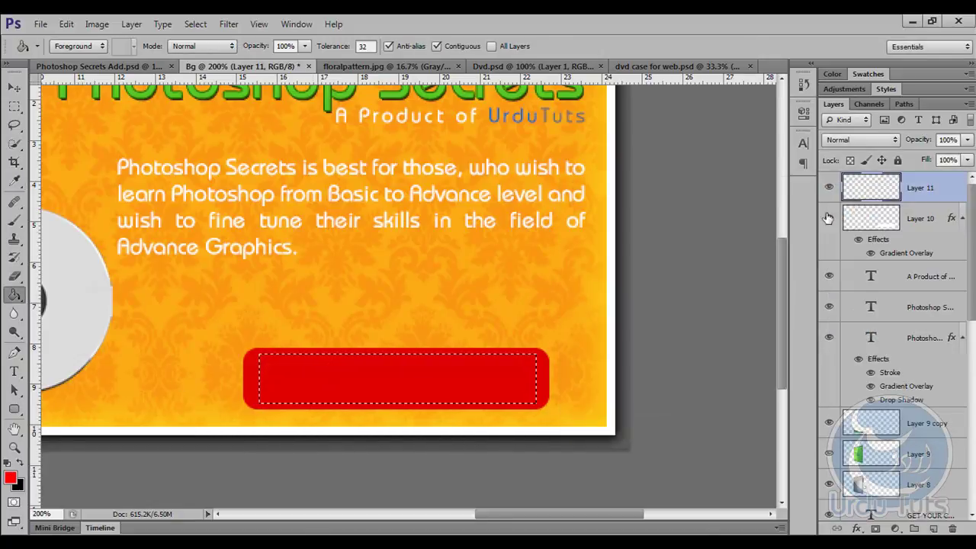
left_click(321, 368)
key("ctrl+d")
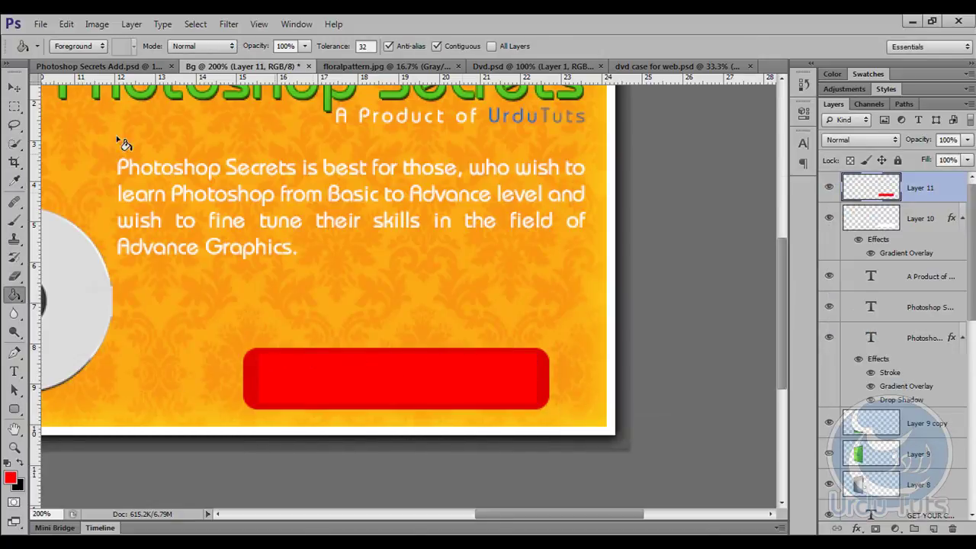
left_click(14, 276)
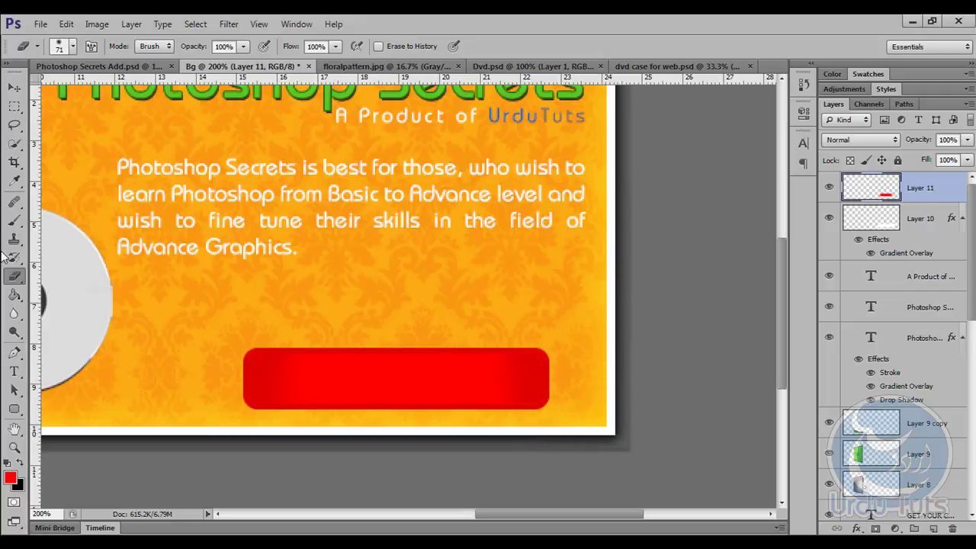
Step: Draw a straight Pen path across the button's top, set white as foreground, and add a new layer
left_click(14, 352)
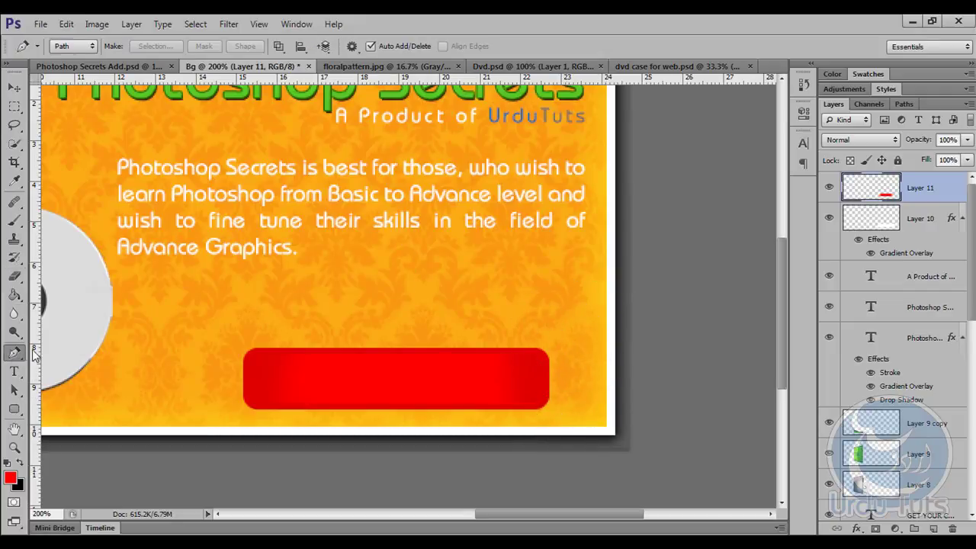
left_click(265, 356)
left_click(528, 356)
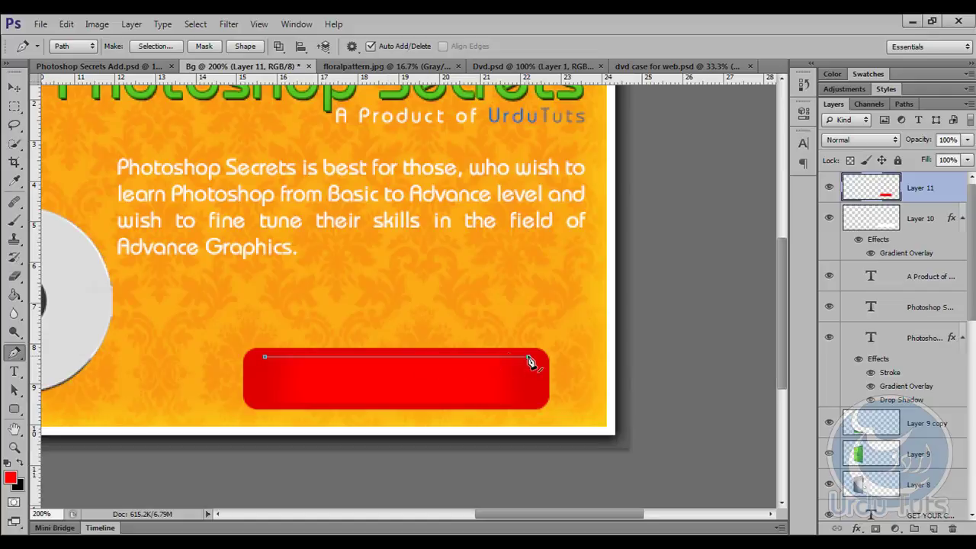
left_click(13, 220)
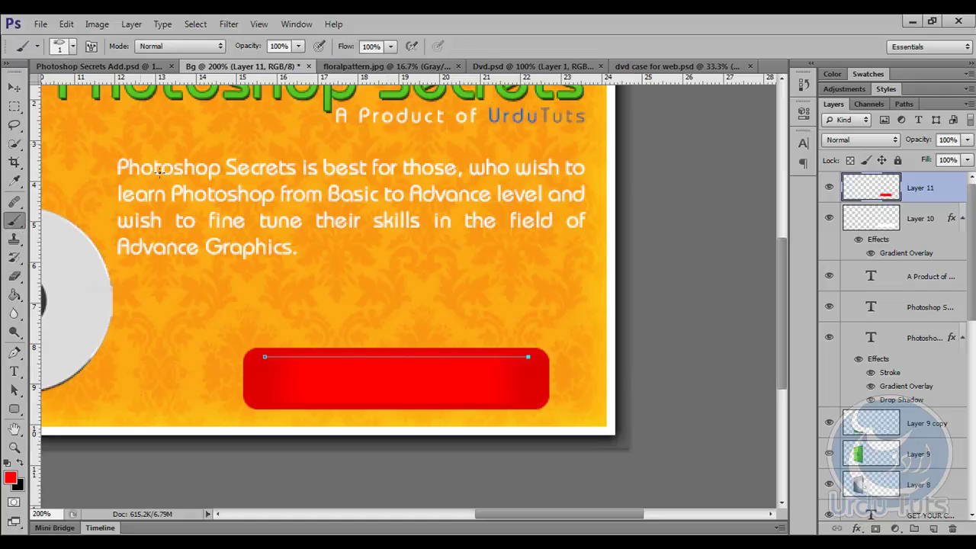
key("d")
key("x")
key("ctrl+shift+alt+n")
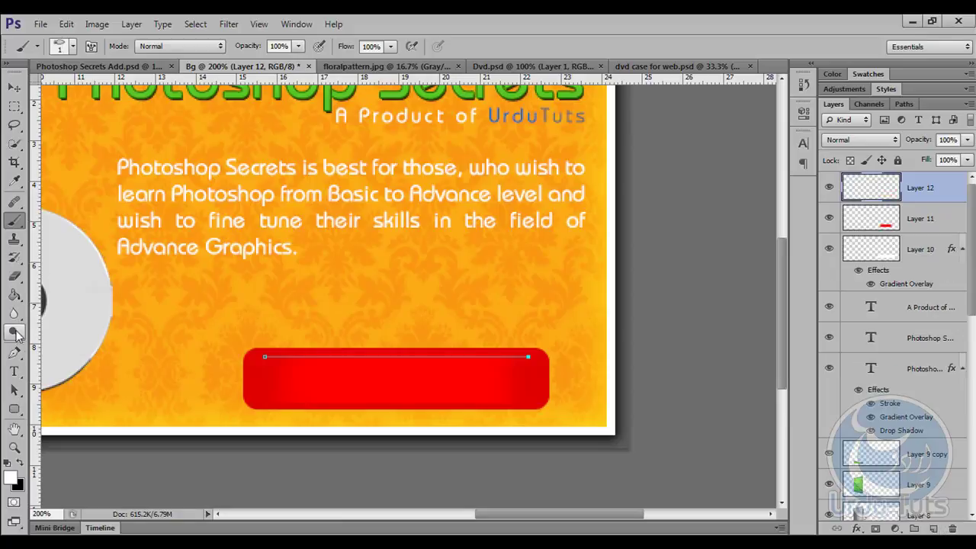
Step: Stroke the path with a white brush on the new layer, then delete the path
left_click(14, 351)
right_click(379, 349)
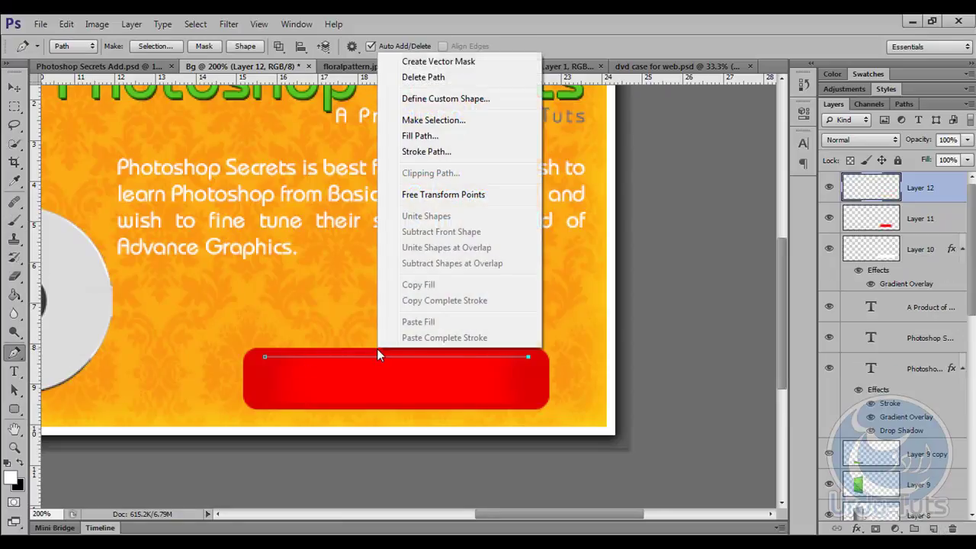
left_click(430, 152)
left_click(581, 196)
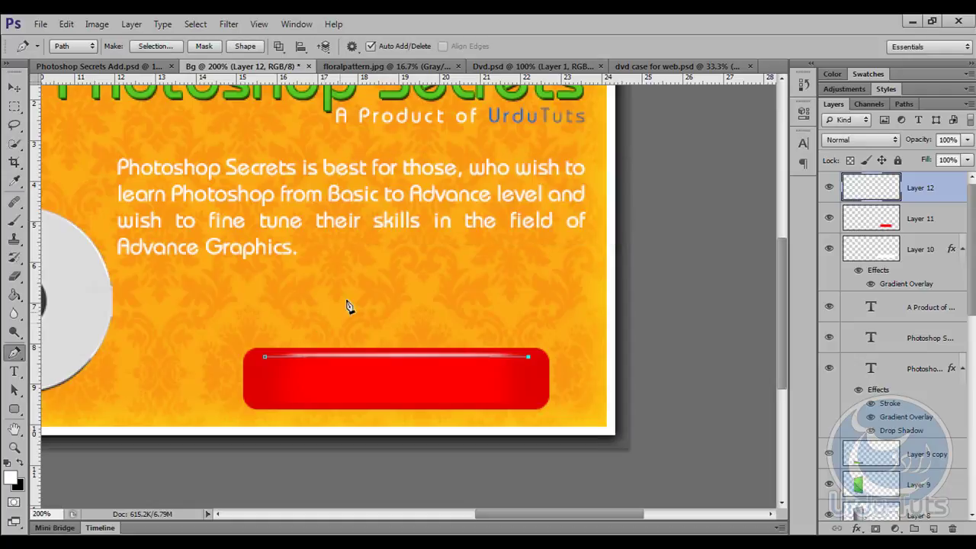
right_click(340, 265)
left_click(379, 265)
Step: Duplicate the white highlight layer and nudge the copy down two pixels
left_click(13, 90)
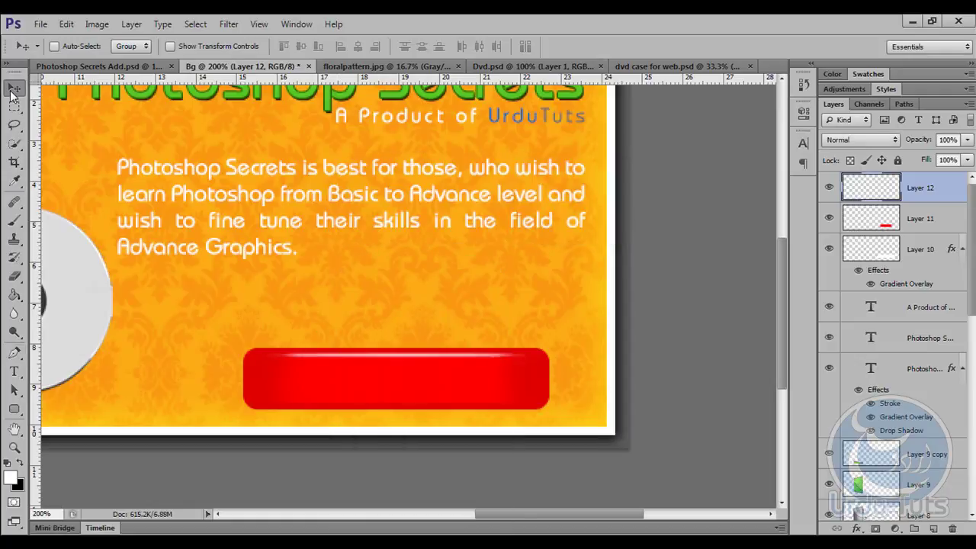
key("ctrl+j")
key("Down")
key("Down")
key("Down")
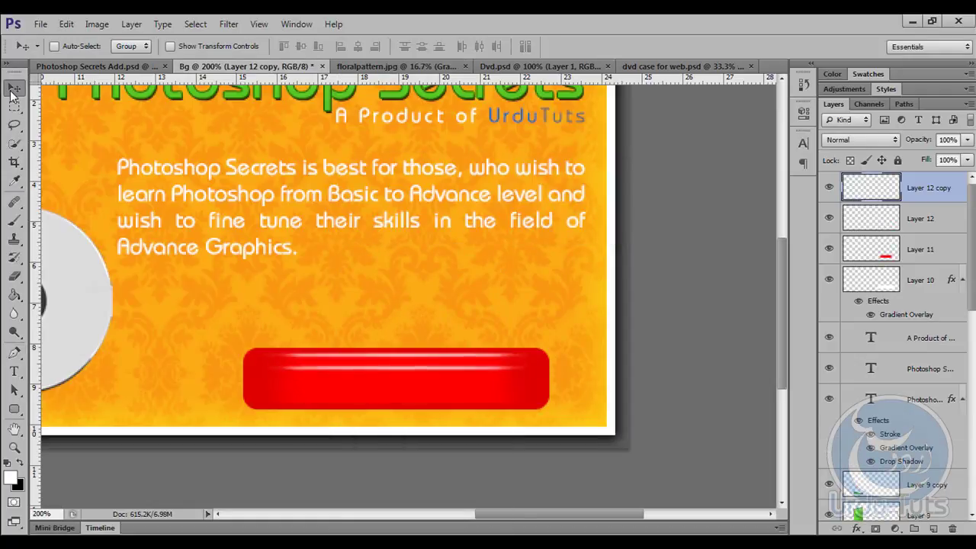
key("Down")
key("Down")
key("Down")
key("Down")
key("Down")
key("Down")
key("Down")
key("Down")
key("Down")
key("Down")
key("Down")
key("Down")
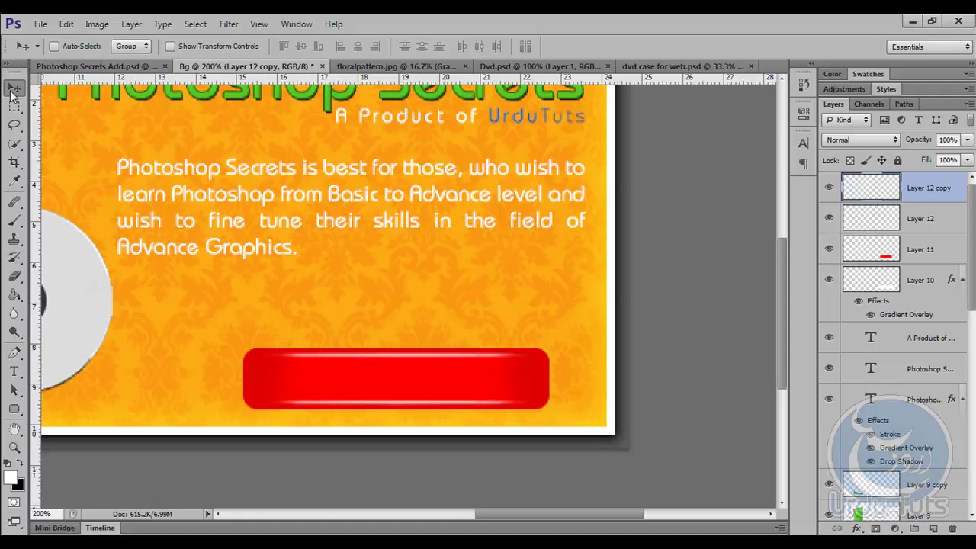
Step: Type 'Order Now' as a text layer on the red button
key("t")
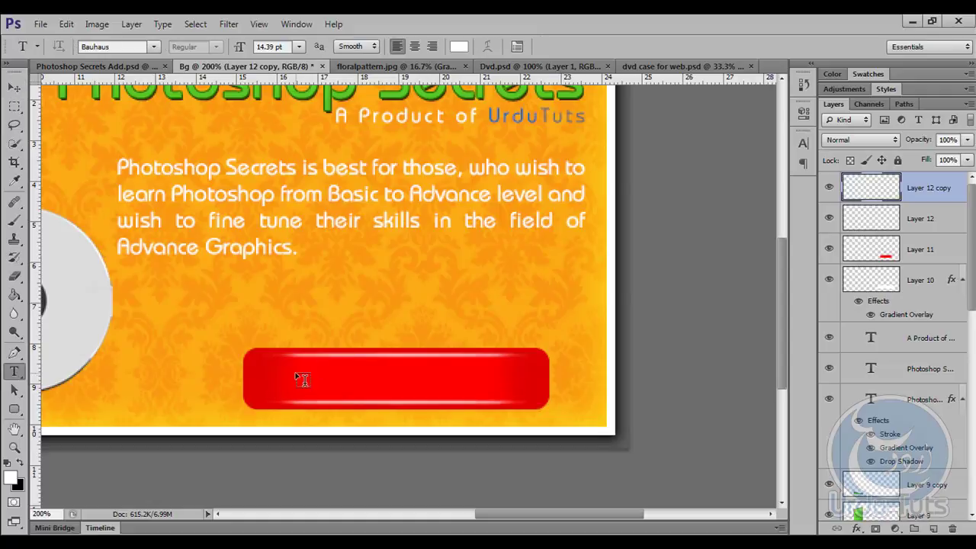
left_click(297, 372)
type("Or")
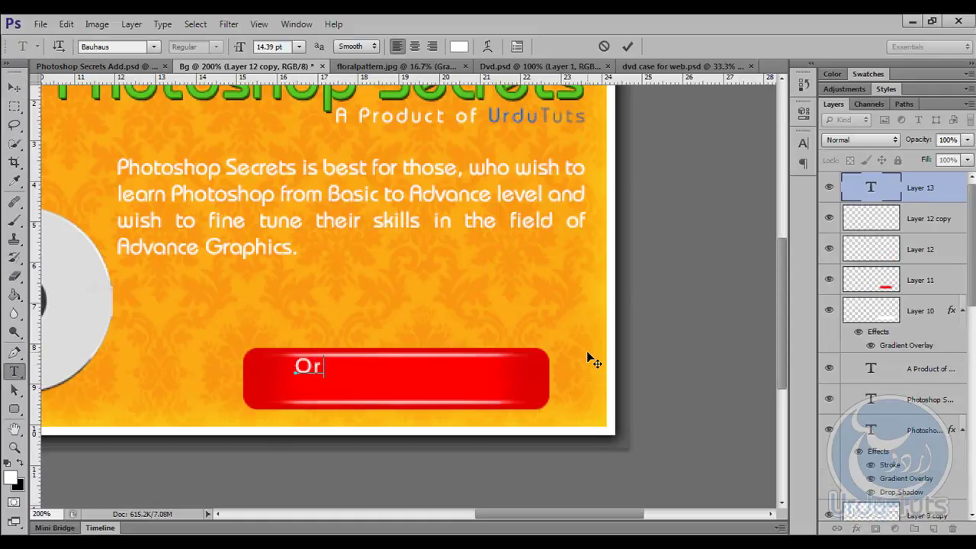
type("der Now")
key("ctrl+a")
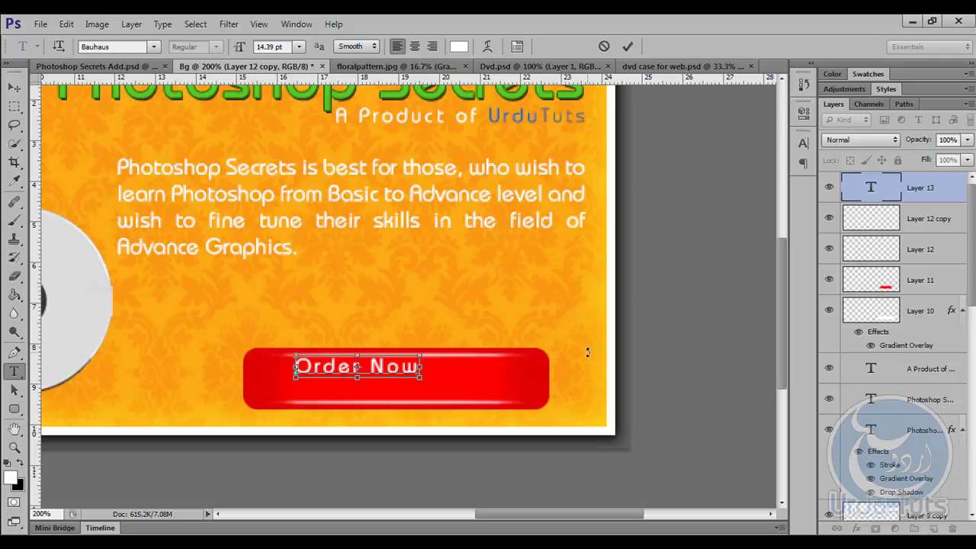
left_click(13, 87)
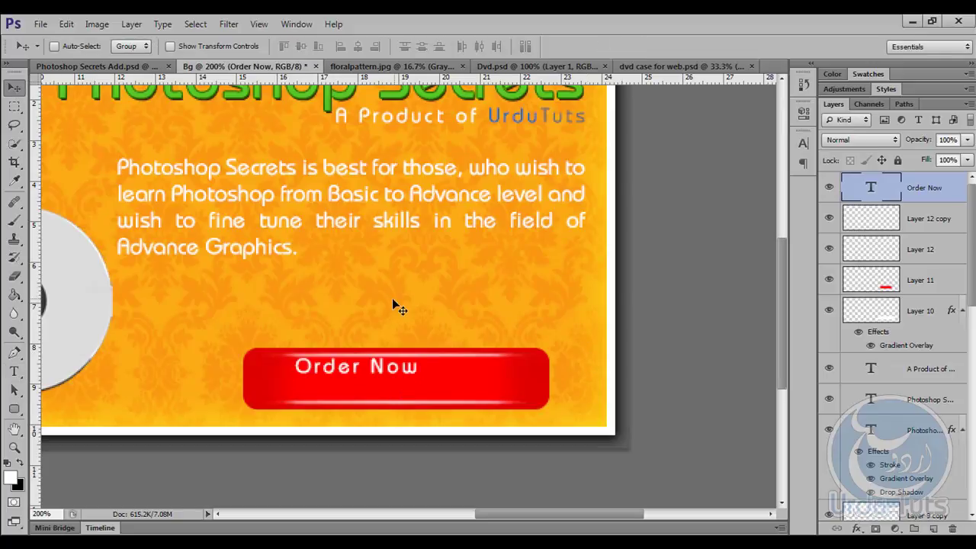
Step: Free-transform the Order Now text slightly larger and centre it on the button
key("ctrl+t")
left_click_drag(418, 378, 523, 424)
left_click_drag(480, 375, 464, 379)
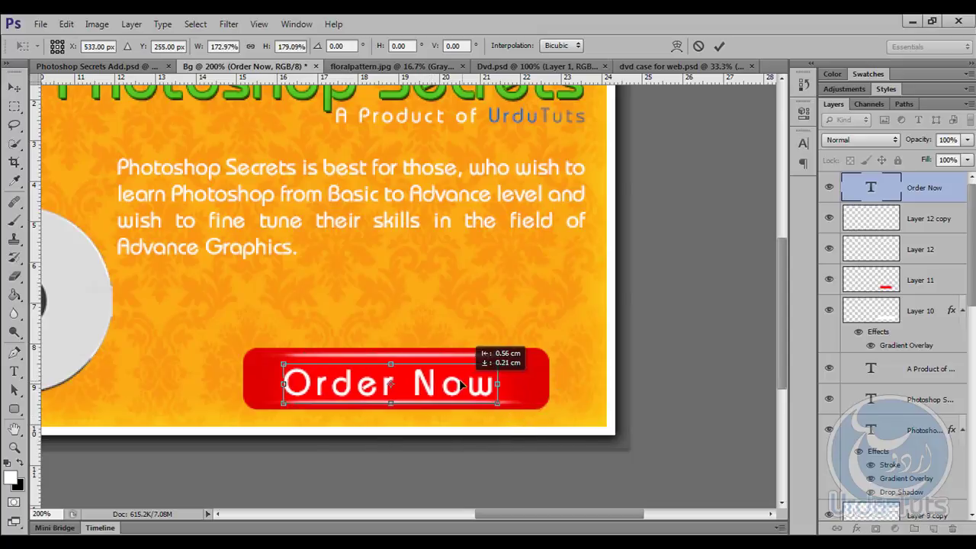
key("Return")
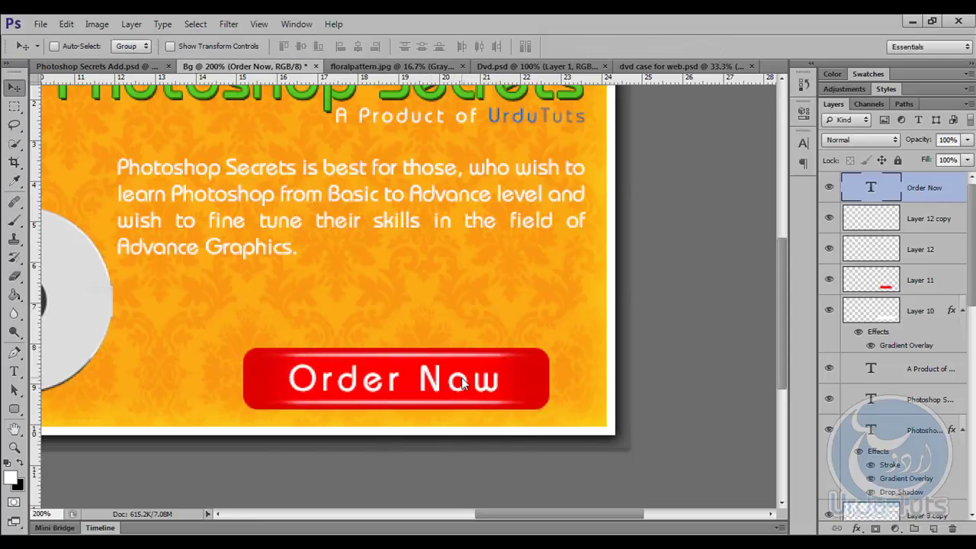
left_click_drag(461, 381, 463, 379)
Step: Open Layer 10's layer style and add a 1 px Stroke
key("ctrl+minus")
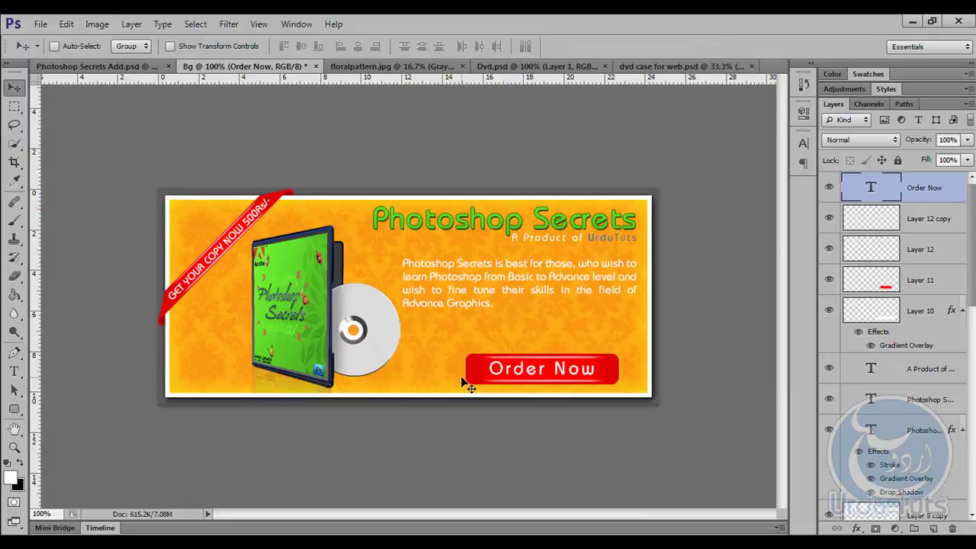
left_click(892, 284)
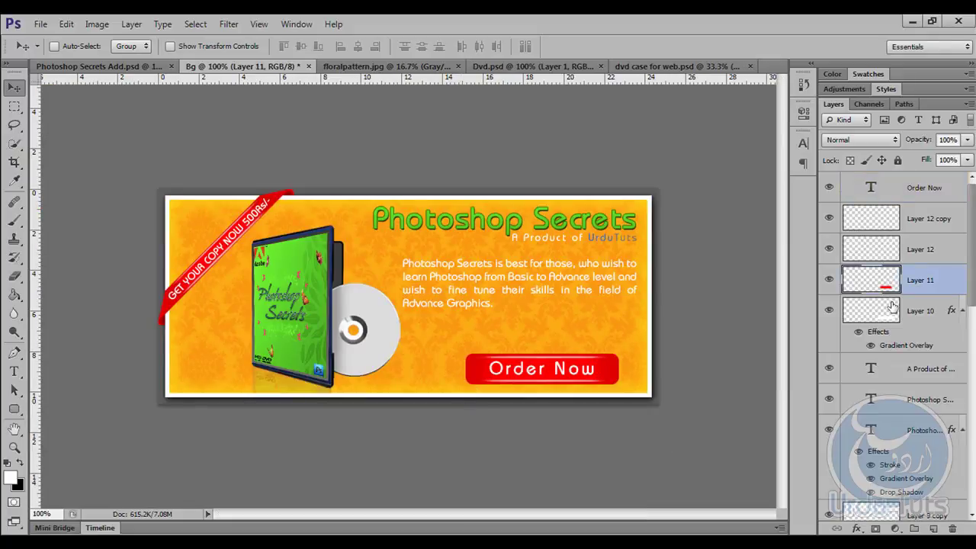
left_click(891, 308)
double_click(902, 345)
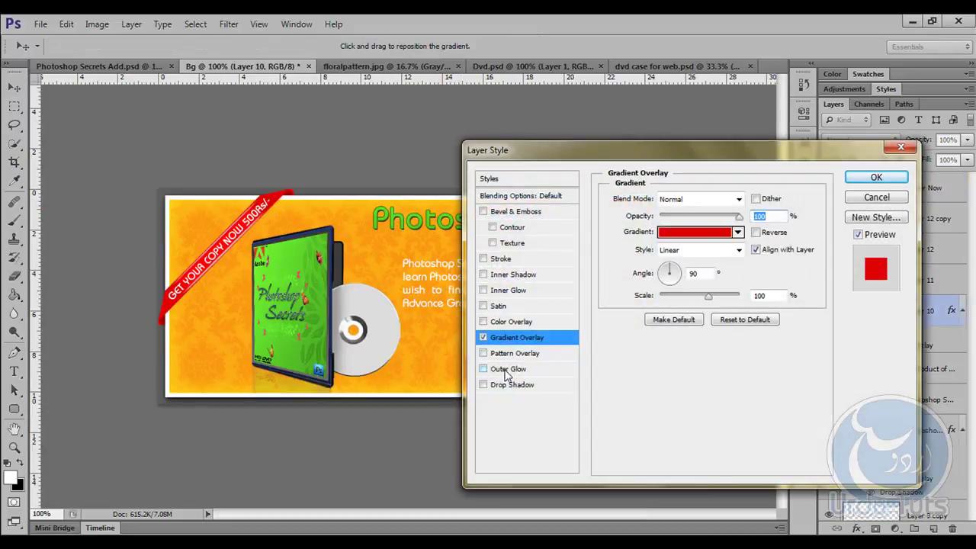
left_click(482, 259)
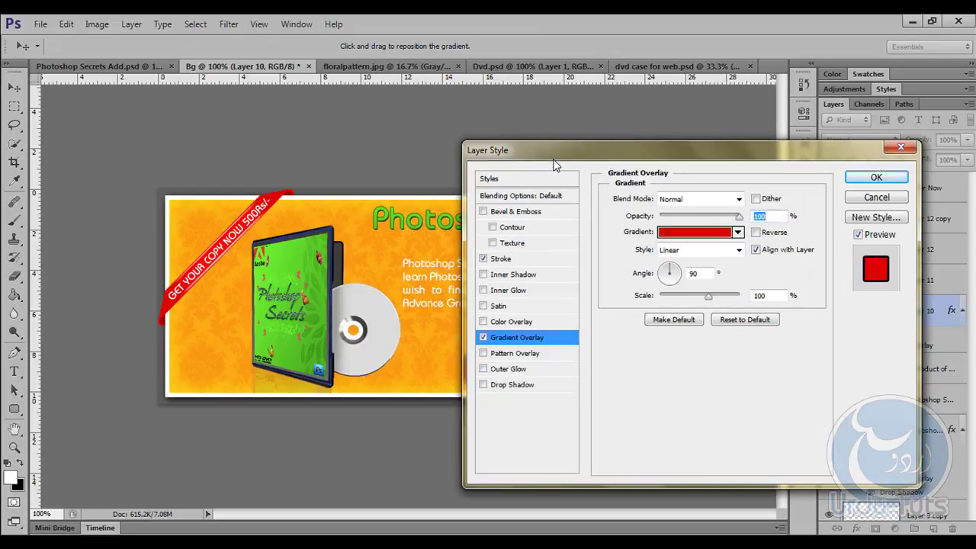
left_click_drag(551, 151, 705, 151)
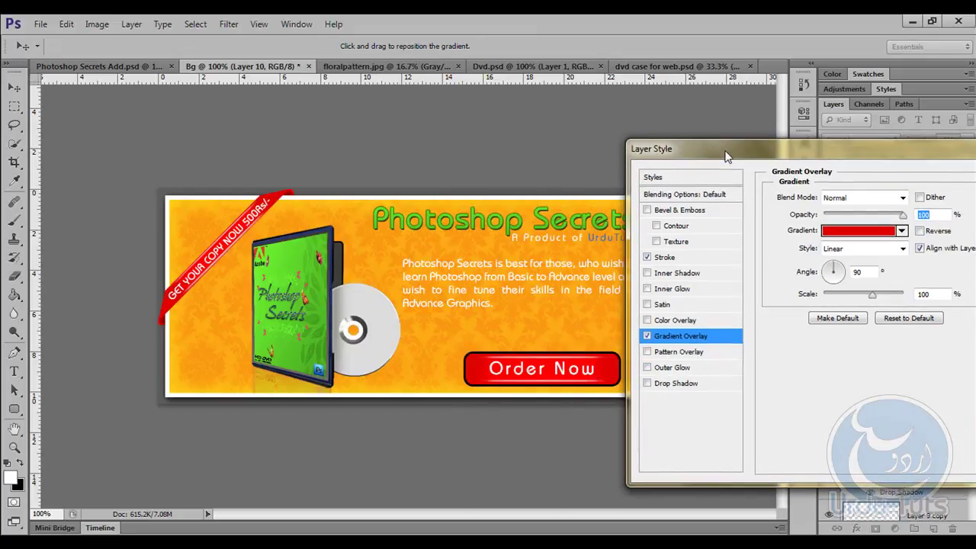
left_click(664, 258)
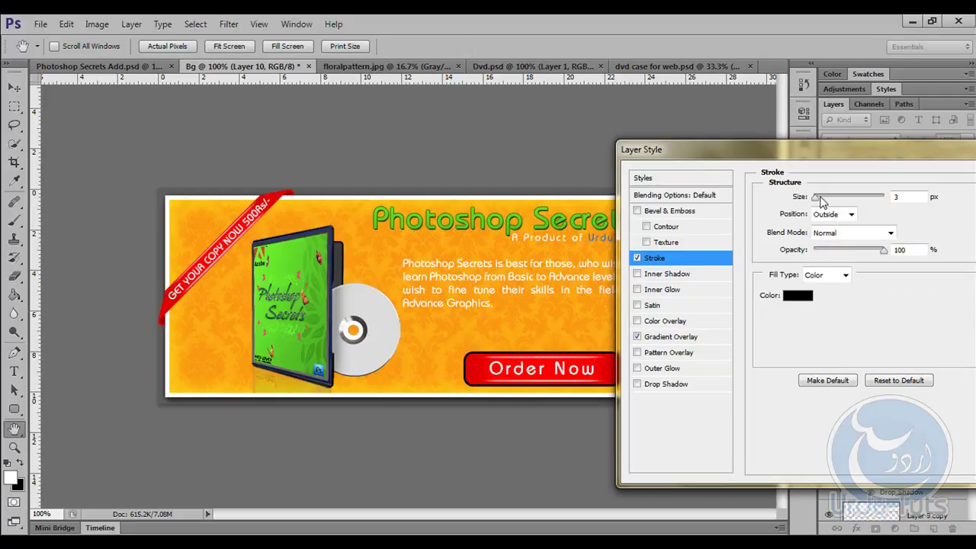
left_click_drag(820, 198, 813, 198)
Step: Sample the DVD's green as the stroke colour, keeping the stroke at 1 px
left_click(797, 295)
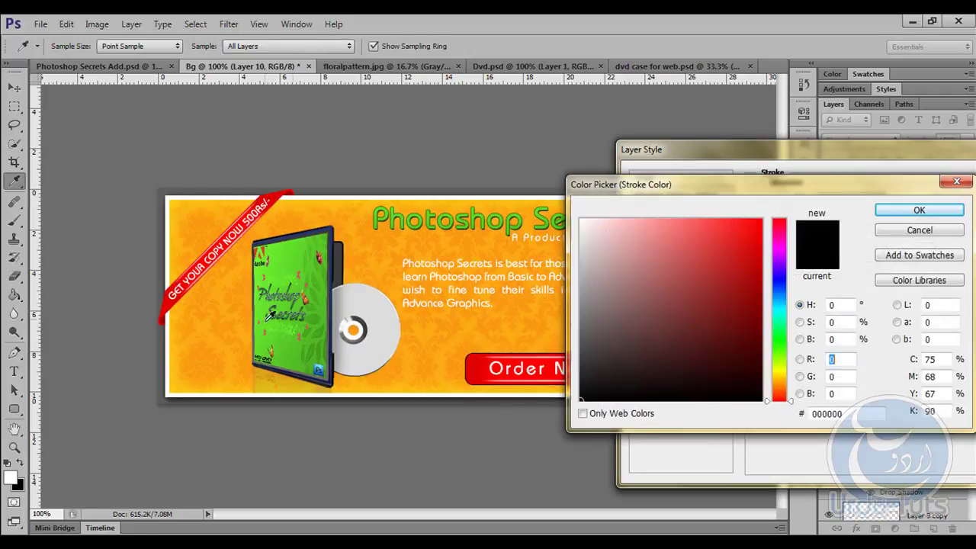
left_click(298, 359)
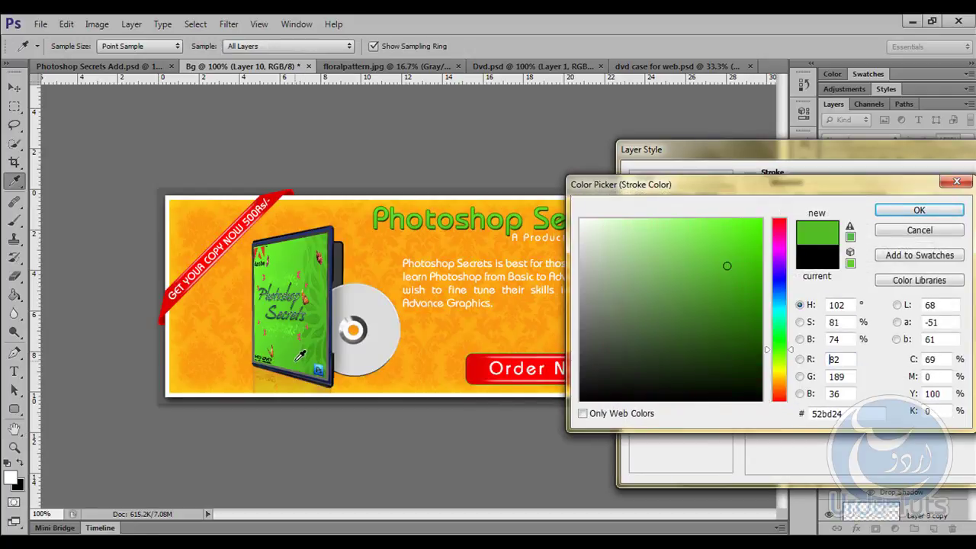
left_click(919, 210)
mouse_move(858, 151)
left_mouse_down()
mouse_move(806, 167)
mouse_move(831, 168)
left_mouse_up()
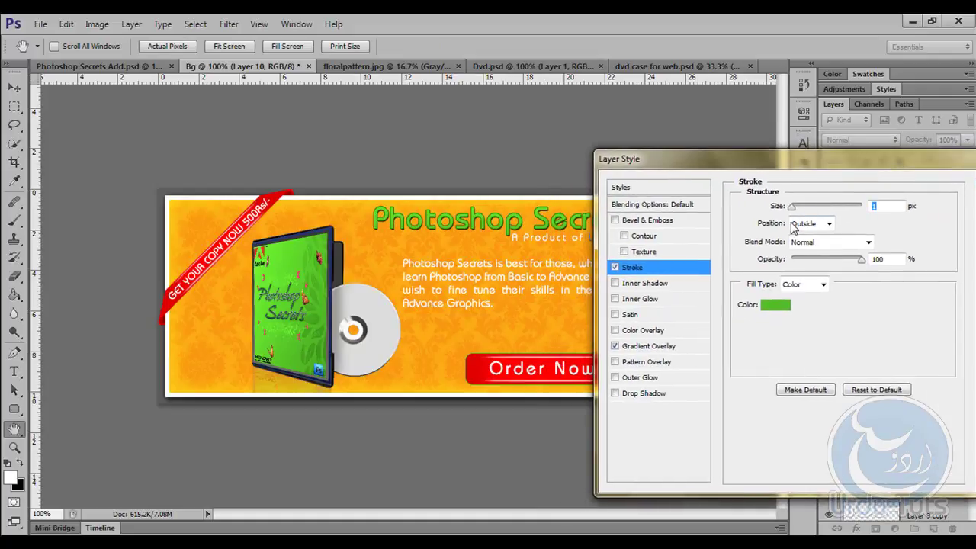
key("Up")
key("Up")
key("Up")
key("Up")
key("Down")
key("Down")
key("Down")
key("Down")
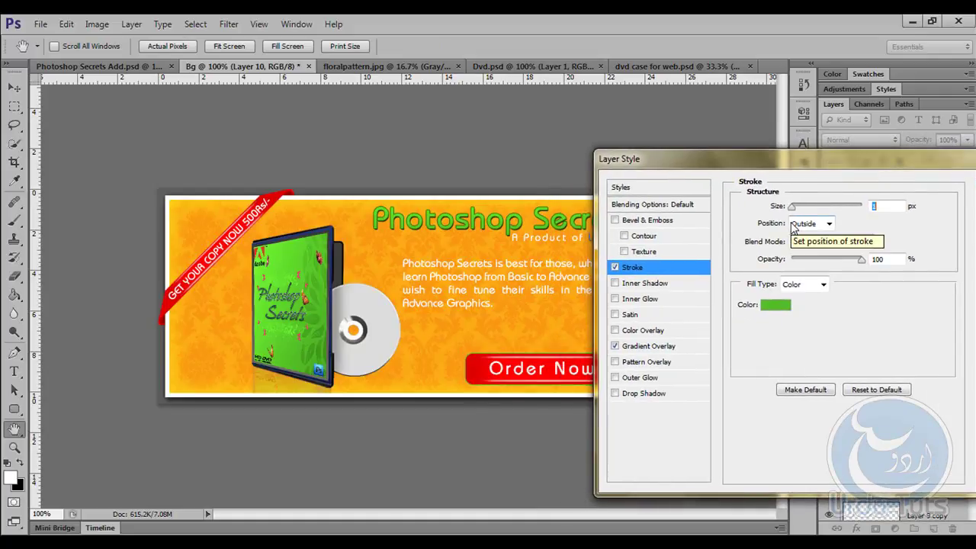
Step: Add an Inner Glow coloured pure red, ff0000
left_click(614, 299)
left_click(776, 258)
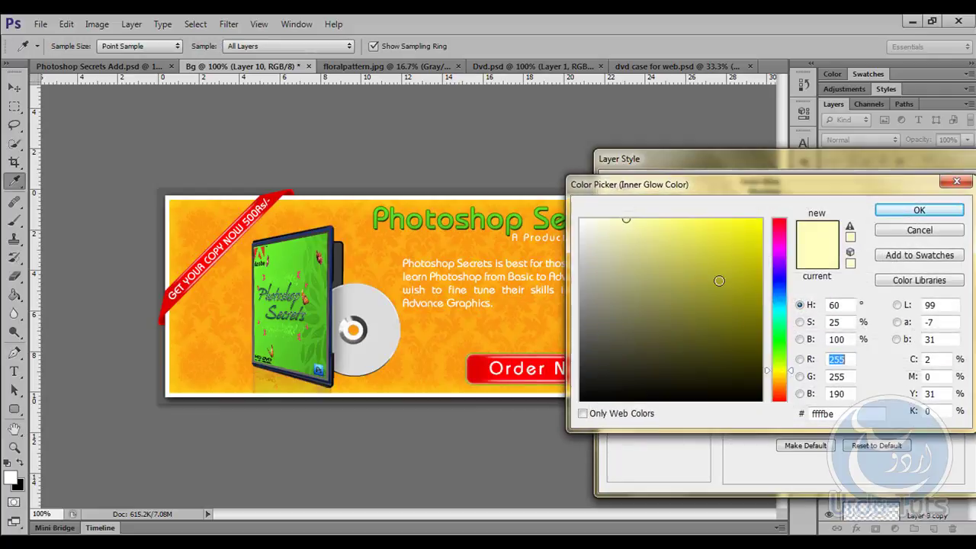
left_click_drag(771, 242, 867, 226)
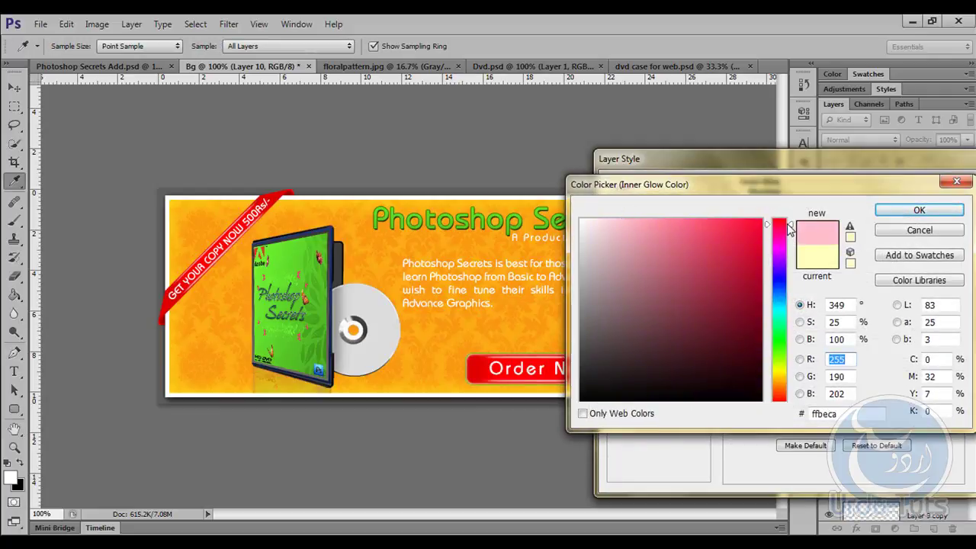
left_click(918, 210)
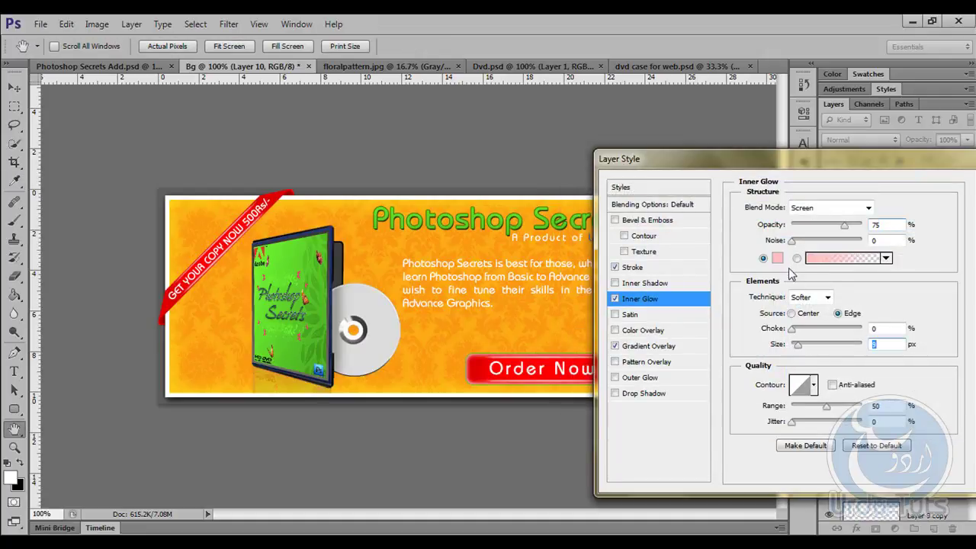
left_click(777, 258)
left_click_drag(747, 260, 763, 267)
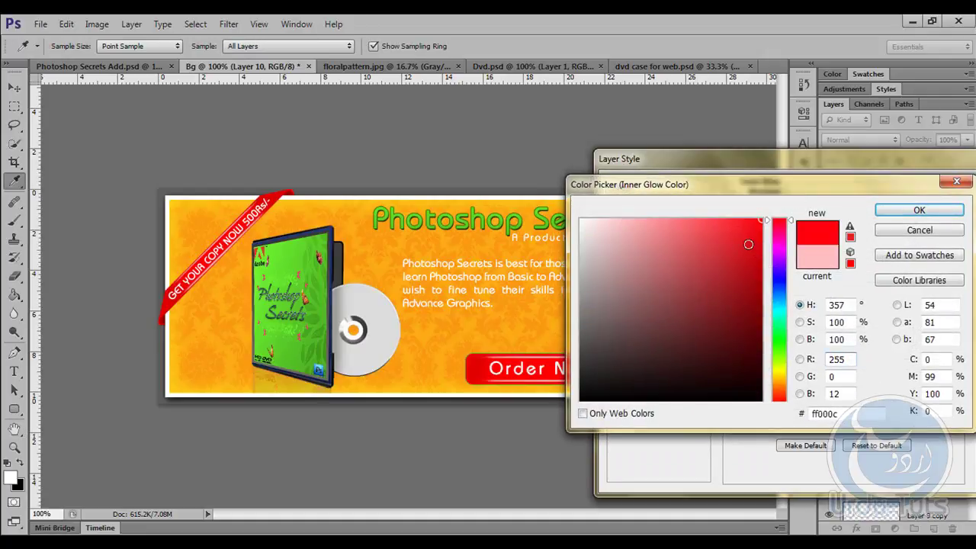
type("ff0000")
key("Return")
Step: Set the Inner Glow to Overlay mode with higher Choke and apply the effects
left_click(815, 213)
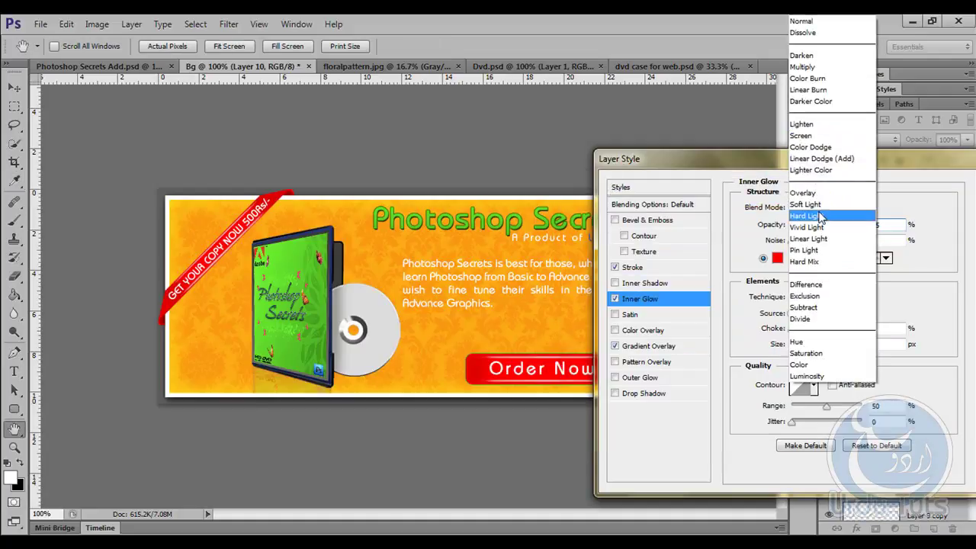
left_click(815, 195)
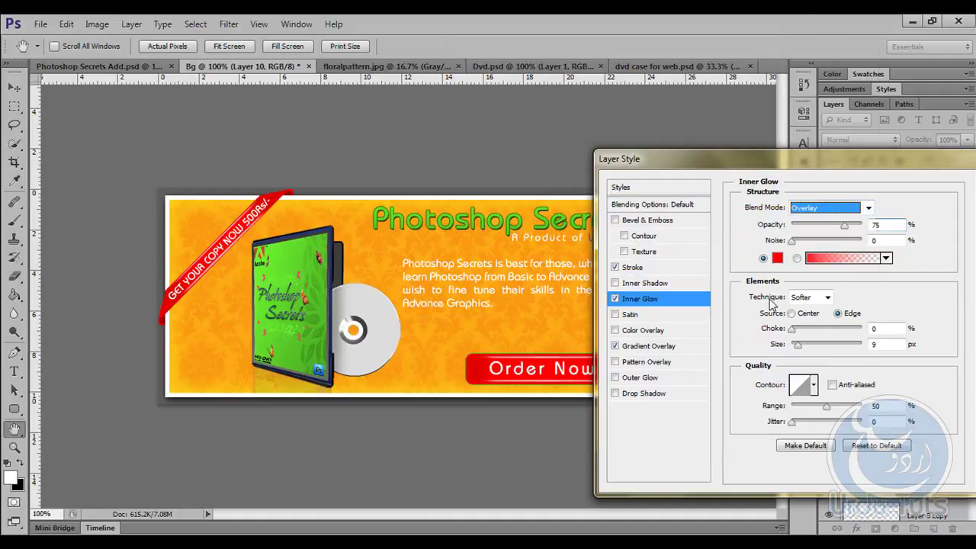
mouse_move(791, 329)
left_mouse_down()
mouse_move(817, 329)
mouse_move(801, 350)
left_mouse_up()
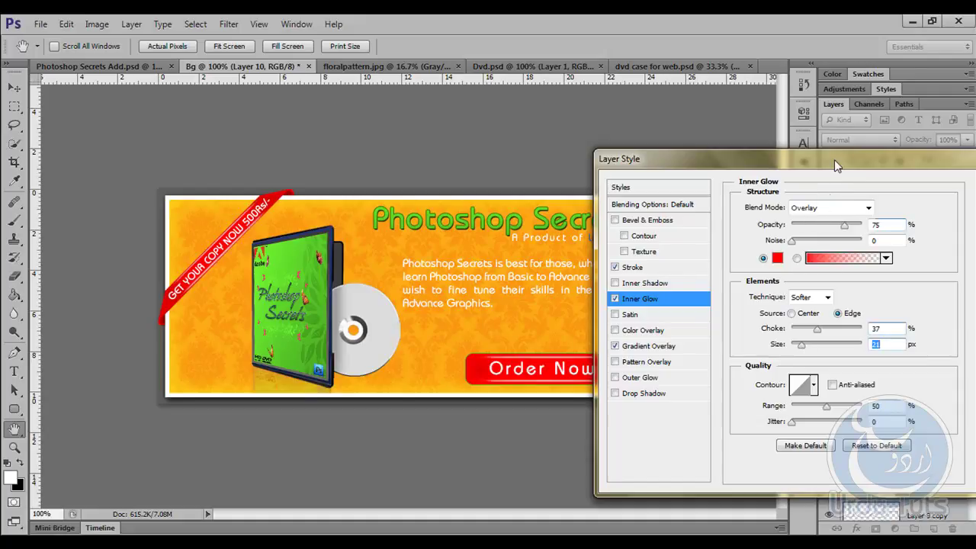
left_click_drag(834, 159, 660, 174)
key("Return")
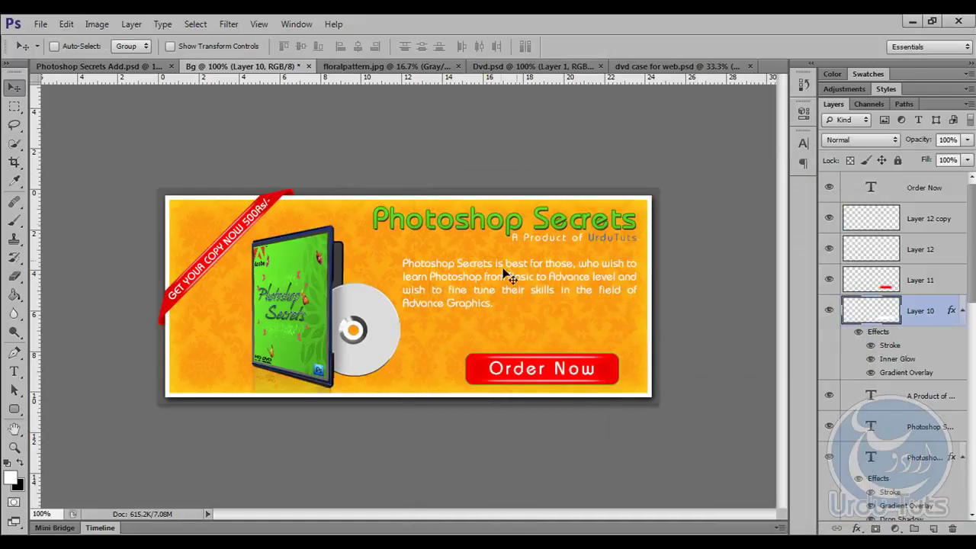
Step: Check the Photoshop Secrets Add reference, then change Layer 10's stroke colour to black
left_click(97, 66)
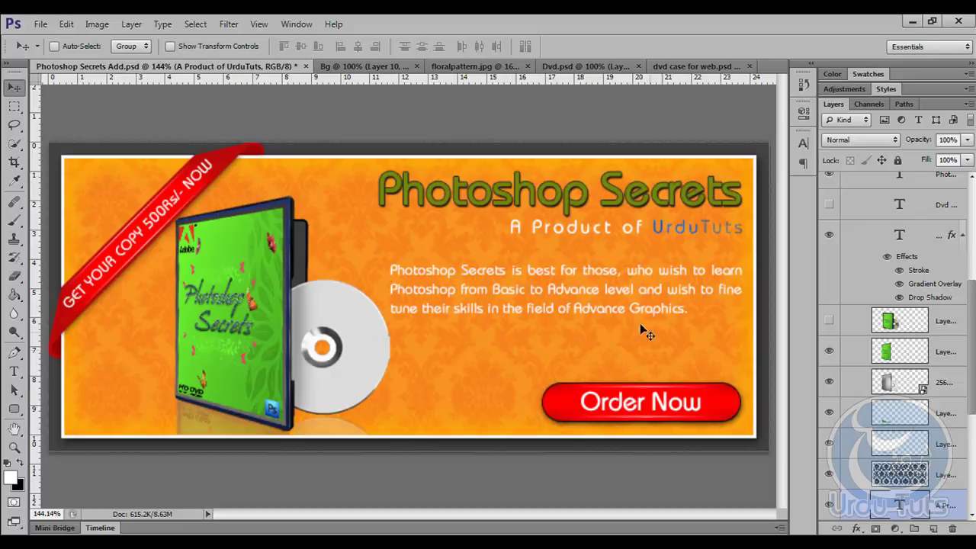
left_click(363, 66)
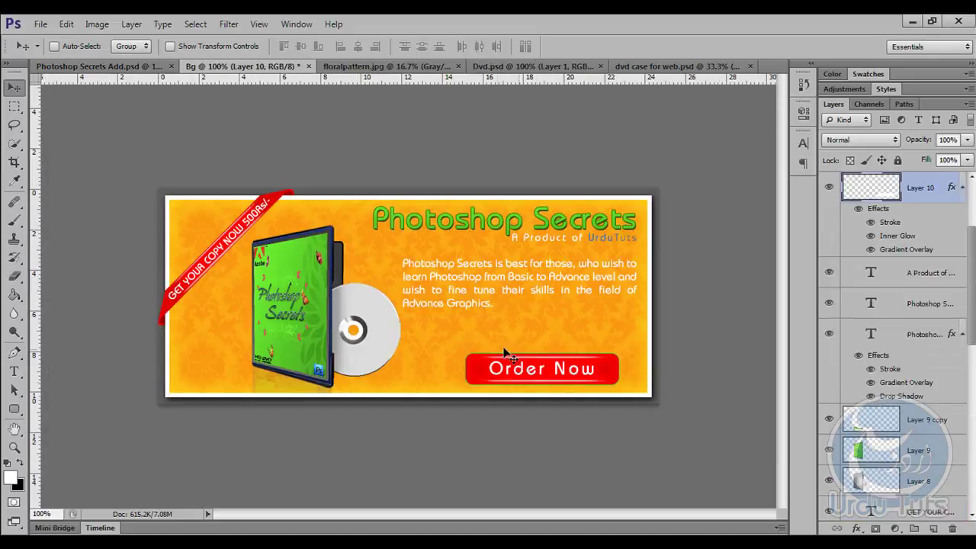
double_click(906, 251)
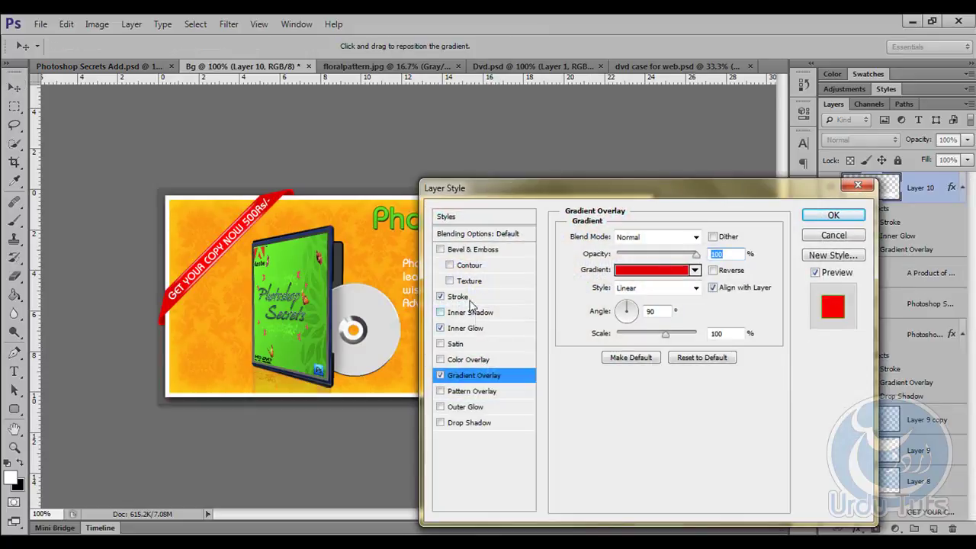
left_click(466, 297)
left_click(600, 333)
left_click(587, 411)
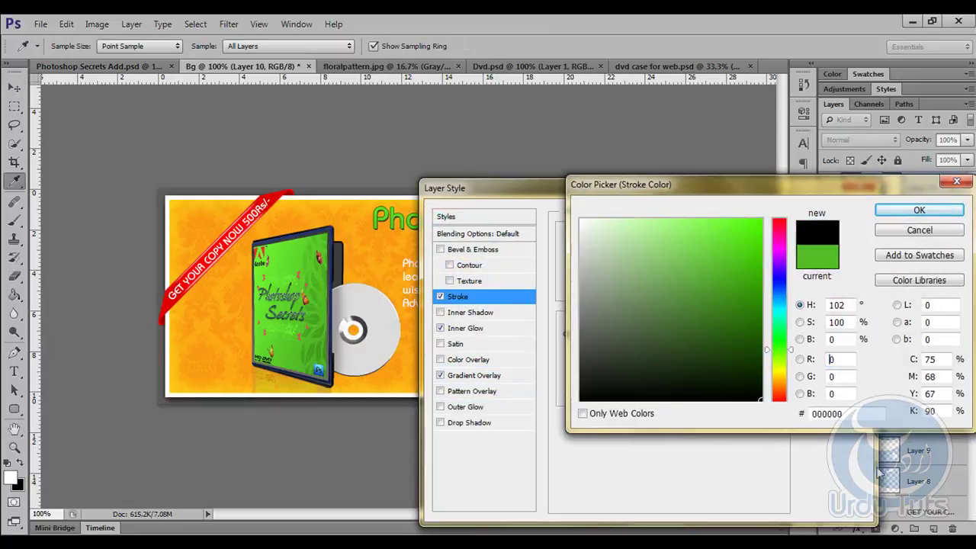
left_click(889, 210)
left_click(833, 215)
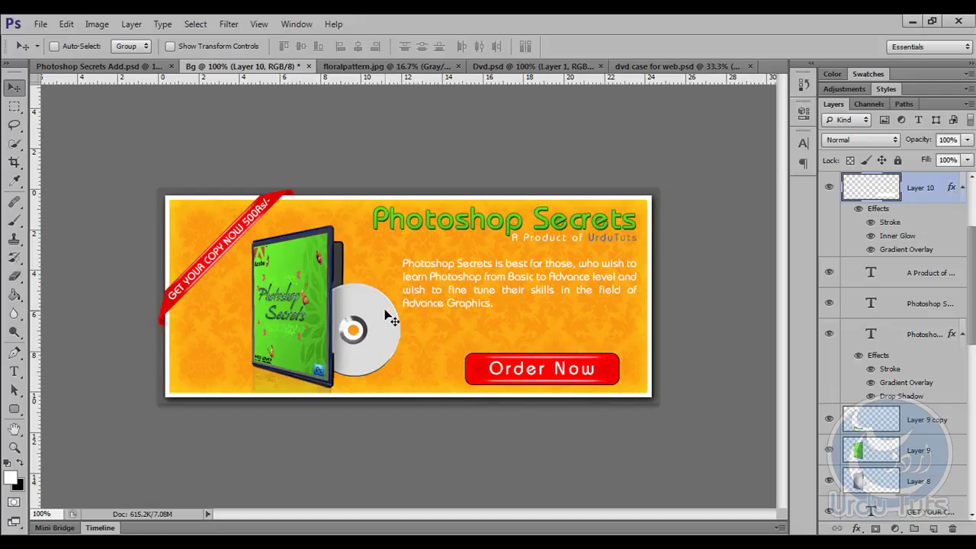
left_click(877, 530)
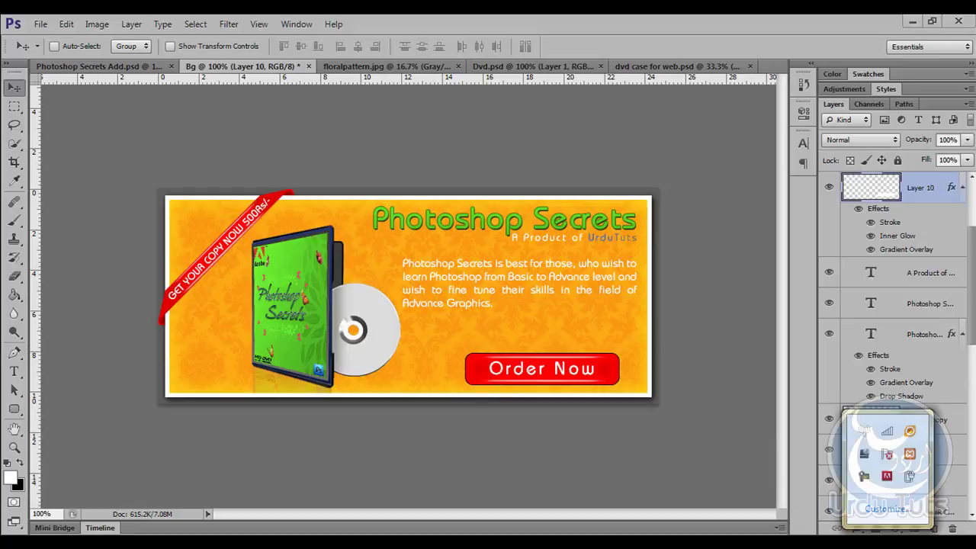
right_click(876, 473)
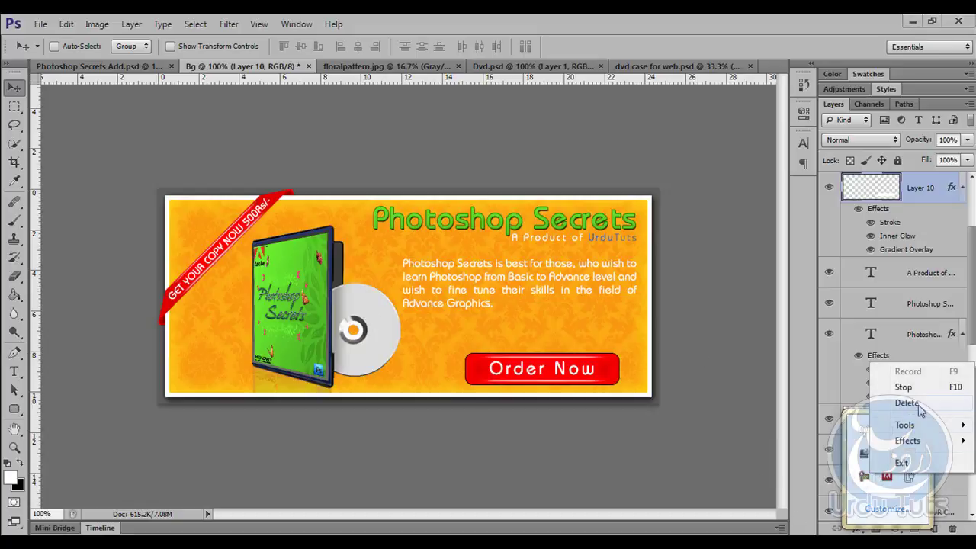